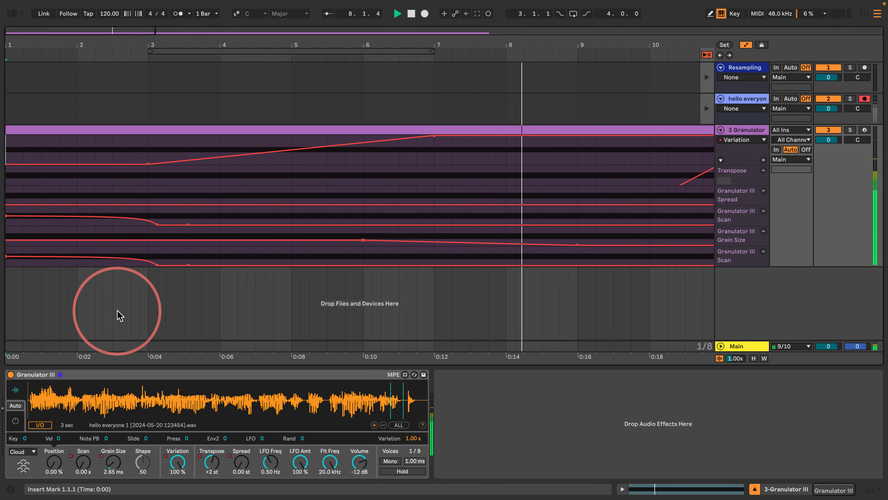
# - Set Granulator III's Variation to 0% and its Position to 100% while the arrangement plays
pyautogui.moveTo(248, 44)
pyautogui.mouseDown()
pyautogui.moveTo(258, 39)
pyautogui.moveTo(243, 43)
pyautogui.mouseUp()
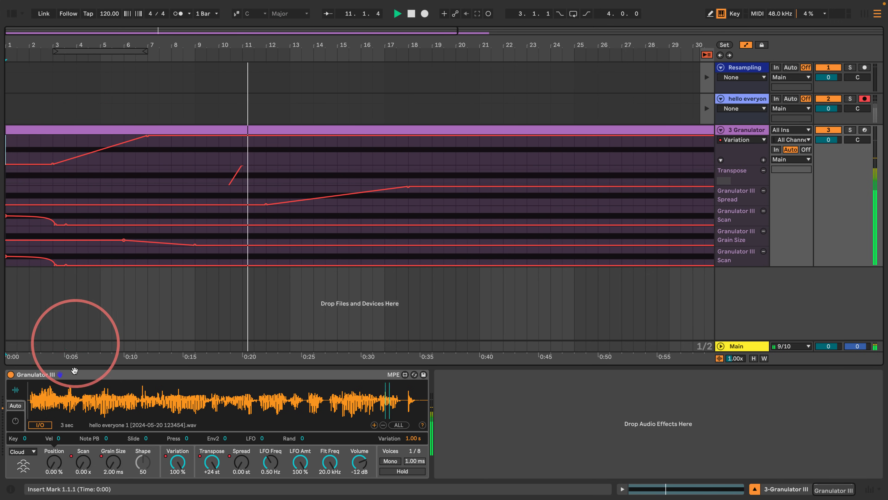
pyautogui.moveTo(53, 461); pyautogui.dragTo(37, 450)
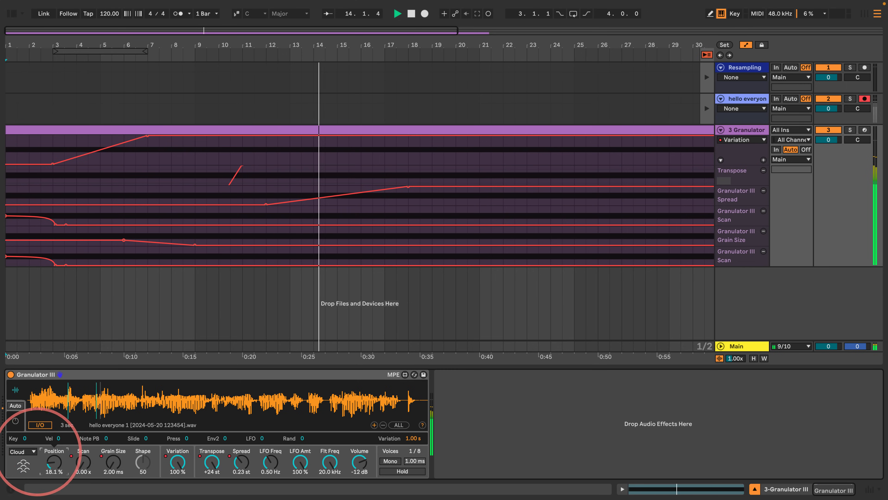
pyautogui.moveTo(173, 467)
pyautogui.mouseDown()
pyautogui.moveTo(164, 485)
pyautogui.moveTo(173, 496)
pyautogui.moveTo(176, 470)
pyautogui.moveTo(172, 483)
pyautogui.mouseUp()
pyautogui.moveTo(47, 471)
pyautogui.mouseDown()
pyautogui.moveTo(50, 399)
pyautogui.moveTo(156, 346)
pyautogui.moveTo(153, 329)
pyautogui.mouseUp()
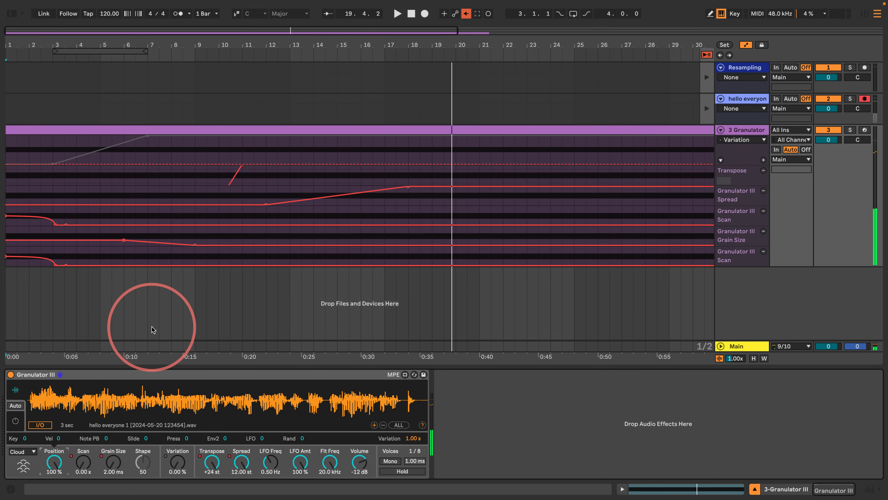
# - Delete the Granulator and hello everyone tracks, leaving only the Resampling track, and switch to Session View
pyautogui.click(748, 131)
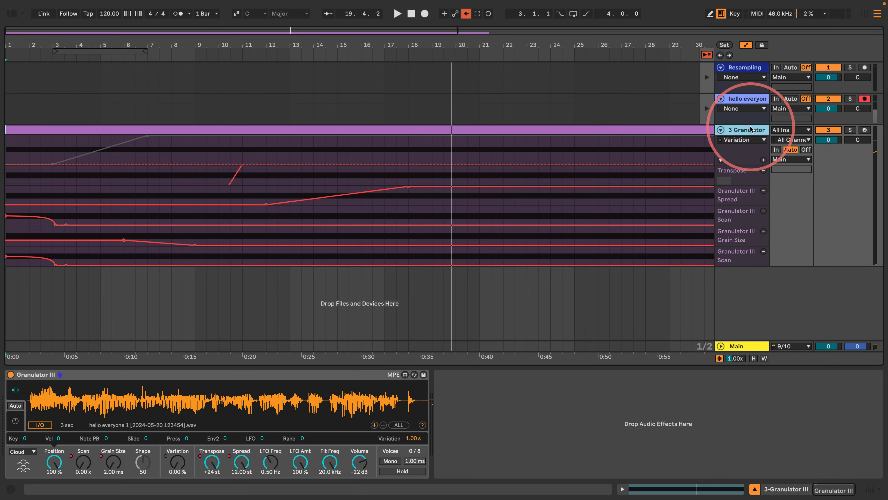
pyautogui.press('Delete')
pyautogui.click(864, 14)
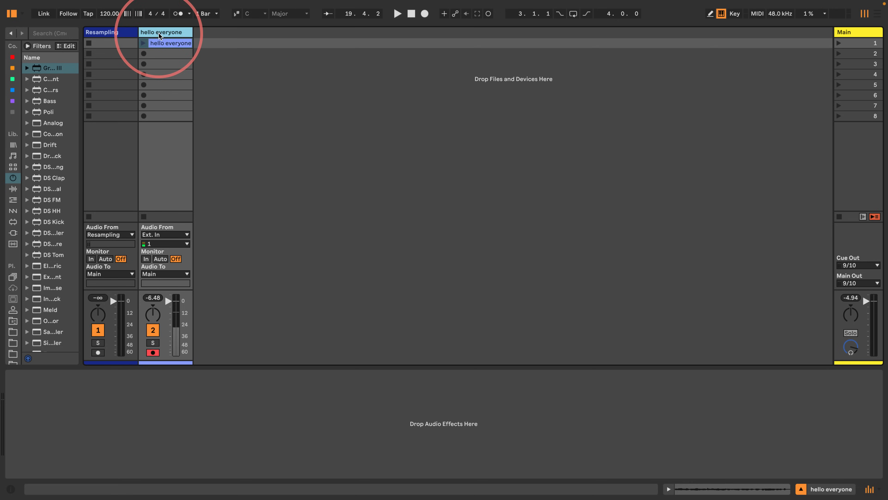
pyautogui.press('Delete')
# - Widen the browser, audition the Kicks samples in SAMPLES and AUDIO, and place 28-bde04.wav in the first slot of a new audio track
pyautogui.moveTo(82, 101); pyautogui.dragTo(287, 111)
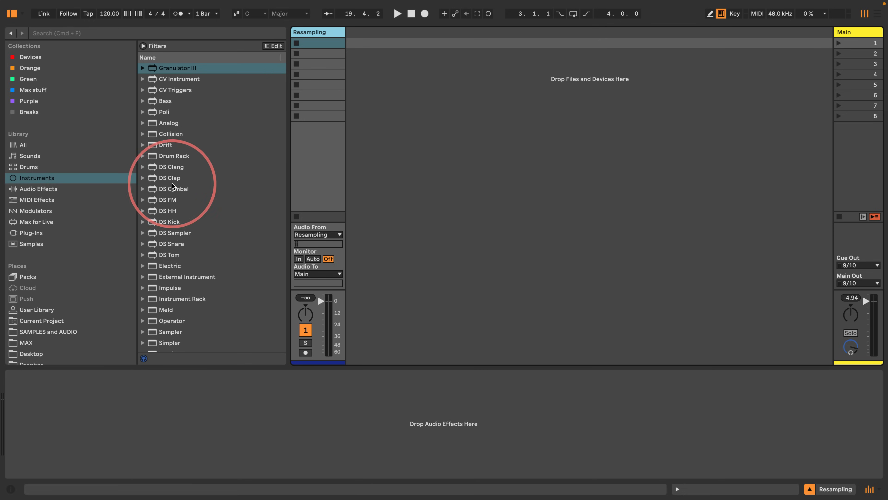
pyautogui.click(29, 334)
pyautogui.scroll(-10, 198, 149)
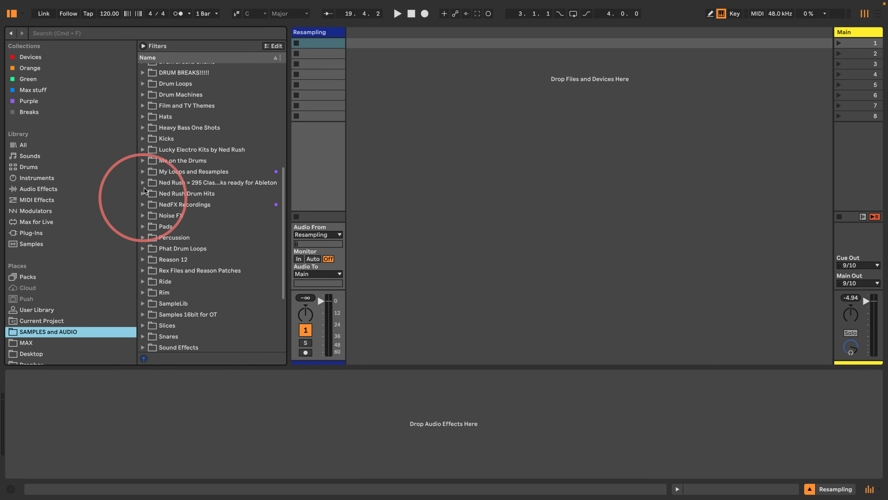
pyautogui.click(142, 139)
pyautogui.scroll(-5, 153, 167)
pyautogui.click(179, 233)
pyautogui.click(178, 169)
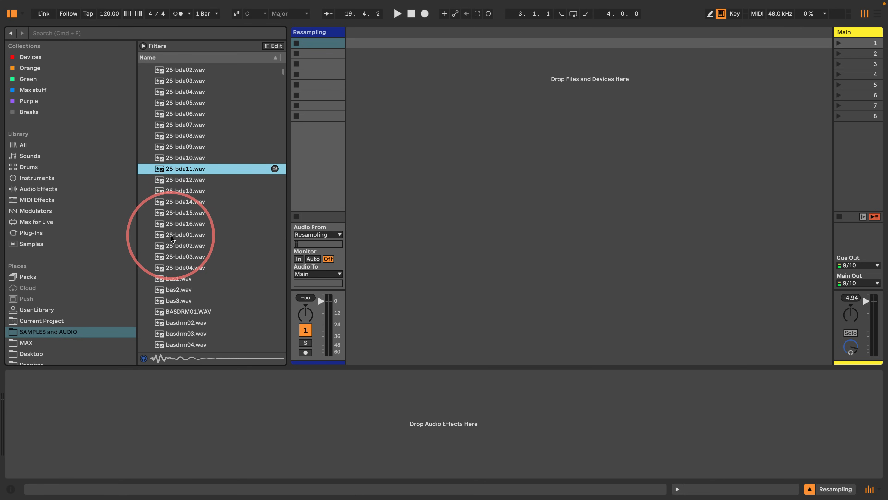
pyautogui.click(179, 268)
pyautogui.scroll(-4, 179, 200)
pyautogui.moveTo(159, 188); pyautogui.dragTo(387, 46)
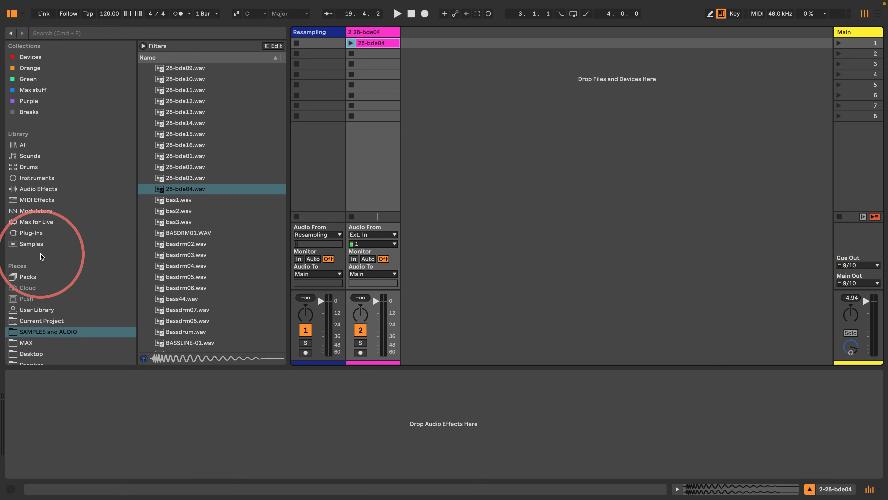
# - Audition samples in the Snares folder and place CHFIRE DEEP HSE SNARE 09.wav in the third slot of the kick sample's track
pyautogui.scroll(6, 162, 132)
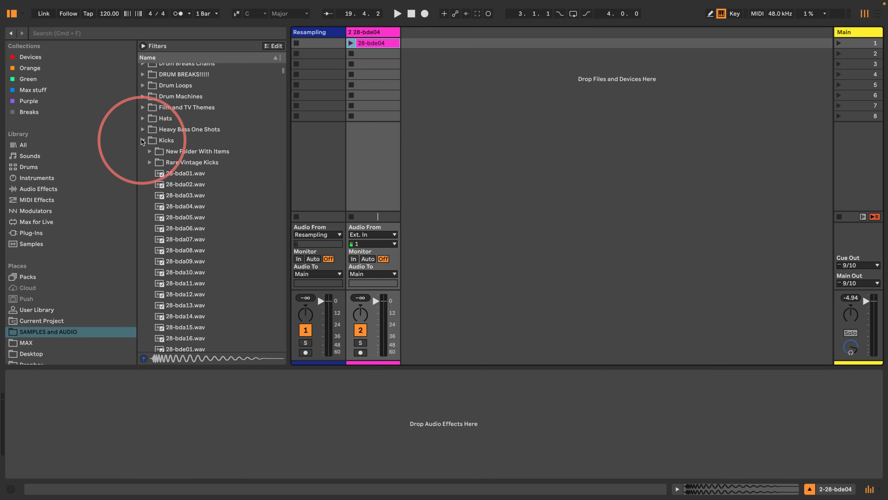
pyautogui.click(142, 141)
pyautogui.scroll(-4, 155, 214)
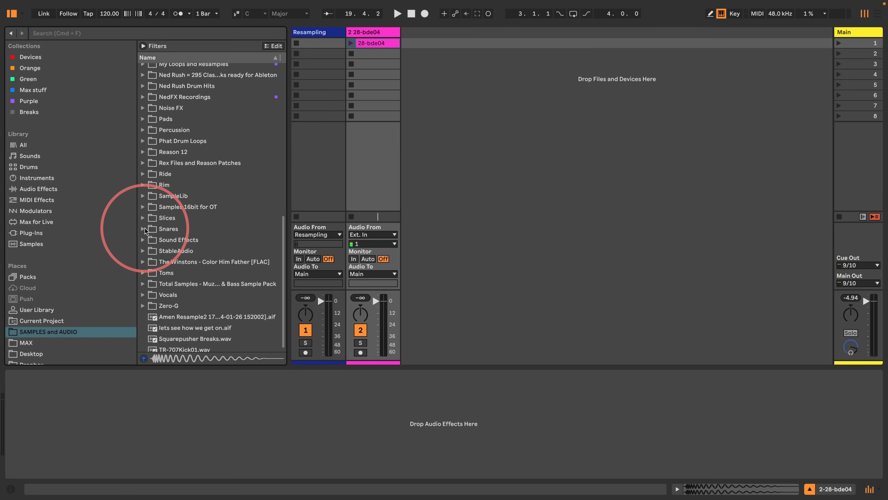
pyautogui.click(143, 229)
pyautogui.scroll(-3, 168, 268)
pyautogui.click(182, 279)
pyautogui.scroll(-5, 182, 321)
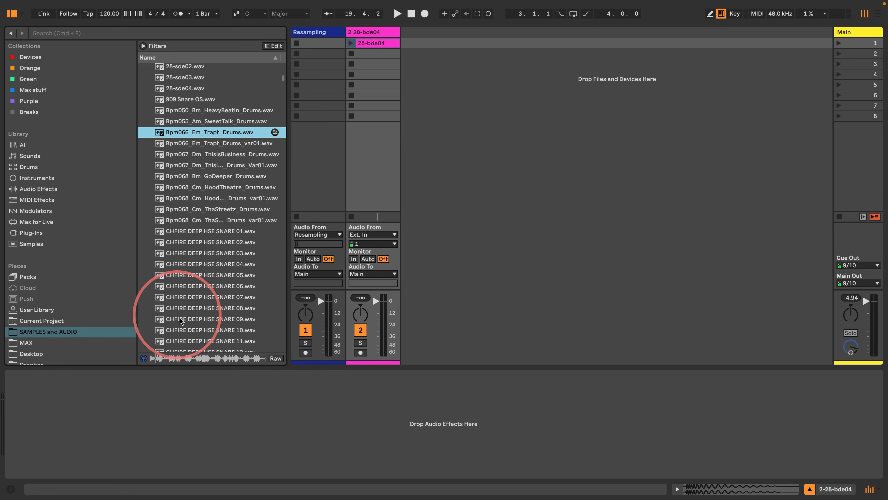
pyautogui.click(181, 320)
pyautogui.scroll(-5, 184, 308)
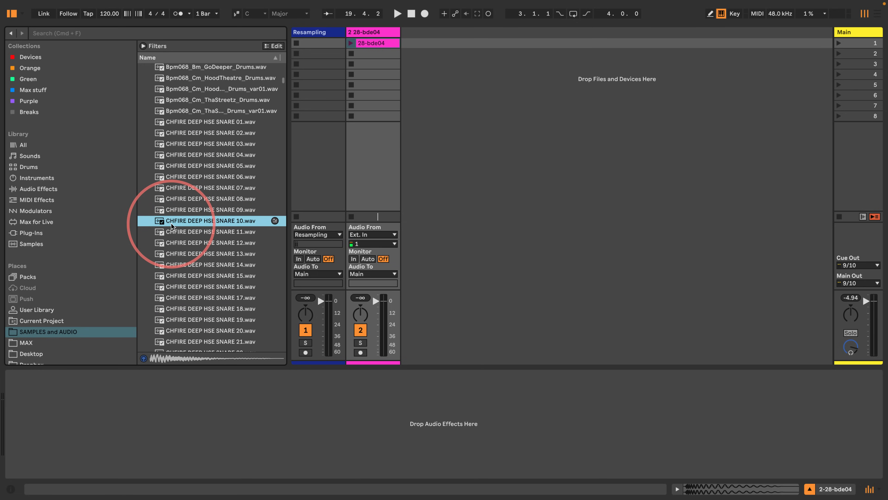
pyautogui.click(161, 233)
pyautogui.moveTo(160, 212); pyautogui.dragTo(372, 64)
# - Audition samples in the Ride folder and place Ride 04 OS.wav in the fifth slot of the same audio track
pyautogui.scroll(15, 161, 207)
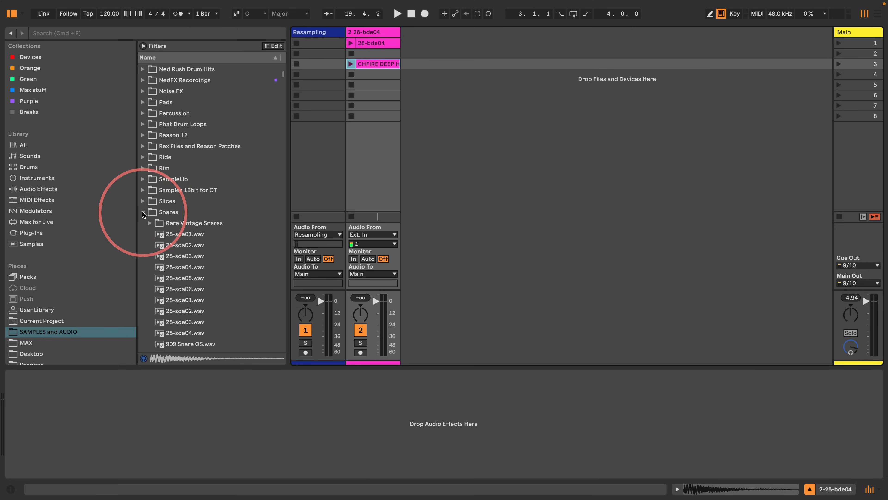
pyautogui.click(143, 211)
pyautogui.click(142, 169)
pyautogui.scroll(-4, 175, 193)
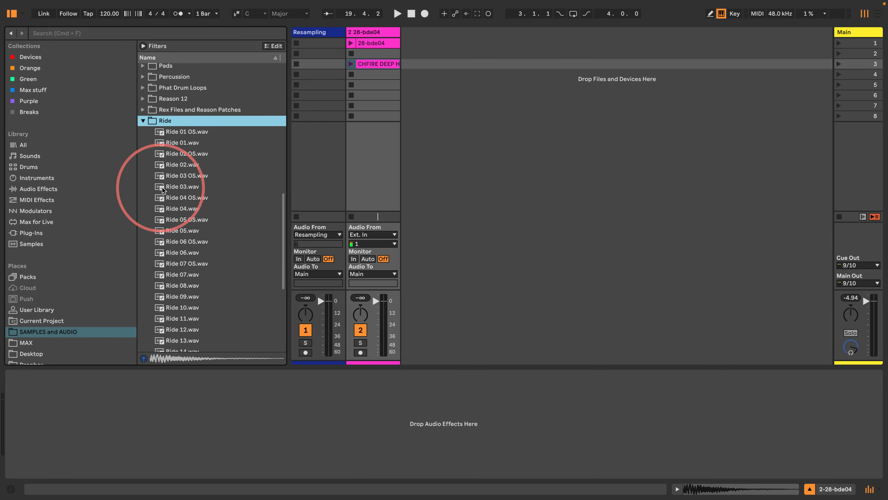
pyautogui.click(162, 187)
pyautogui.click(172, 209)
pyautogui.click(173, 198)
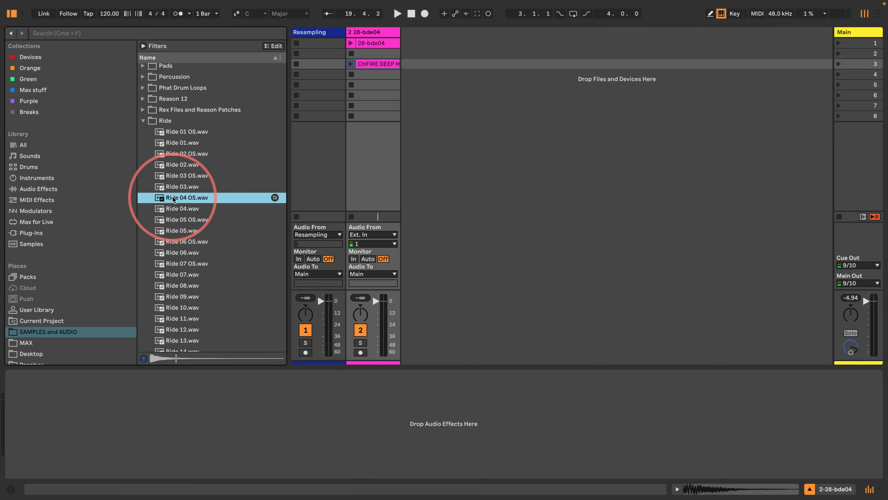
pyautogui.click(175, 175)
pyautogui.moveTo(175, 198); pyautogui.dragTo(373, 84)
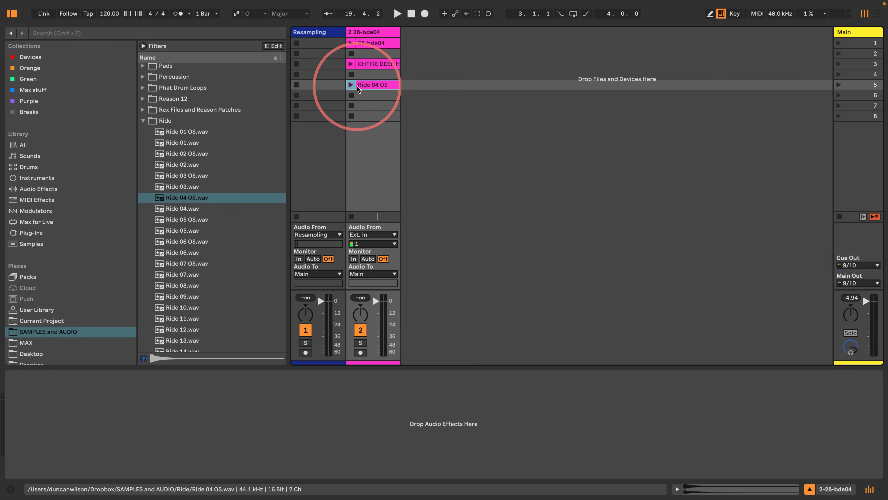
# - Create a new track with an empty Drum Rack and load Granulator III onto its C1 pad
pyautogui.click(29, 167)
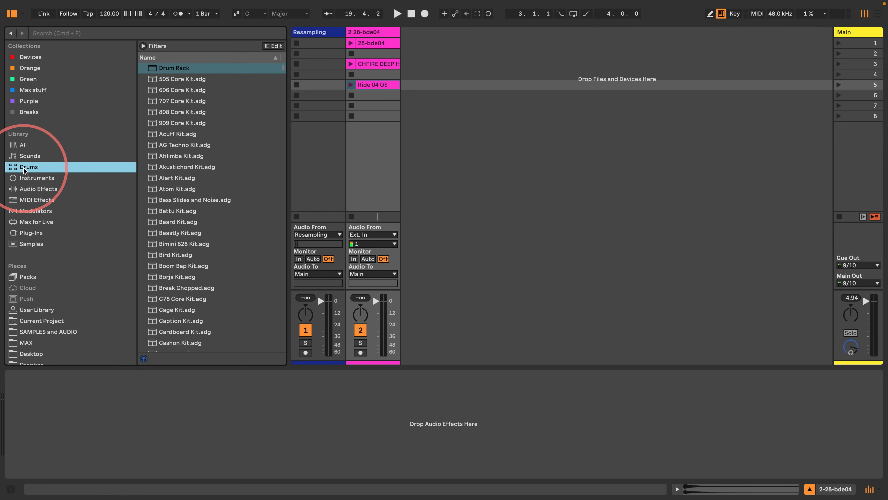
pyautogui.moveTo(168, 68); pyautogui.dragTo(498, 70)
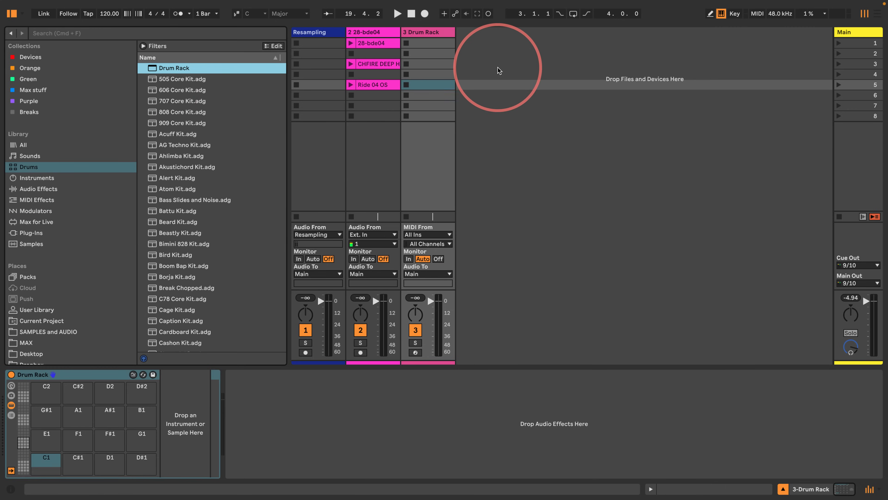
pyautogui.click(32, 177)
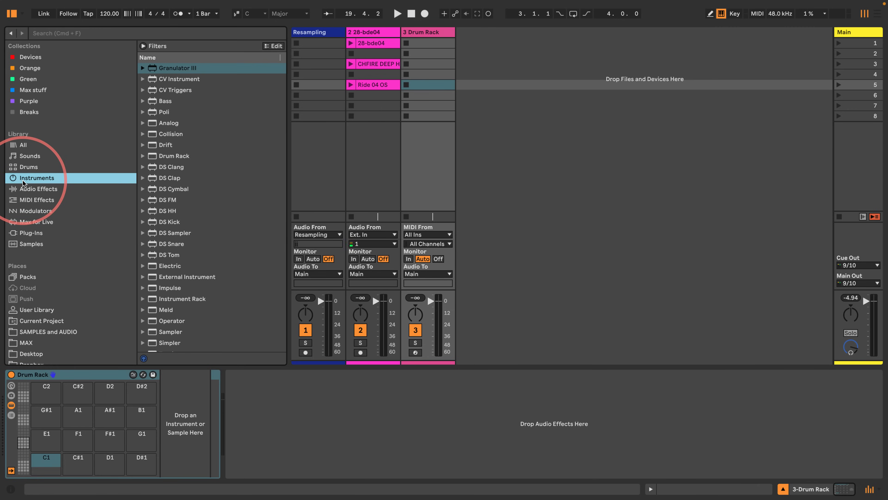
pyautogui.moveTo(145, 73); pyautogui.dragTo(48, 464)
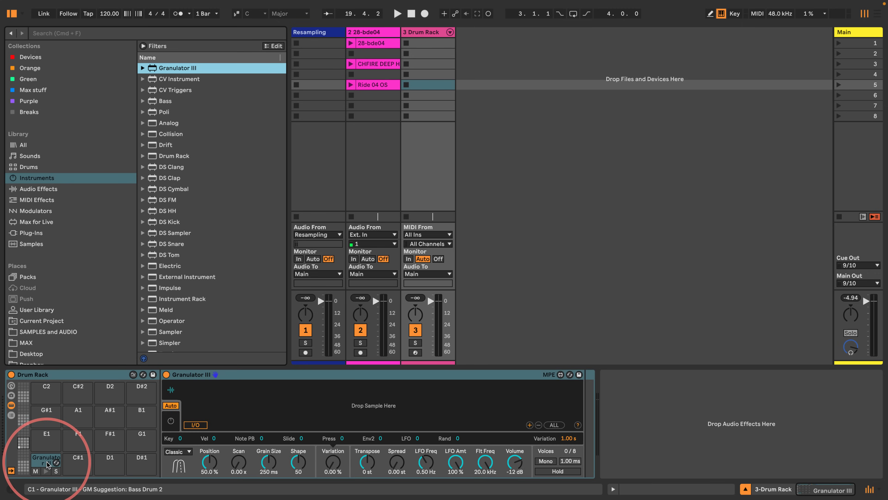
# - Show the Drum Rack's chain list with input and output settings and assign the C1 Granulator chain to choke group 16
pyautogui.click(11, 415)
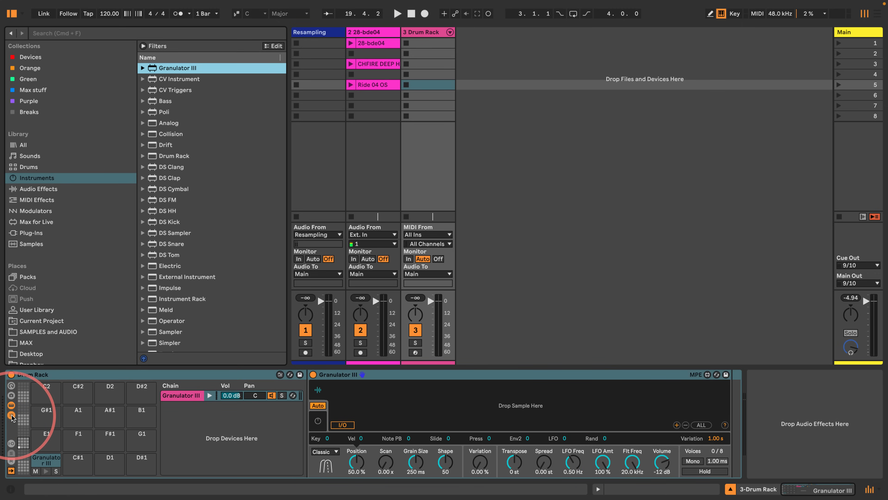
pyautogui.click(11, 444)
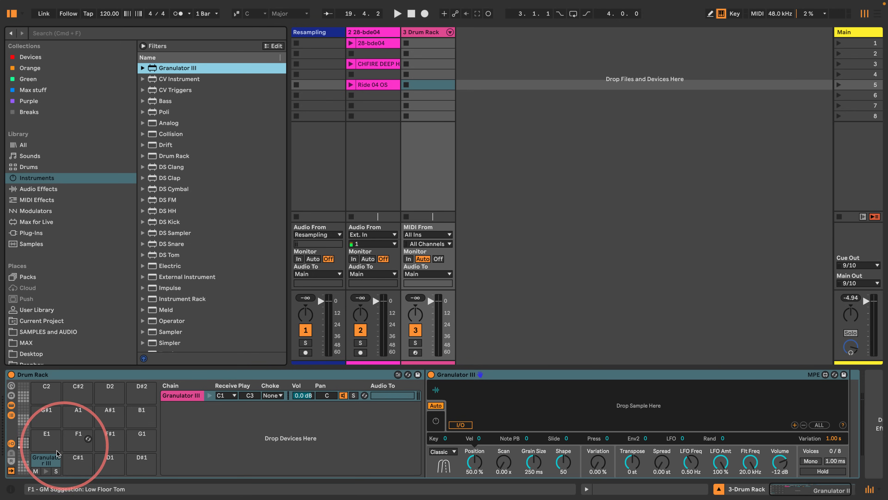
pyautogui.click(46, 460)
pyautogui.click(272, 395)
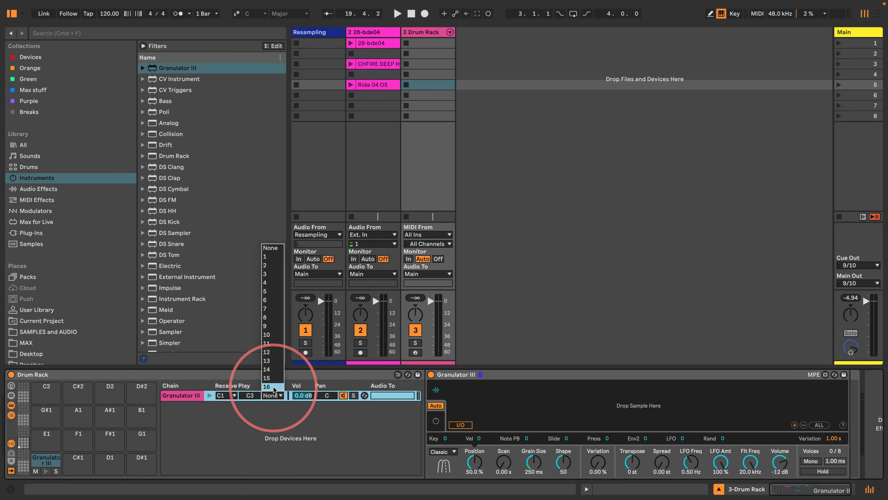
pyautogui.click(274, 386)
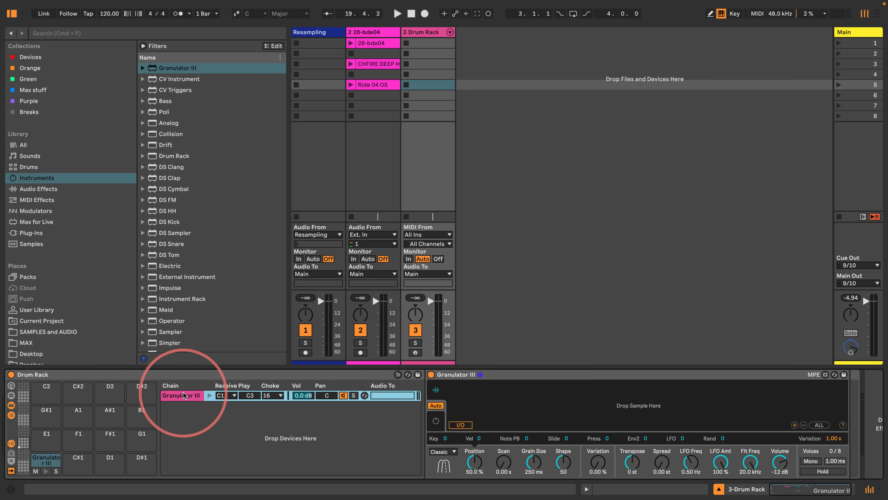
# - Load the 28-bde04 kick clip into Granulator III and set Position to 0% and Grain Size to 26.7 ms
pyautogui.moveTo(363, 43); pyautogui.dragTo(517, 415)
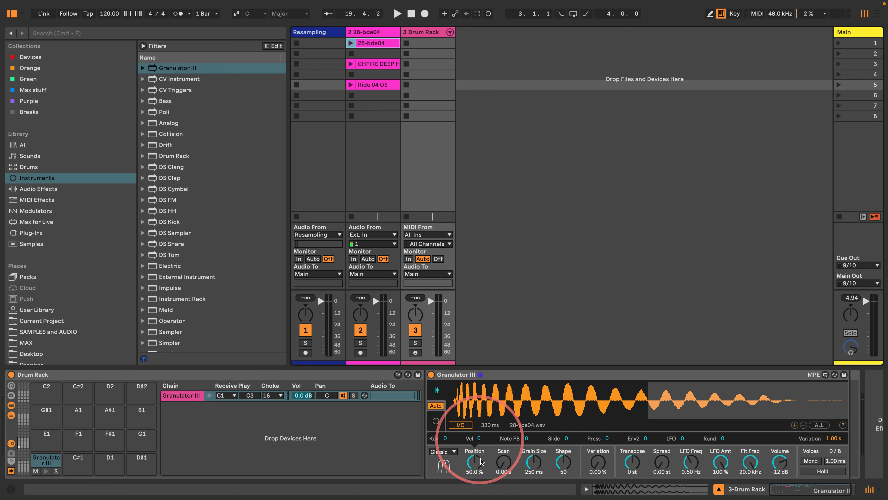
pyautogui.moveTo(480, 461); pyautogui.dragTo(481, 497)
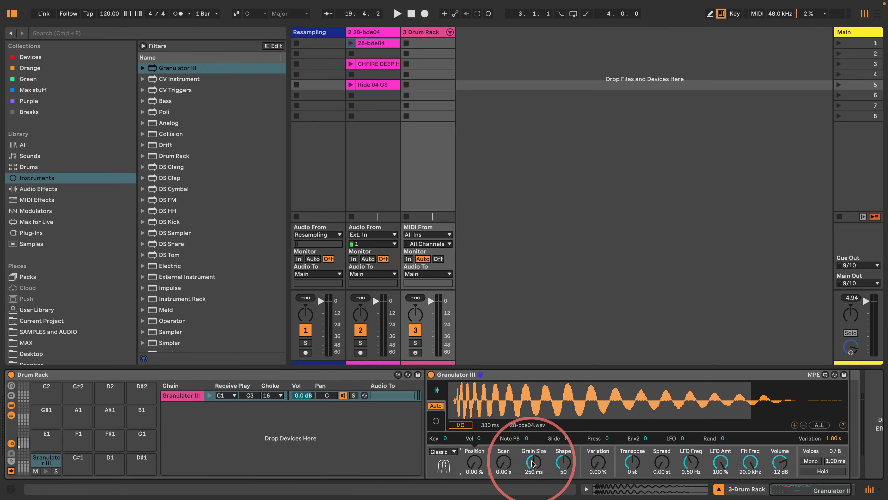
pyautogui.moveTo(532, 463); pyautogui.dragTo(533, 454)
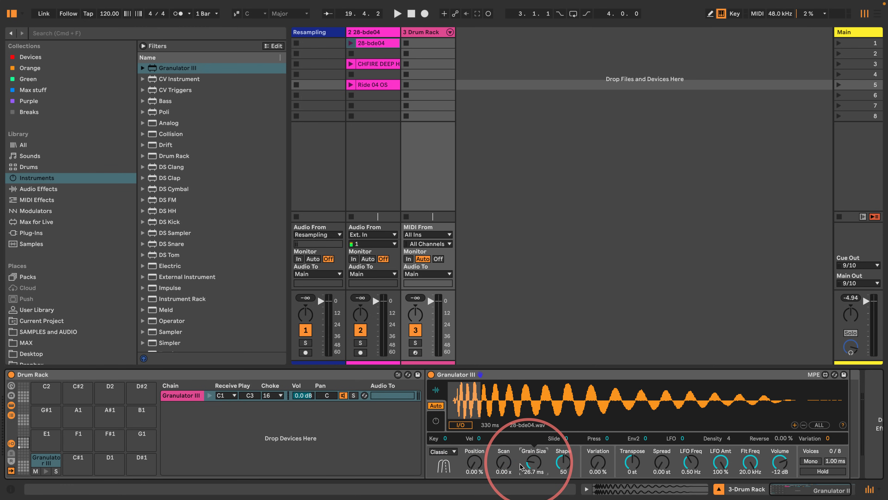
# - Create a MIDI clip in the Drum Rack track's first slot, add a C1 sixteenth note at 1.1.1 and launch the clip
pyautogui.doubleClick(429, 48)
pyautogui.click(715, 489)
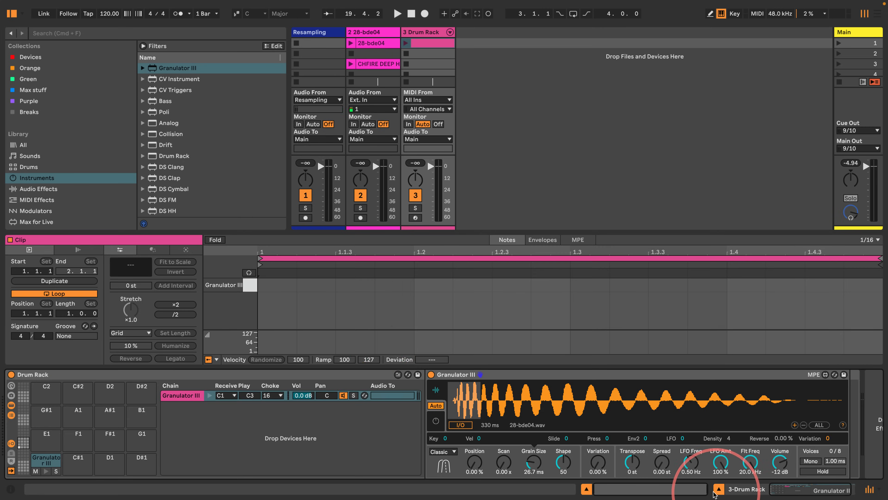
pyautogui.moveTo(408, 231); pyautogui.dragTo(360, 155)
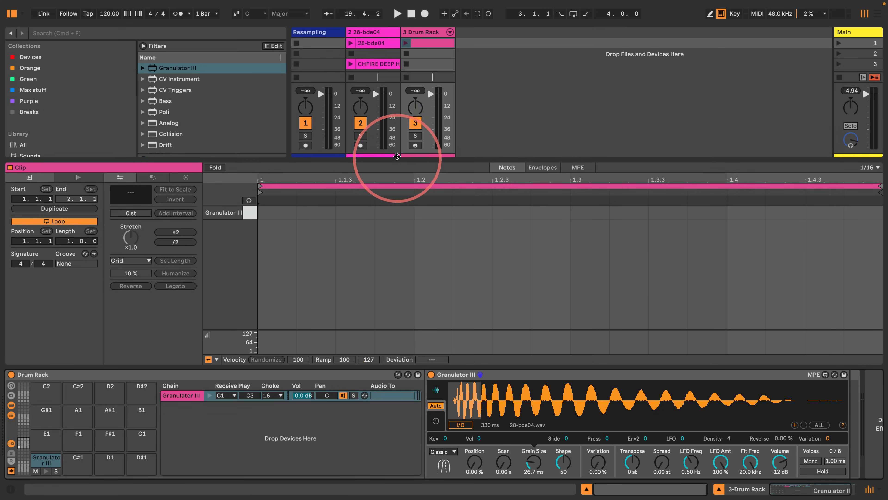
pyautogui.doubleClick(276, 209)
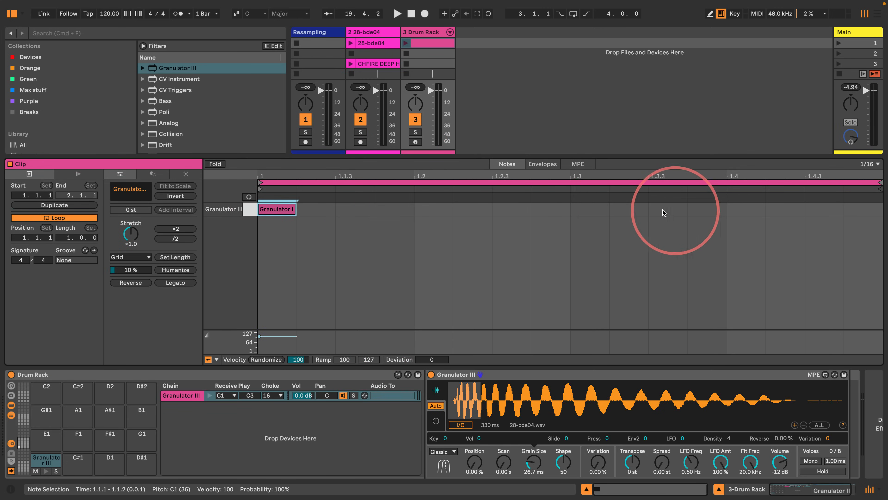
pyautogui.click(406, 43)
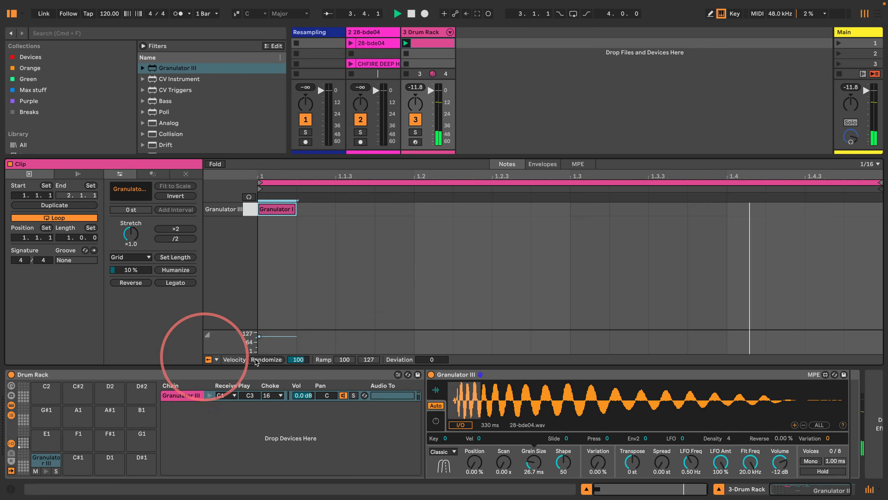
# - Copy the C1 Granulator pad to C#1 and load the CHFIRE DEEP HSE SNARE 09 clip into the copy, widening the sample track for readability
pyautogui.click(35, 463)
pyautogui.moveTo(35, 464); pyautogui.dragTo(73, 460)
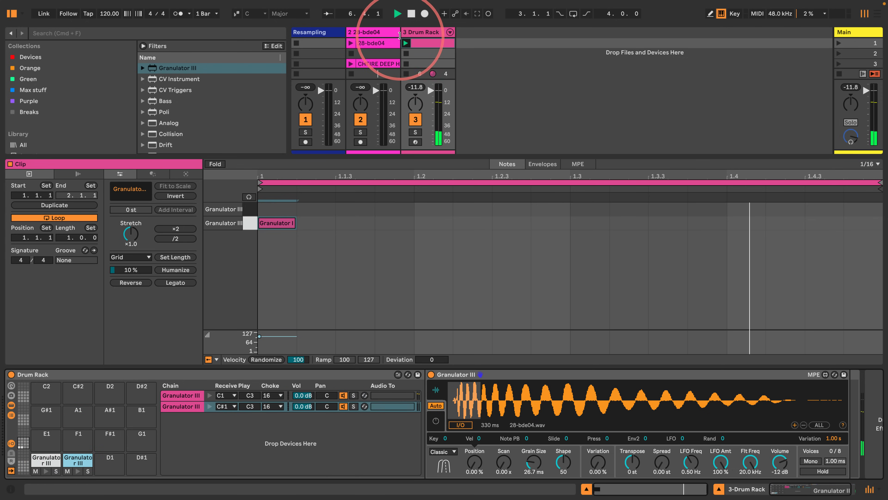
pyautogui.moveTo(399, 35); pyautogui.dragTo(454, 35)
pyautogui.click(490, 32)
pyautogui.click(514, 251)
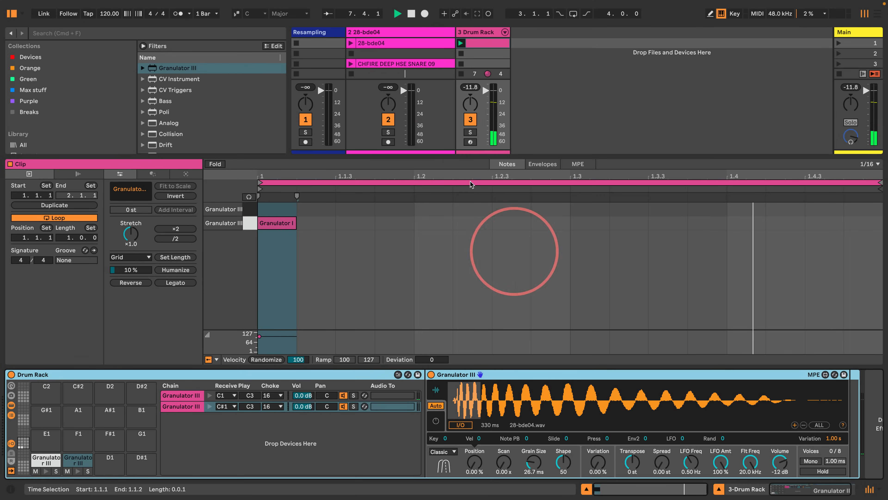
pyautogui.moveTo(405, 64); pyautogui.dragTo(504, 392)
pyautogui.click(436, 308)
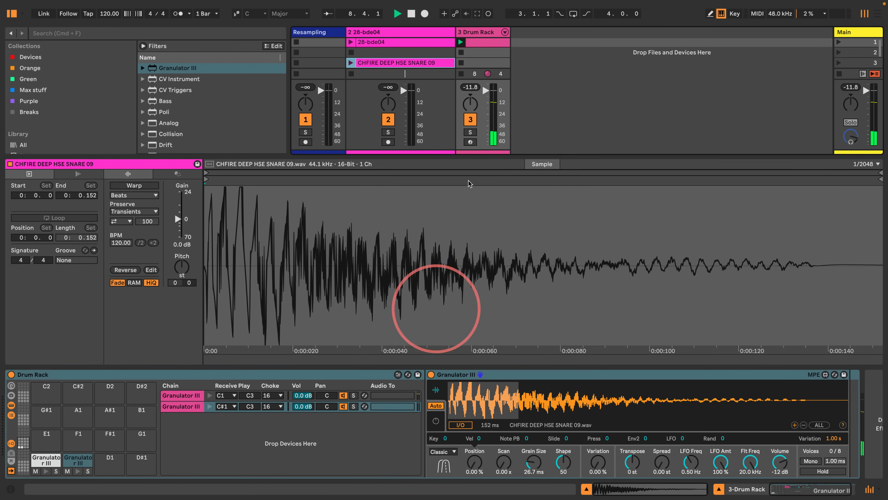
# - In the Drum Rack clip, add C#1 snare sixteenth notes at 1.2 and 1.4 and a C1 kick sixteenth note at 1.3.3
pyautogui.click(486, 42)
pyautogui.doubleClick(431, 209)
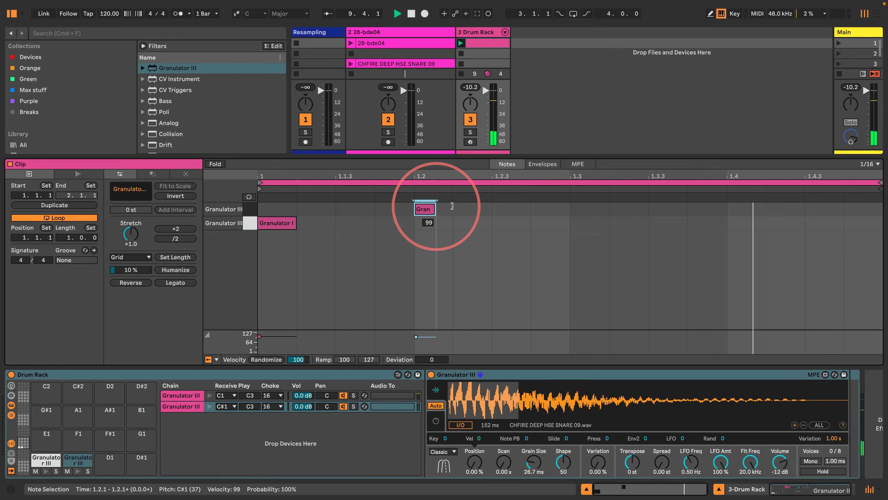
pyautogui.doubleClick(739, 210)
pyautogui.click(672, 226)
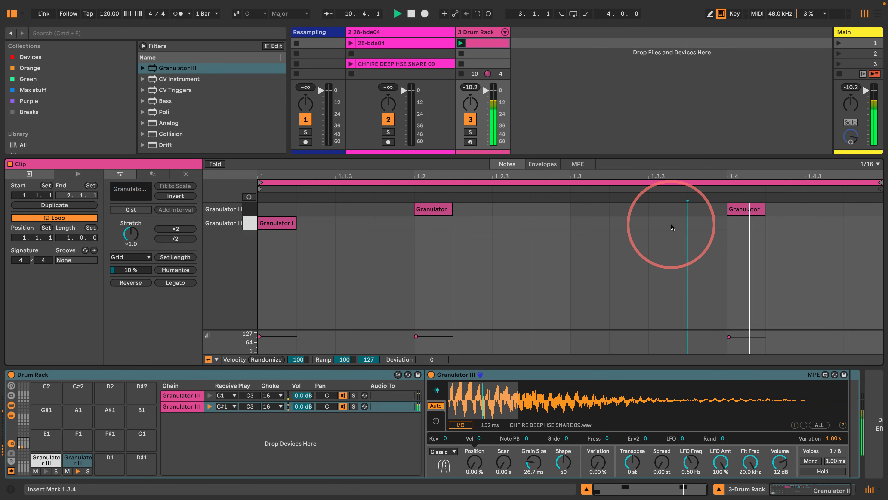
pyautogui.doubleClick(672, 227)
# - Set the song tempo to 140 BPM
pyautogui.click(105, 15)
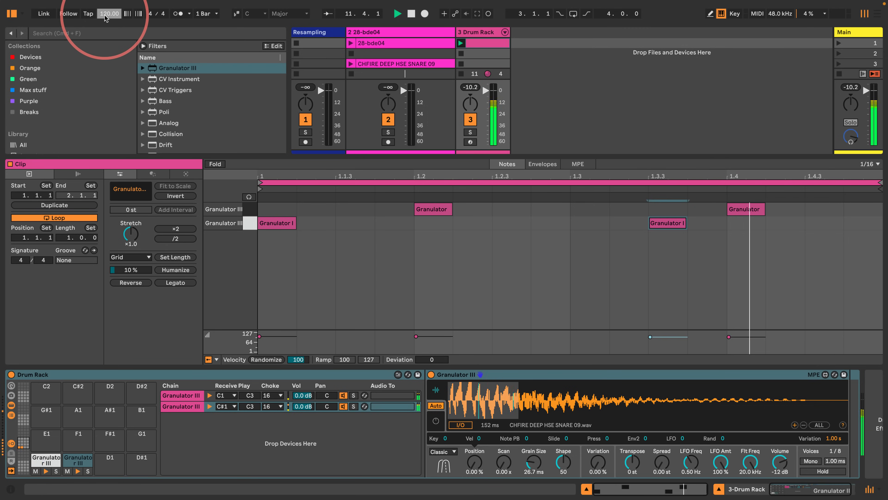
pyautogui.write('140')
pyautogui.press('Return')
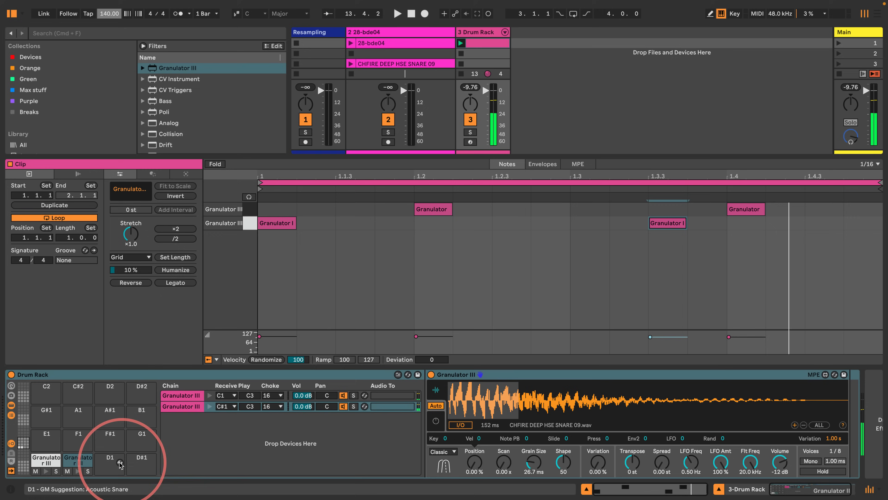
# - Set Scan to 1.00x in both the C1 kick and C#1 snare Granulators and play the pattern
pyautogui.click(41, 461)
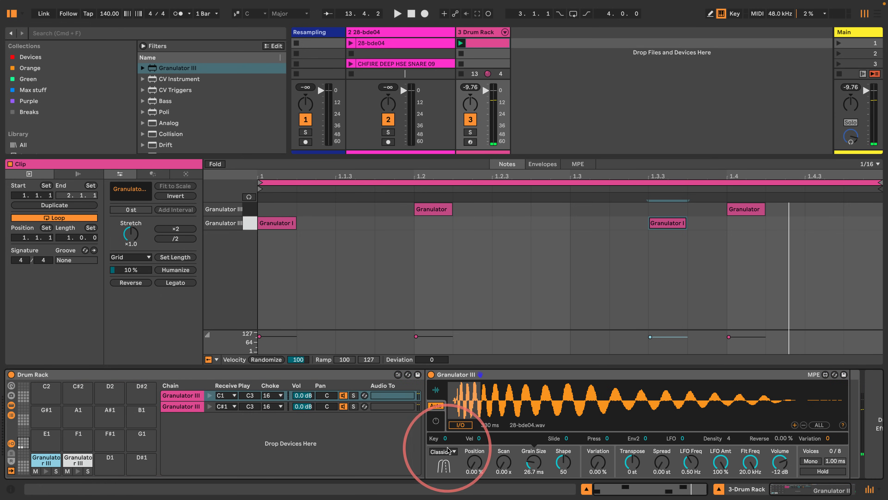
pyautogui.moveTo(503, 464); pyautogui.dragTo(502, 467)
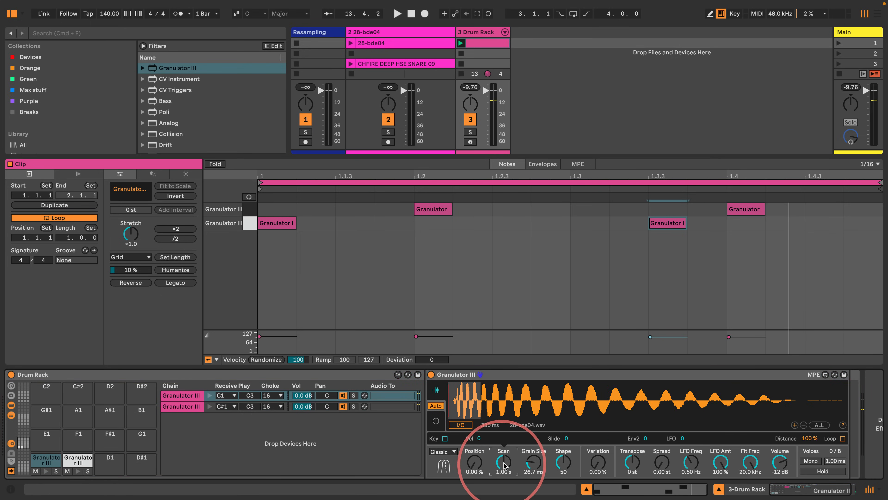
pyautogui.click(78, 460)
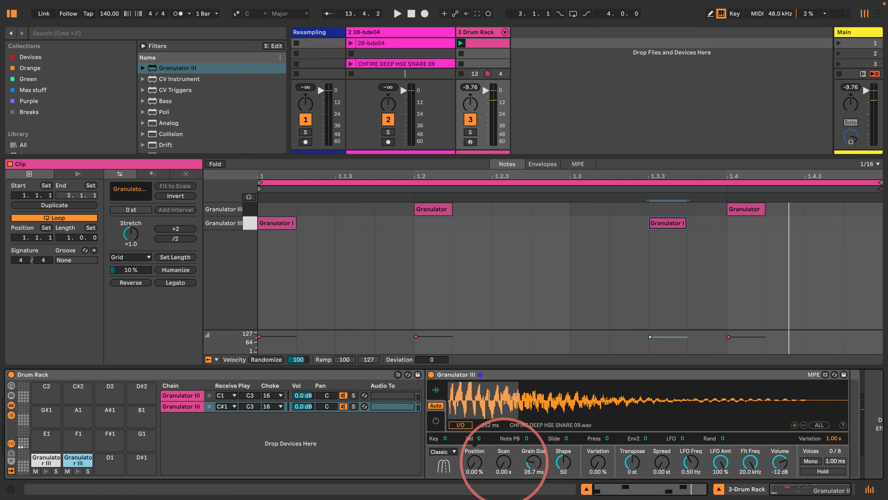
pyautogui.moveTo(504, 462); pyautogui.dragTo(503, 454)
pyautogui.press('space')
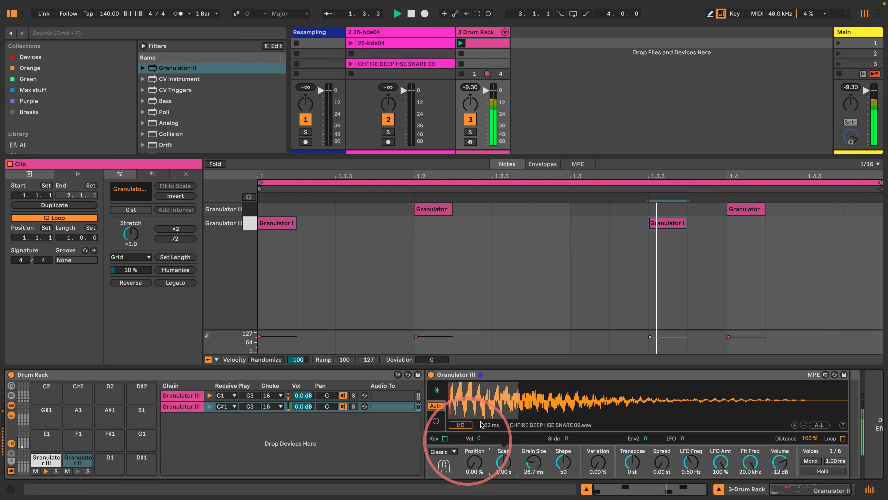
# - Try short grains: Grain Size 4.14 ms on the C#1 snare, 4.32 ms with Position 0.79% on the C1 kick
pyautogui.moveTo(533, 463); pyautogui.dragTo(534, 486)
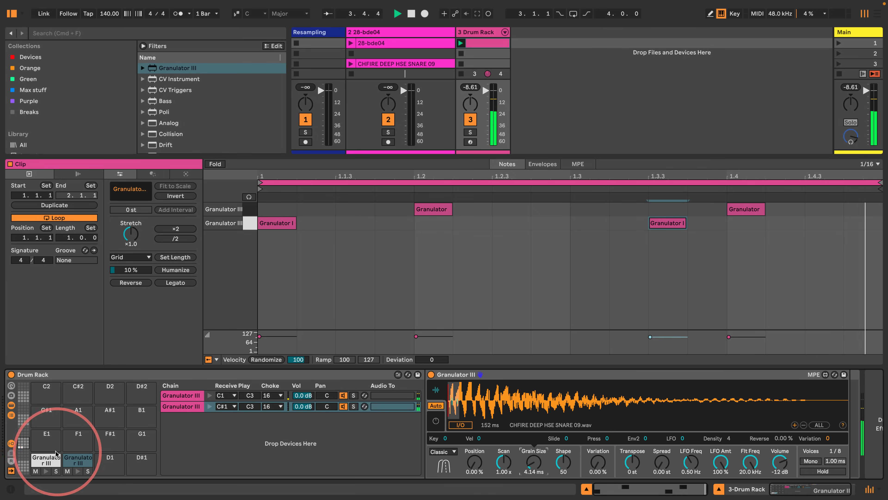
pyautogui.click(45, 463)
pyautogui.moveTo(534, 462); pyautogui.dragTo(528, 469)
pyautogui.moveTo(475, 464); pyautogui.dragTo(472, 464)
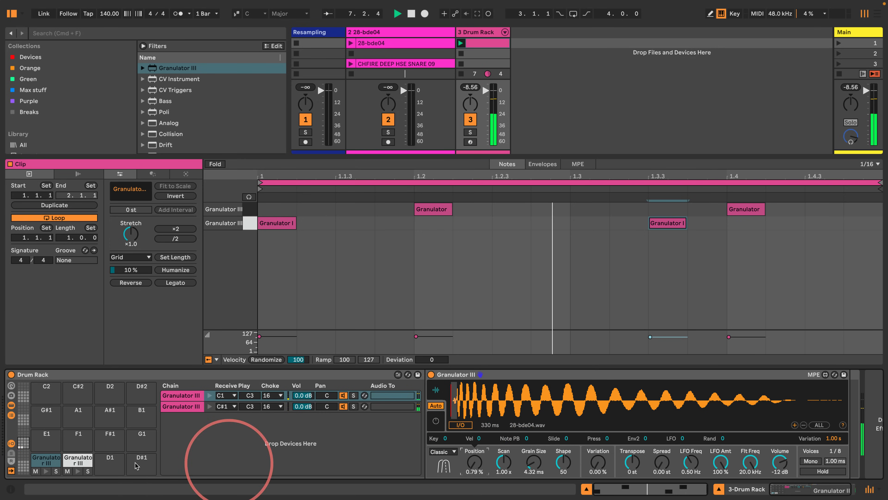
pyautogui.click(459, 466)
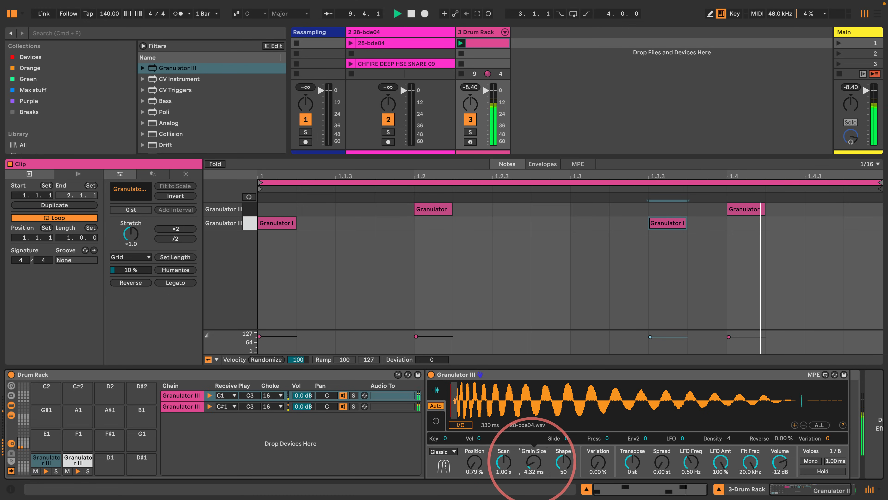
# - Try long grains: Grain Size 902 ms on the C1 kick, and 2.00 s with Scan 0.06x on the C#1 snare
pyautogui.moveTo(533, 462); pyautogui.dragTo(529, 441)
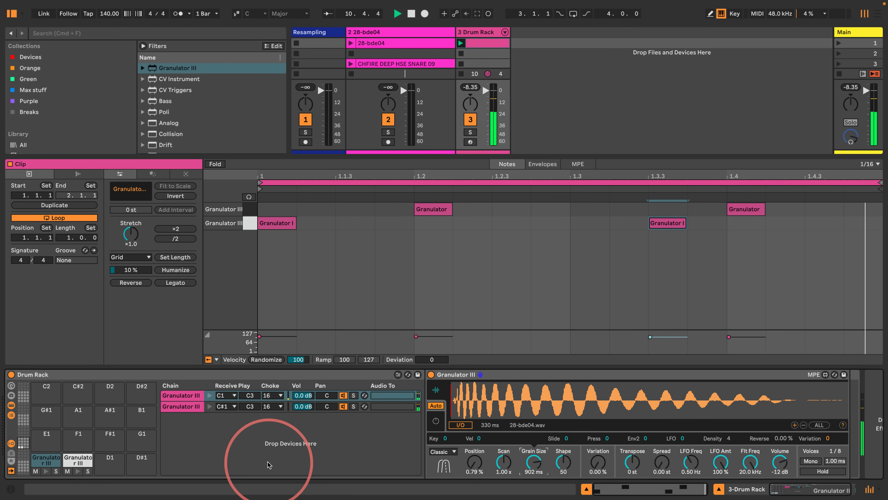
pyautogui.click(78, 460)
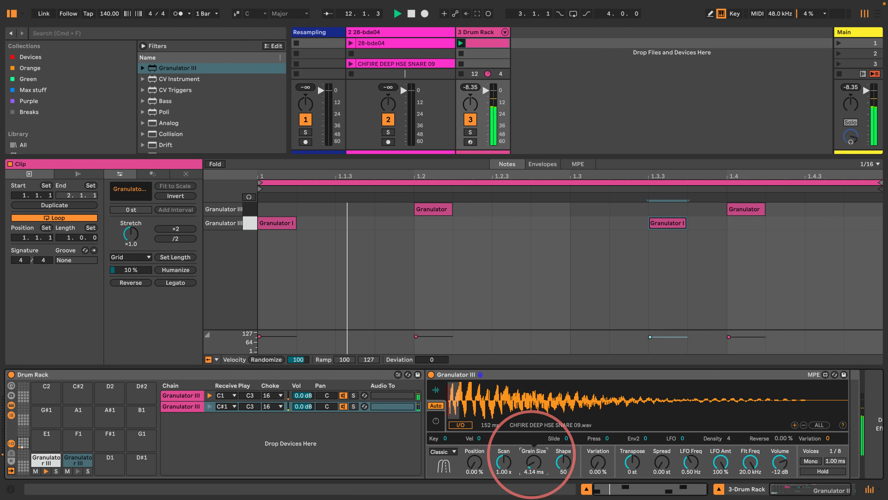
pyautogui.moveTo(531, 454); pyautogui.dragTo(553, 362)
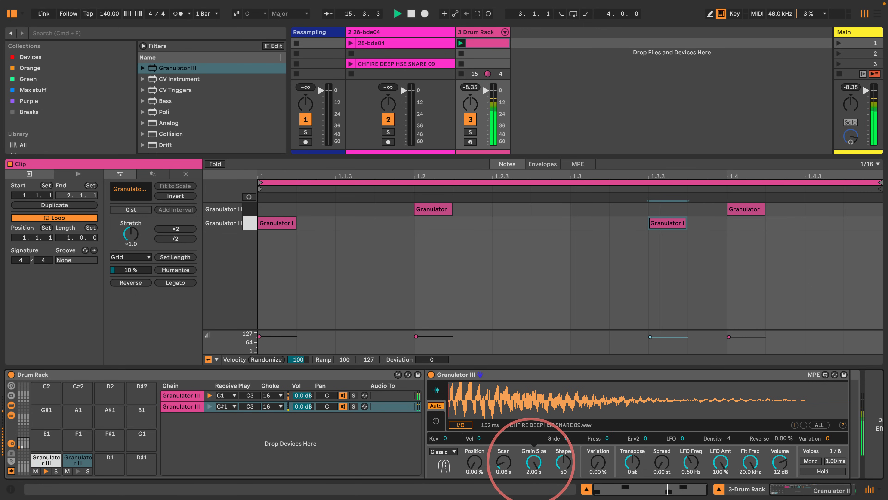
# - Set the C#1 snare to Grain Size 43.8 ms and Scan 1.00x, and the C1 kick's Grain Size to 71.0 ms
pyautogui.moveTo(522, 486); pyautogui.dragTo(494, 455)
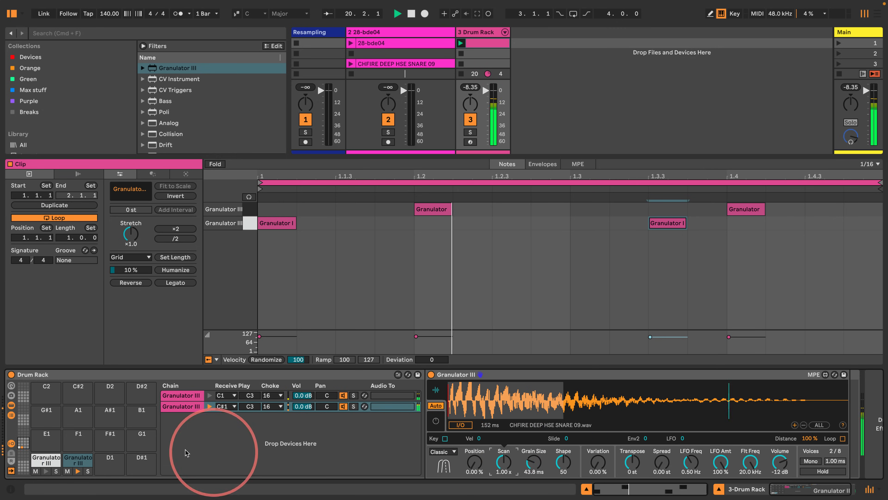
pyautogui.click(45, 459)
pyautogui.moveTo(530, 466); pyautogui.dragTo(530, 488)
# - Solo the C1 kick and set its volume envelope to Attack 0.01 ms, Decay 2.77 s, Sustain -inf dB and Release 100 ms
pyautogui.click(56, 470)
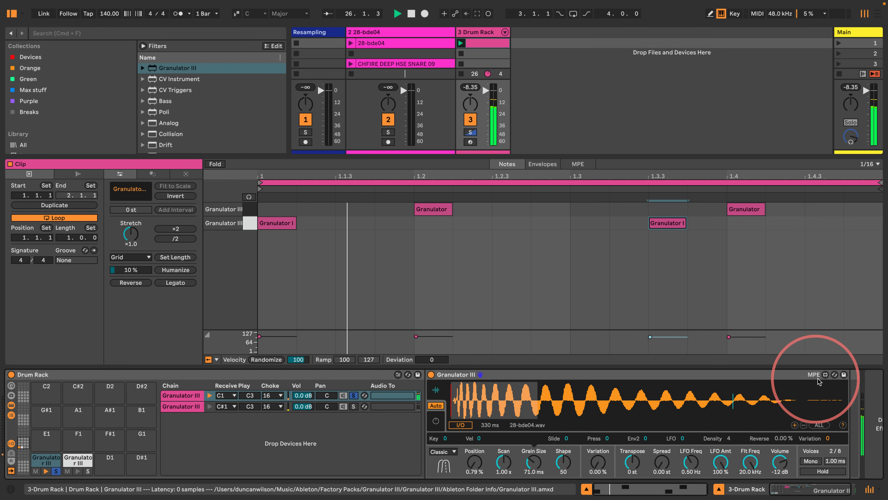
pyautogui.click(436, 390)
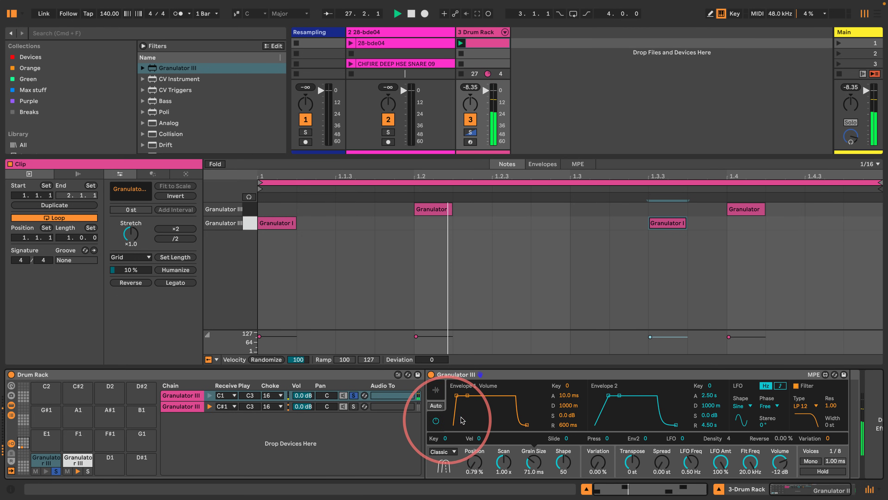
pyautogui.moveTo(457, 395); pyautogui.dragTo(468, 449)
pyautogui.moveTo(565, 423)
pyautogui.mouseDown()
pyautogui.moveTo(558, 447)
pyautogui.moveTo(553, 416)
pyautogui.moveTo(567, 404)
pyautogui.moveTo(563, 427)
pyautogui.mouseUp()
# - Unsolo the kick and set the C#1 snare's volume envelope to Attack 0.11 ms, Decay 667 ms, Sustain -inf dB and Release 100 ms
pyautogui.click(76, 460)
pyautogui.click(56, 471)
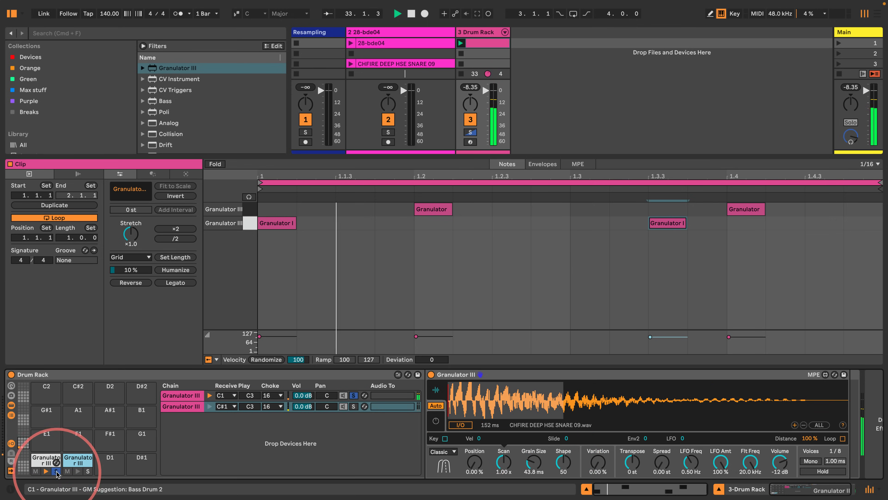
pyautogui.click(436, 421)
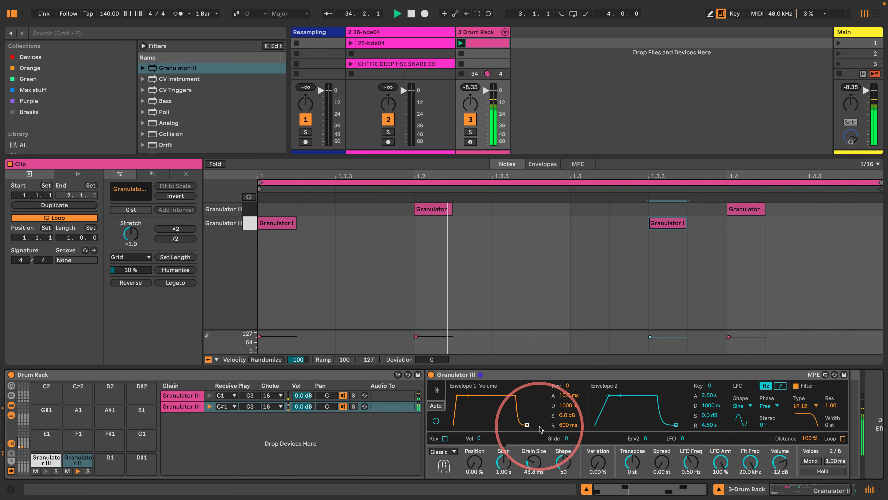
pyautogui.click(564, 425)
pyautogui.write('100')
pyautogui.press('Return')
pyautogui.moveTo(457, 396); pyautogui.dragTo(454, 396)
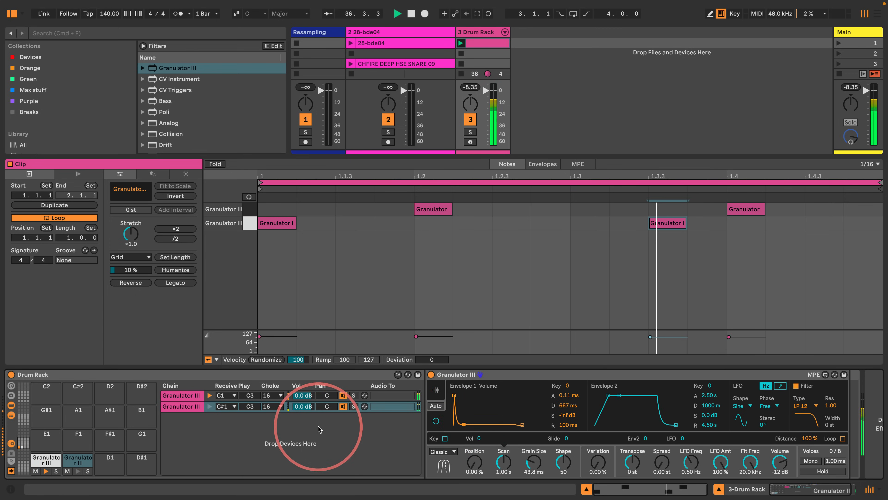
# - Set Scan to 0.00x in the C1 kick Granulator and the C#1 snare Granulator
pyautogui.click(48, 460)
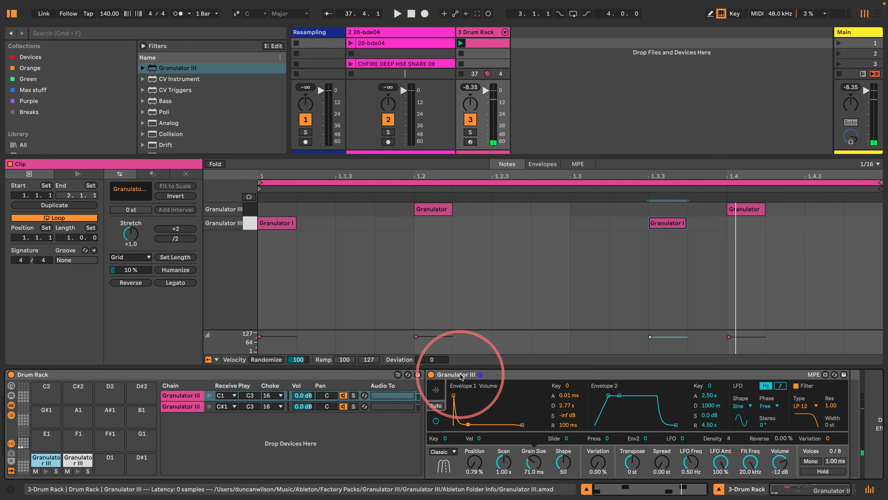
pyautogui.click(435, 389)
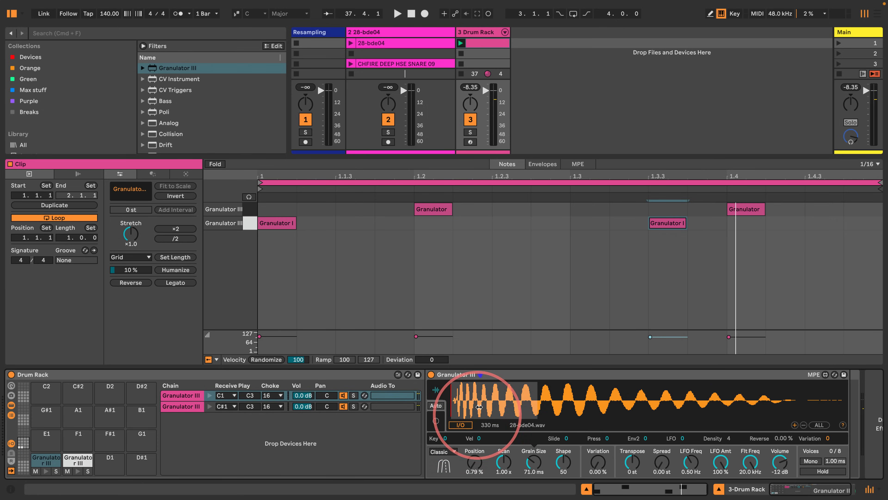
pyautogui.moveTo(503, 461); pyautogui.dragTo(498, 490)
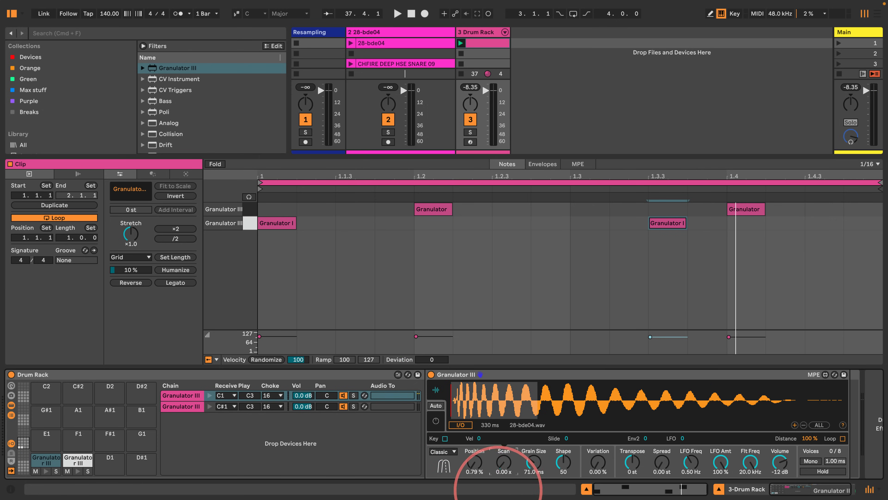
pyautogui.press('space')
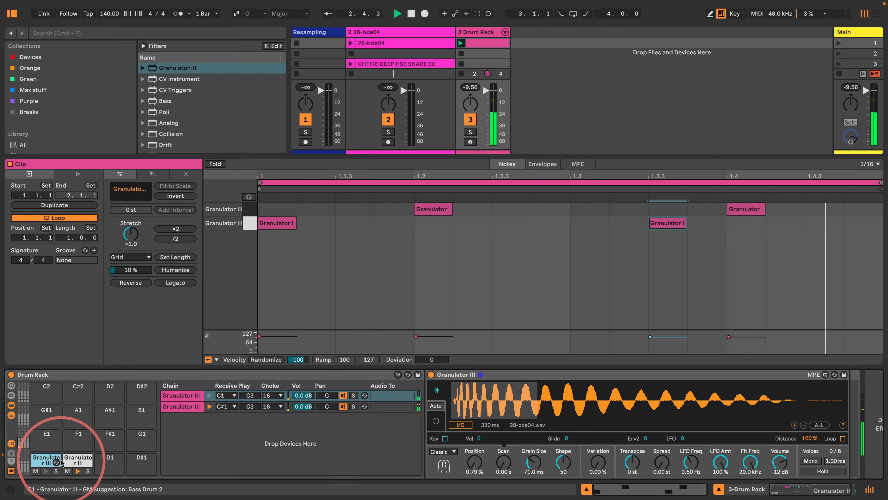
pyautogui.click(78, 459)
pyautogui.moveTo(503, 462); pyautogui.dragTo(498, 488)
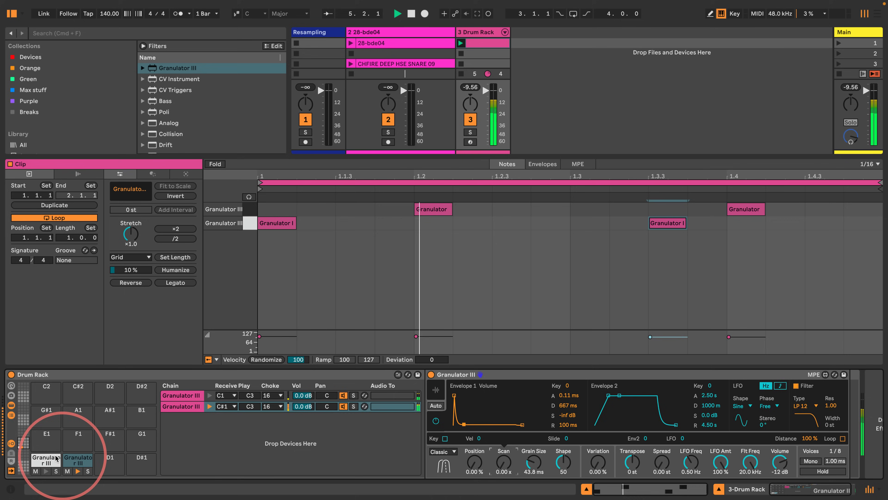
# - Select the C1 kick pad, restart playback and solo the pad
pyautogui.click(42, 460)
pyautogui.click(308, 432)
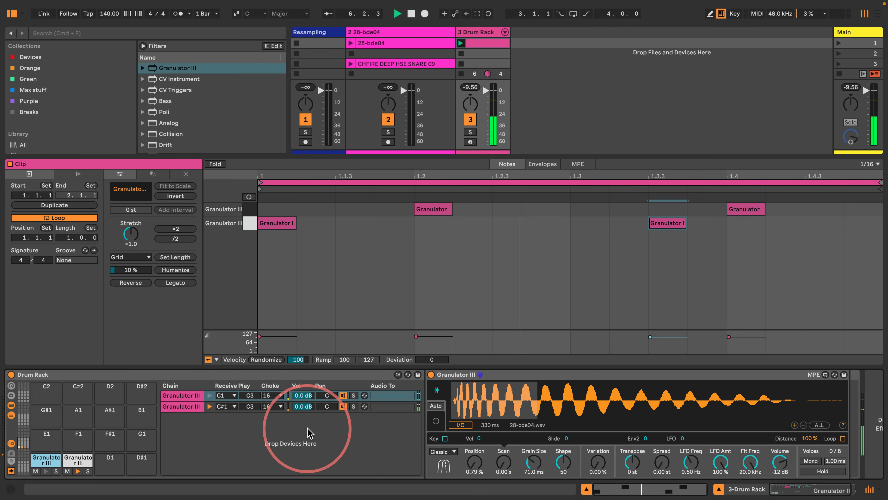
pyautogui.press('space')
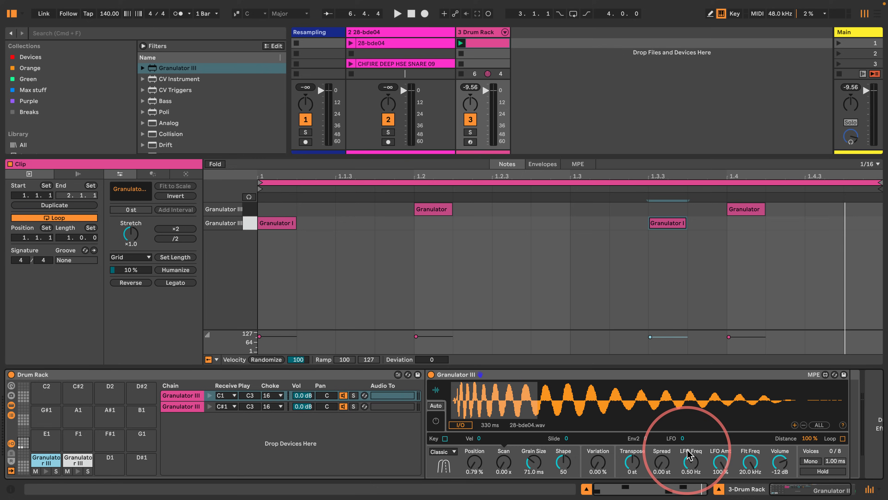
pyautogui.press('space')
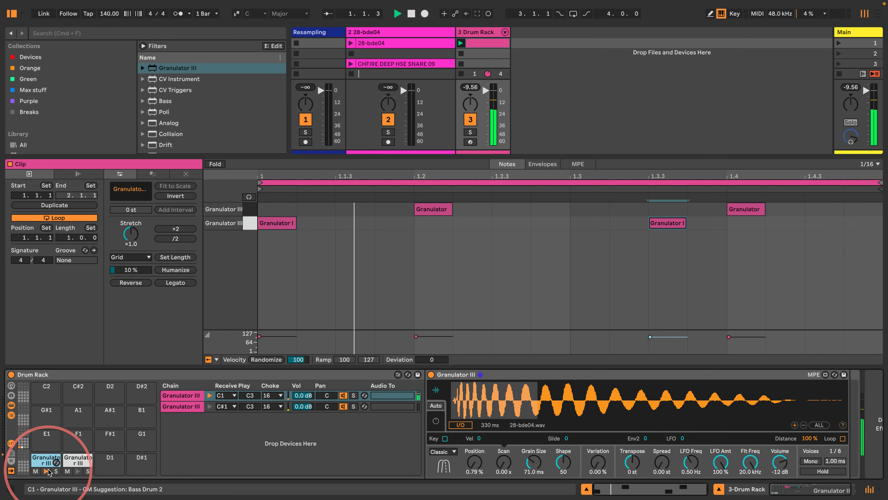
pyautogui.click(55, 471)
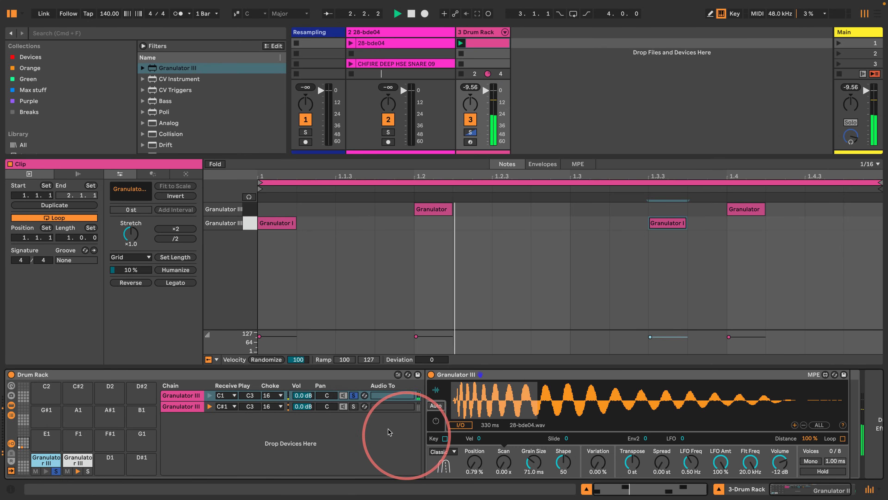
# - Set the C1 kick's grain Position to 0% and its LFO modulation amount to 100
pyautogui.click(466, 465)
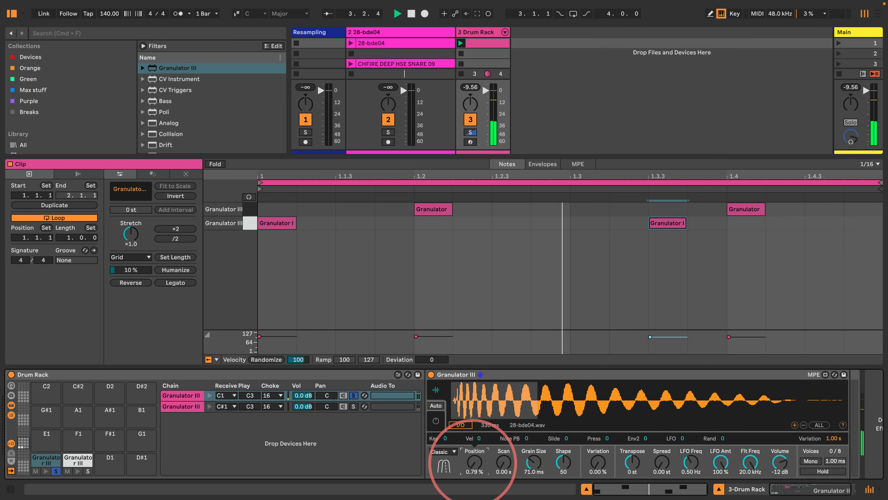
pyautogui.moveTo(474, 467); pyautogui.dragTo(474, 478)
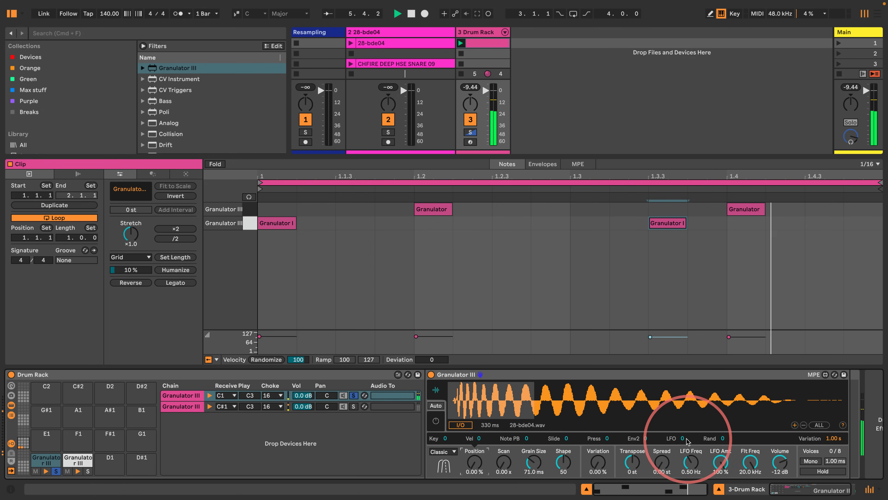
pyautogui.moveTo(683, 442); pyautogui.dragTo(686, 442)
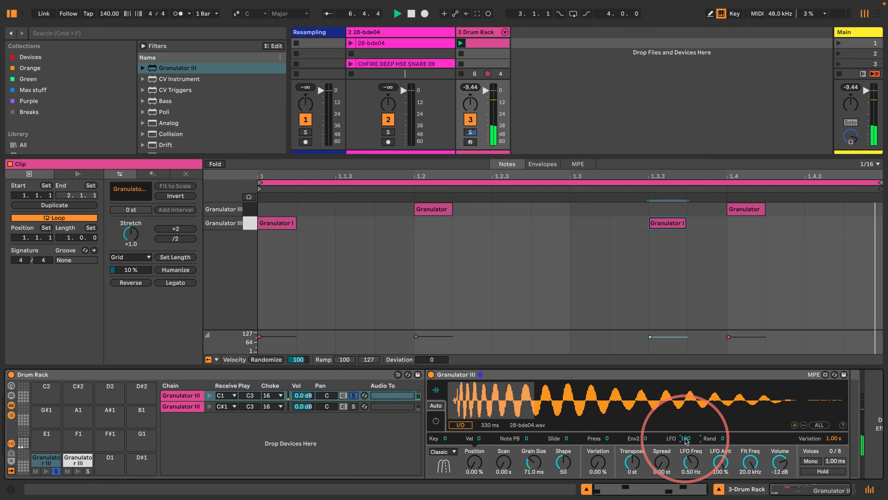
# - Set the LFO Phase of the C1 kick's Granulator to 0°
pyautogui.click(437, 420)
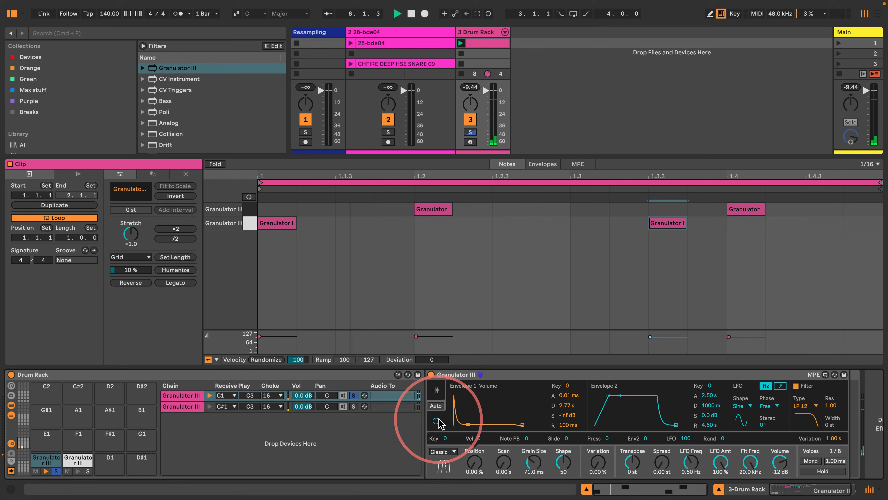
pyautogui.click(768, 406)
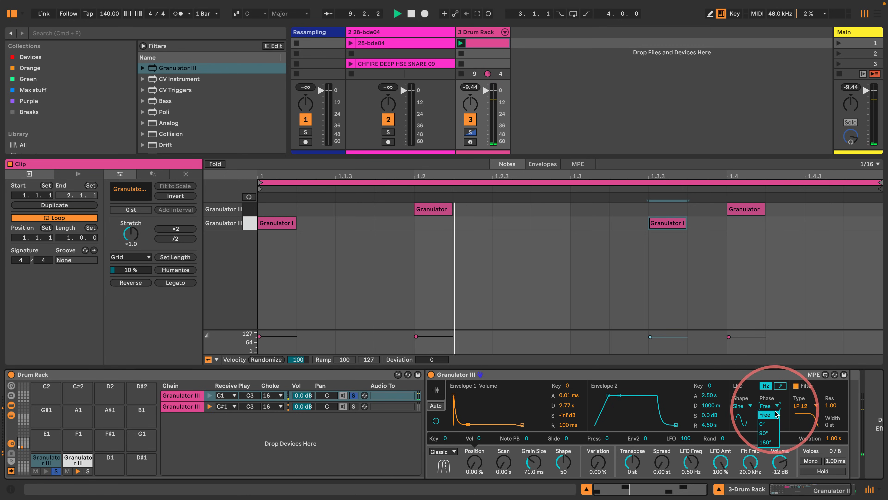
pyautogui.click(765, 423)
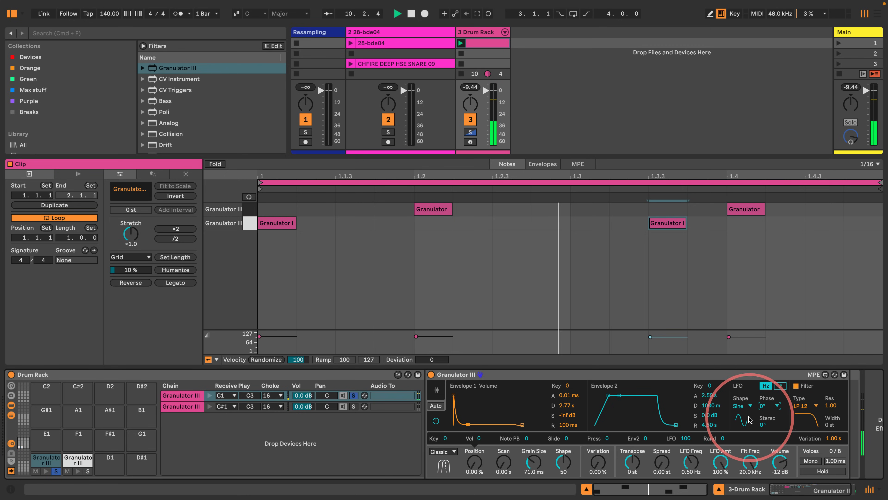
# - Set the C1 kick Granulator's LFO Shape to Up and check its movement in the waveform view
pyautogui.click(743, 406)
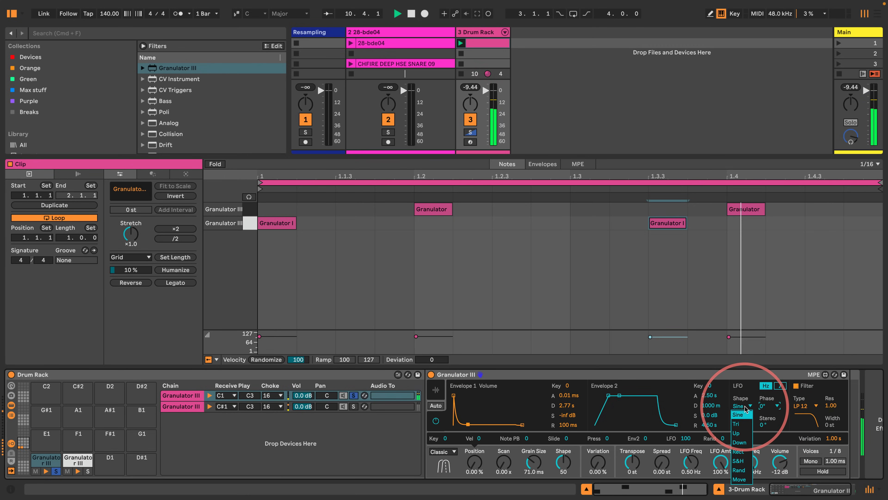
pyautogui.click(743, 433)
pyautogui.click(436, 390)
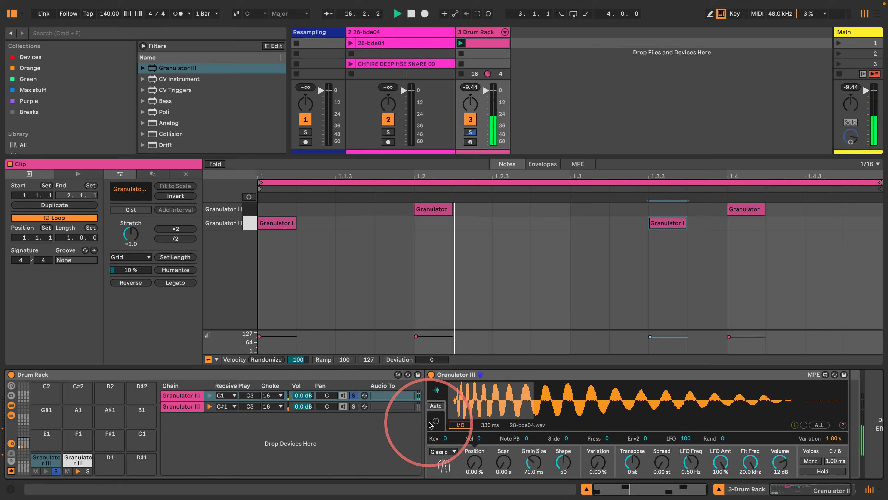
# - Sync the kick Granulator's LFO to tempo and set its LFO Beat rate to 16
pyautogui.click(436, 390)
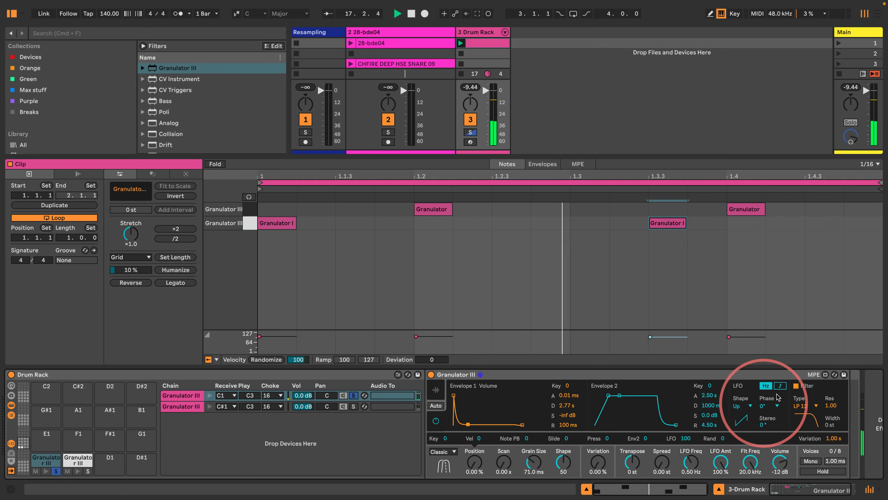
pyautogui.click(781, 385)
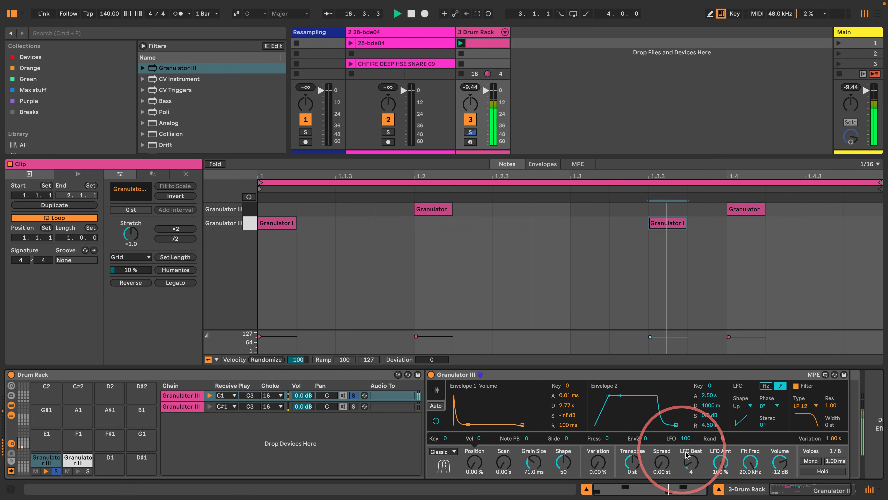
pyautogui.moveTo(690, 462); pyautogui.dragTo(691, 472)
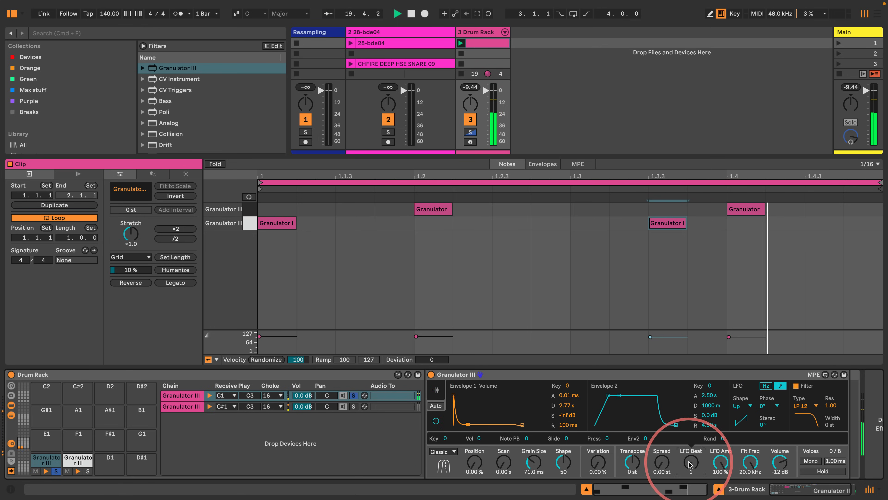
pyautogui.click(436, 390)
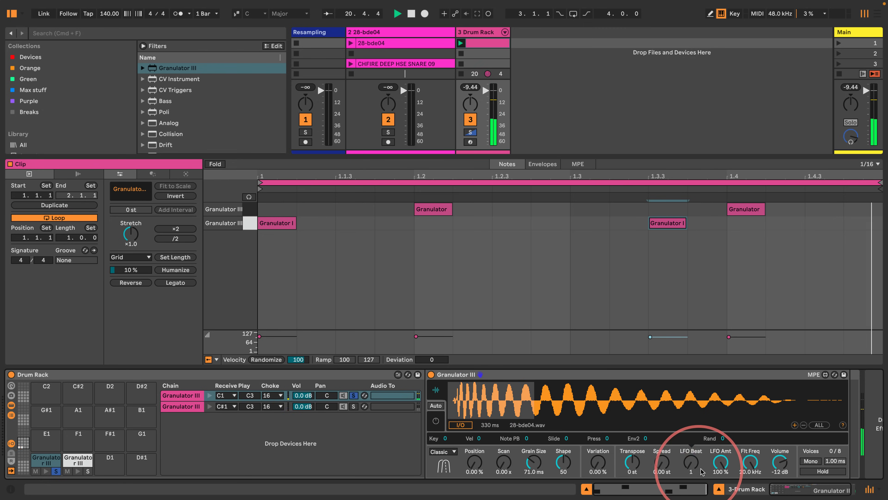
pyautogui.moveTo(701, 471); pyautogui.dragTo(686, 354)
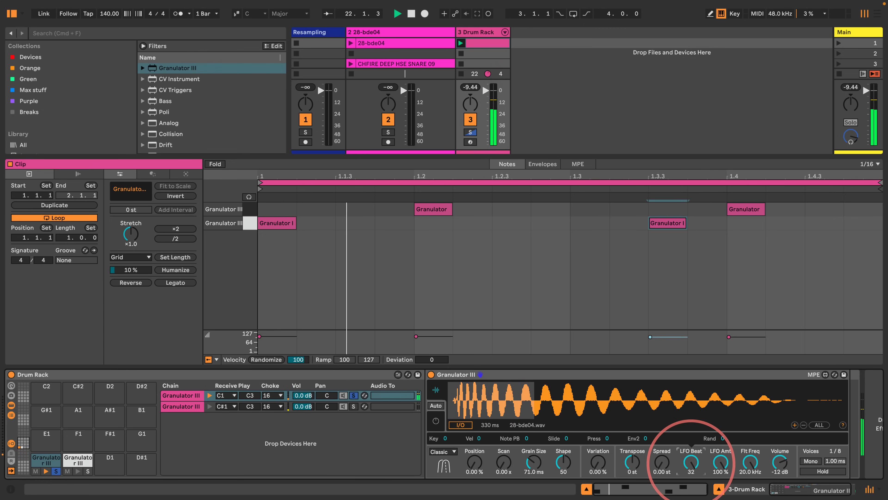
pyautogui.moveTo(690, 463); pyautogui.dragTo(685, 485)
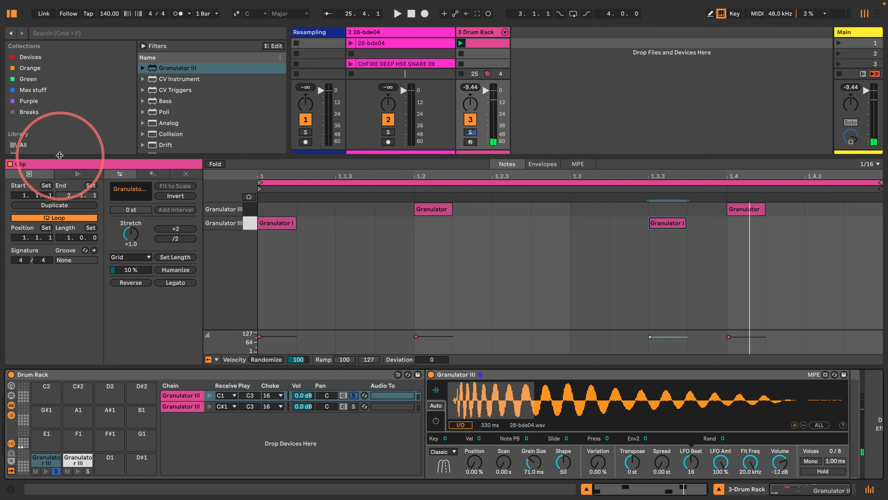
# - Add the Expression Control MIDI effect in front of the kick's Granulator III
pyautogui.moveTo(60, 155); pyautogui.dragTo(40, 231)
pyautogui.click(30, 200)
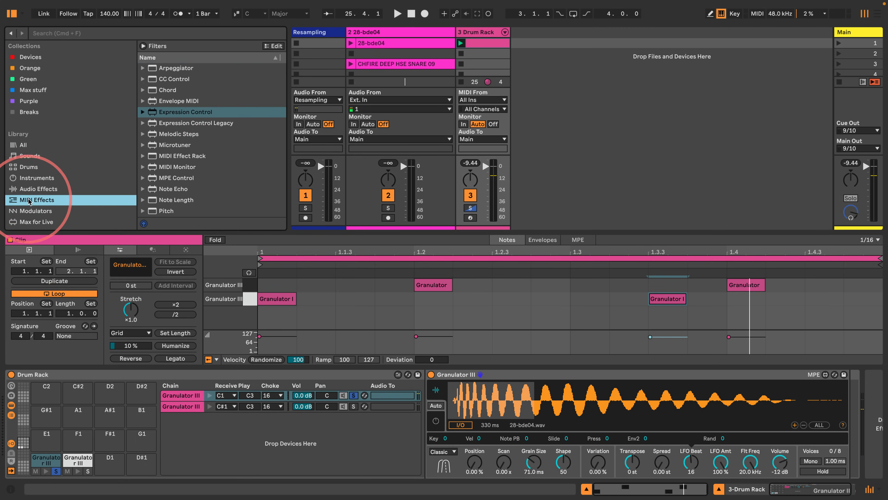
pyautogui.moveTo(155, 111); pyautogui.dragTo(427, 397)
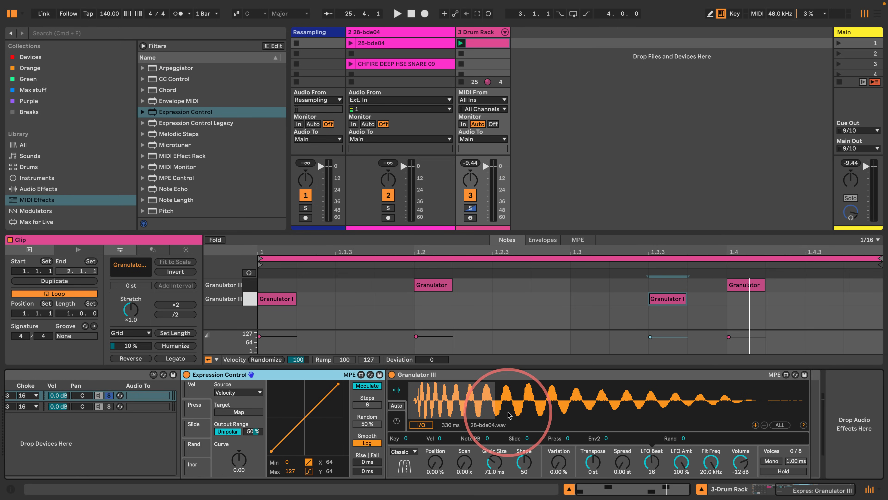
# - Map Expression Control's Random source to the Granulator's LFO Beat in Remote mode and start playback
pyautogui.click(218, 391)
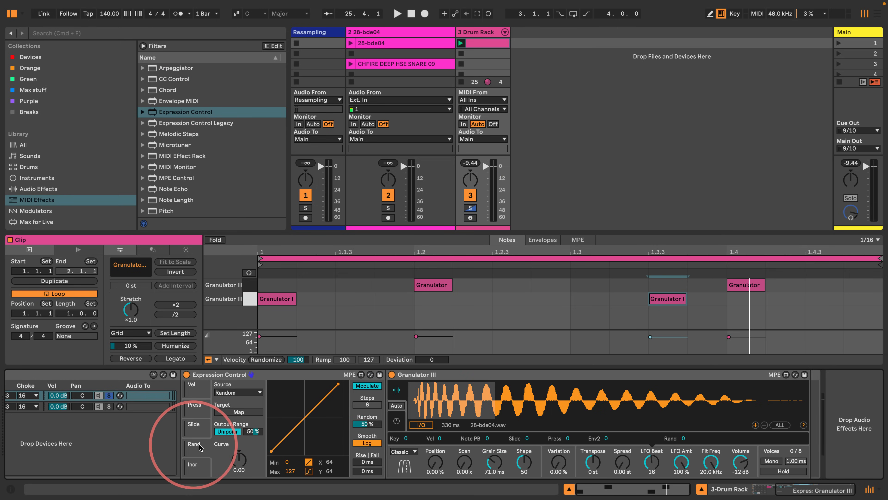
pyautogui.click(189, 436)
pyautogui.click(367, 386)
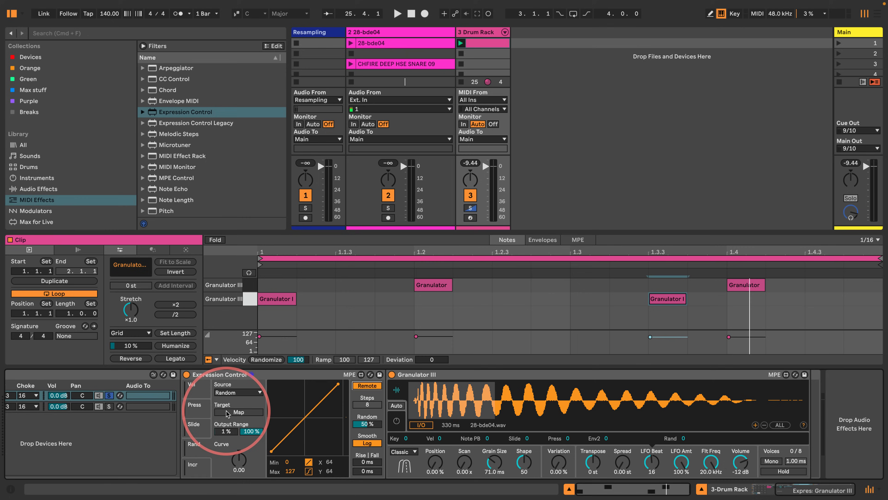
pyautogui.click(228, 413)
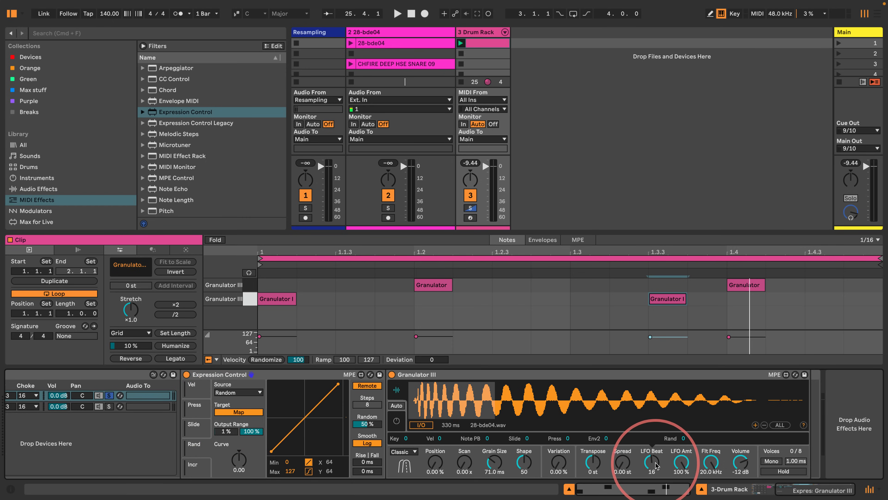
pyautogui.press('space')
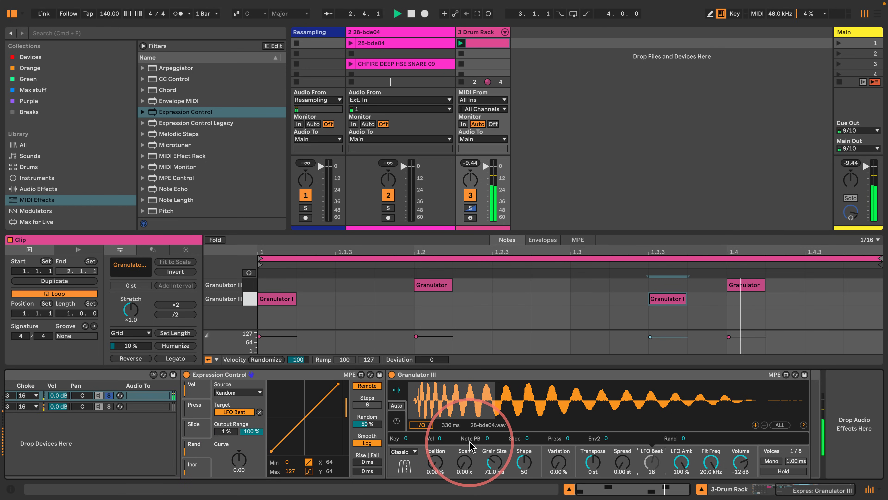
# - Set the kick's volume envelope Decay to 60.0 s and Release to 1.00 s
pyautogui.click(396, 389)
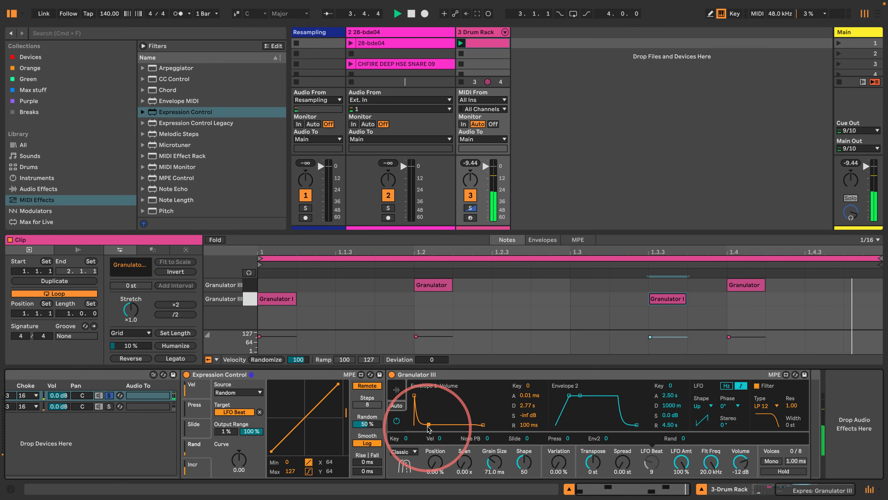
pyautogui.moveTo(428, 426); pyautogui.dragTo(522, 415)
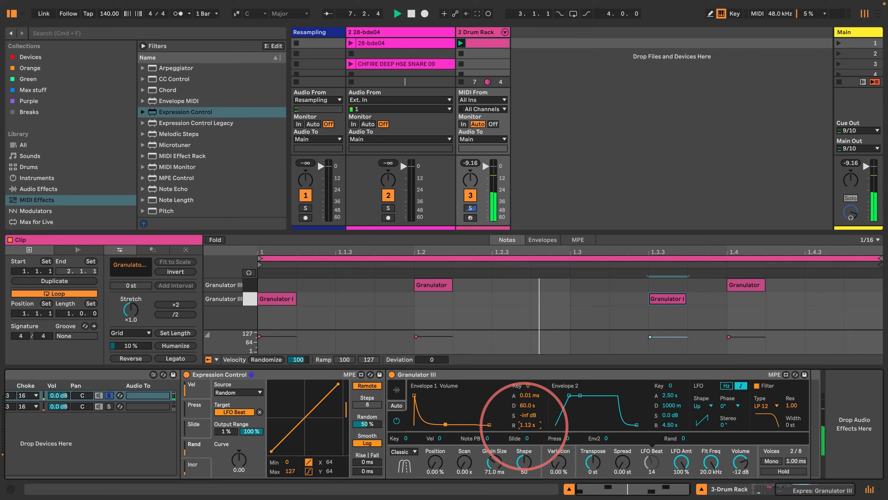
pyautogui.press('Return')
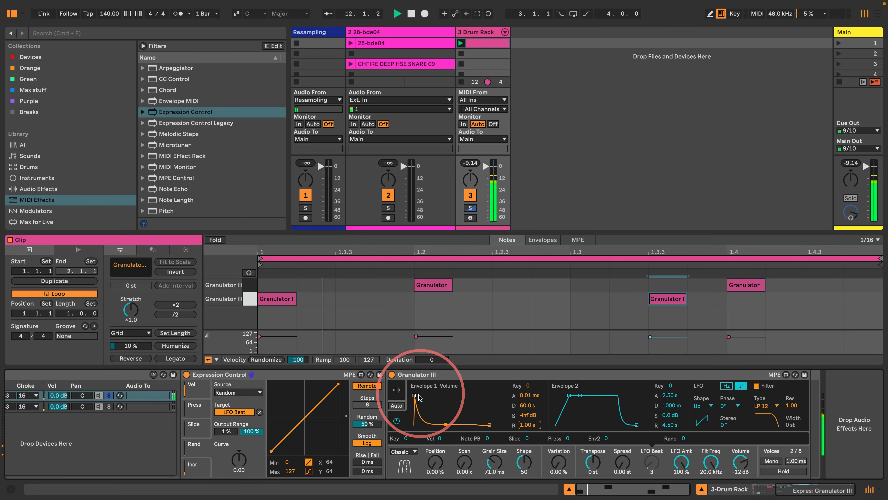
# - Set the kick Granulator's Grain Size to 48.9 ms and Position to 0.79%, and audition the loop
pyautogui.hscroll(-6, 422, 404)
pyautogui.hscroll(4, 549, 419)
pyautogui.hscroll(2, 552, 419)
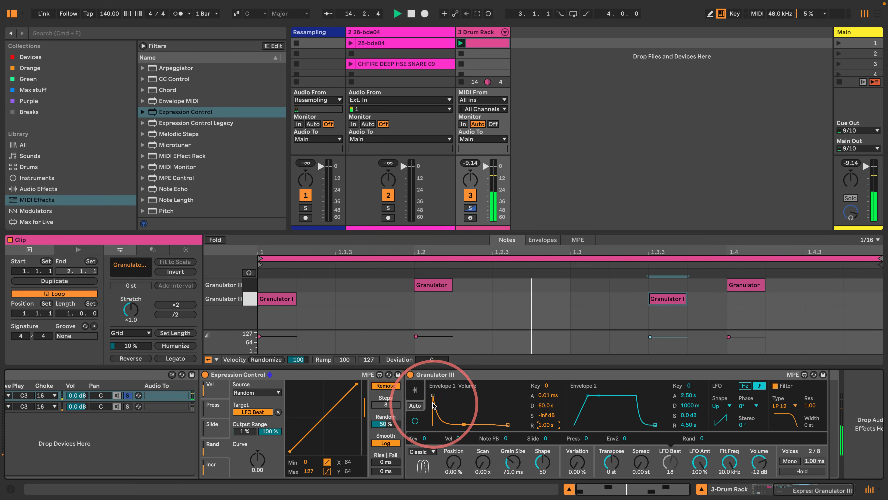
pyautogui.click(415, 390)
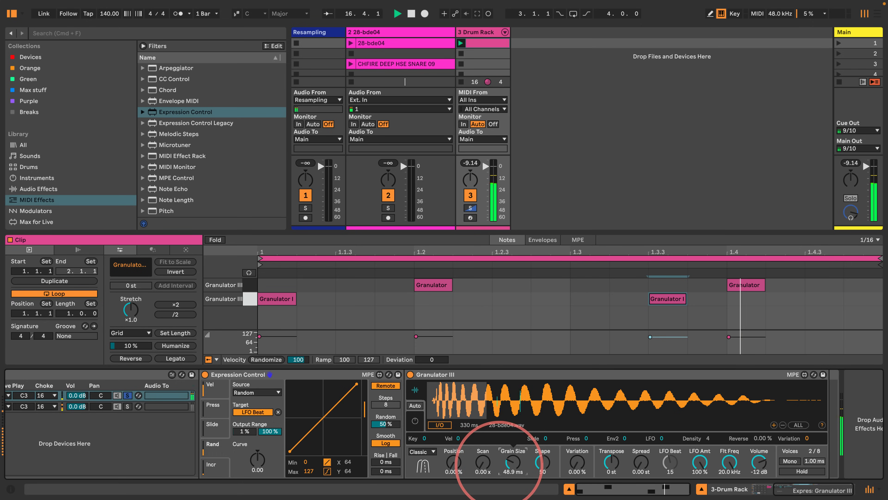
pyautogui.moveTo(579, 478); pyautogui.dragTo(532, 446)
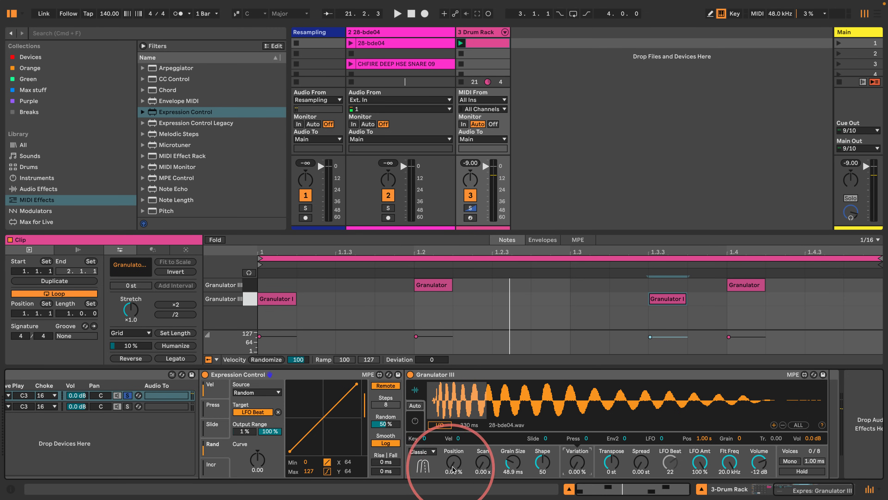
pyautogui.moveTo(453, 469); pyautogui.dragTo(448, 462)
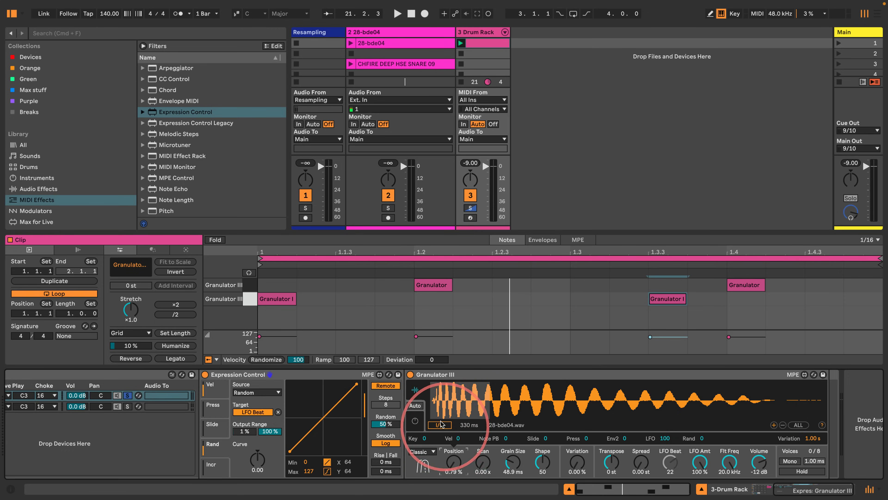
pyautogui.press('space')
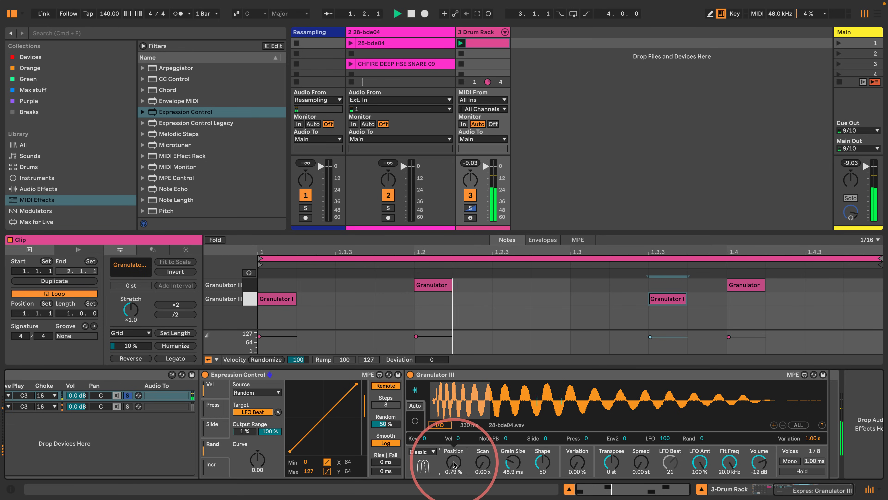
pyautogui.press('space')
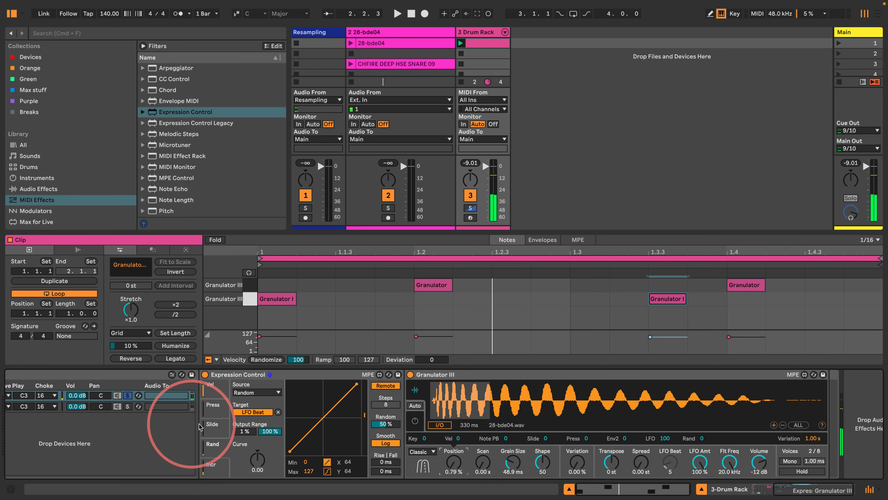
# - Change Expression Control's Slide slot to a Random source in Remote mode, map it to Grain Size and start playback
pyautogui.click(211, 428)
pyautogui.click(257, 392)
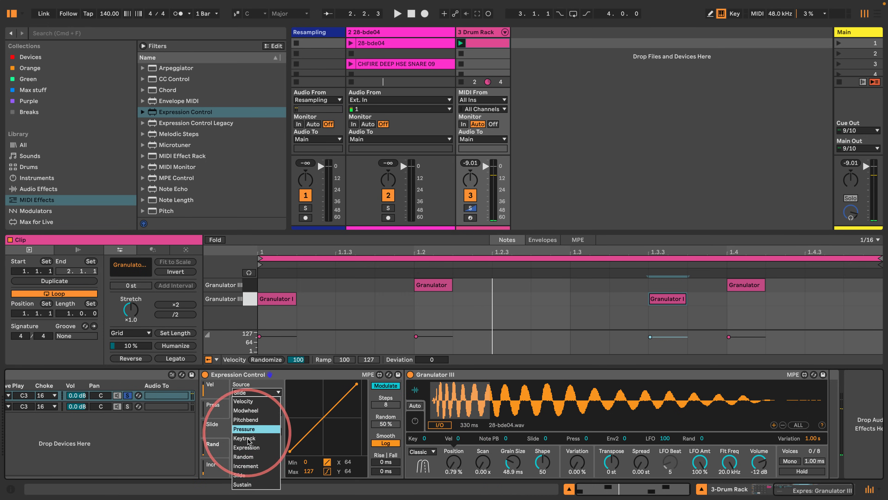
pyautogui.click(245, 456)
pyautogui.click(381, 386)
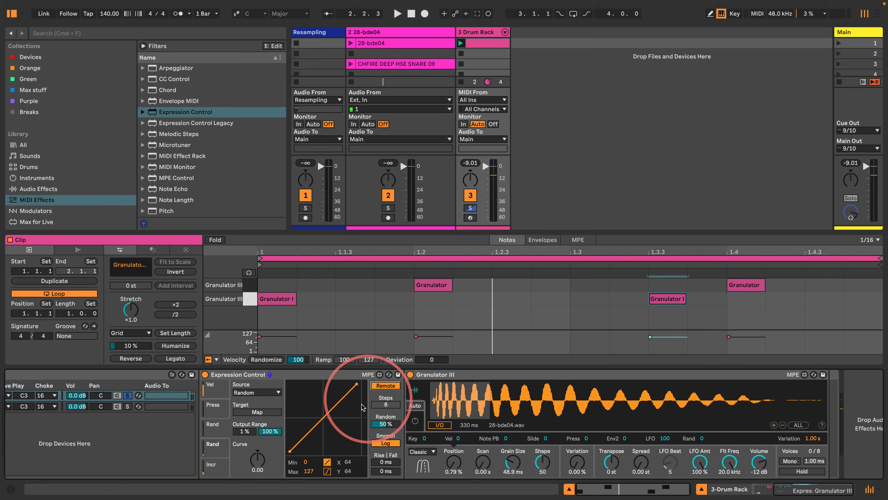
pyautogui.click(245, 414)
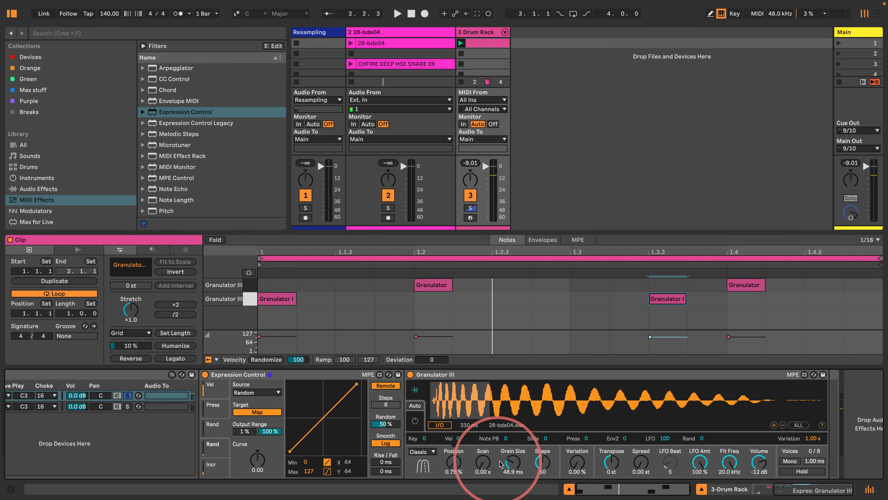
pyautogui.click(513, 462)
pyautogui.press('space')
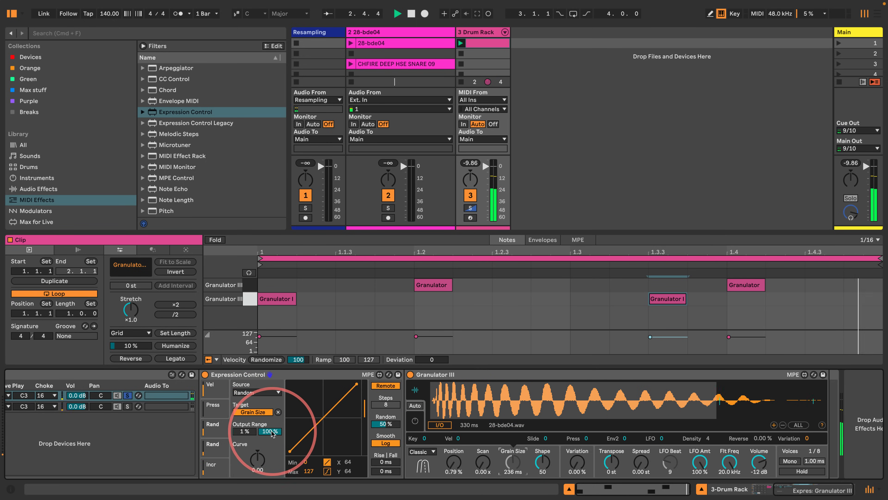
# - Limit the Grain Size mapping's output range to 10–50% and set the Granulator's Variation to 2.24%
pyautogui.moveTo(271, 432); pyautogui.dragTo(264, 459)
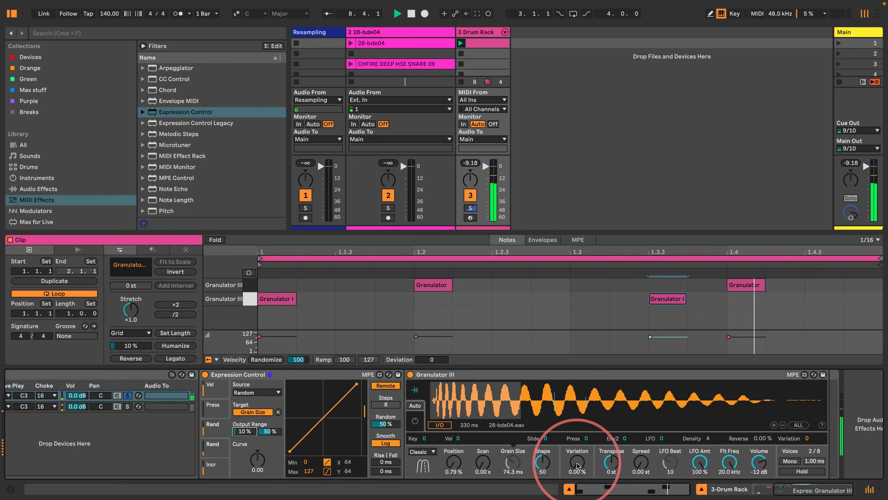
pyautogui.moveTo(577, 464); pyautogui.dragTo(577, 461)
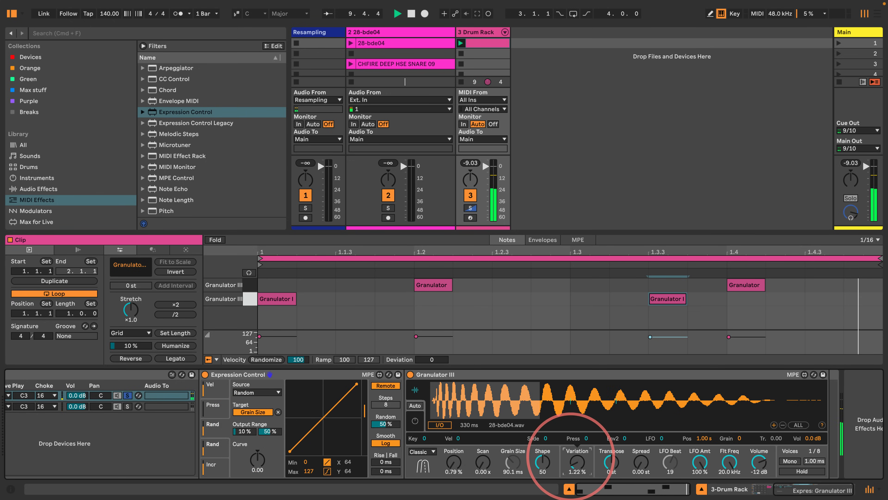
pyautogui.moveTo(570, 454); pyautogui.dragTo(568, 453)
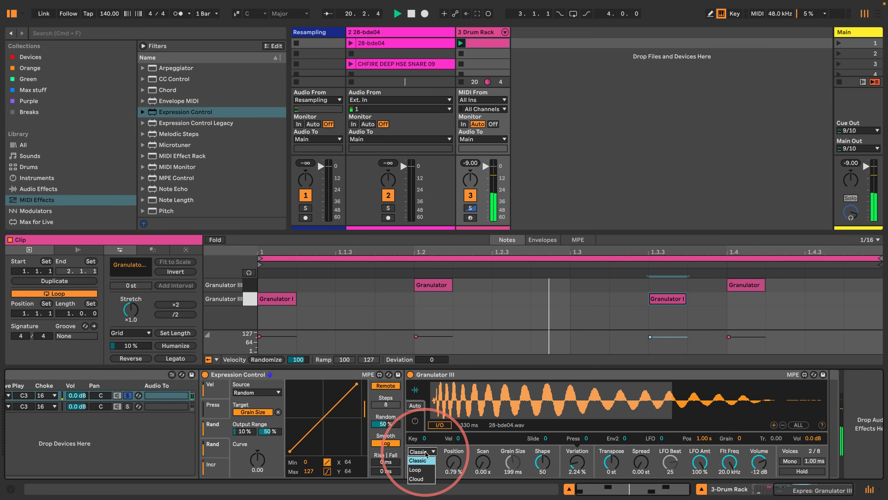
# - Audition the kick Granulator's Cloud and Loop grain modes and return to Classic
pyautogui.click(416, 479)
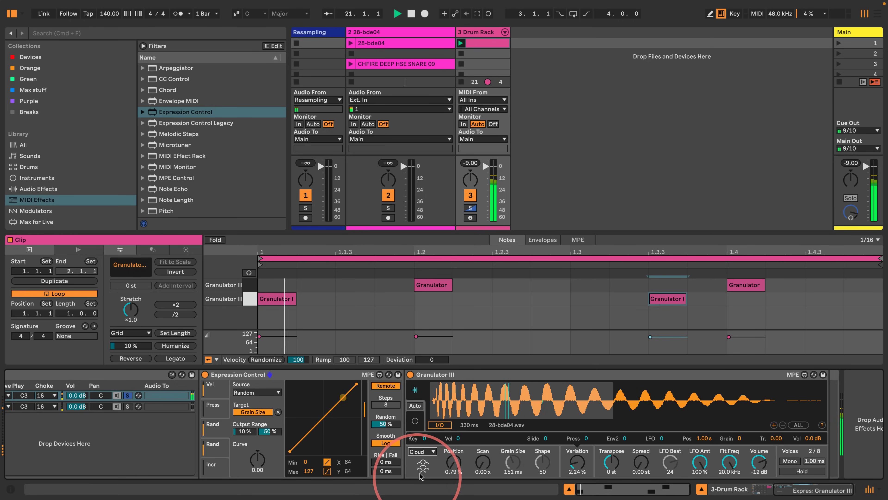
pyautogui.click(428, 452)
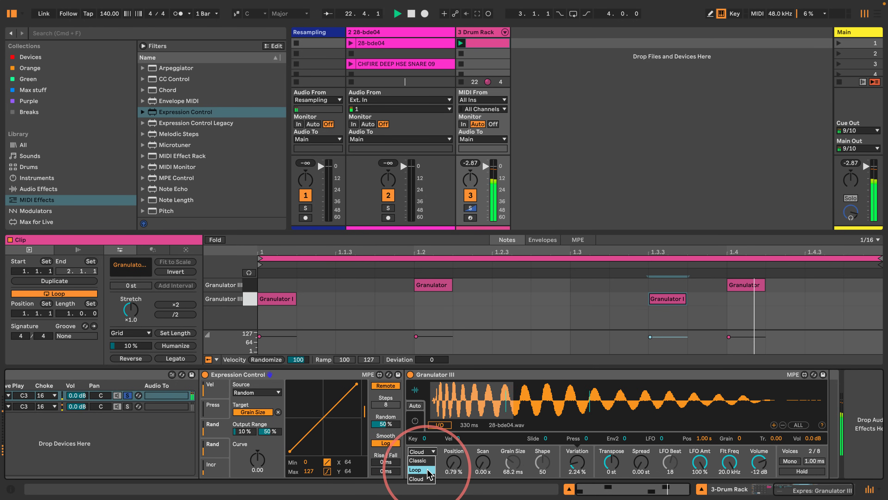
pyautogui.click(429, 472)
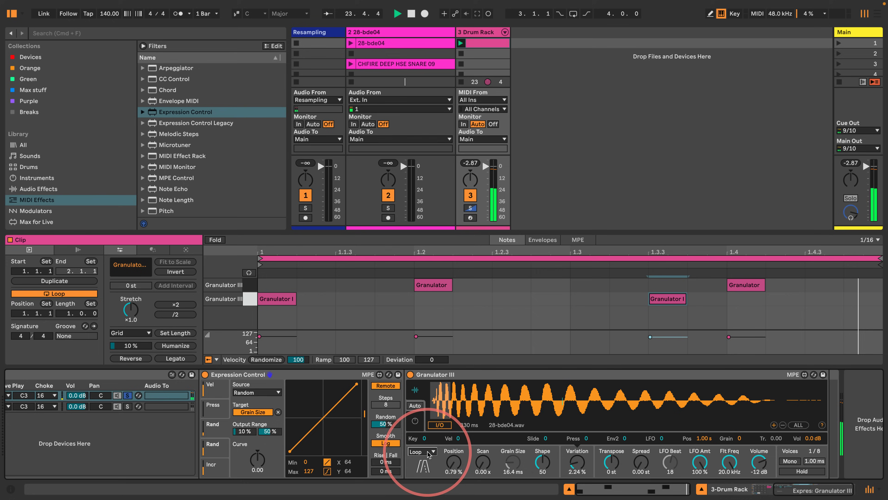
pyautogui.click(428, 453)
pyautogui.click(422, 464)
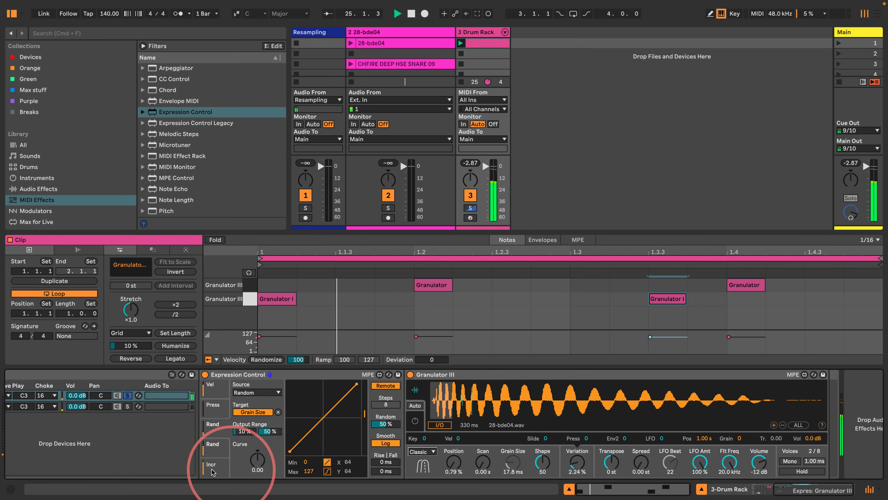
# - Change Expression Control's Increment slot to a Random source in Remote mode and map it to the kick Granulator's grain mode
pyautogui.click(221, 459)
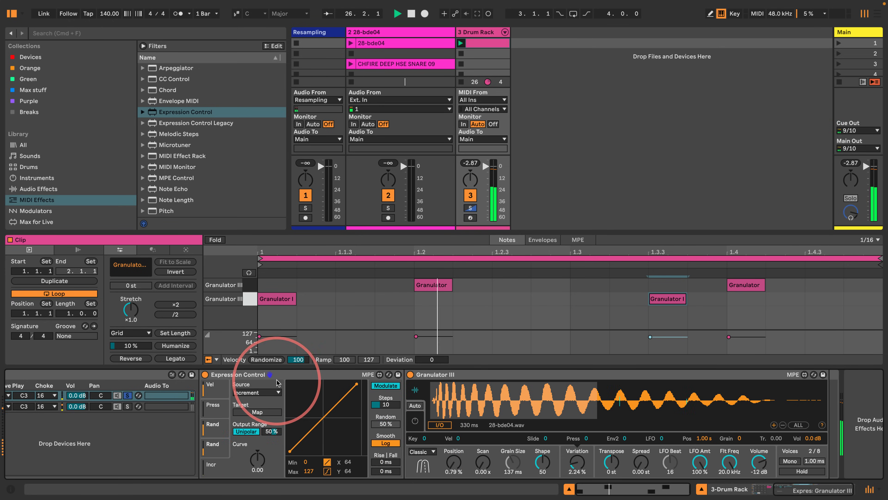
pyautogui.click(257, 392)
pyautogui.click(245, 456)
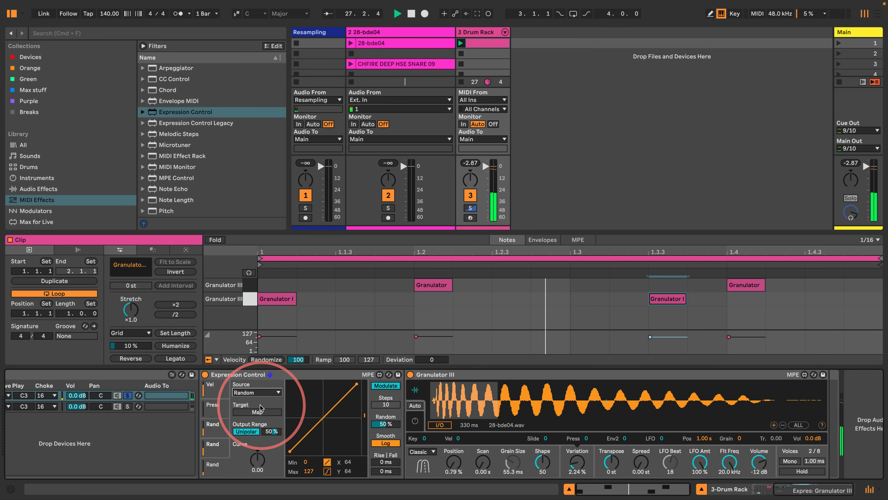
pyautogui.click(385, 385)
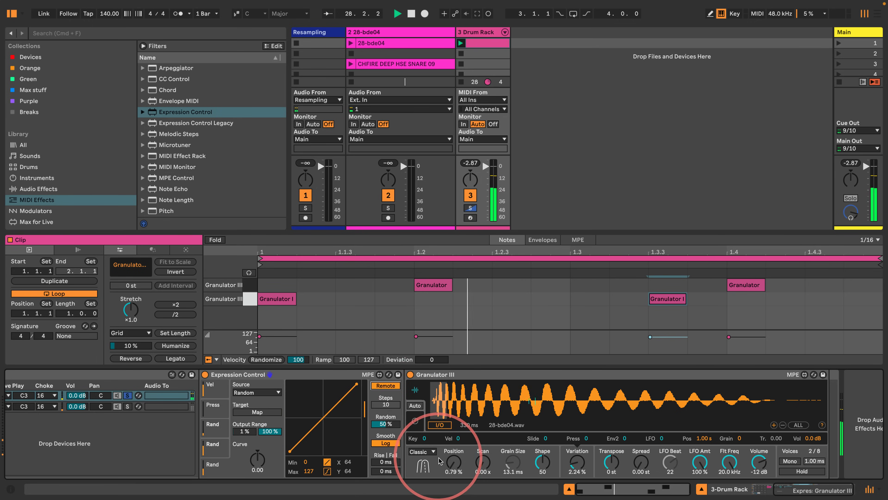
pyautogui.click(424, 452)
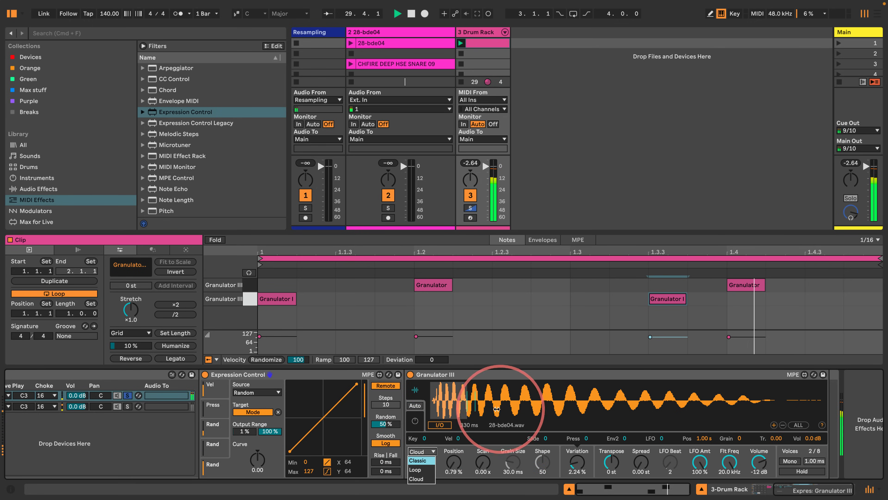
# - Change Expression Control's Pressure slot to a Random source in Remote mode and map it to the kick Granulator's LFO Shape
pyautogui.click(419, 423)
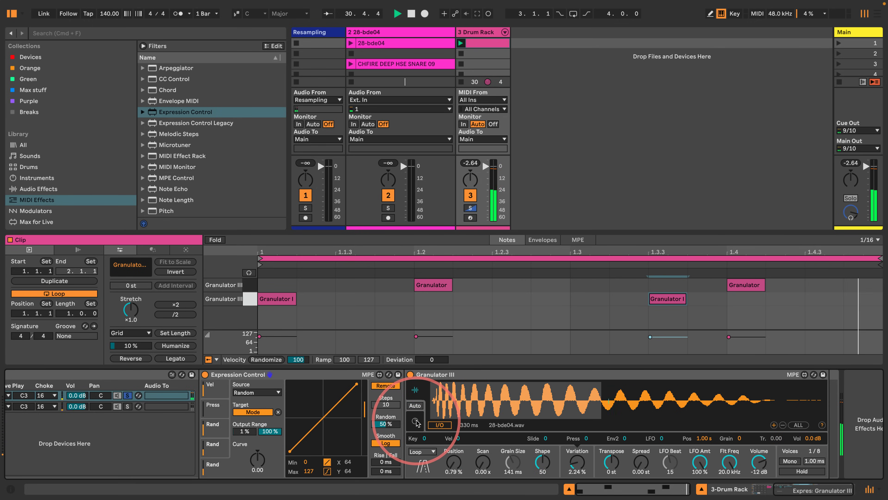
pyautogui.click(415, 422)
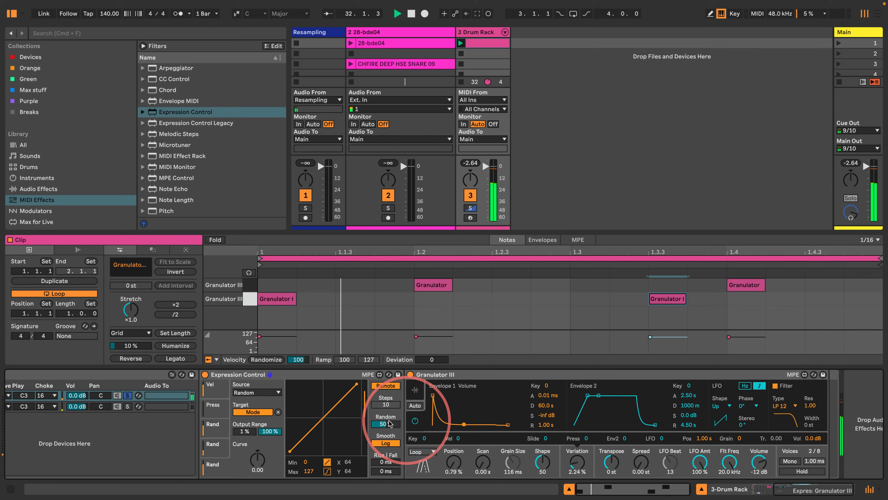
pyautogui.click(211, 408)
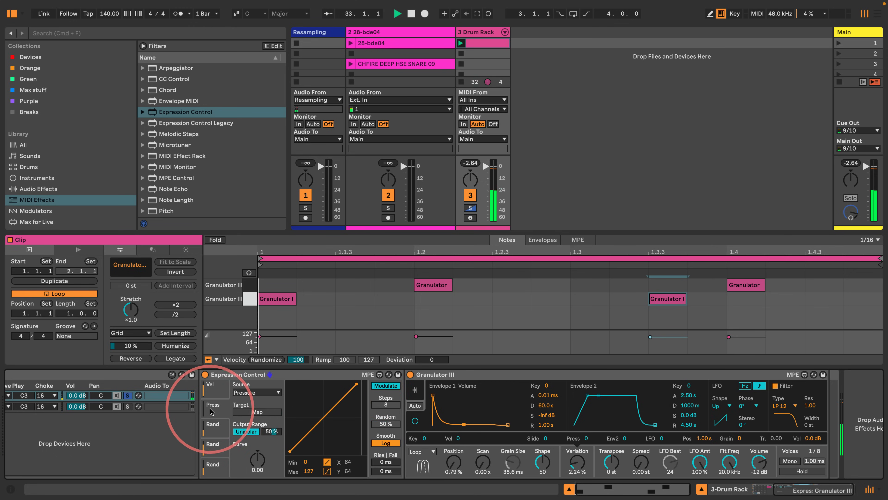
pyautogui.click(257, 392)
pyautogui.click(250, 454)
pyautogui.click(386, 386)
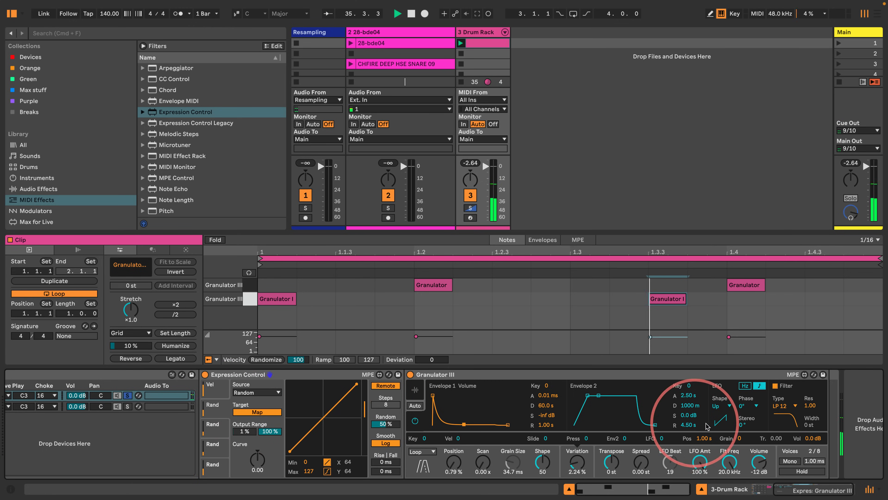
pyautogui.click(723, 407)
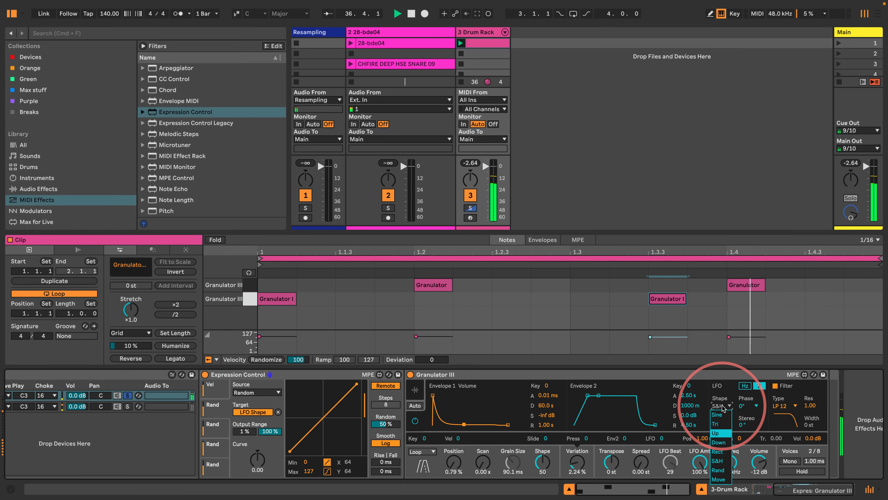
pyautogui.click(723, 407)
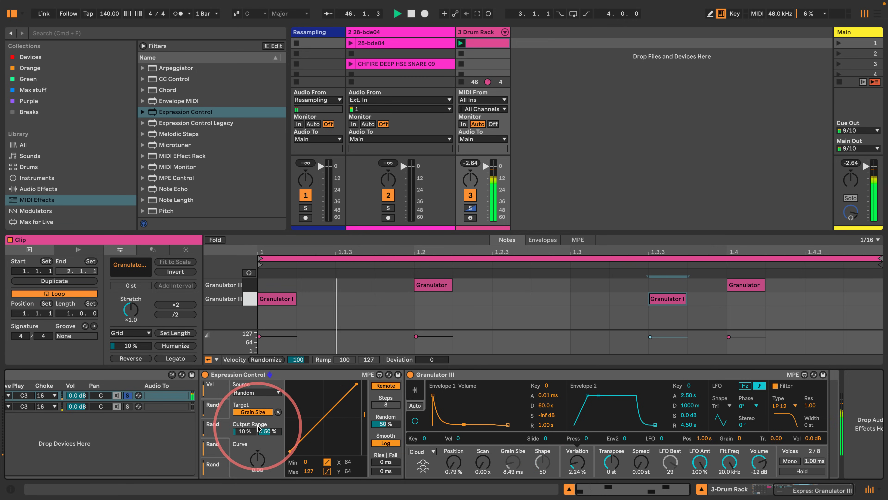
# - Set the Grain Size mapping's output range to 10–40% and the kick Granulator's Position to 0.00%
pyautogui.moveTo(268, 433); pyautogui.dragTo(269, 440)
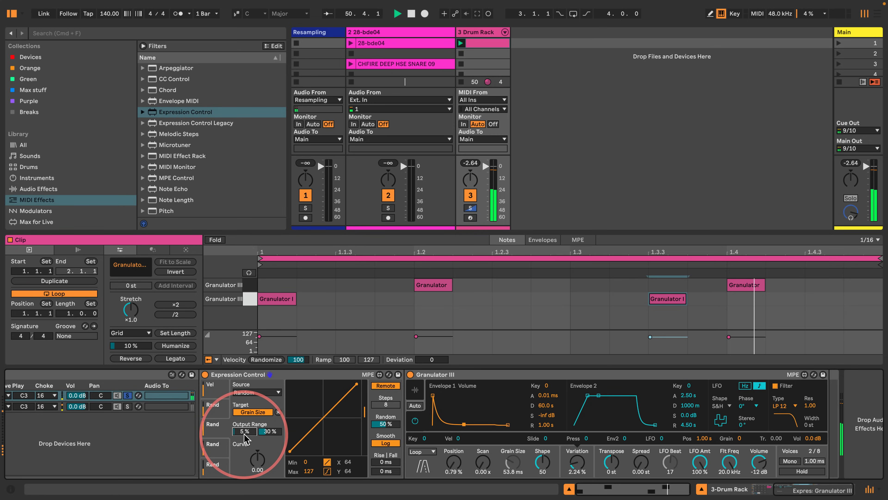
pyautogui.write('10')
pyautogui.press('Return')
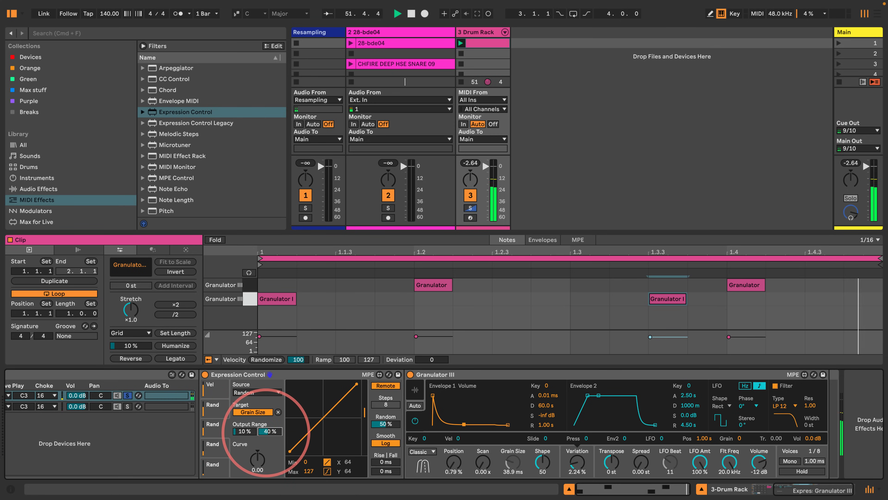
pyautogui.click(412, 391)
pyautogui.moveTo(453, 462); pyautogui.dragTo(452, 470)
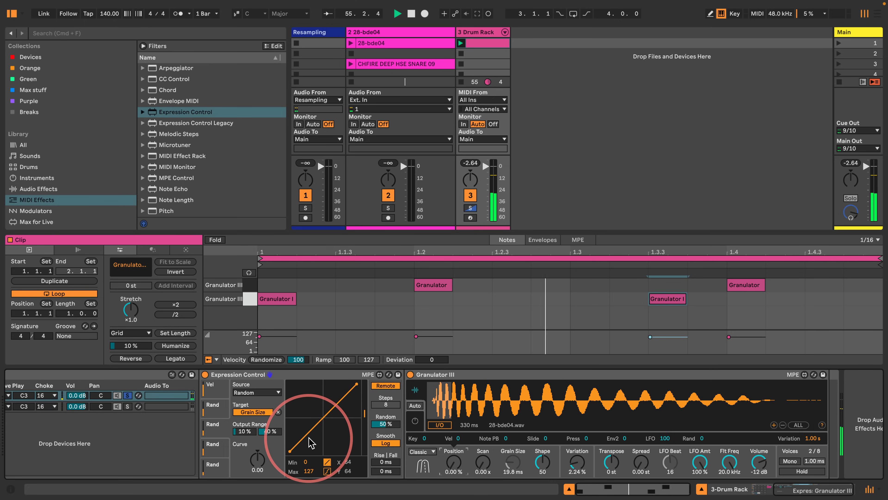
# - Unsolo the C1 kick chain in the Drum Rack and stop playback
pyautogui.hscroll(-5, 310, 441)
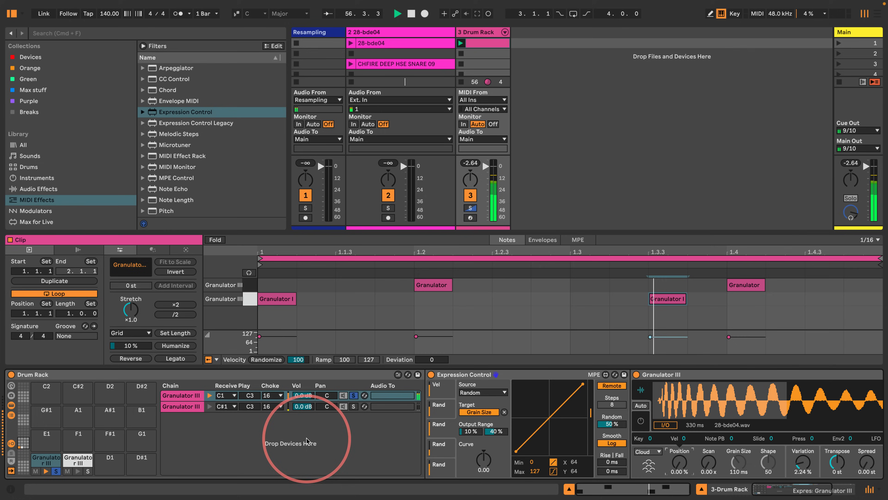
pyautogui.click(354, 395)
pyautogui.press('space')
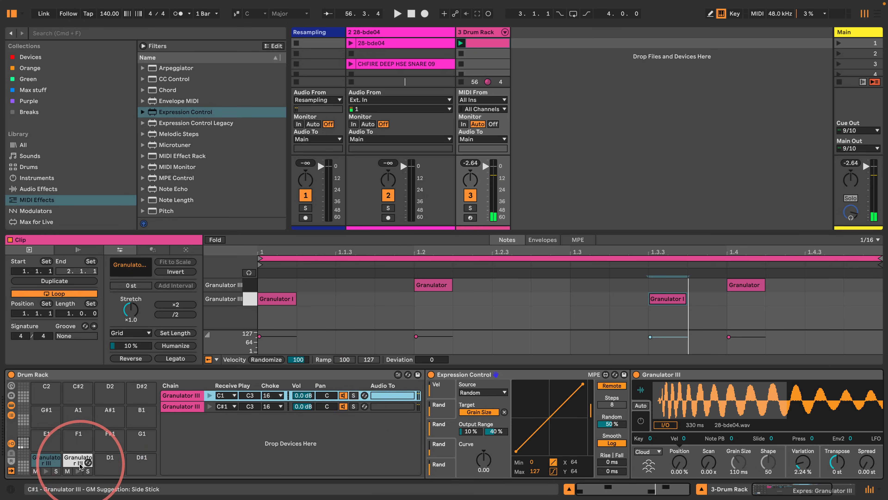
# - Replace the C#1 pad with a copy of the C1 pad, load CHFIRE DEEP HSE SNARE 09 into its Granulator and play the loop
pyautogui.click(80, 461)
pyautogui.press('Delete')
pyautogui.click(43, 461)
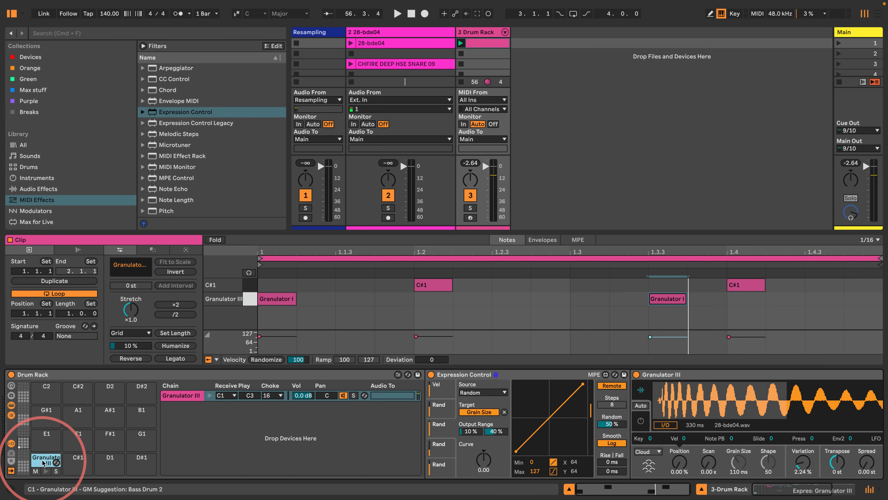
pyautogui.moveTo(43, 463); pyautogui.dragTo(76, 459)
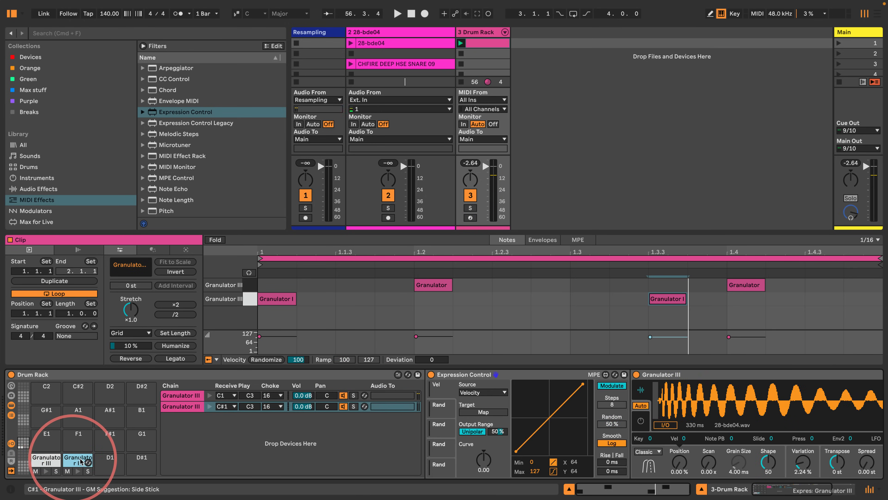
pyautogui.moveTo(396, 64); pyautogui.dragTo(693, 408)
pyautogui.press('space')
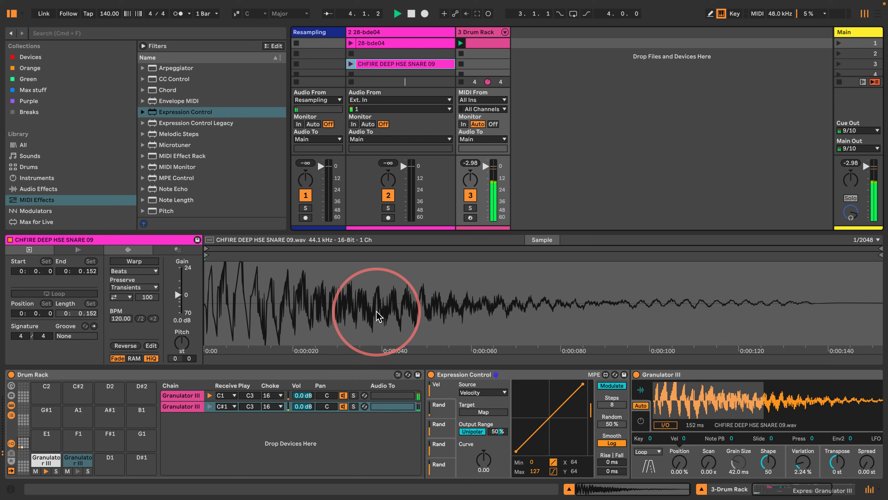
# - Open the Drum Rack clip, stop playback and add C#1 snare notes at 1.2.4, 1.3.2 and 1.4.4
pyautogui.click(481, 43)
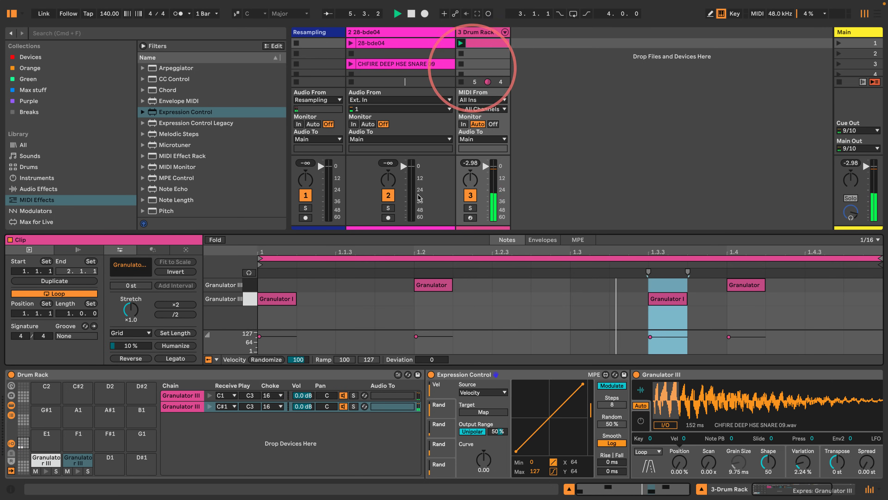
pyautogui.click(301, 328)
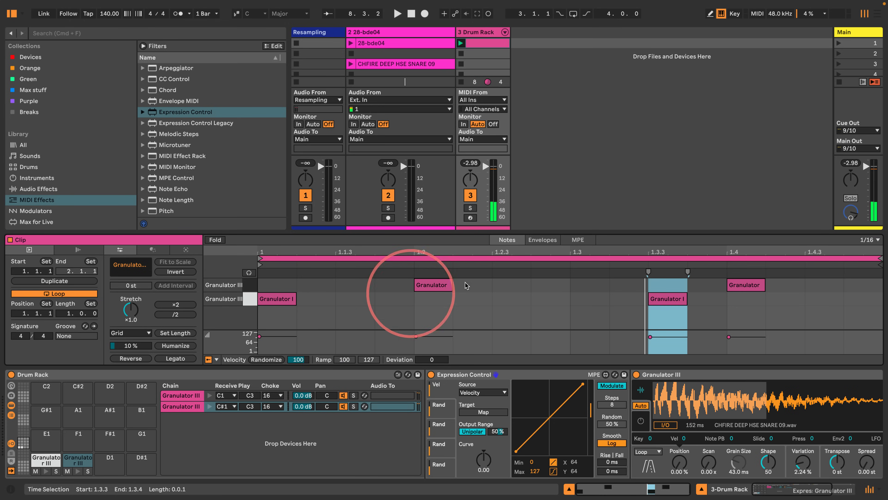
pyautogui.press('space')
pyautogui.click(543, 288)
pyautogui.doubleClick(543, 288)
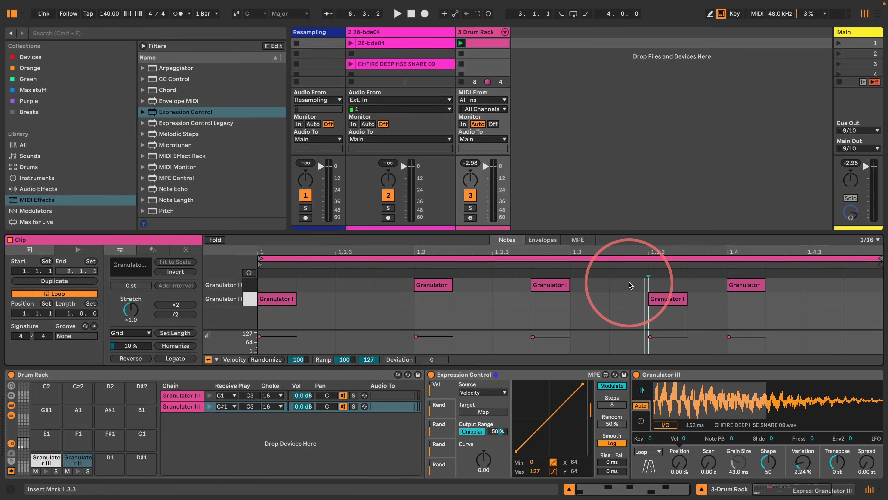
pyautogui.doubleClick(629, 284)
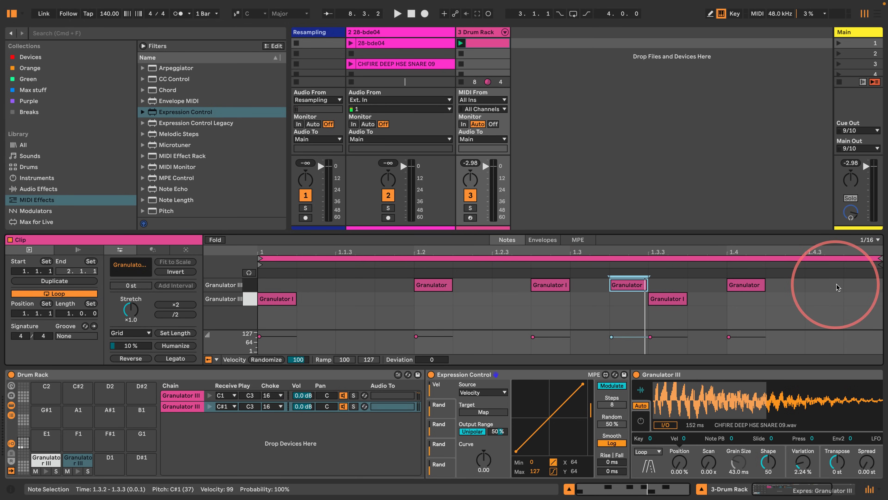
# - Add C1 kick notes at 1.1.3, 1.1.4, 1.2.2, 1.2.3, 1.3, 1.3.4, 1.4.2 and 1.4.3
pyautogui.doubleClick(701, 303)
pyautogui.doubleClick(783, 299)
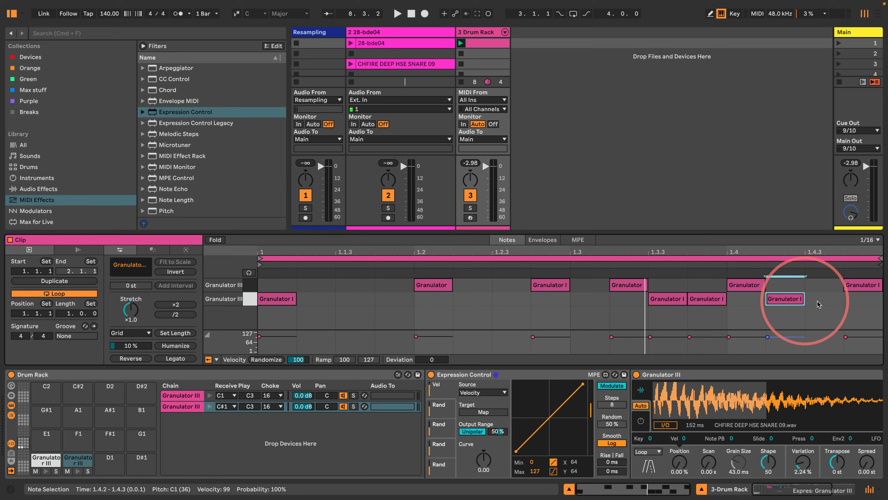
pyautogui.doubleClick(502, 299)
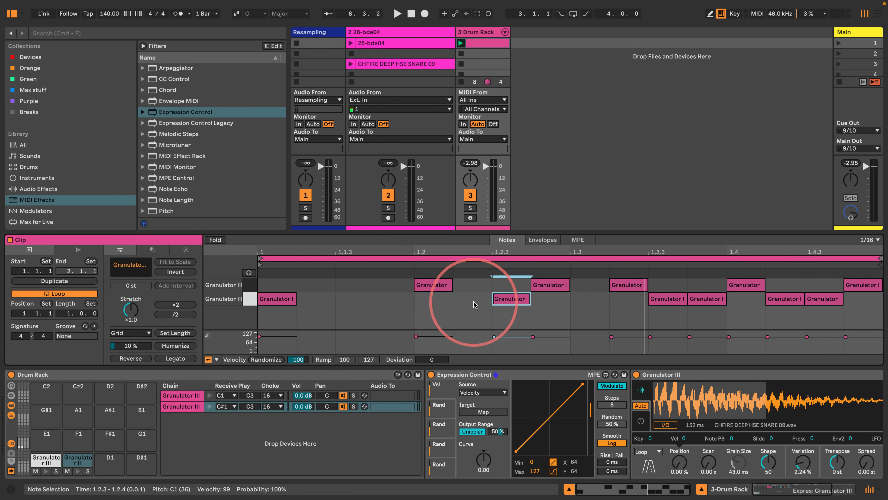
pyautogui.doubleClick(474, 300)
pyautogui.click(575, 303)
pyautogui.doubleClick(575, 303)
pyautogui.doubleClick(387, 299)
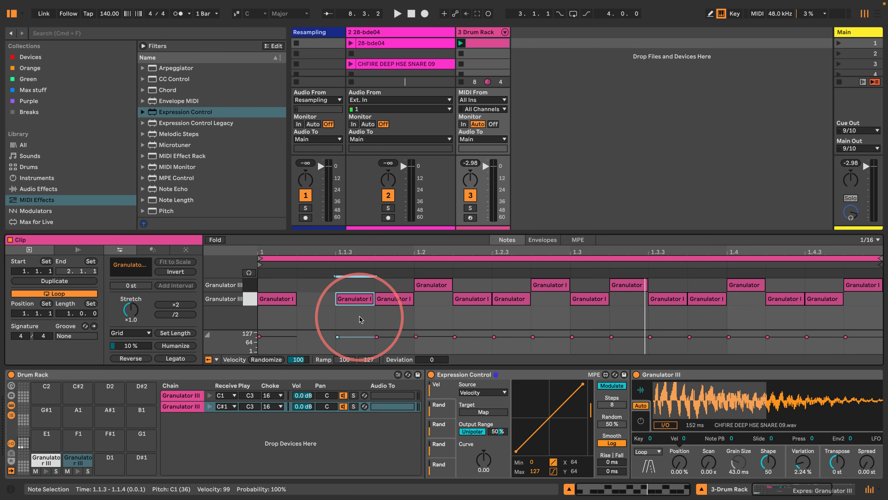
# - Select the C1 kick notes from 1.1.3 onward, show the Chance lane and set their probability to 41%
pyautogui.moveTo(352, 319); pyautogui.dragTo(815, 296)
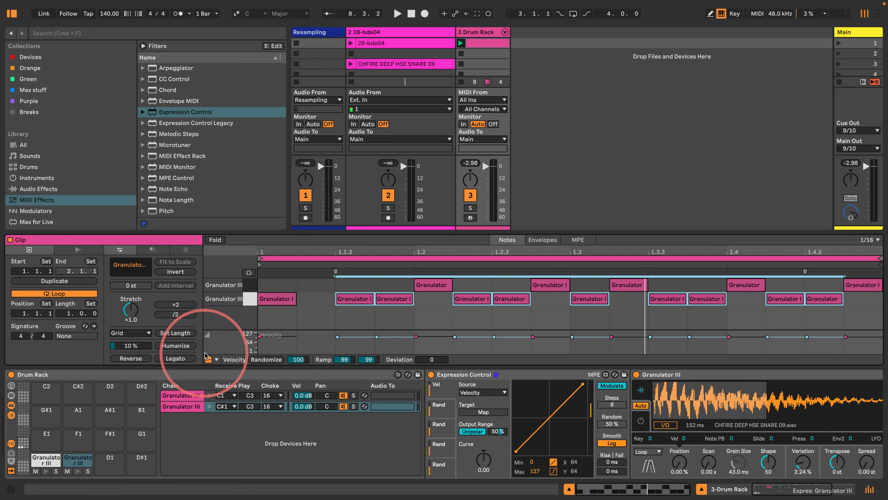
pyautogui.click(216, 359)
pyautogui.click(233, 388)
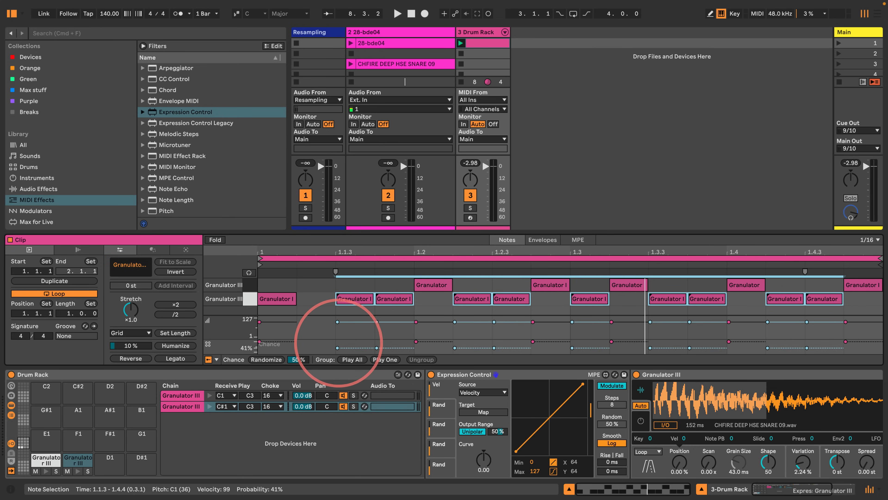
# - Lower the chance of the C#1 snare notes at 1.2.4, 1.3.2 and 1.4.4 to about the kick notes' level
pyautogui.moveTo(530, 277); pyautogui.dragTo(649, 291)
pyautogui.moveTo(826, 285); pyautogui.dragTo(852, 278)
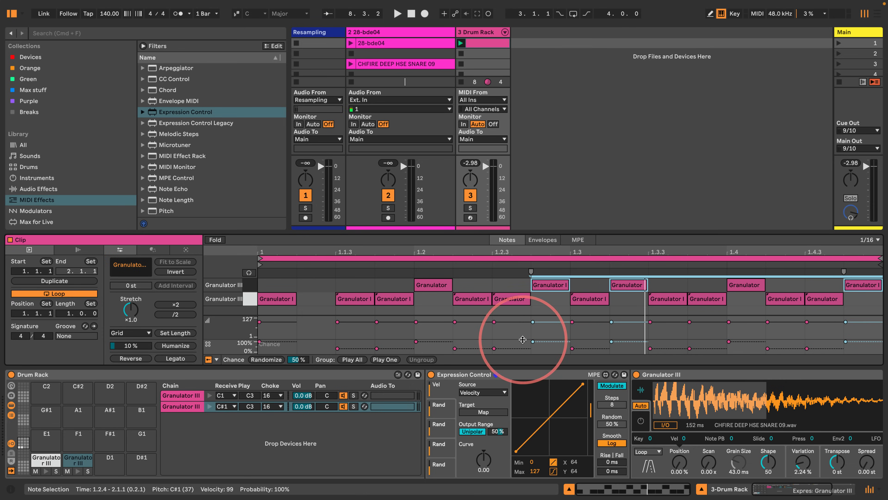
pyautogui.moveTo(531, 342); pyautogui.dragTo(532, 344)
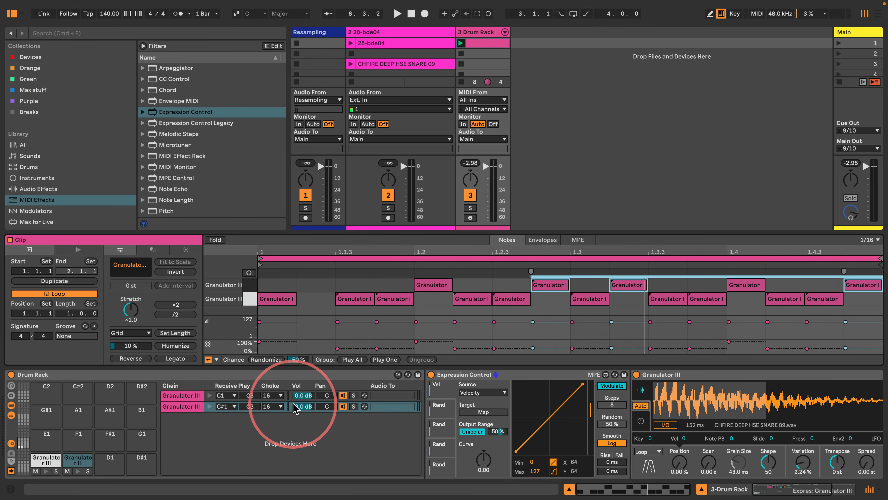
# - Show the C1 kick Granulator's envelope settings and audition the loop with both pads
pyautogui.click(46, 459)
pyautogui.hscroll(4, 553, 431)
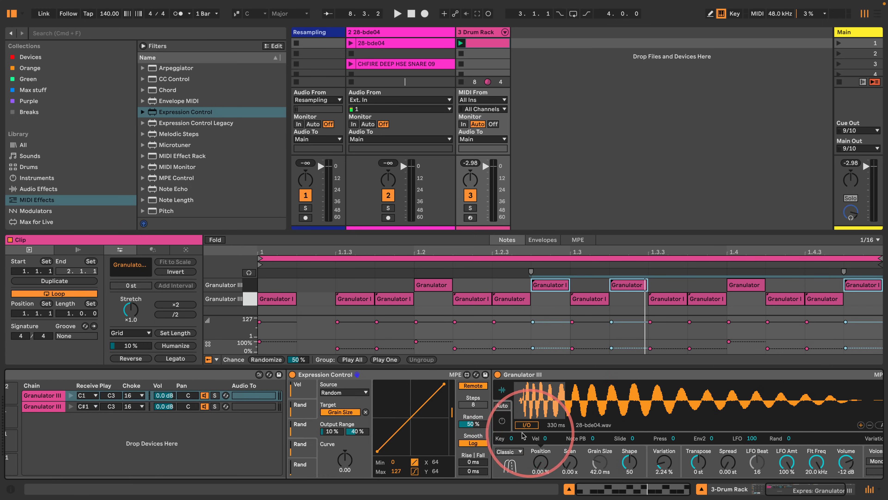
pyautogui.hscroll(3, 524, 435)
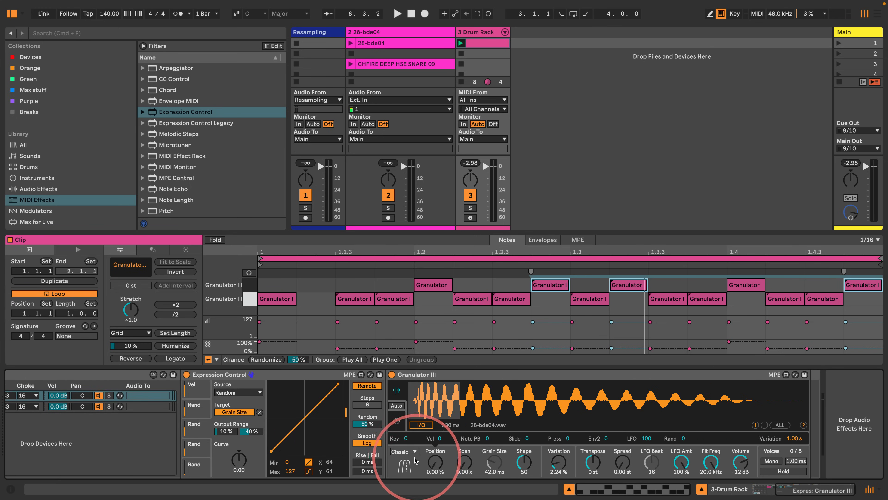
pyautogui.click(396, 420)
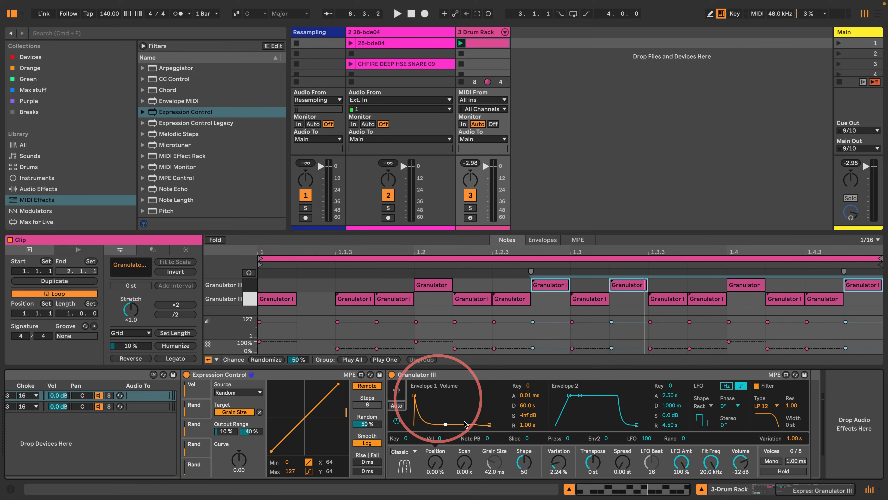
pyautogui.press('space')
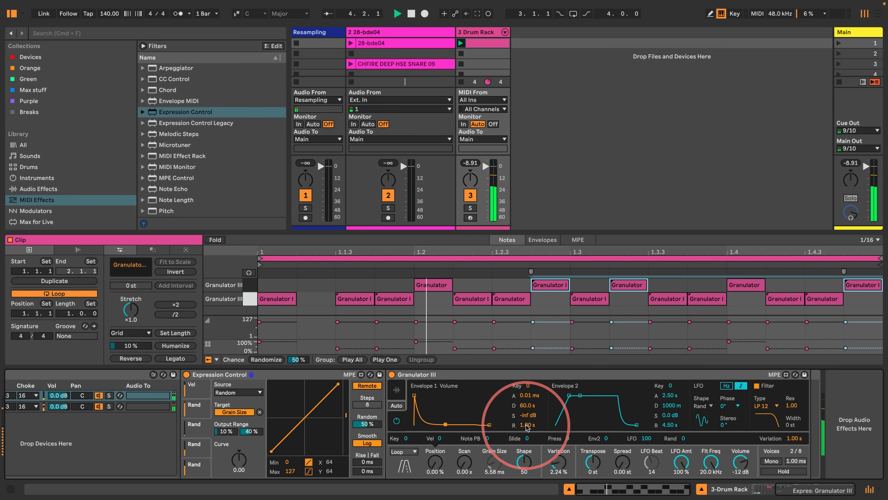
# - For the C#1 snare pad, set Granulator Variation to 0% and the Expression Control's Grain Size output range to 5–30%
pyautogui.hscroll(-5, 455, 419)
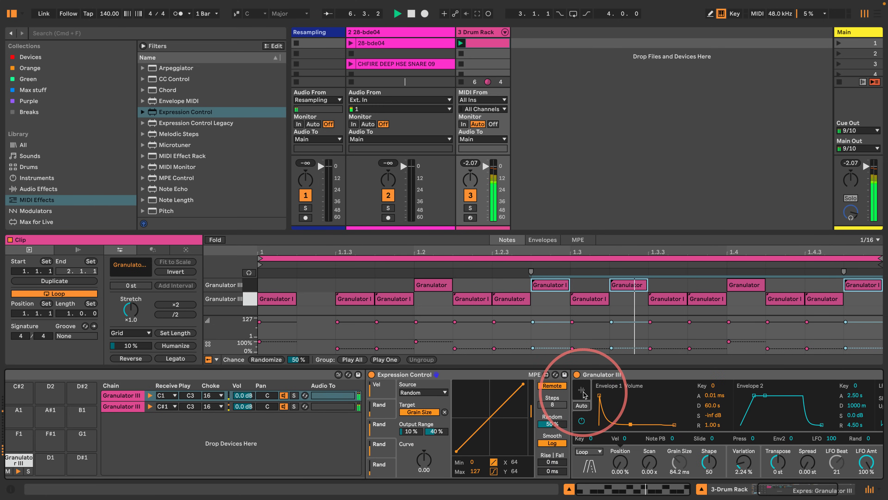
pyautogui.click(121, 412)
pyautogui.click(122, 410)
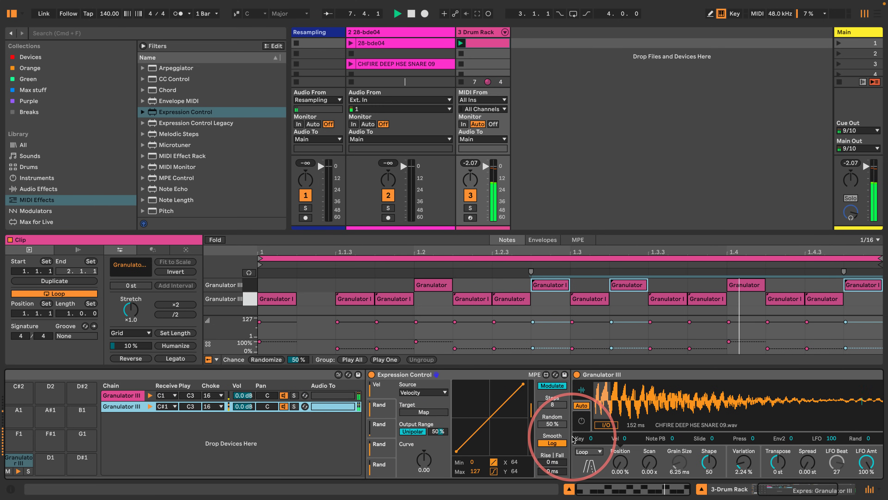
pyautogui.hscroll(4, 577, 385)
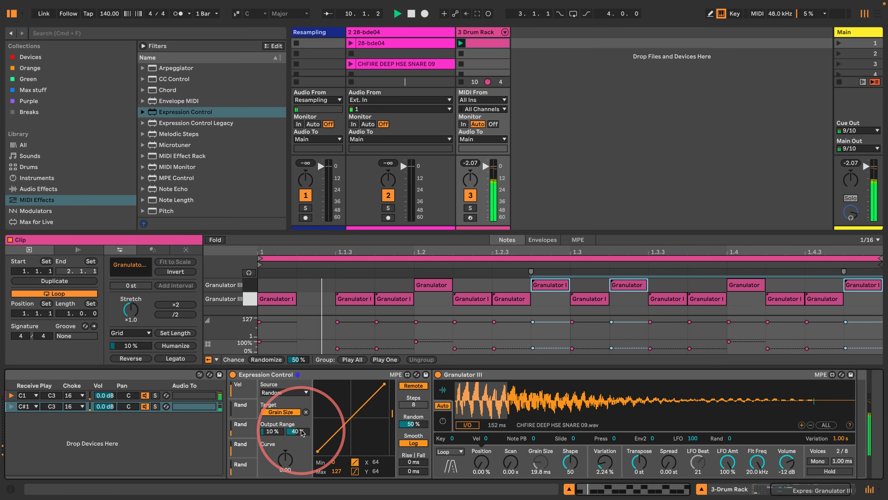
pyautogui.moveTo(299, 434)
pyautogui.mouseDown()
pyautogui.moveTo(299, 442)
pyautogui.moveTo(299, 433)
pyautogui.mouseUp()
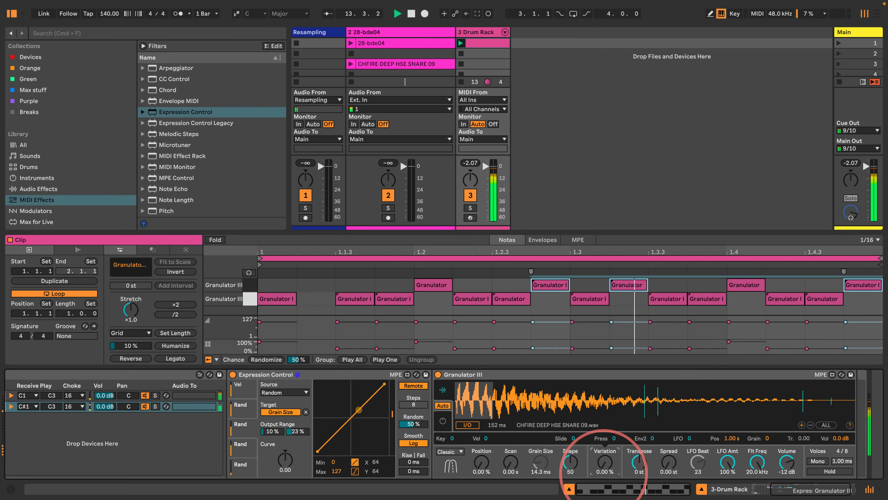
pyautogui.doubleClick(605, 464)
pyautogui.click(279, 432)
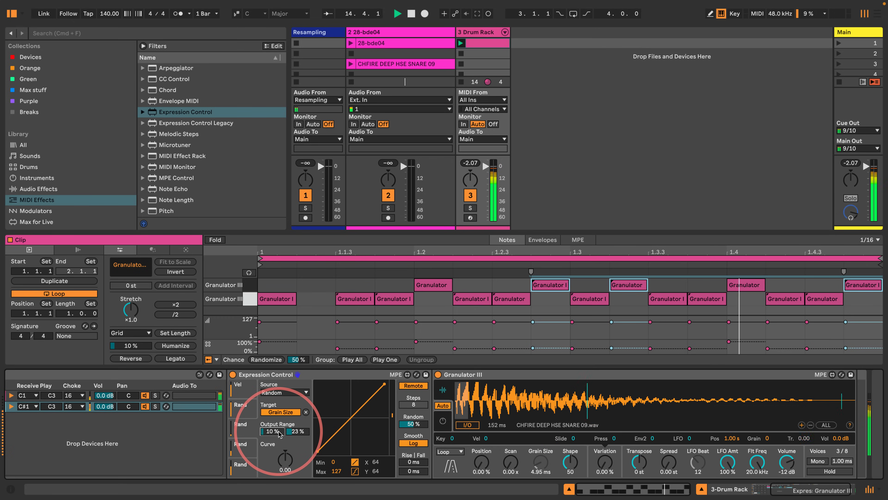
pyautogui.moveTo(279, 434)
pyautogui.mouseDown()
pyautogui.moveTo(299, 430)
pyautogui.moveTo(268, 436)
pyautogui.mouseUp()
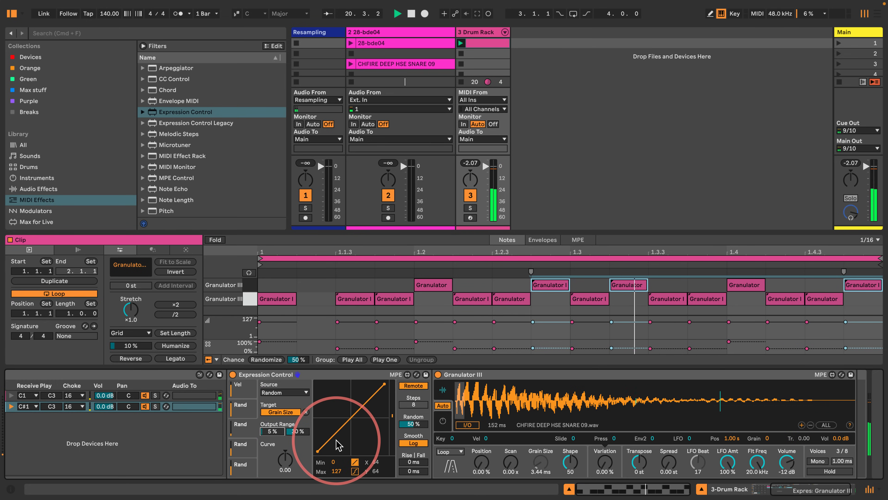
# - Group the C1 kick pad's Expression Control and Granulator III into an Instrument Rack and show its chain list
pyautogui.hscroll(-3, 336, 439)
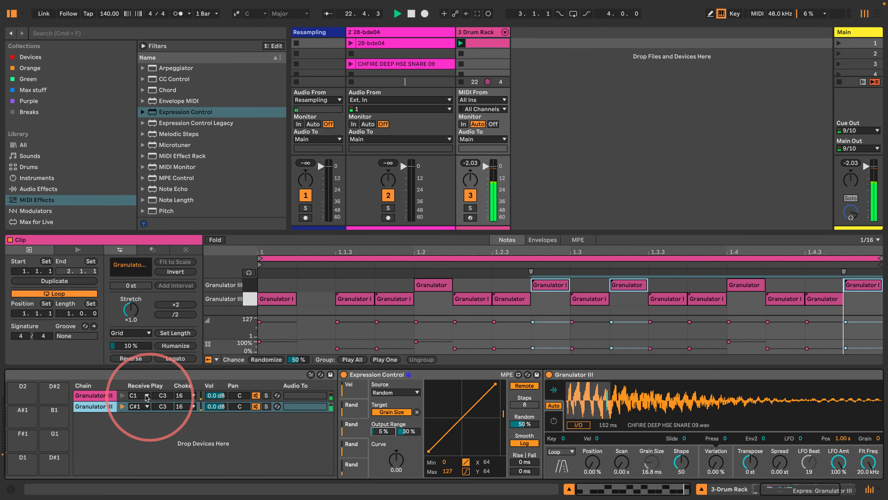
pyautogui.click(98, 395)
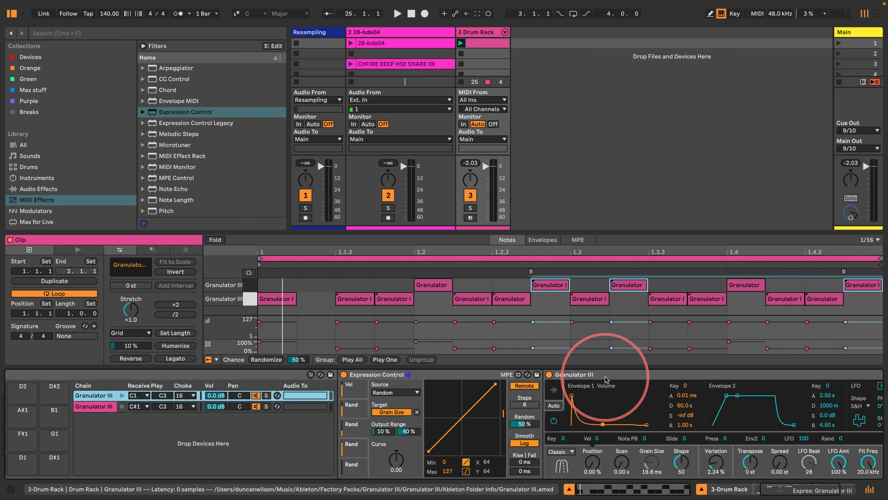
pyautogui.click(594, 375)
pyautogui.click(298, 375)
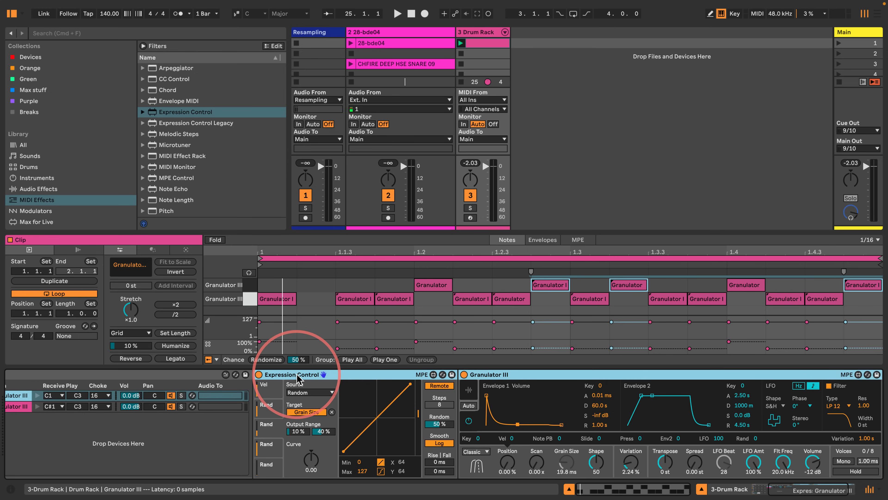
pyautogui.press('super+g')
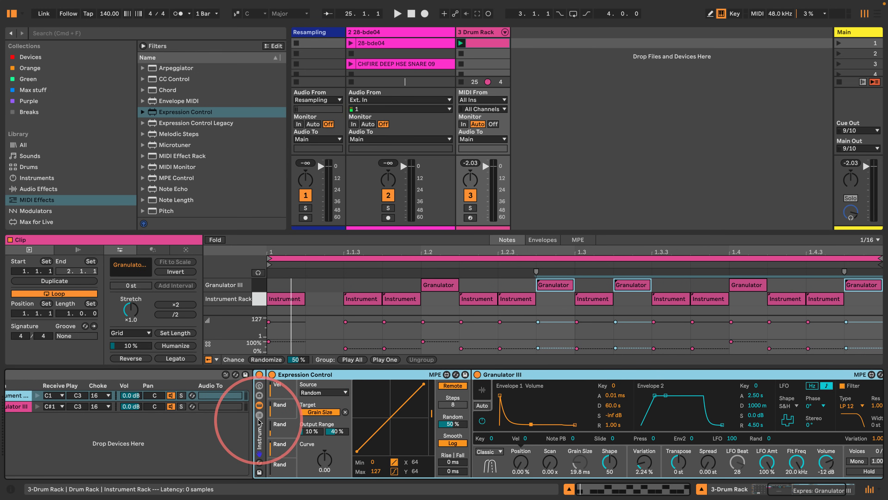
pyautogui.click(259, 406)
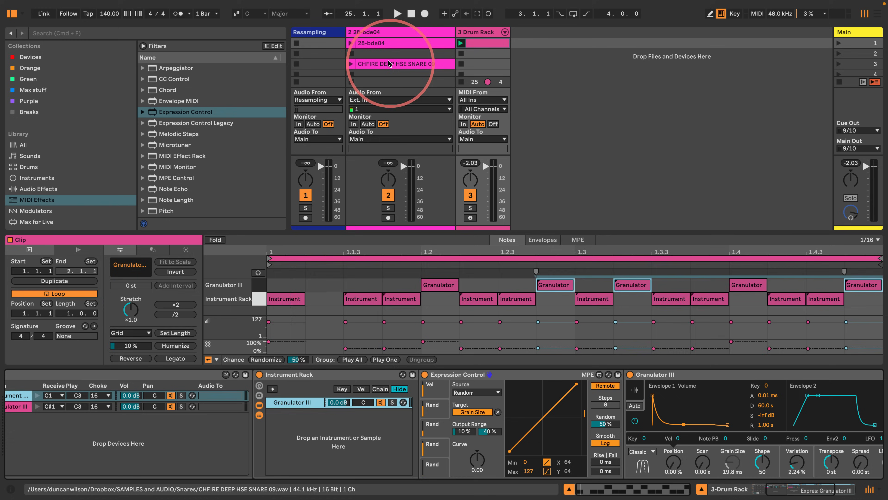
# - Add the 28-bde04 kick sample as a second rack chain, with its Simpler in 1-Shot mode, Vol<Vel 0% and volume 0 dB
pyautogui.click(398, 43)
pyautogui.moveTo(313, 464); pyautogui.dragTo(301, 425)
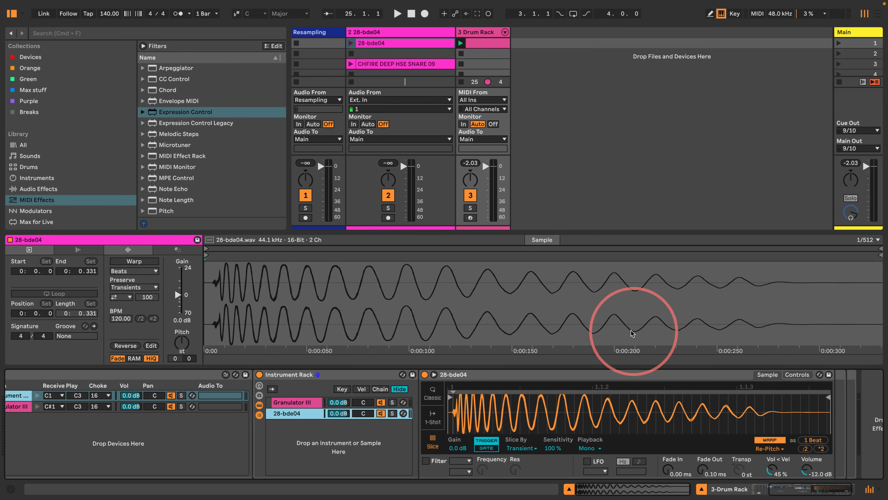
pyautogui.click(433, 420)
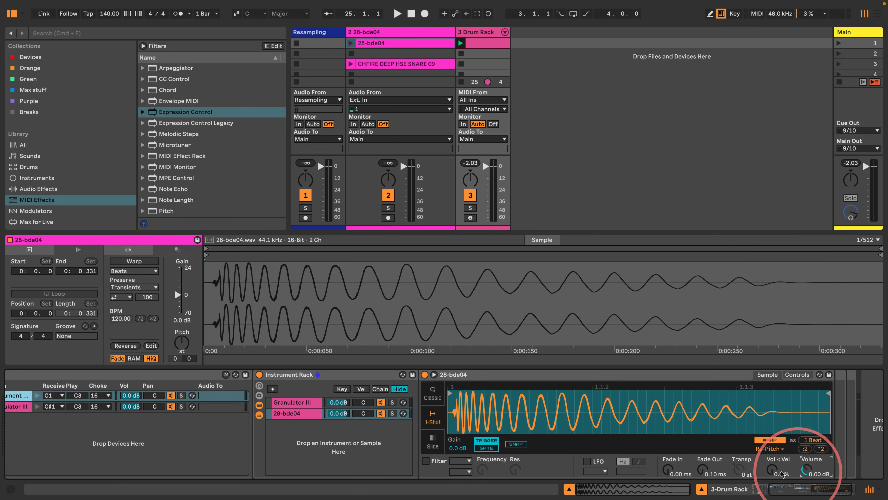
# - Set the kick Simpler's Fade Out to 474 ms, shorten the sample end to about 1.1.2, and audition the C1 pad soloed
pyautogui.moveTo(703, 467); pyautogui.dragTo(703, 466)
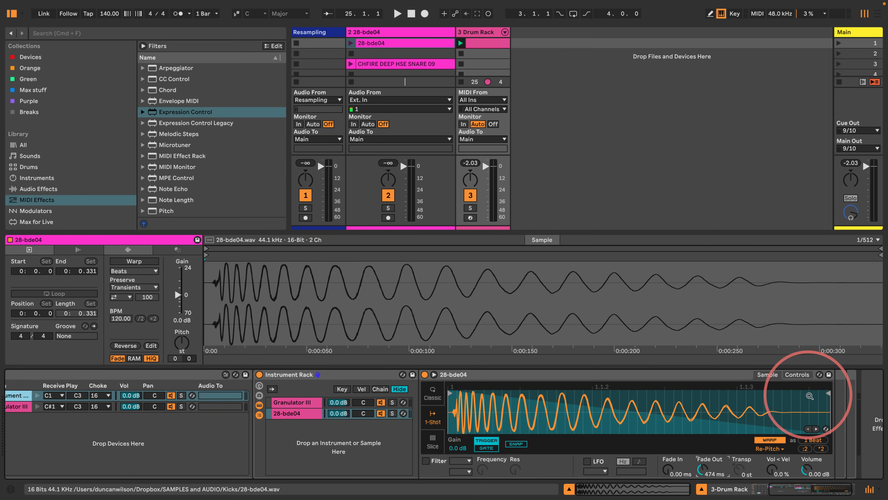
pyautogui.moveTo(829, 393); pyautogui.dragTo(589, 401)
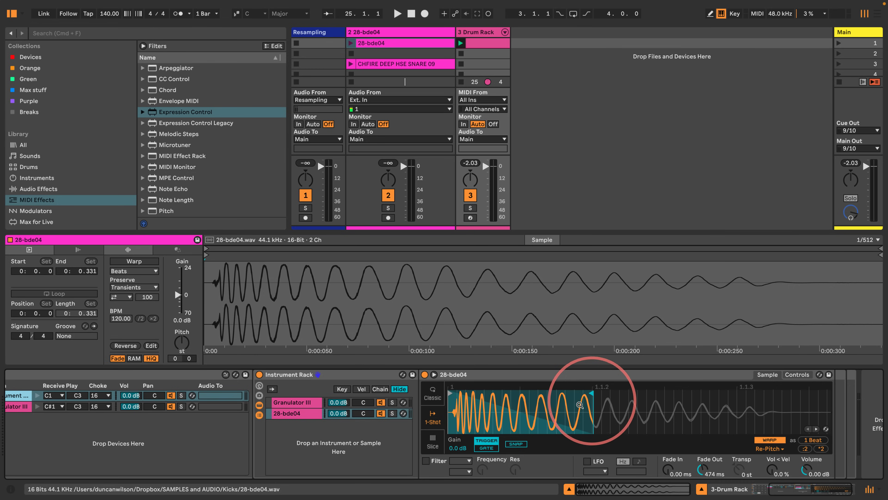
pyautogui.press('space')
pyautogui.hscroll(-5, 166, 437)
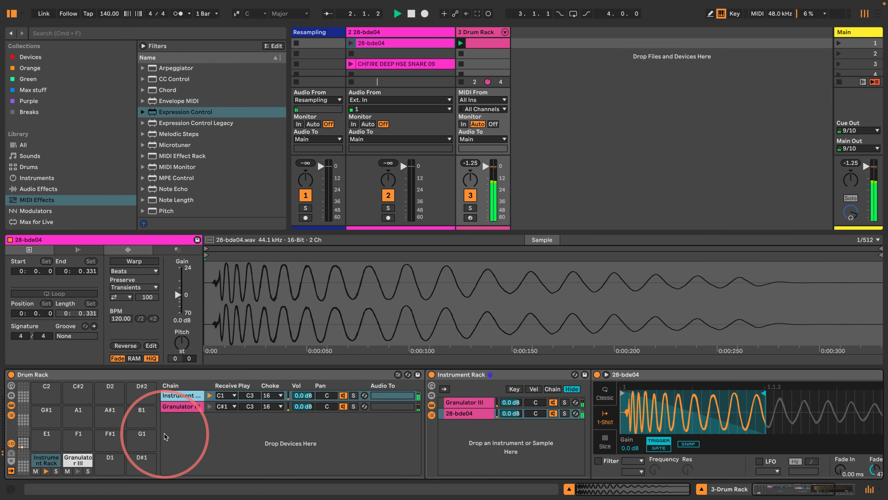
pyautogui.click(56, 471)
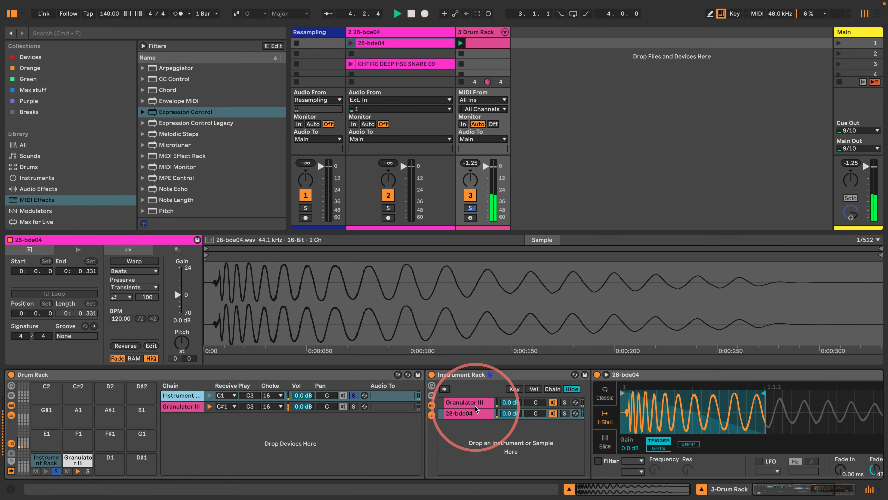
# - Change the kick Granulator's filter type to HP 12 and lower its filter frequency to 259 Hz
pyautogui.click(468, 402)
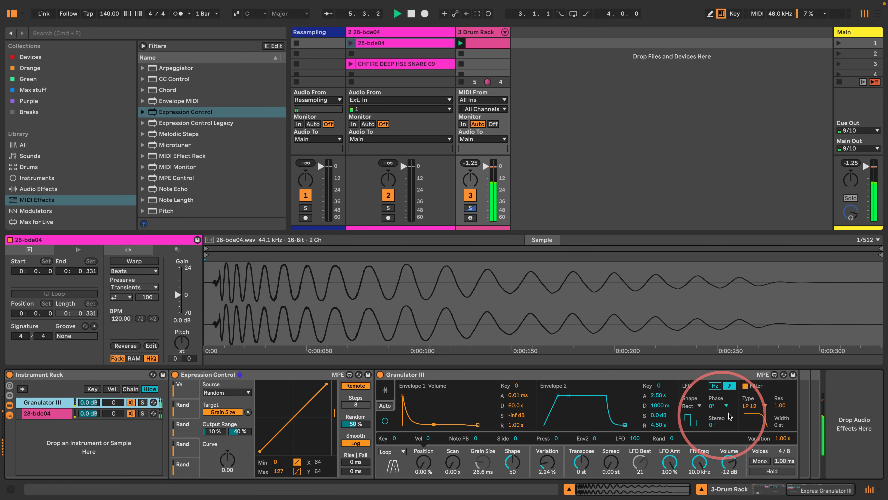
pyautogui.click(753, 405)
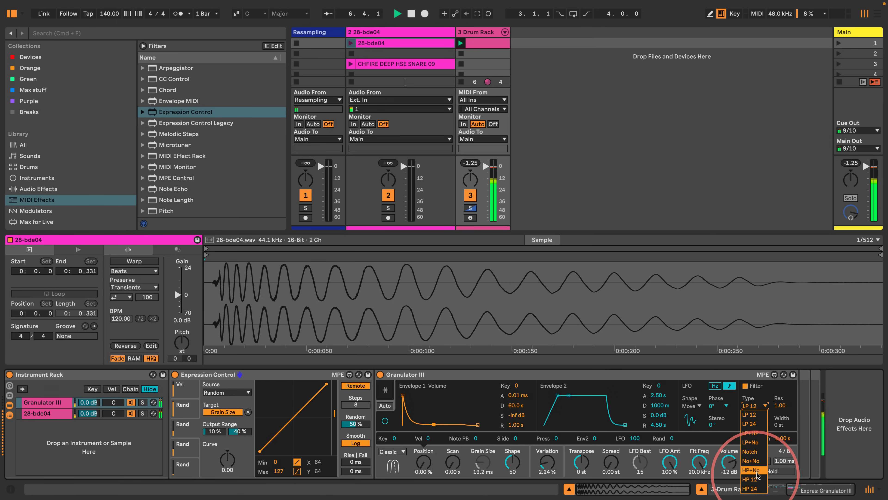
pyautogui.click(750, 479)
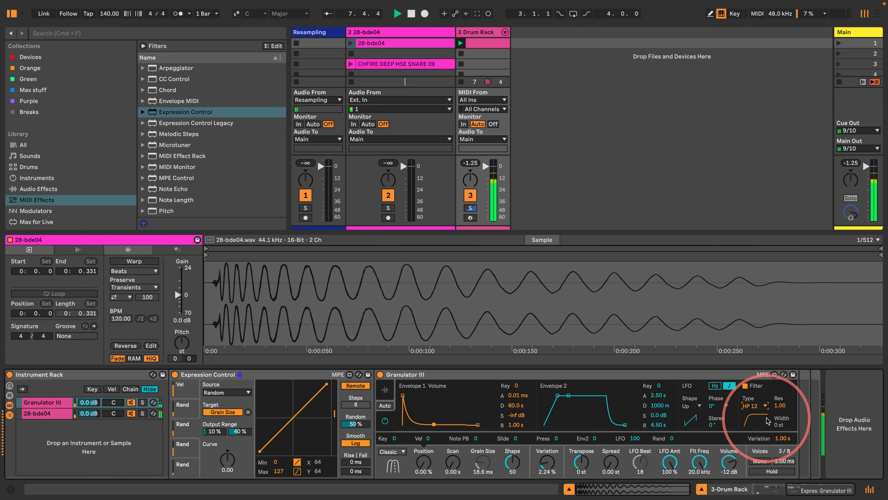
pyautogui.moveTo(699, 462); pyautogui.dragTo(695, 490)
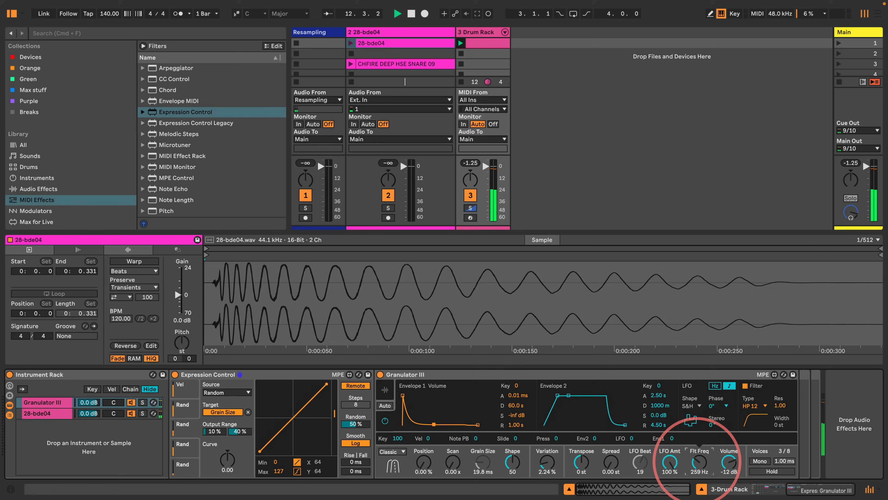
# - Set the kick Granulator's Envelope 1 to 24.9 ms attack, 38.6 s decay and -8.5 dB sustain, and its filter frequency to 180 Hz
pyautogui.moveTo(403, 395); pyautogui.dragTo(406, 394)
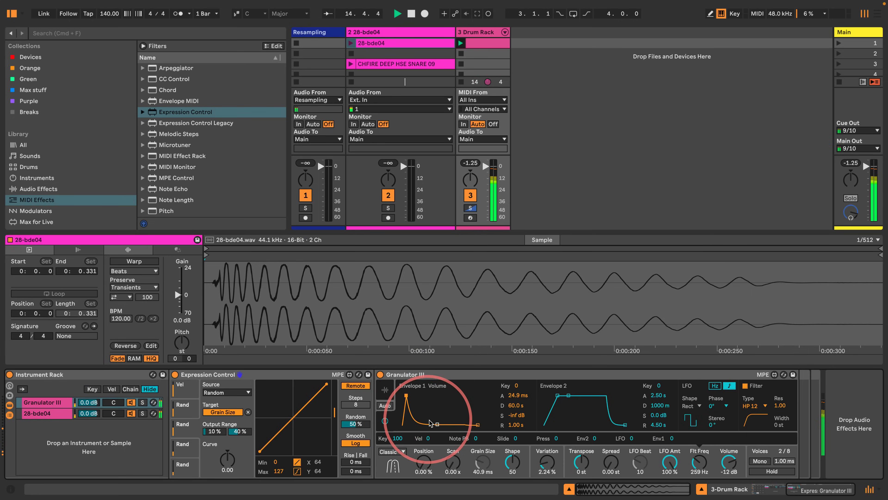
pyautogui.moveTo(438, 424); pyautogui.dragTo(435, 413)
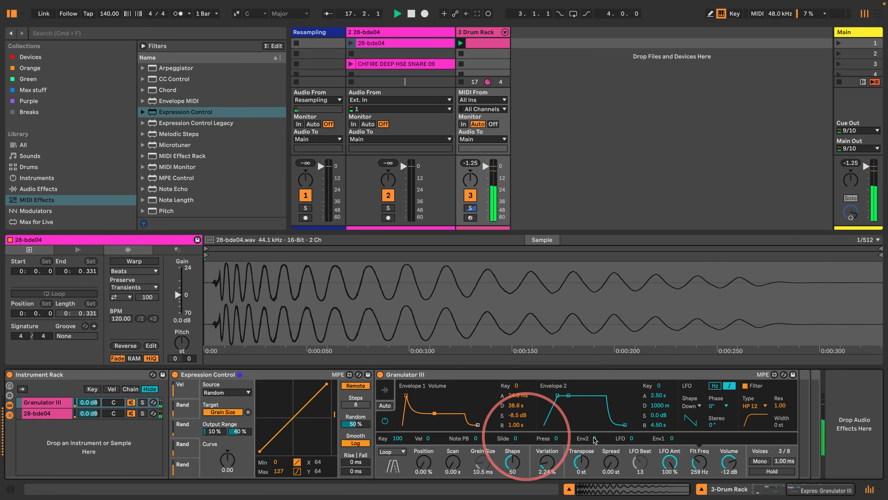
pyautogui.moveTo(698, 458); pyautogui.dragTo(698, 463)
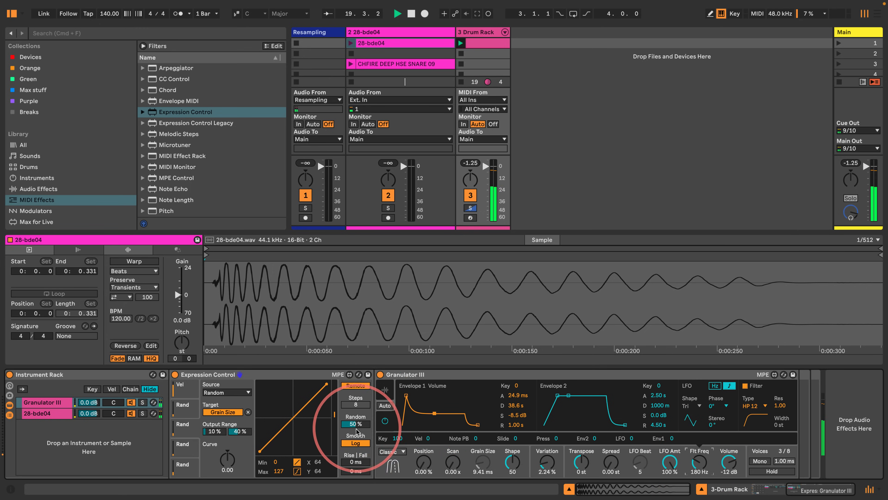
# - Unsolo the C1 kick pad, then select and solo the C#1 snare pad
pyautogui.hscroll(-10, 353, 432)
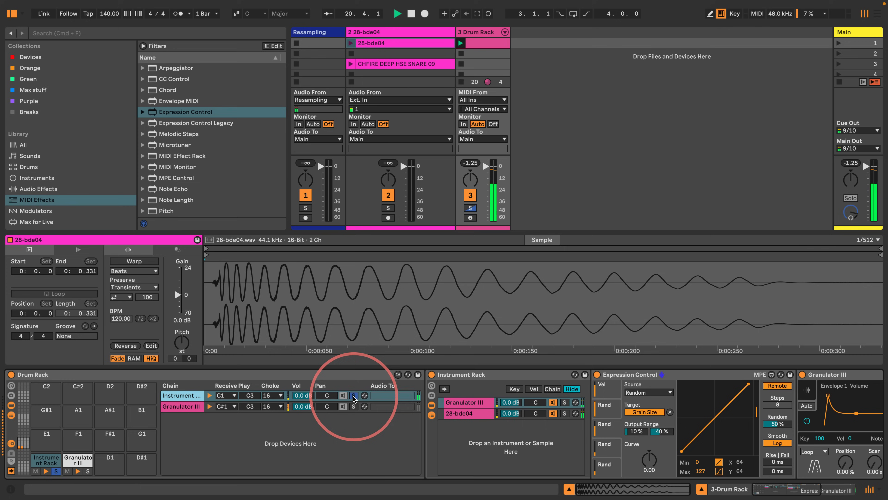
pyautogui.click(353, 395)
pyautogui.click(77, 461)
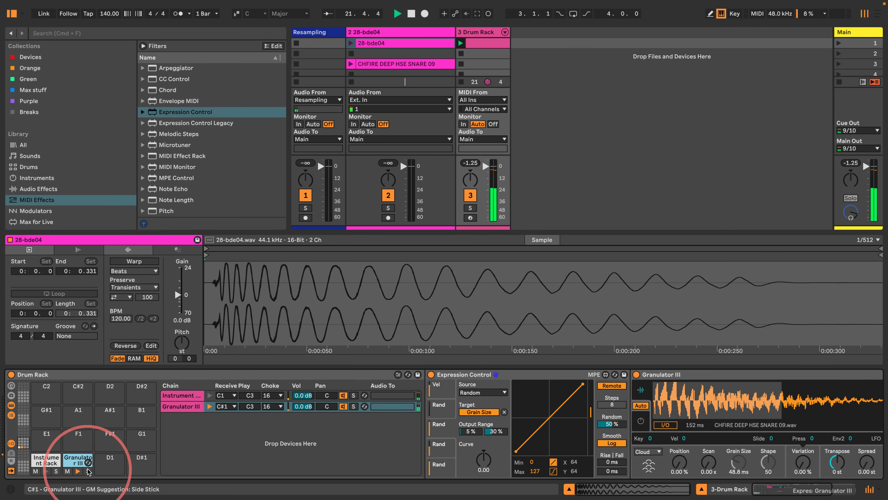
# - Group the C#1 snare pad's Expression Control and Granulator III into an Instrument Rack and show its chain list
pyautogui.hscroll(7, 710, 419)
pyautogui.click(569, 375)
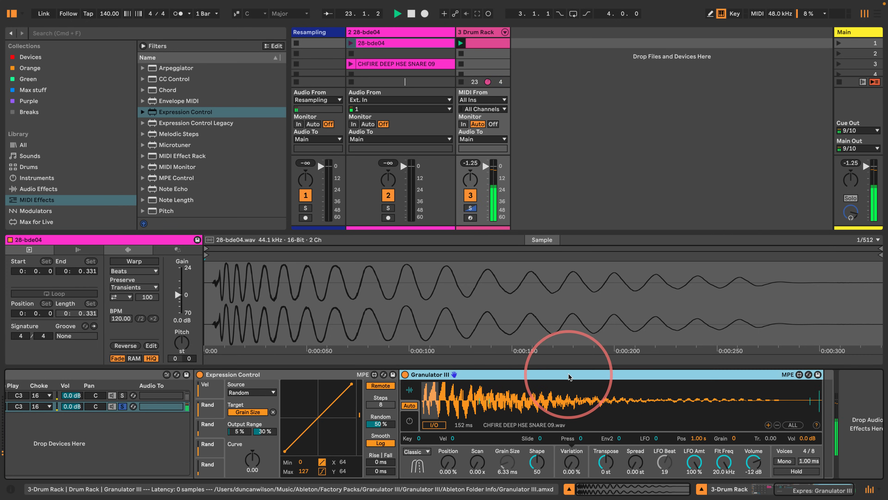
pyautogui.keyDown('shift'); pyautogui.click(266, 375); pyautogui.keyUp('shift')
pyautogui.press('super+g')
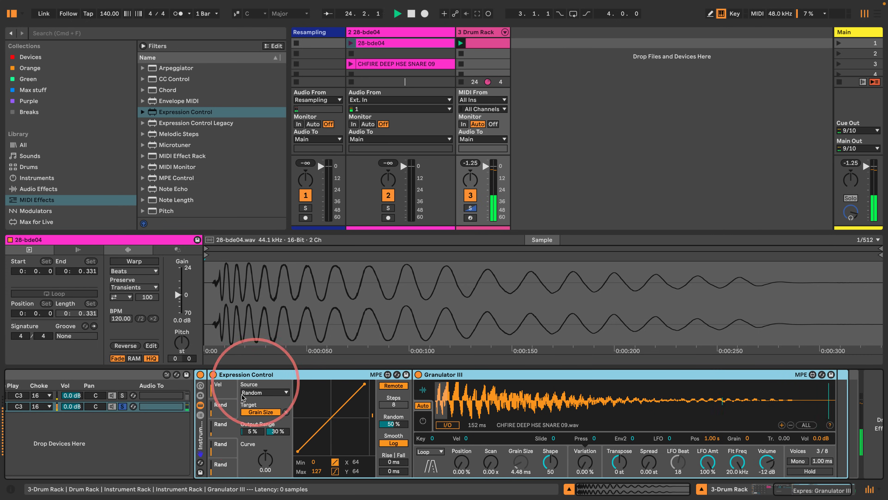
pyautogui.click(201, 415)
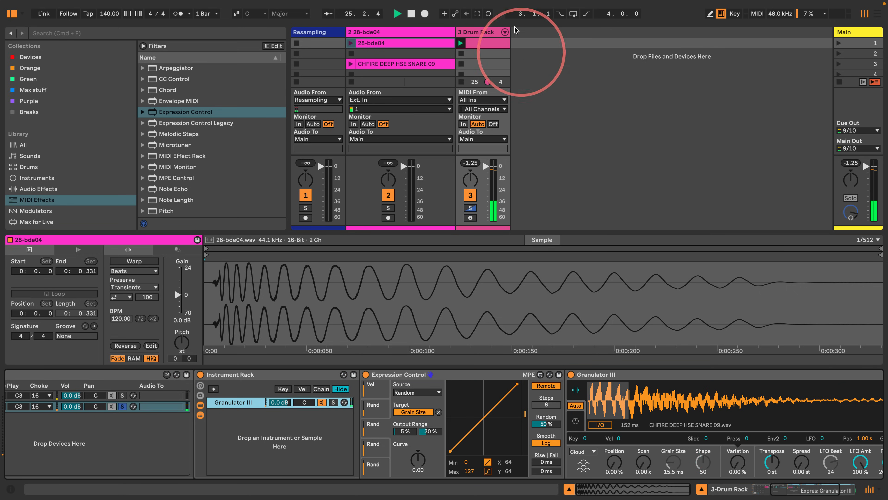
# - Layer CHFIRE DEEP HSE SNARE 09 as a soloed second chain, with its Simpler in 1-Shot mode, Vol<Vel 0% and volume 0 dB
pyautogui.moveTo(389, 63); pyautogui.dragTo(231, 415)
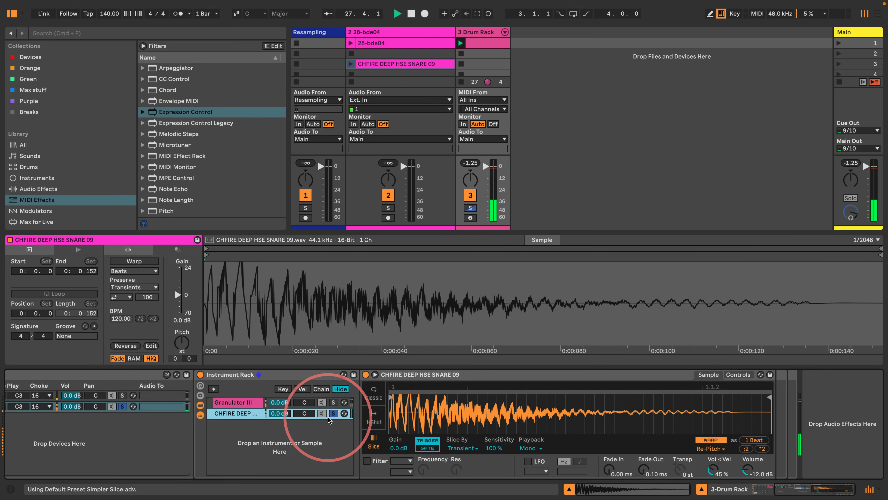
pyautogui.click(373, 416)
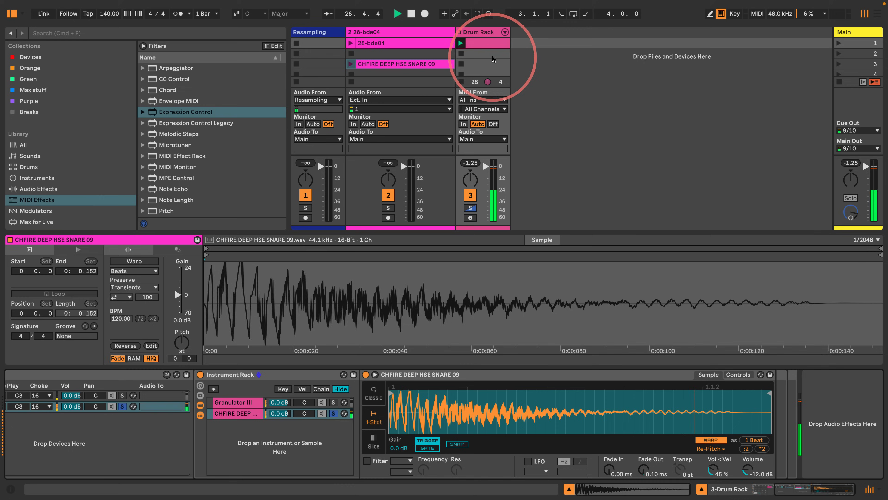
pyautogui.click(490, 42)
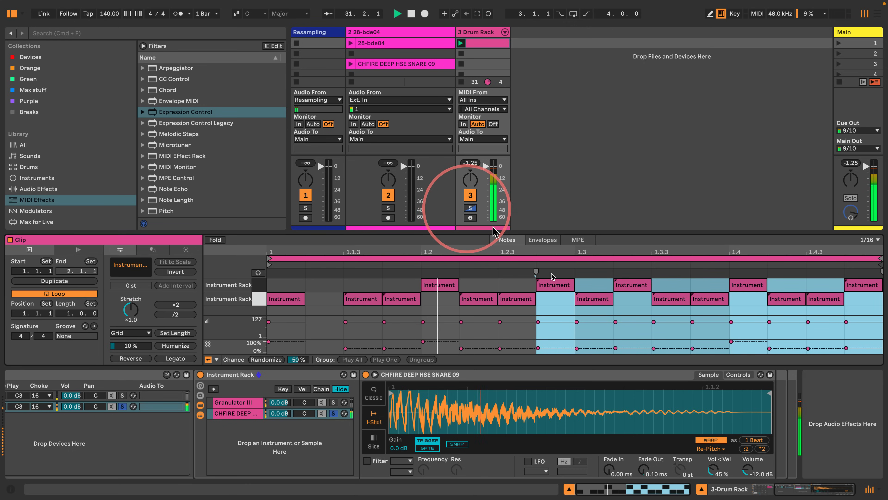
pyautogui.moveTo(713, 471); pyautogui.dragTo(749, 476)
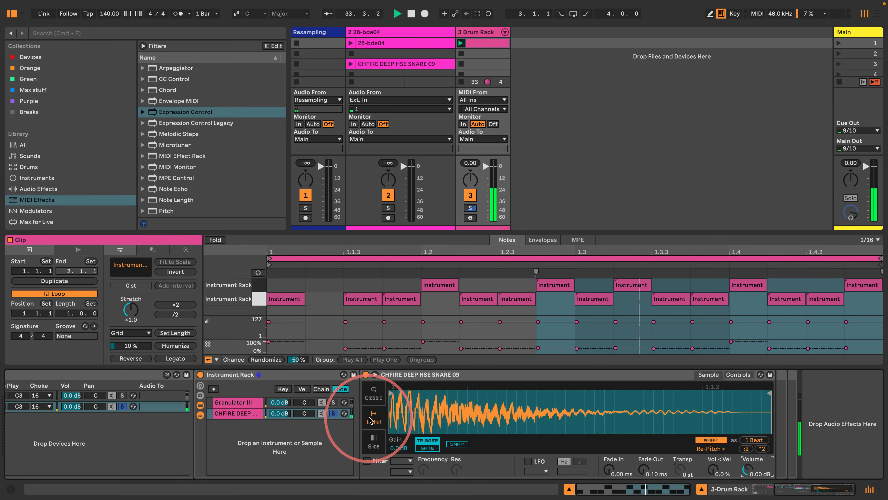
# - Set the snare Simpler's Fade Out to 1.52 s and shorten the sample end to about 60% of its length
pyautogui.moveTo(771, 394); pyautogui.dragTo(547, 393)
pyautogui.moveTo(644, 472); pyautogui.dragTo(642, 462)
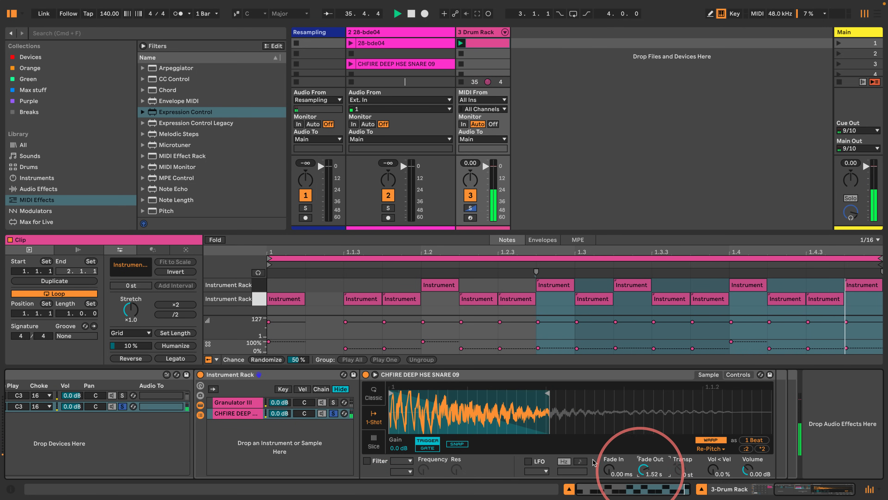
pyautogui.moveTo(549, 392); pyautogui.dragTo(624, 392)
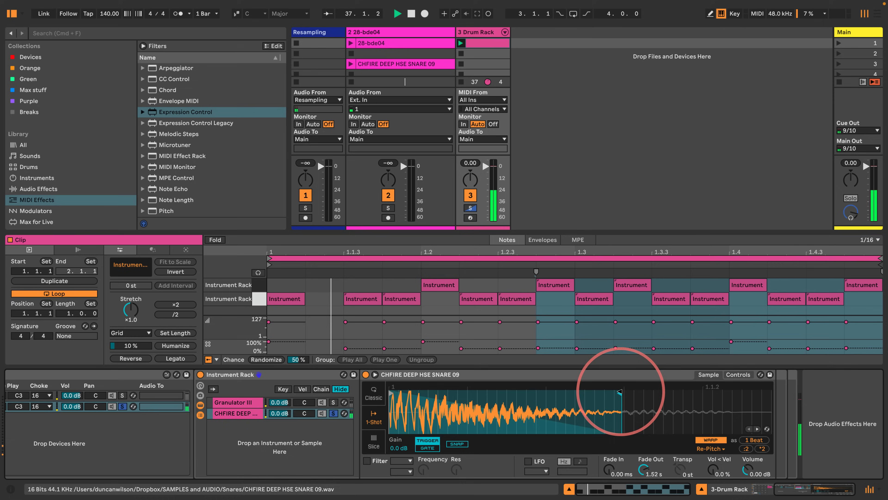
# - Set the snare Granulator III's filter type to HP 12 and its filter frequency to 45.5 Hz
pyautogui.click(237, 403)
pyautogui.hscroll(5, 576, 413)
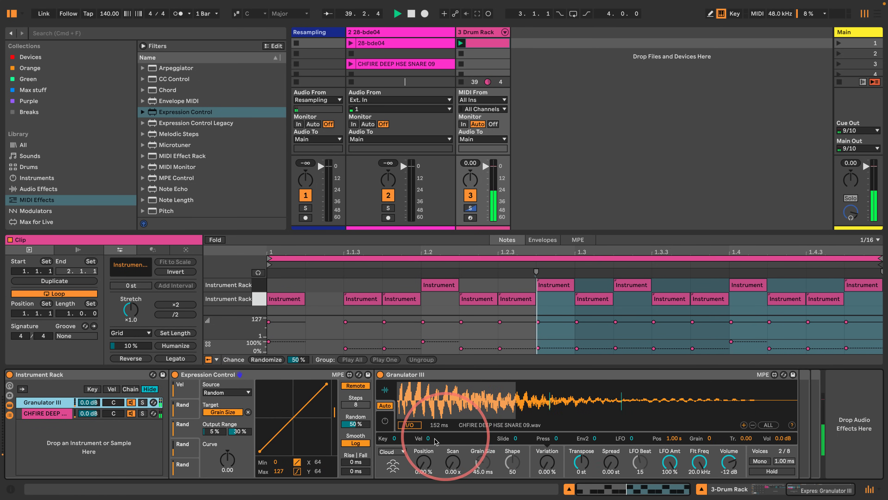
pyautogui.click(386, 421)
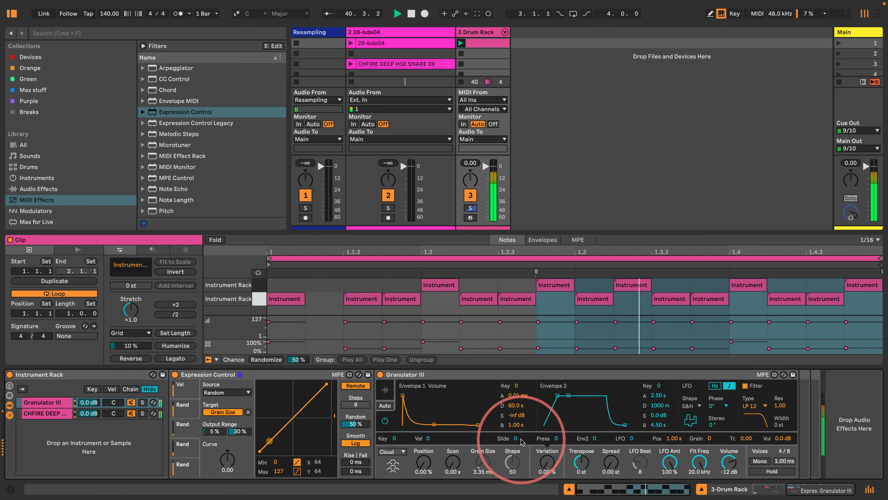
pyautogui.click(752, 405)
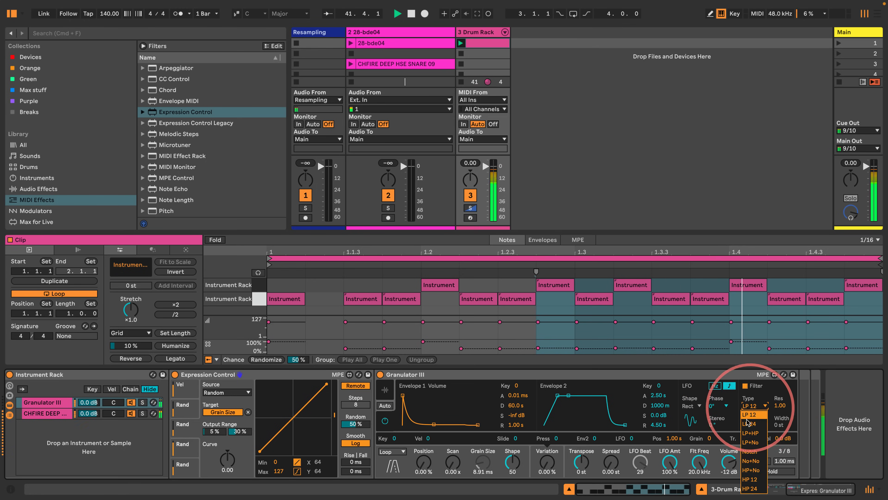
pyautogui.click(752, 479)
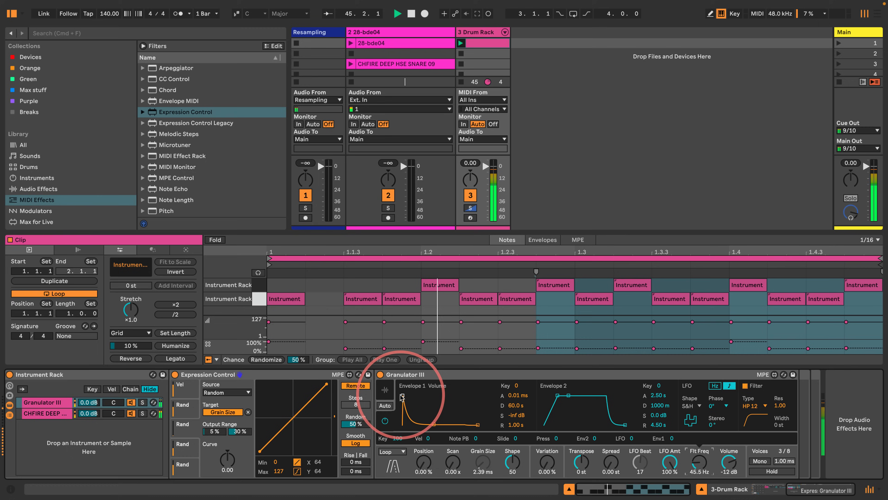
# - Set the snare Granulator III's volume envelope attack to 166 ms and release to 6.00 s
pyautogui.moveTo(402, 396); pyautogui.dragTo(409, 396)
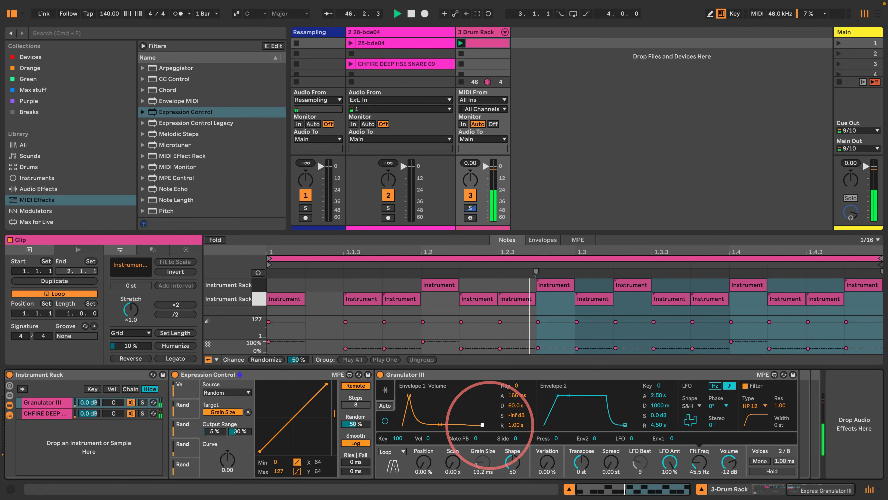
pyautogui.moveTo(483, 425); pyautogui.dragTo(493, 424)
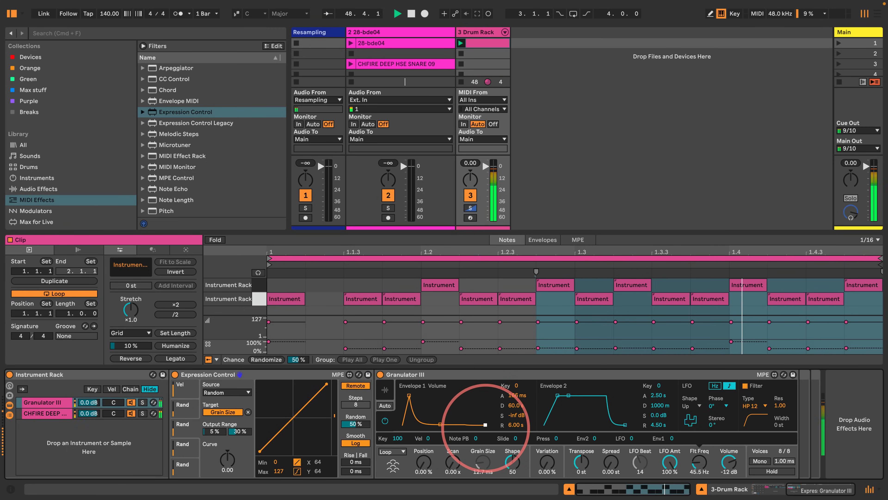
# - Lengthen the C1 kick Granulator III's volume envelope release to about 6.07 s, and unsolo the C#1 snare pad
pyautogui.hscroll(-10, 357, 425)
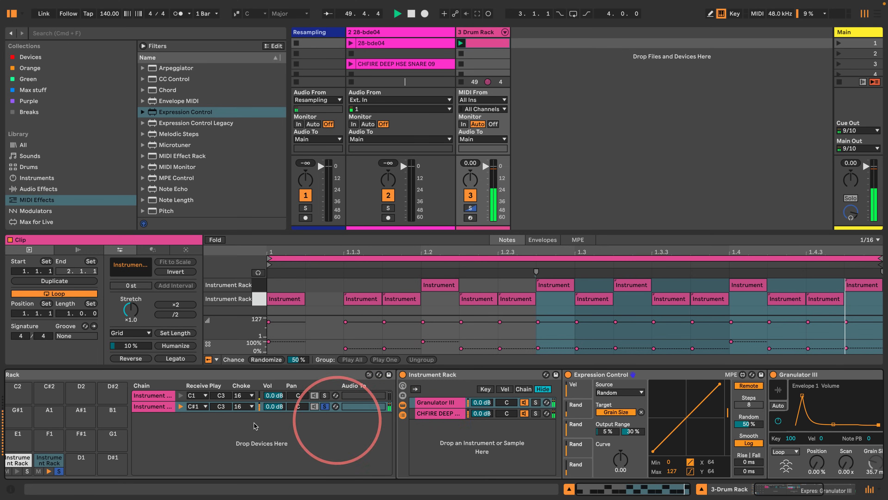
pyautogui.click(152, 395)
pyautogui.click(435, 402)
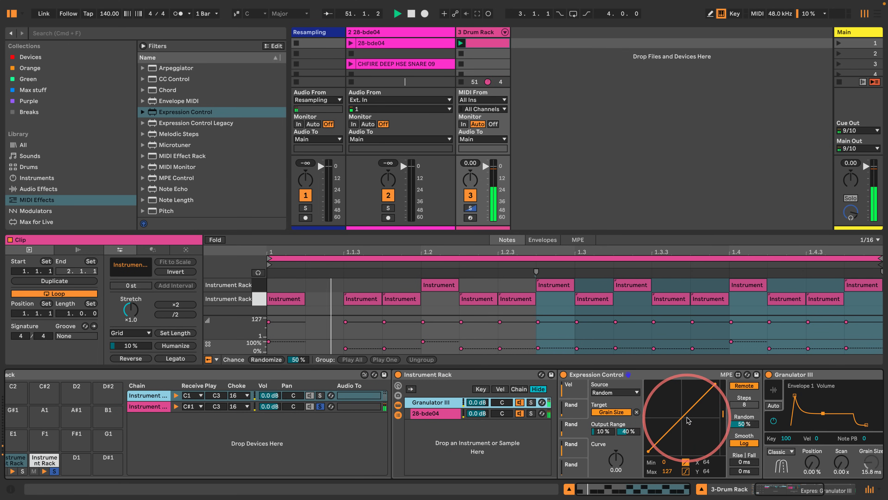
pyautogui.hscroll(10, 688, 420)
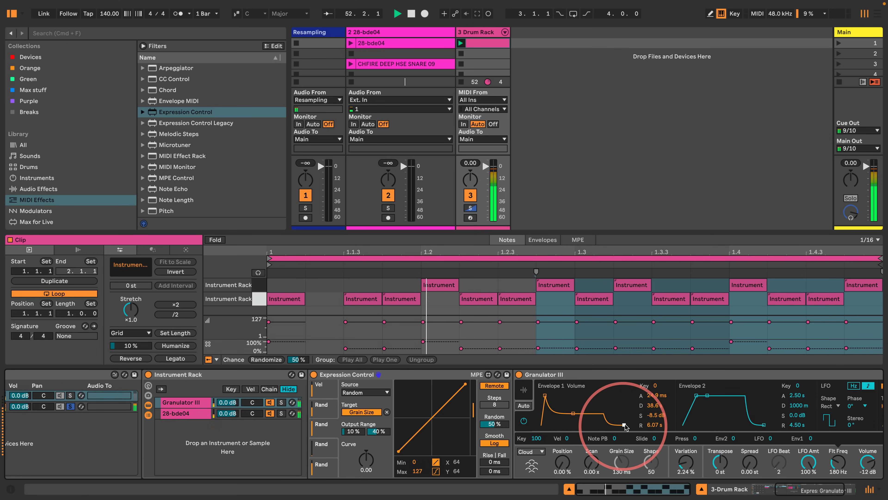
pyautogui.hscroll(-10, 228, 427)
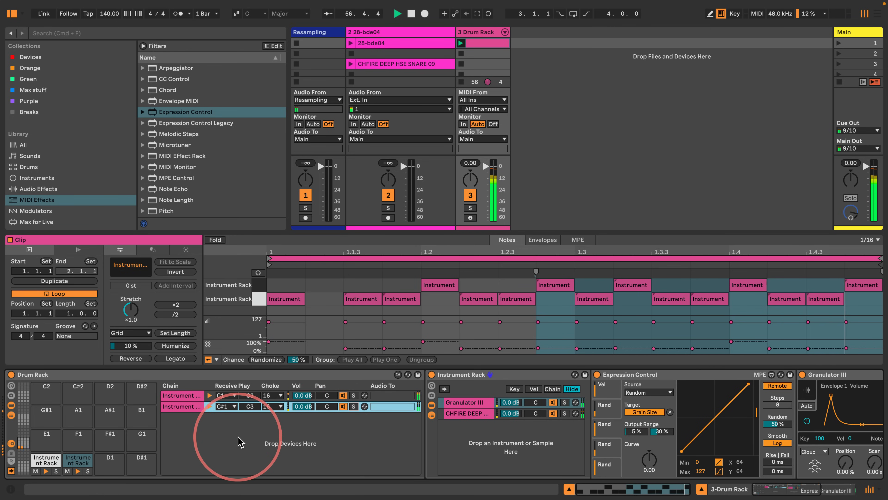
# - Set the snare Granulator III's volume envelope release to 2.00 s and copy the value to its sibling
pyautogui.hscroll(10, 224, 427)
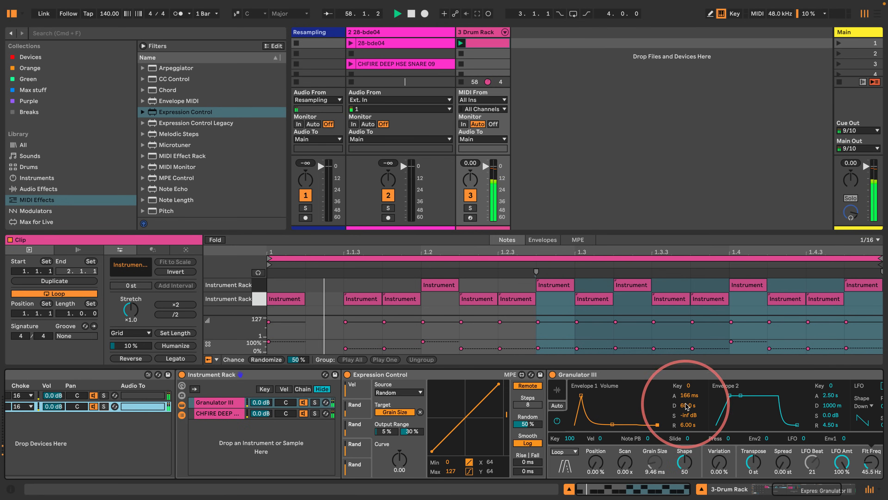
pyautogui.write('2000')
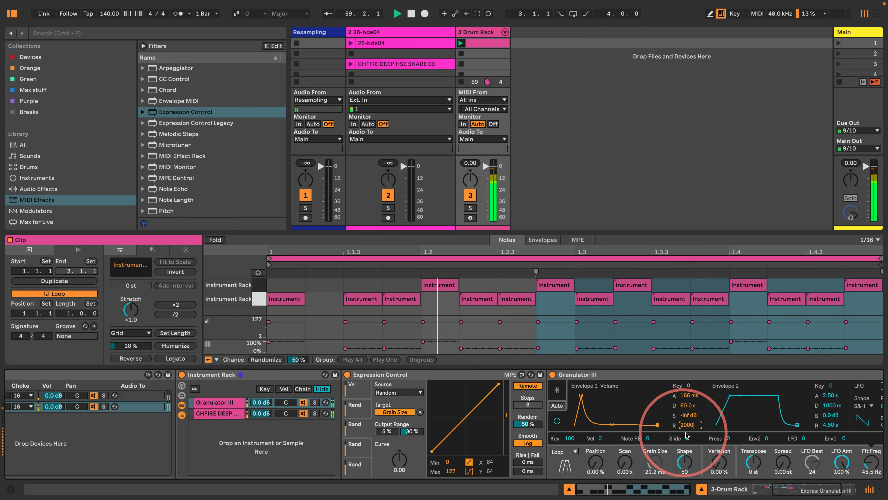
pyautogui.press('Return')
pyautogui.rightClick(687, 425)
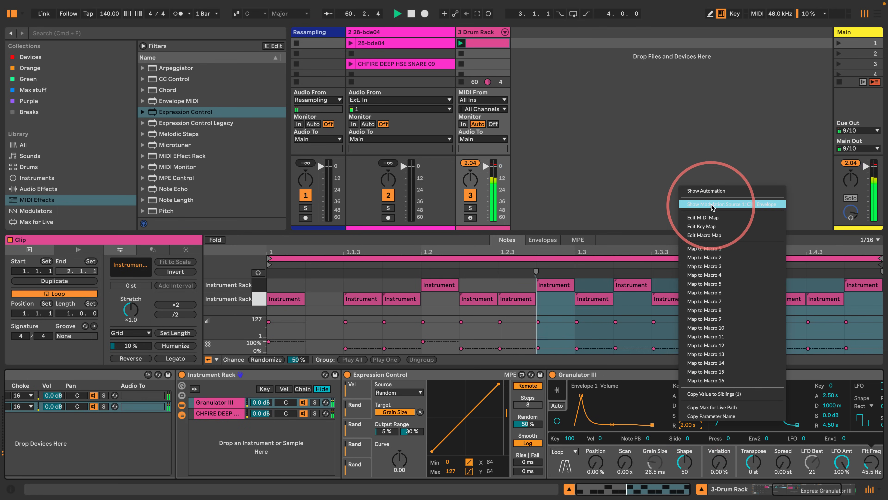
pyautogui.click(709, 394)
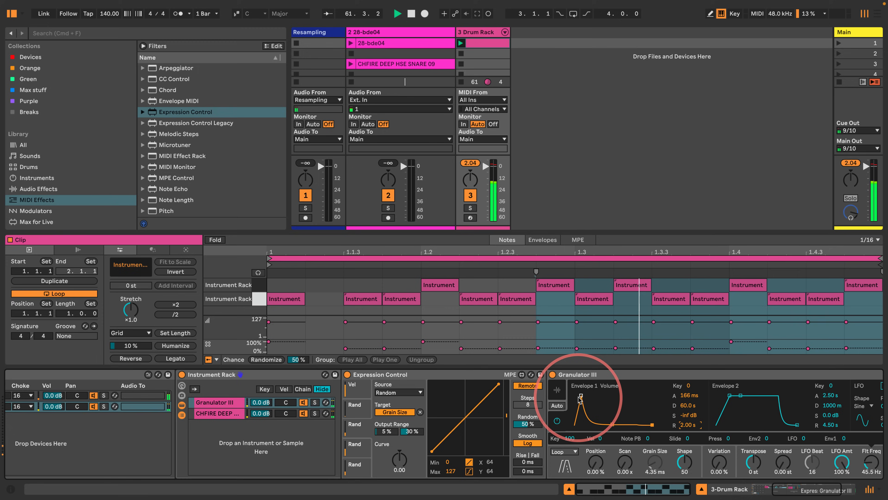
# - Shorten the snare Granulator III's volume envelope attack to 0.71 ms and copy the value to its sibling
pyautogui.moveTo(580, 396); pyautogui.dragTo(576, 396)
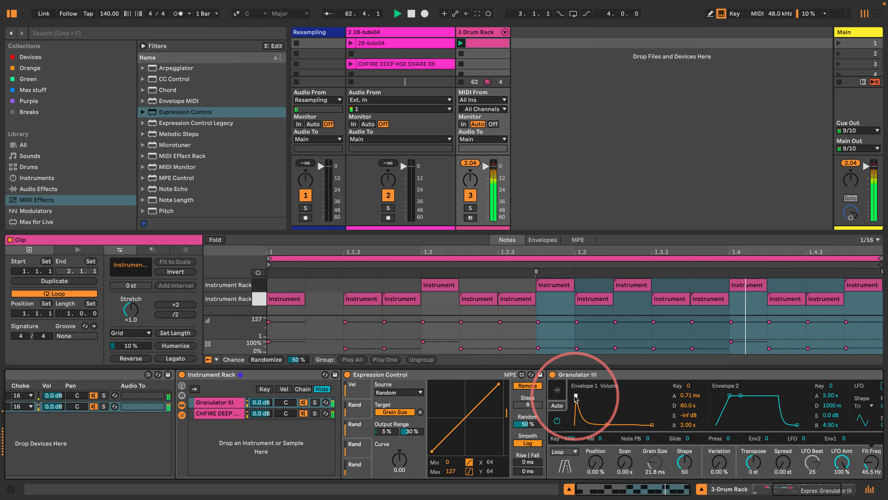
pyautogui.rightClick(685, 395)
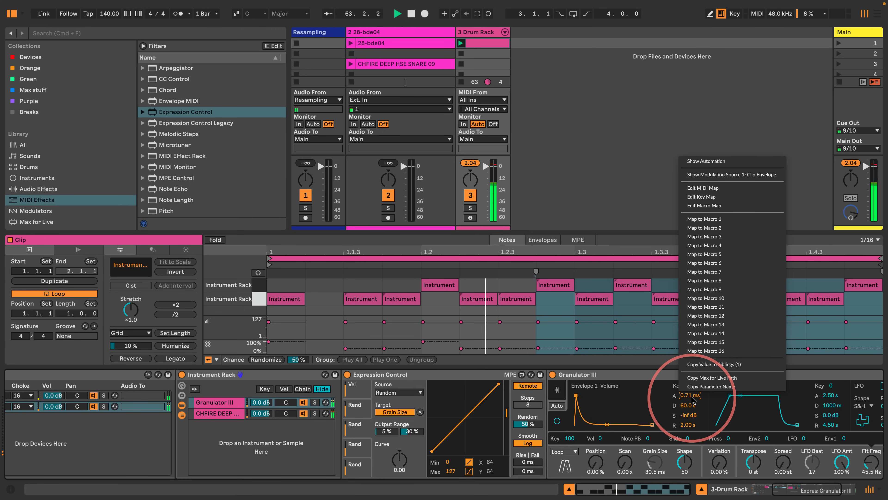
pyautogui.click(704, 364)
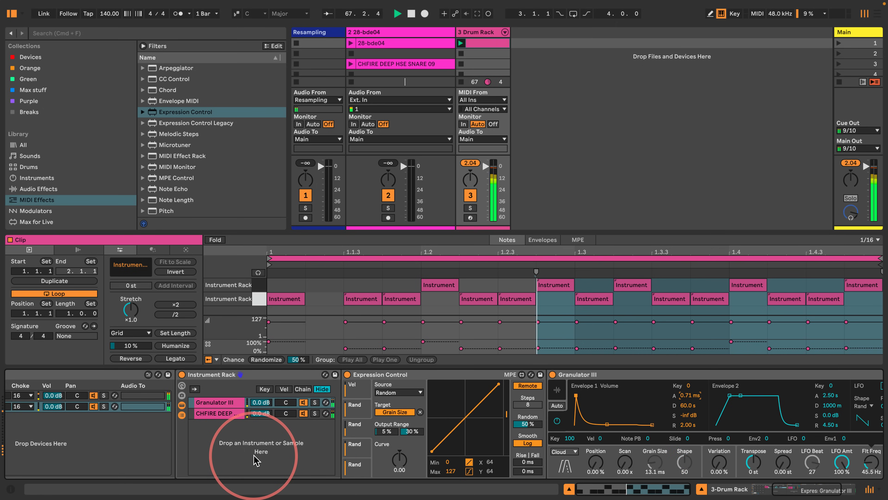
# - Show the C#1 snare Granulator III's waveform and set Scan to 0.25x for both the snare and kick granulators
pyautogui.hscroll(3, 256, 460)
pyautogui.hscroll(-10, 256, 460)
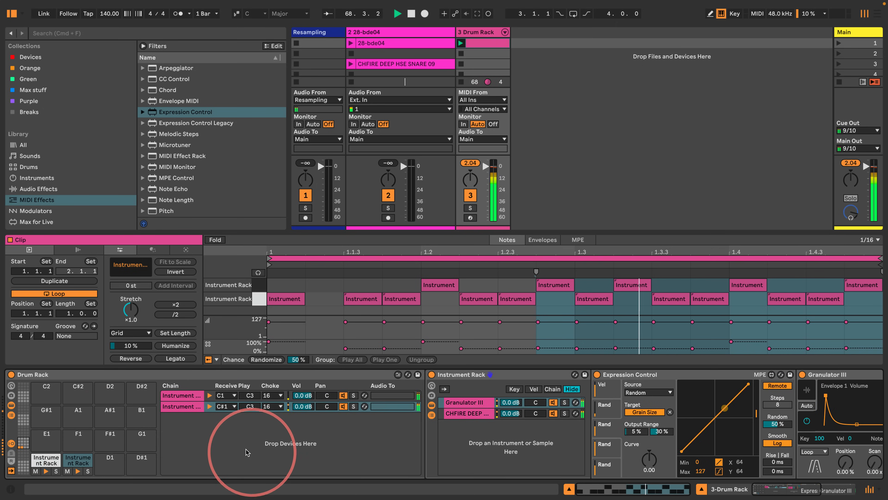
pyautogui.click(53, 457)
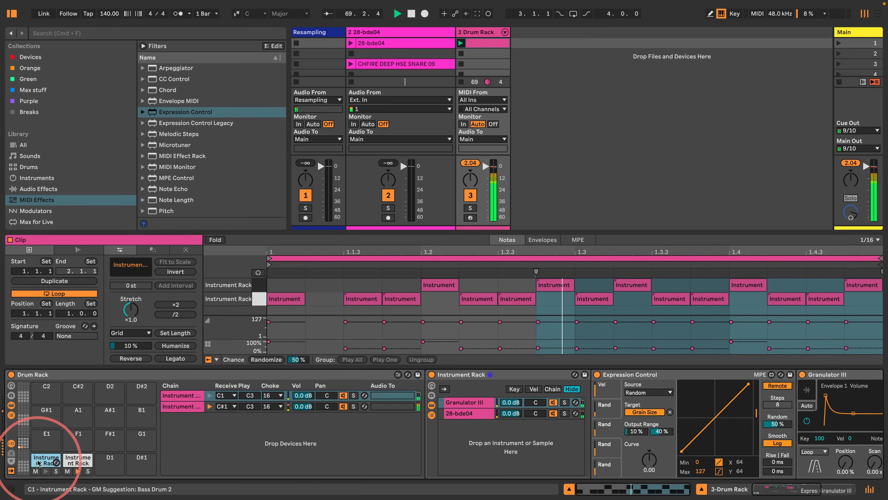
pyautogui.click(70, 462)
pyautogui.hscroll(10, 541, 402)
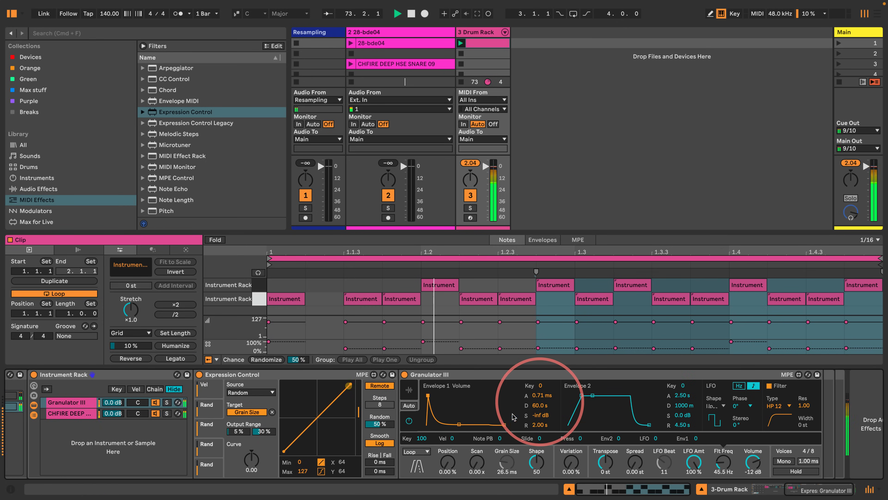
pyautogui.click(410, 385)
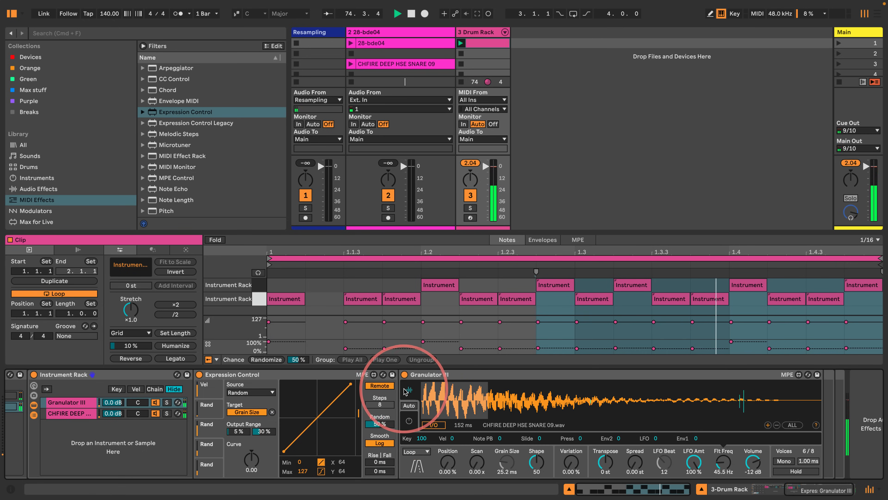
pyautogui.click(431, 457)
pyautogui.moveTo(481, 464)
pyautogui.mouseDown()
pyautogui.moveTo(478, 449)
pyautogui.moveTo(473, 466)
pyautogui.mouseUp()
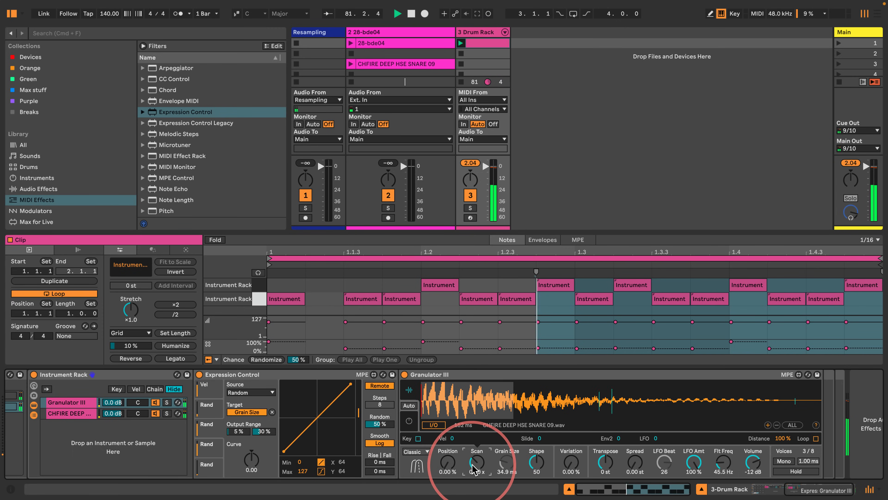
pyautogui.moveTo(481, 461); pyautogui.dragTo(477, 466)
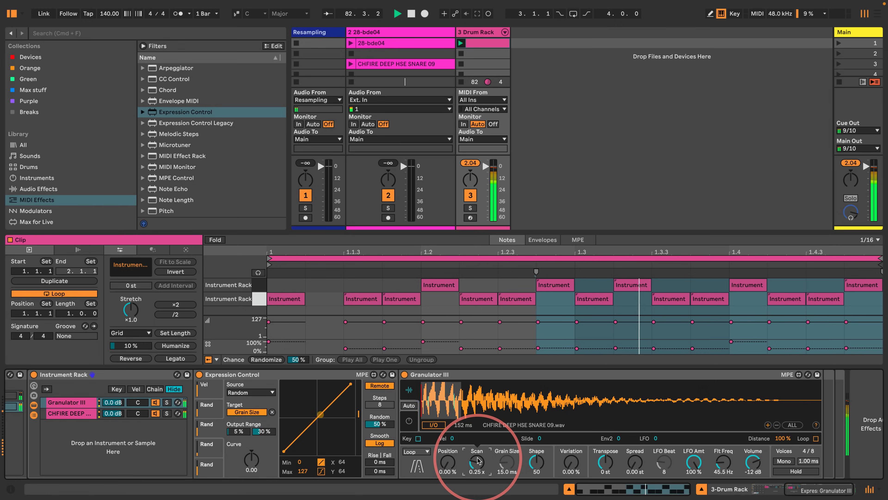
pyautogui.hscroll(-10, 455, 420)
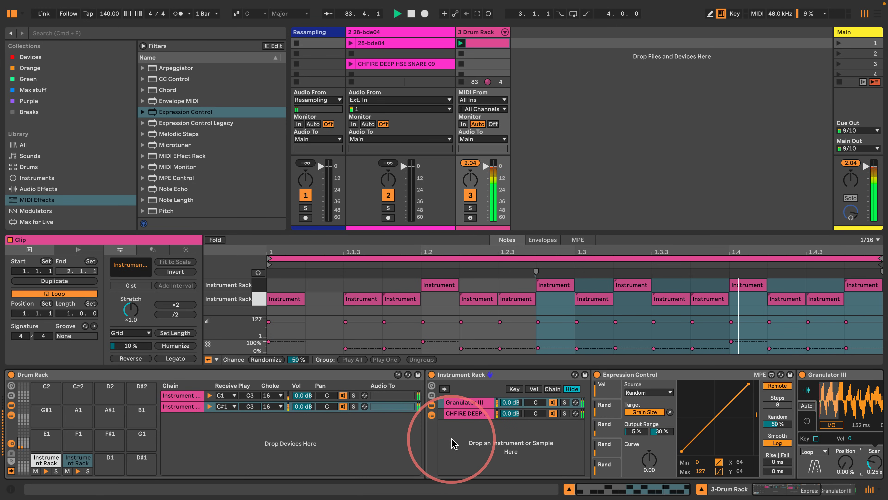
# - Set the kick Granulator III's Variation to 0% and copy the value to its sibling
pyautogui.hscroll(10, 574, 448)
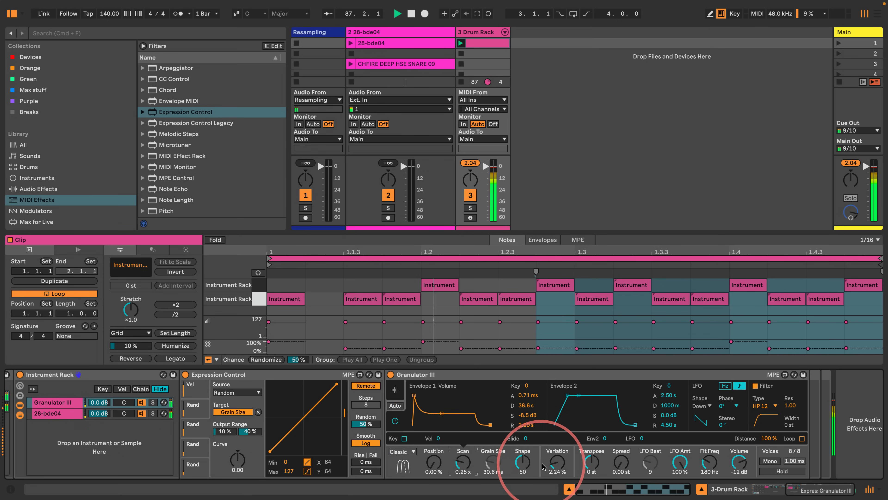
pyautogui.moveTo(557, 461); pyautogui.dragTo(557, 466)
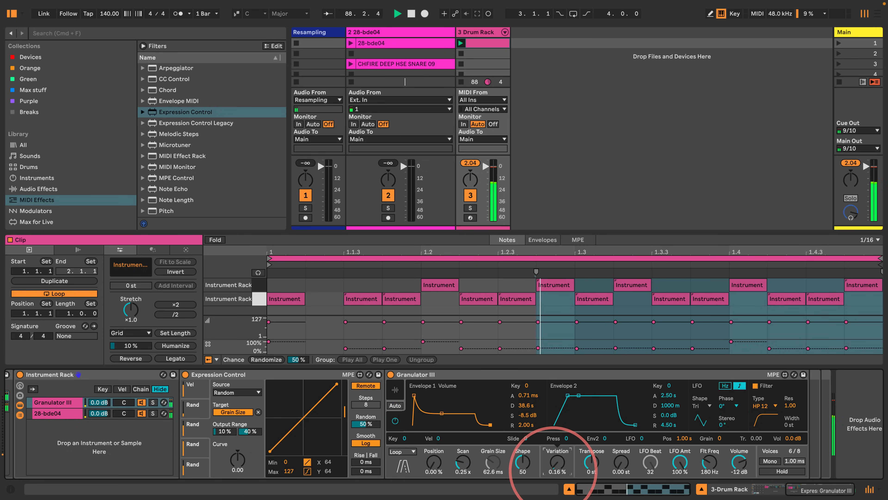
pyautogui.rightClick(556, 462)
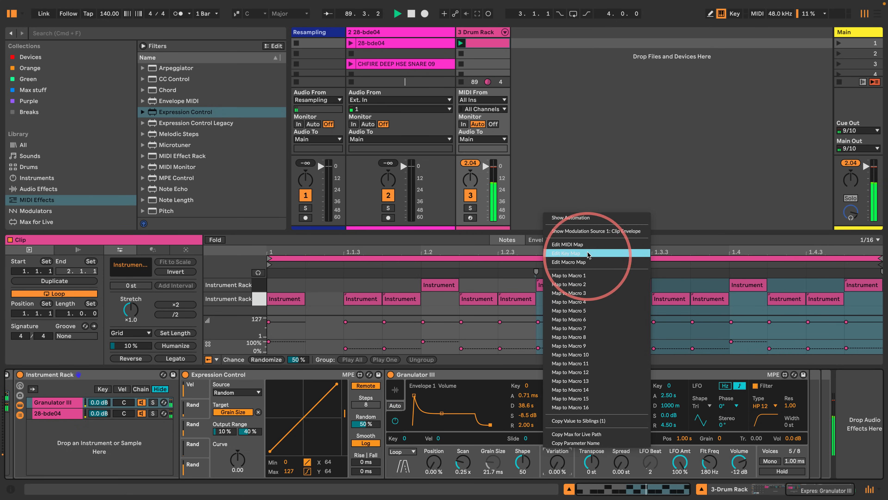
pyautogui.click(580, 421)
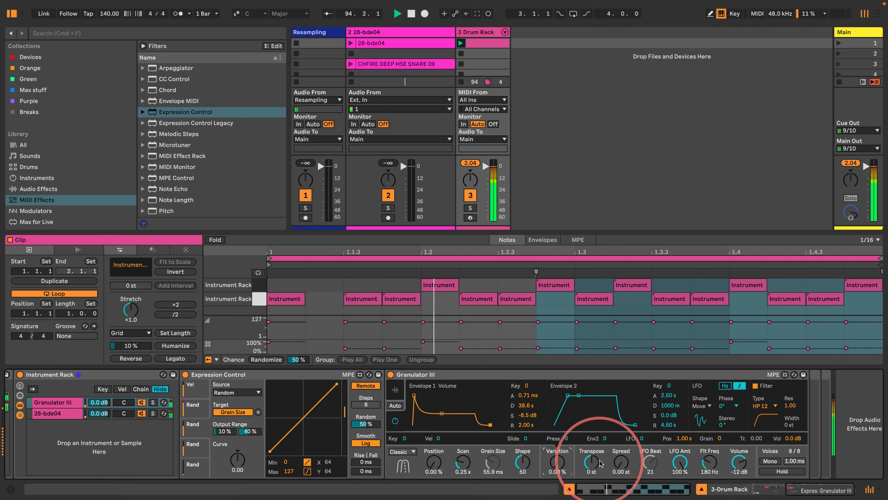
# - Examine the kick Granulator III's LFO Amt settings, replay the pattern briefly and show the Info View
pyautogui.hscroll(-15, 524, 466)
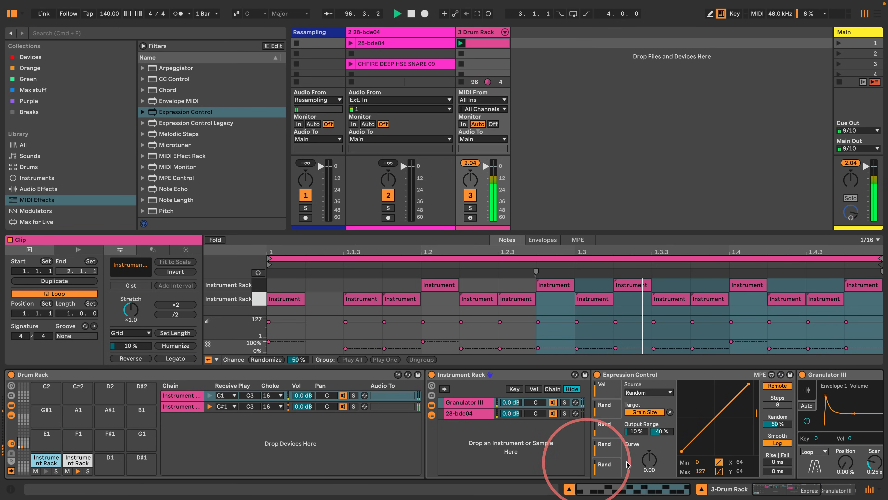
pyautogui.hscroll(8, 617, 444)
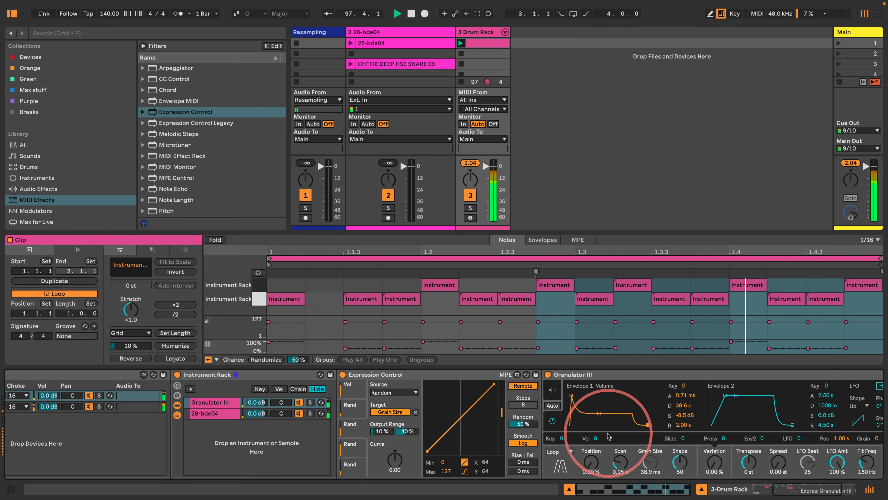
pyautogui.hscroll(6, 606, 434)
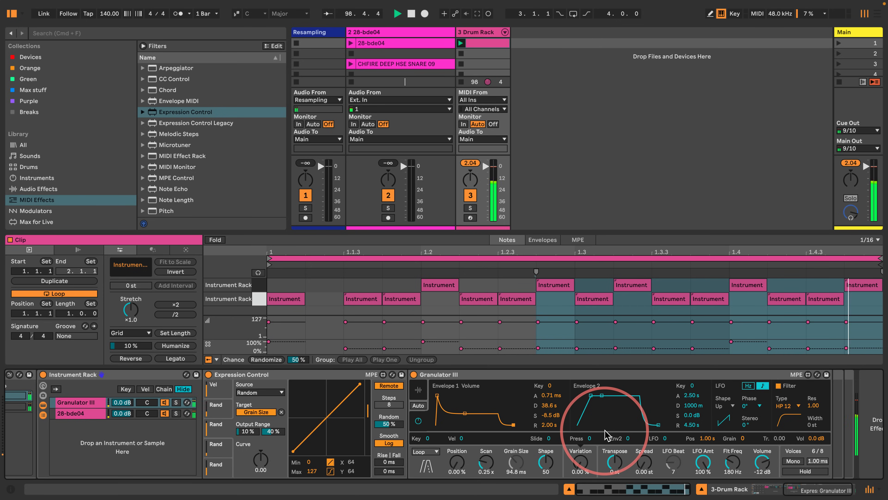
pyautogui.hscroll(2, 606, 433)
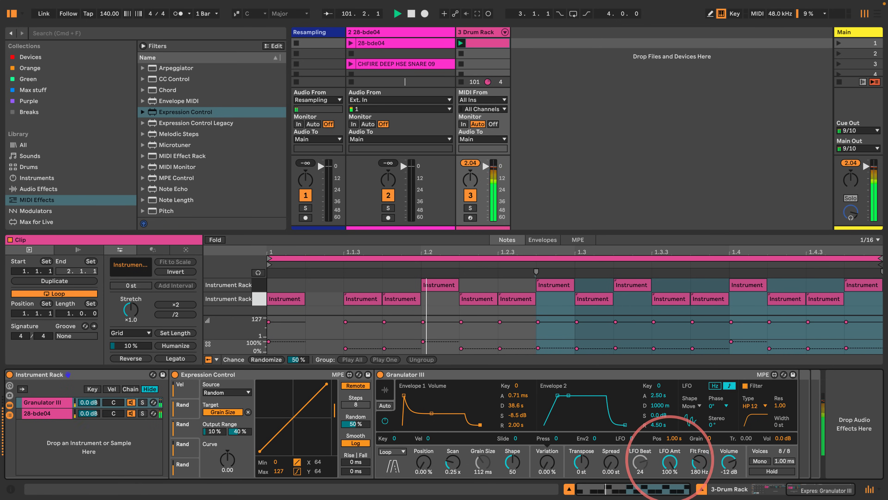
pyautogui.moveTo(670, 460); pyautogui.dragTo(691, 373)
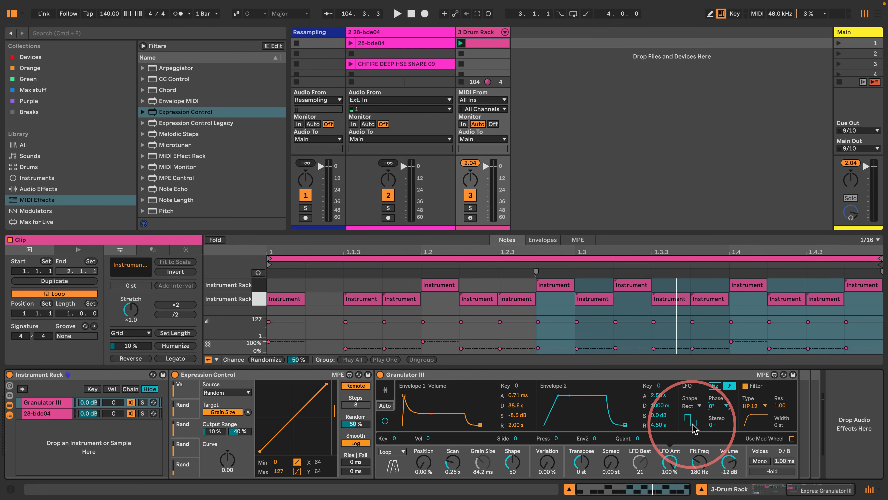
pyautogui.press('space')
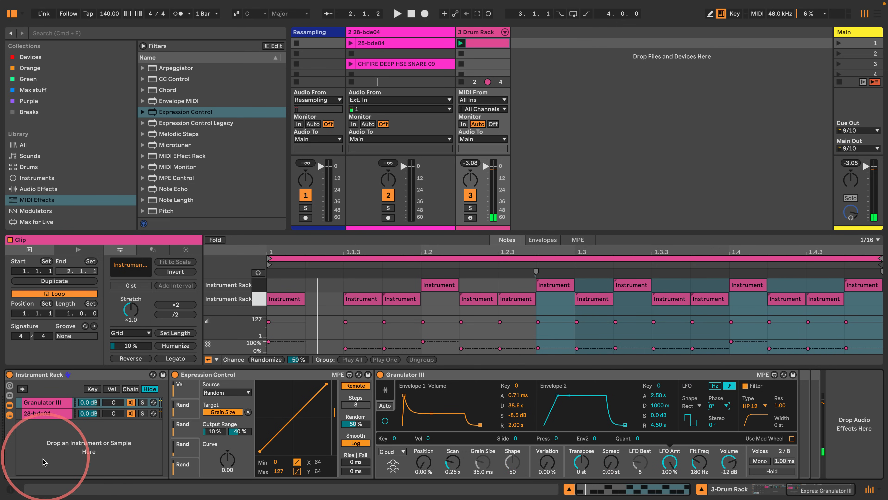
pyautogui.click(10, 489)
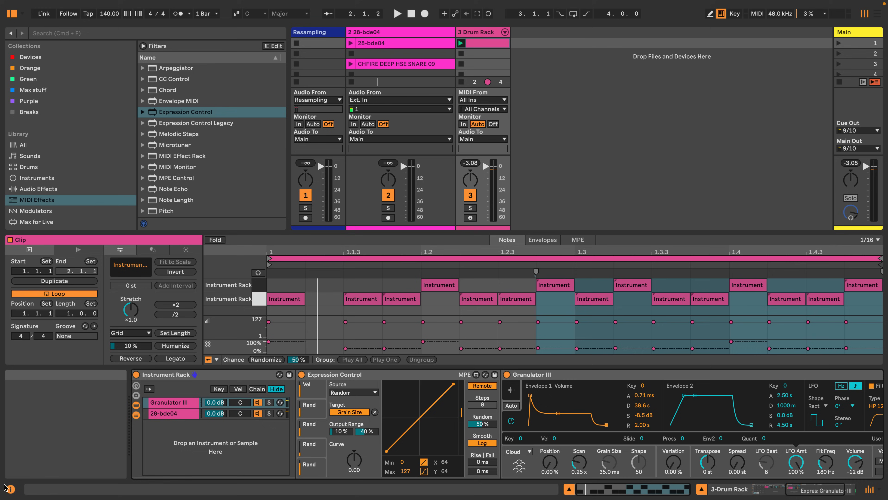
# - Hide the Info View and replay the drum pattern from the Drum Rack
pyautogui.click(11, 489)
pyautogui.press('space')
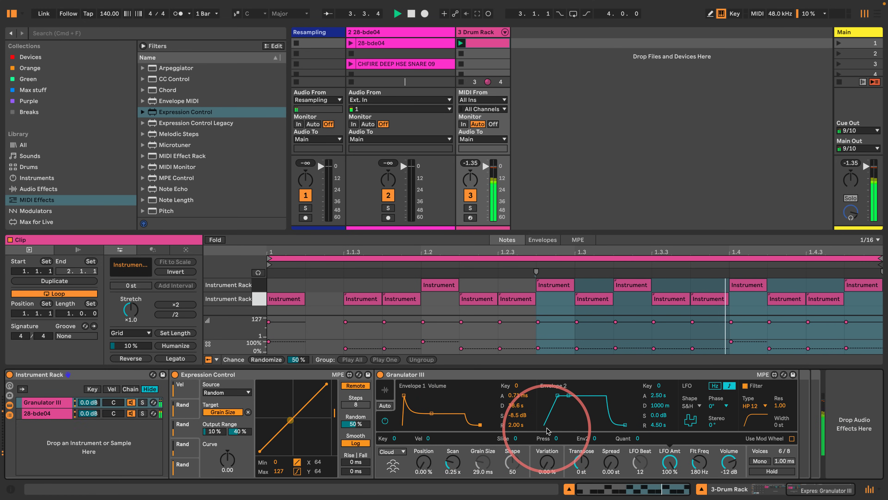
pyautogui.hscroll(-10, 367, 420)
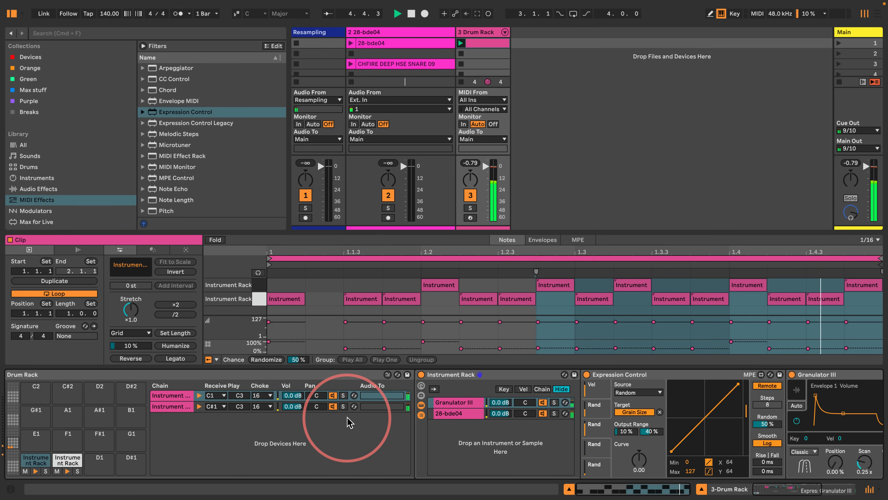
pyautogui.hscroll(-2, 350, 422)
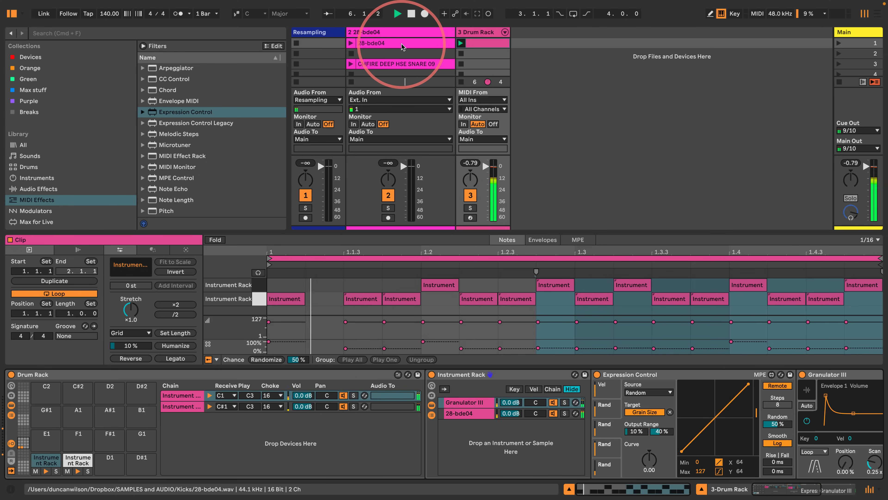
# - Add a Granulator III to the Drum Rack's D1 pad and load the Ride 04 OS sample into it
pyautogui.scroll(-3, 403, 47)
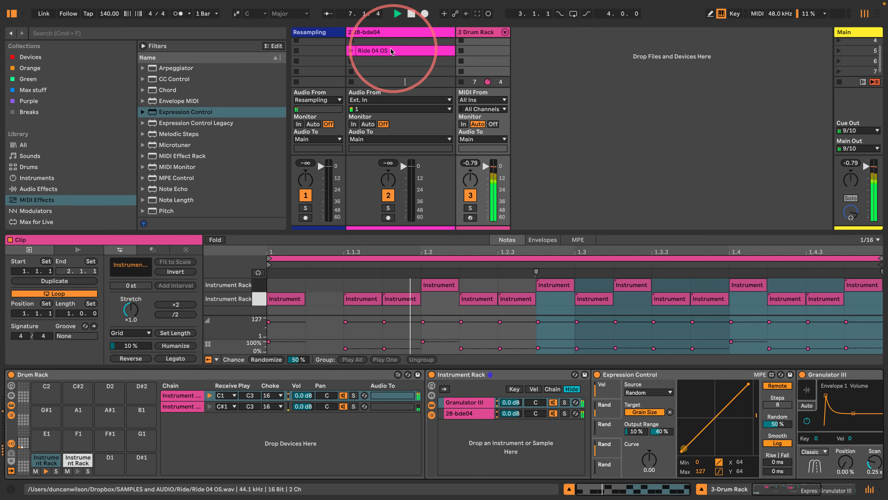
pyautogui.press('space')
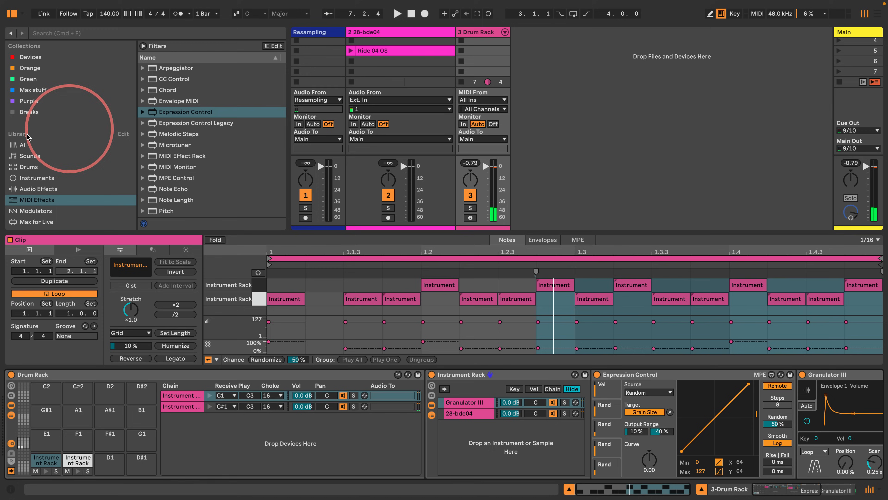
pyautogui.click(21, 178)
pyautogui.moveTo(150, 68); pyautogui.dragTo(109, 462)
pyautogui.moveTo(371, 51); pyautogui.dragTo(519, 404)
# - With the pattern playing, set the ride Granulator III's Position to 0.39% and Grain Size to 35.0 ms
pyautogui.press('space')
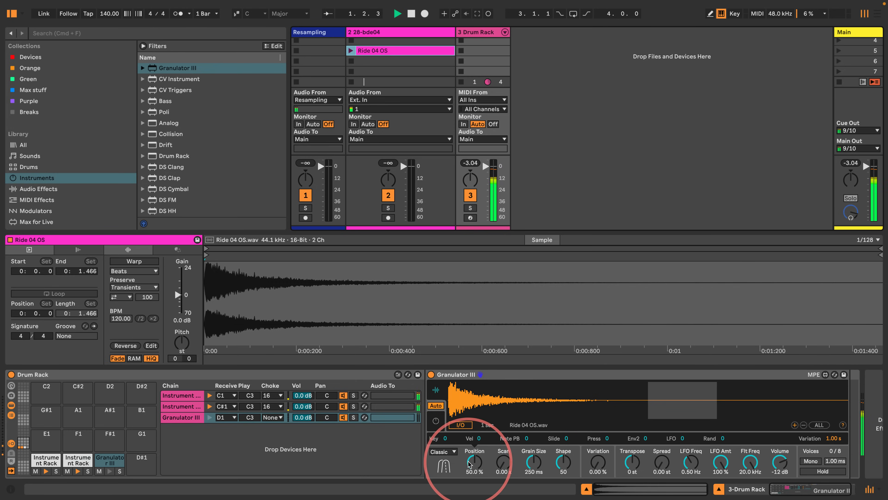
pyautogui.moveTo(470, 462); pyautogui.dragTo(466, 489)
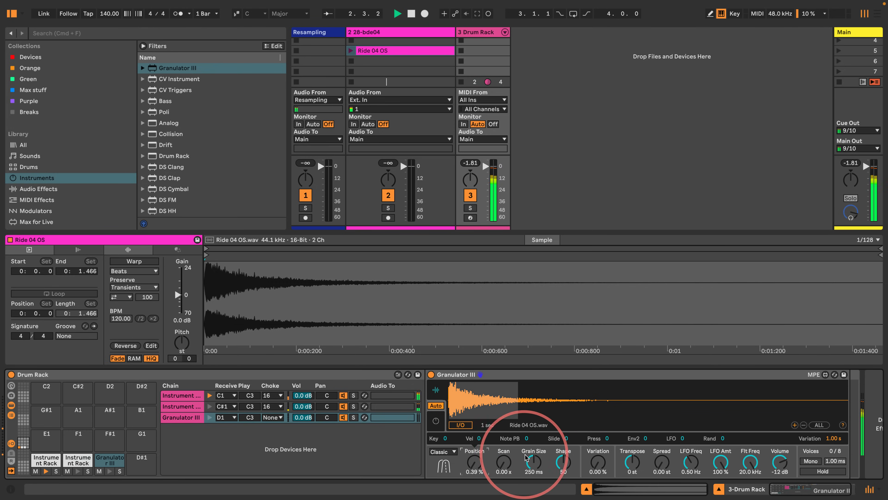
pyautogui.moveTo(533, 462); pyautogui.dragTo(534, 480)
# - Add sixteenth-length ride notes on all four beats of the Drum Rack clip's Granulator III row
pyautogui.scroll(3, 476, 45)
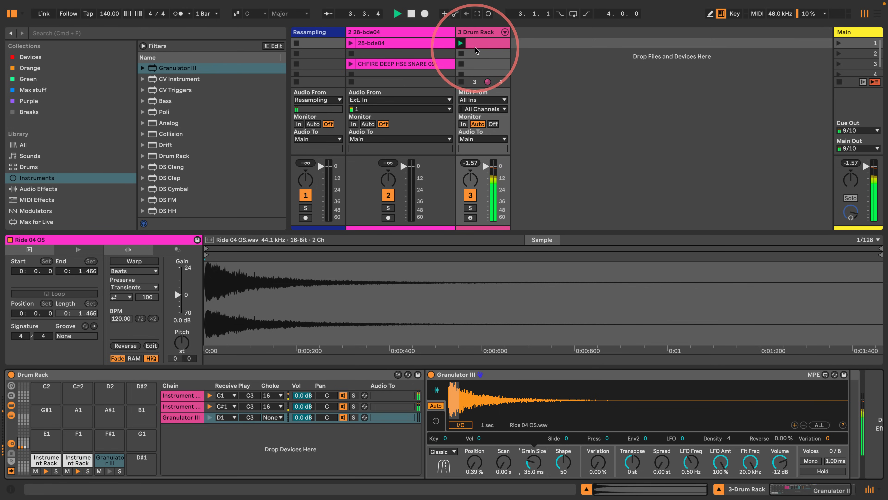
pyautogui.click(475, 44)
pyautogui.doubleClick(287, 286)
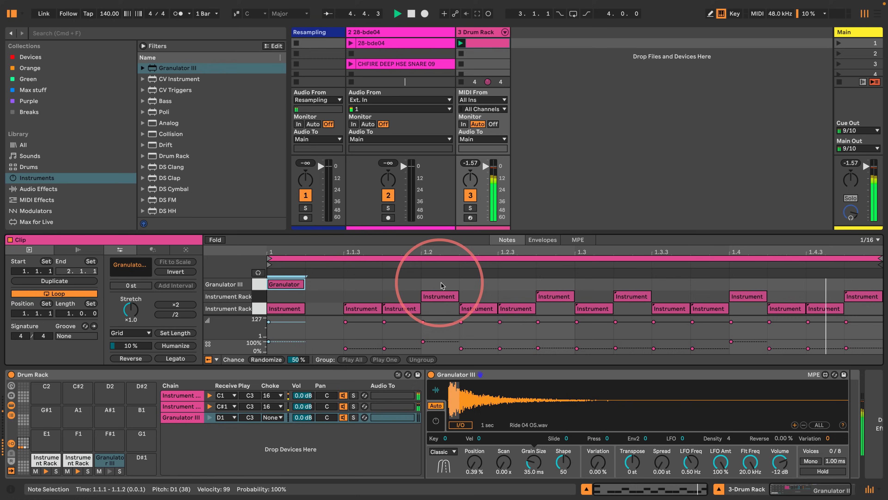
pyautogui.doubleClick(437, 284)
pyautogui.doubleClick(580, 284)
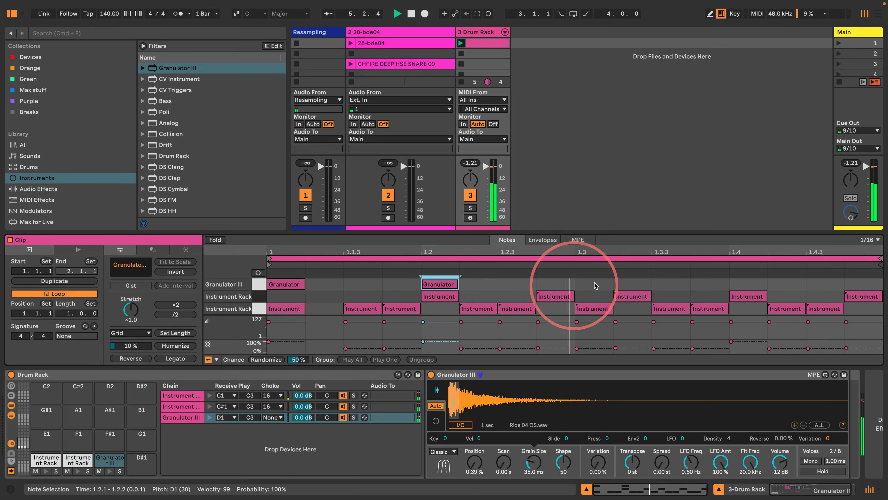
pyautogui.doubleClick(745, 284)
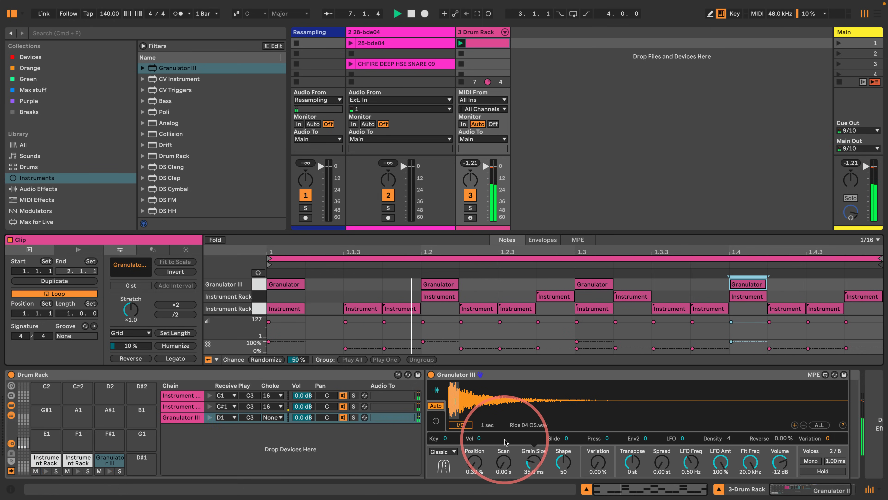
# - Set the ride Granulator III's Scan to 1.92x and insert an Expression Control device in front of it
pyautogui.moveTo(503, 462)
pyautogui.mouseDown()
pyautogui.moveTo(489, 388)
pyautogui.moveTo(496, 378)
pyautogui.moveTo(502, 392)
pyautogui.moveTo(497, 430)
pyautogui.moveTo(491, 411)
pyautogui.moveTo(489, 468)
pyautogui.moveTo(472, 376)
pyautogui.moveTo(490, 468)
pyautogui.moveTo(499, 463)
pyautogui.mouseUp()
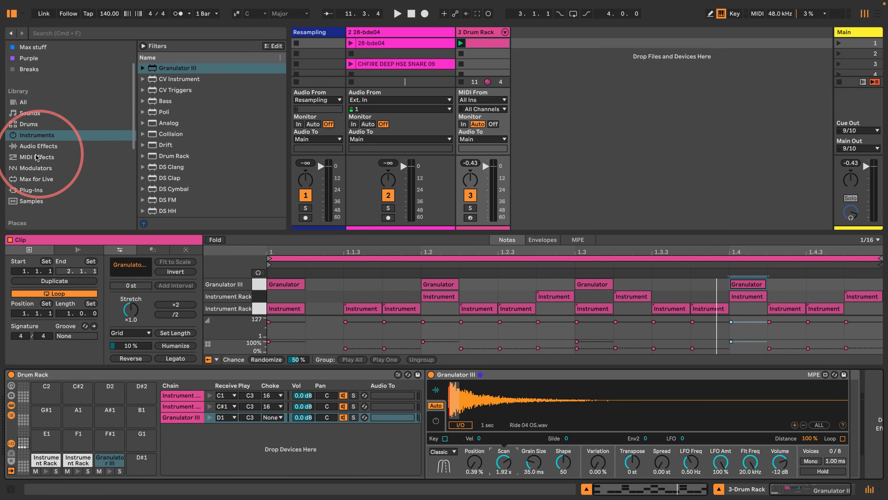
pyautogui.scroll(-2, 39, 175)
pyautogui.click(25, 159)
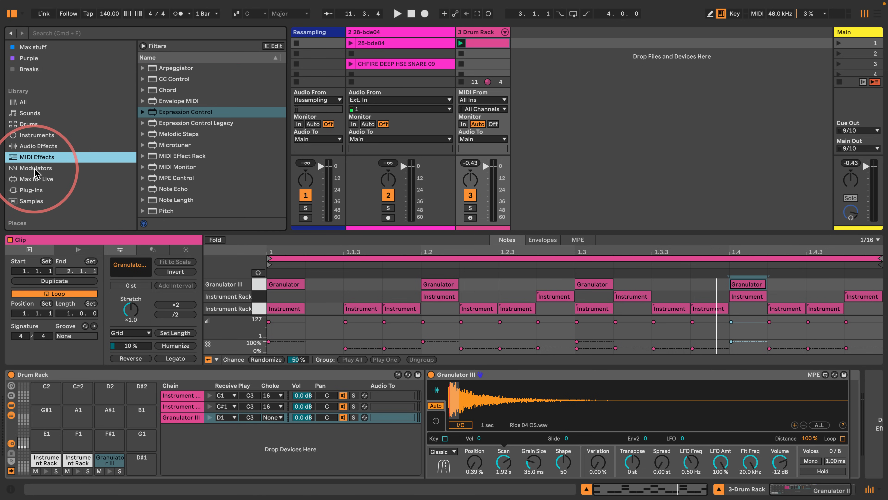
pyautogui.click(158, 112)
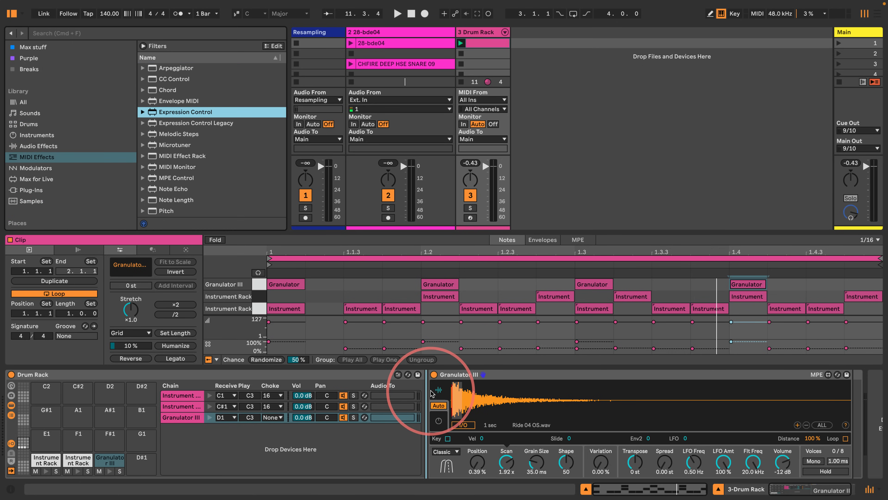
pyautogui.moveTo(431, 390); pyautogui.dragTo(431, 391)
pyautogui.moveTo(153, 113); pyautogui.dragTo(429, 393)
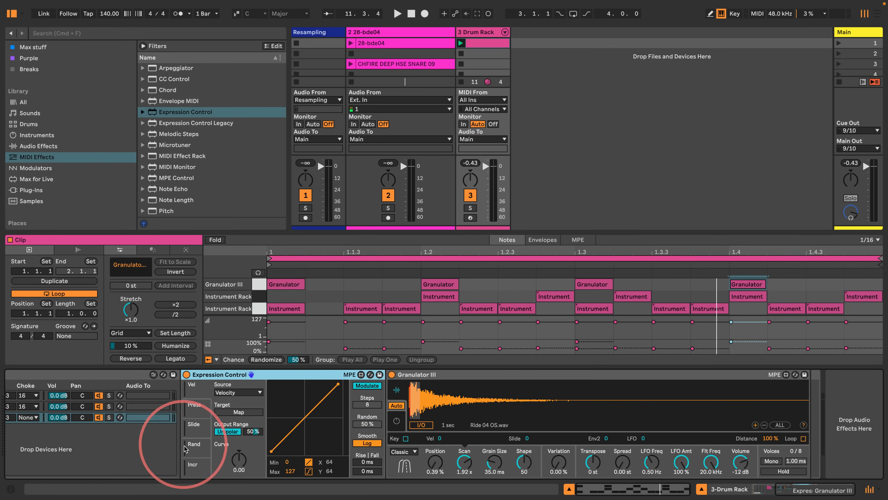
# - Set the Expression Control's Random source to Remote and map it to the ride Granulator III's Scan
pyautogui.click(194, 444)
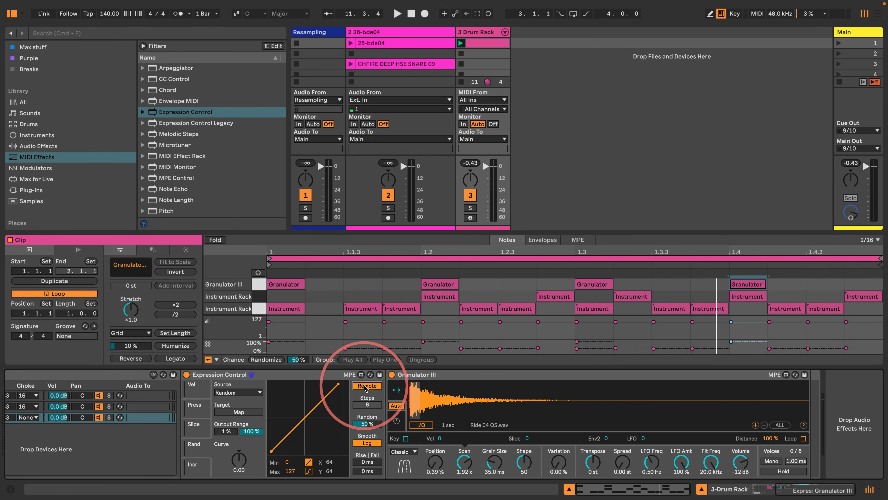
pyautogui.click(239, 411)
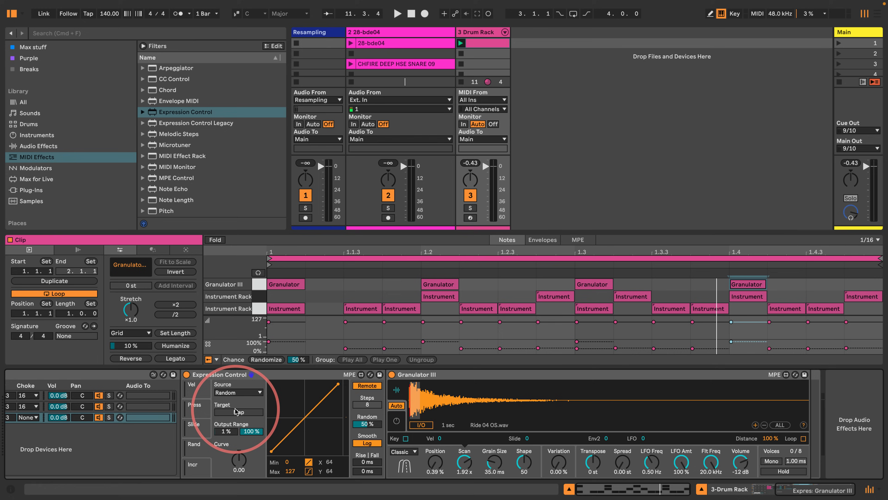
pyautogui.click(463, 463)
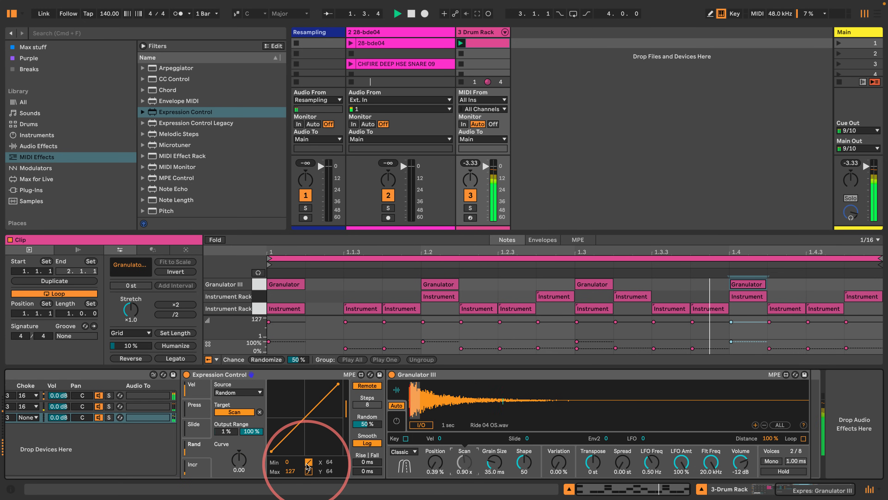
# - Solo the D1 ride chain and set its Granulator III to 17.2 ms Grain Size and 0% Position
pyautogui.hscroll(-5, 295, 413)
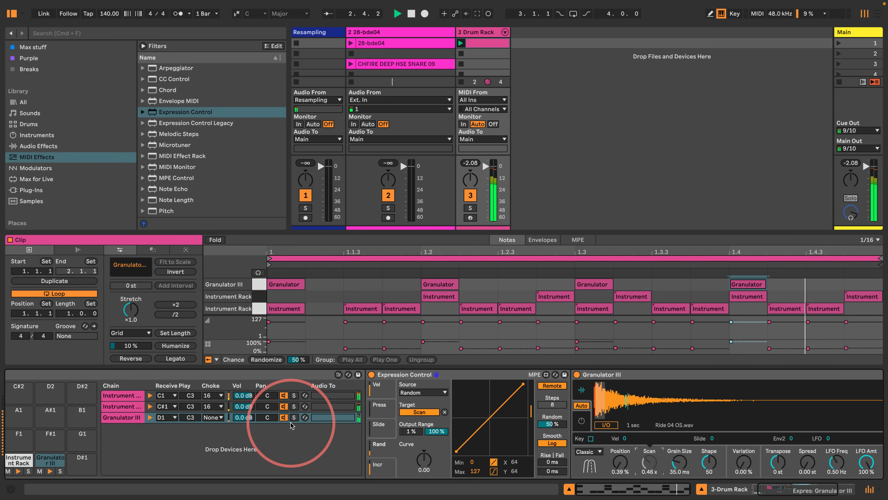
pyautogui.click(354, 417)
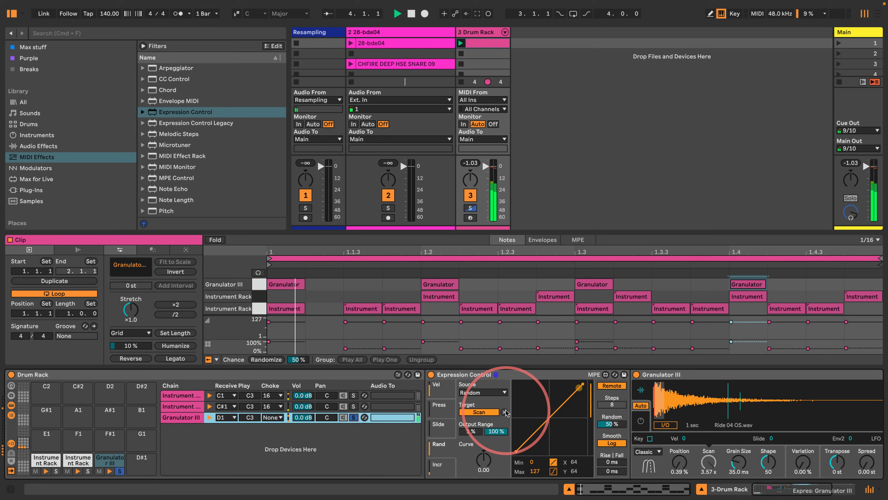
pyautogui.hscroll(5, 497, 409)
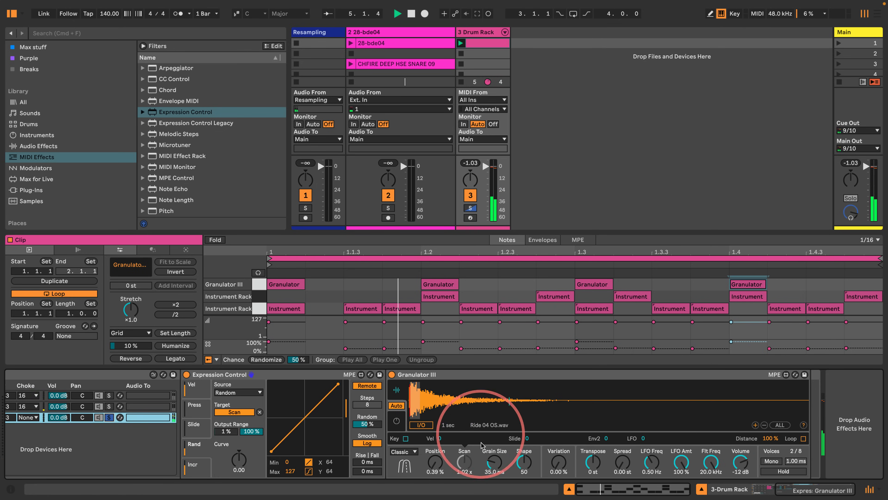
pyautogui.moveTo(494, 462); pyautogui.dragTo(430, 465)
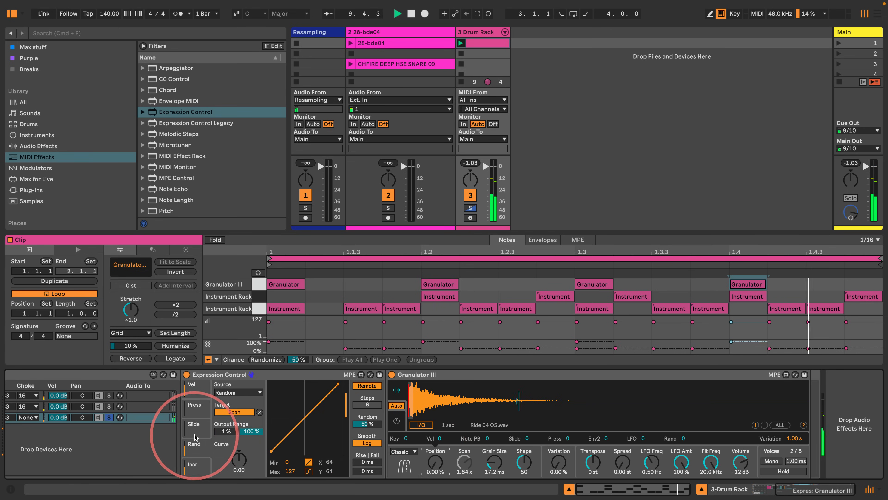
# - Change the Expression Control's Slide slot to a Random source in Remote mode and map it to the ride's Grain Size
pyautogui.click(194, 423)
pyautogui.click(367, 385)
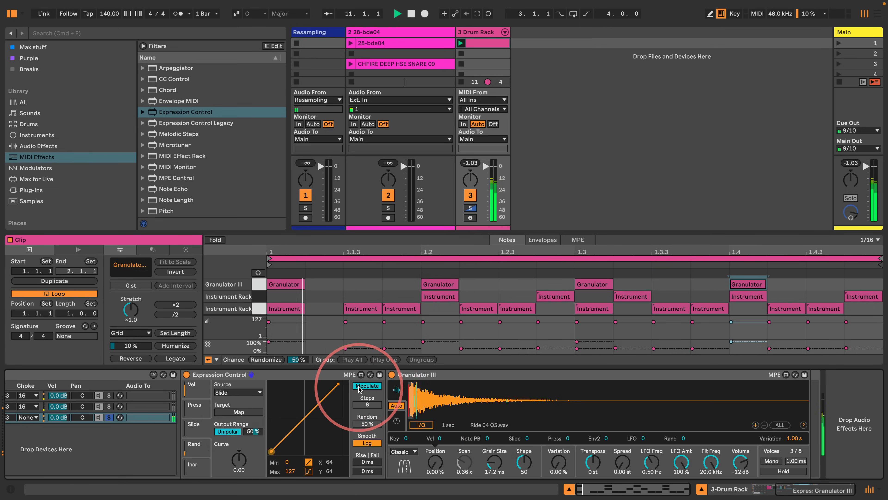
pyautogui.click(238, 392)
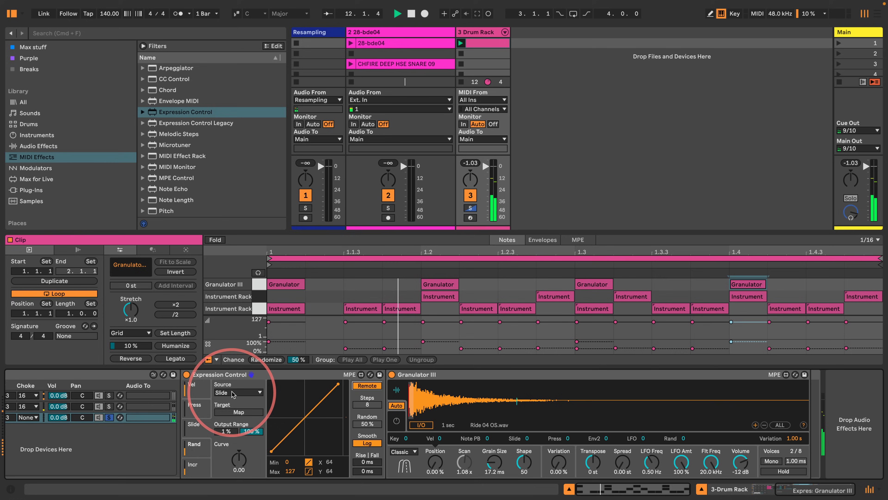
pyautogui.click(234, 414)
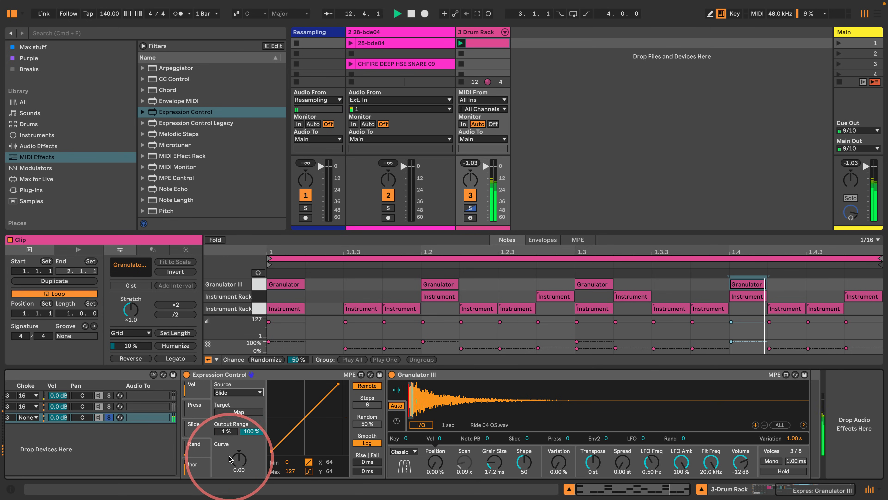
pyautogui.click(234, 413)
pyautogui.click(494, 461)
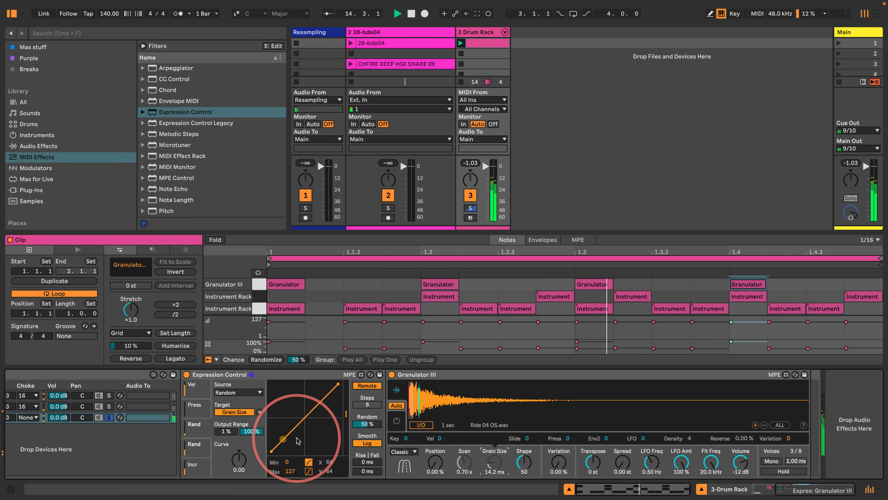
# - Switch the ride Granulator III's playback mode to Cloud
pyautogui.click(524, 467)
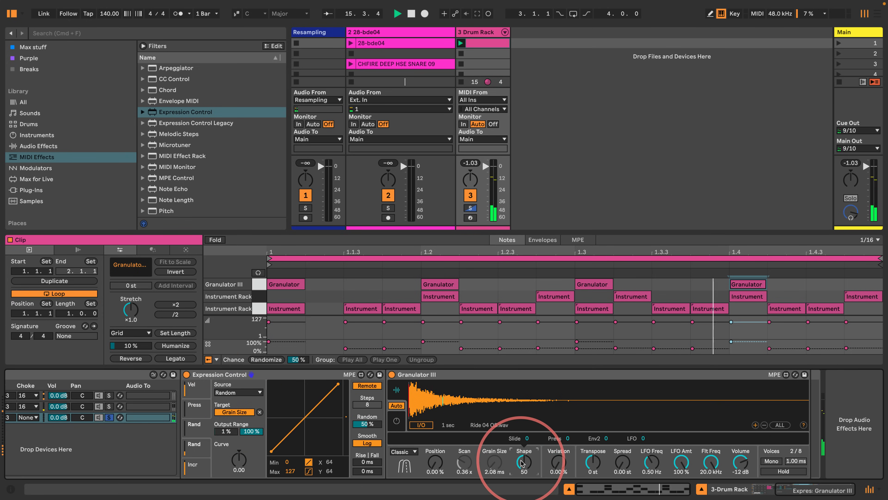
pyautogui.click(402, 451)
pyautogui.click(404, 459)
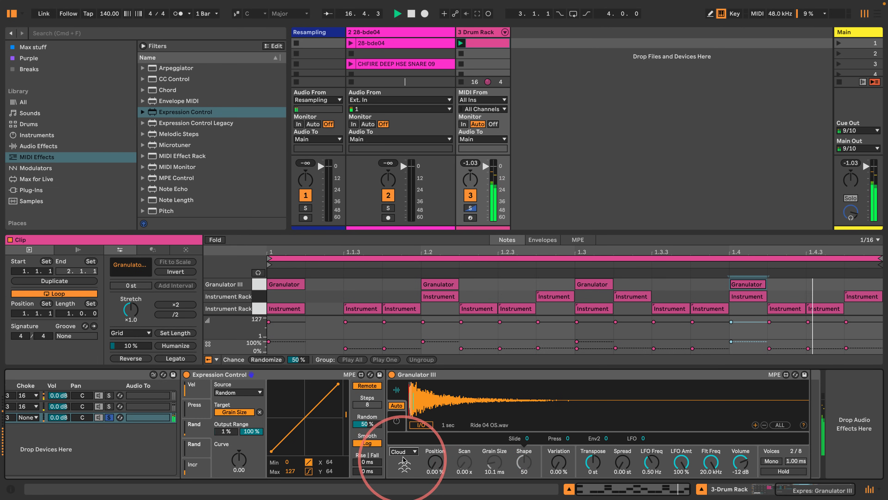
# - Switch Granulator III to Classic playback mode and reset its Variation to 0%
pyautogui.click(403, 453)
pyautogui.click(402, 459)
pyautogui.moveTo(551, 464)
pyautogui.mouseDown()
pyautogui.moveTo(588, 373)
pyautogui.moveTo(572, 488)
pyautogui.moveTo(561, 443)
pyautogui.moveTo(561, 454)
pyautogui.mouseUp()
pyautogui.press('Delete')
# - Set Expression Control's fifth modulation slot to the Random source in Remote mode and map it to Granulator III's Transpose
pyautogui.click(592, 458)
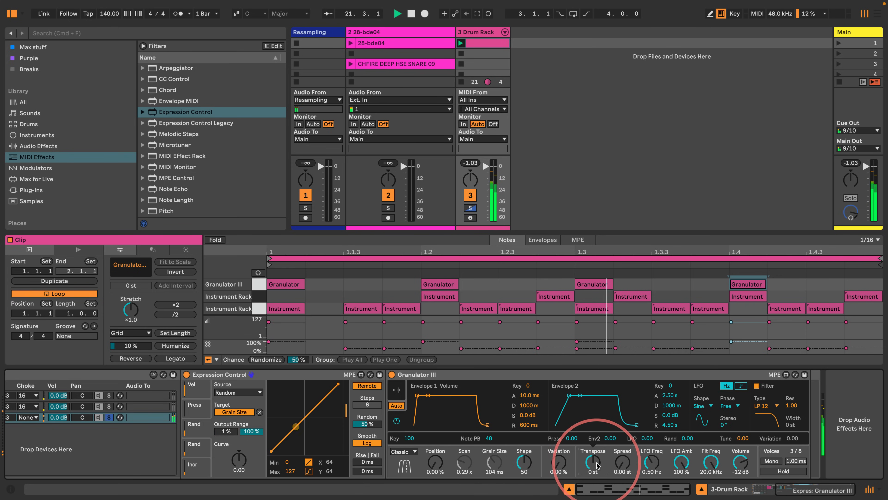
pyautogui.click(196, 469)
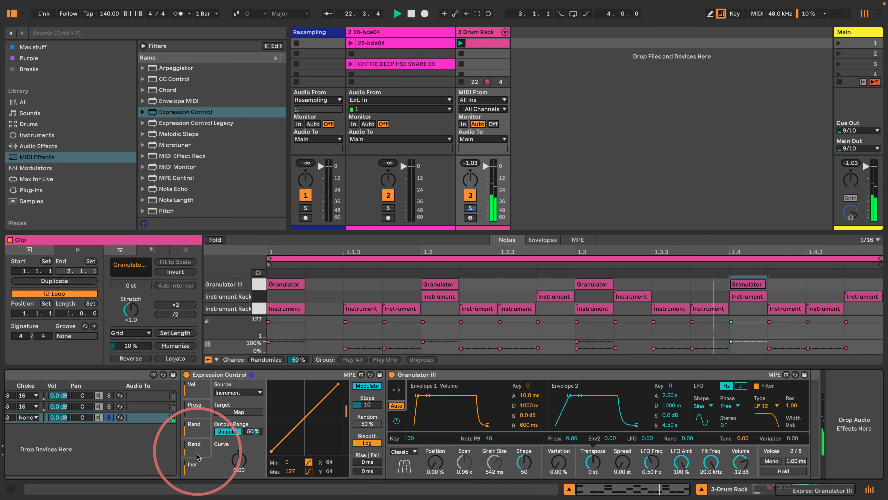
pyautogui.click(238, 393)
pyautogui.click(226, 456)
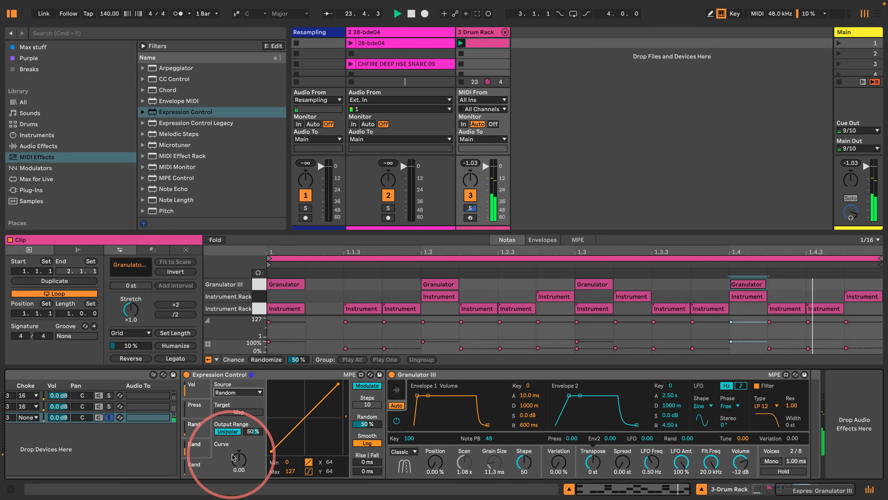
pyautogui.click(367, 385)
pyautogui.click(257, 409)
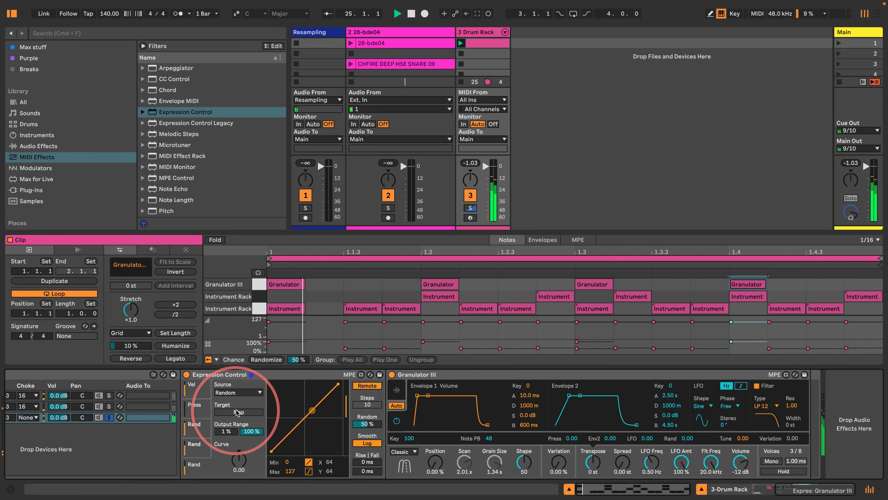
pyautogui.click(592, 462)
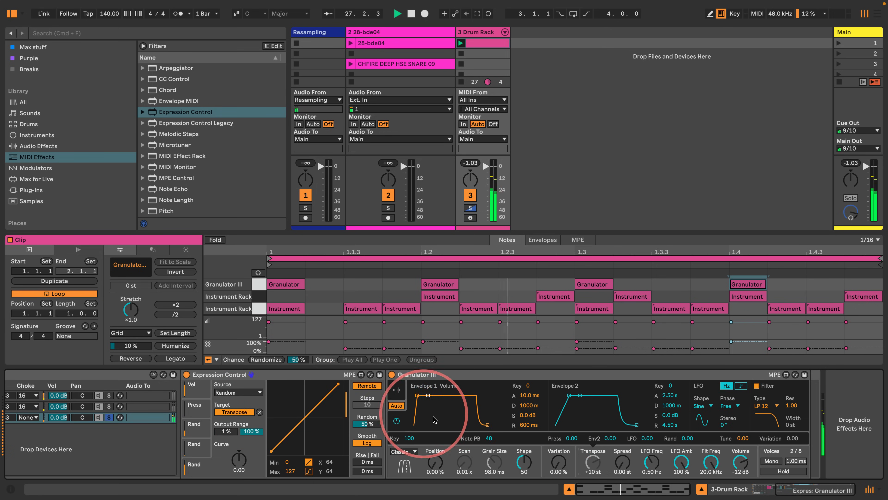
# - Set the volume envelope to 0.01 ms attack, 537 ms decay, -7.1 dB sustain, 30 s release, and the filter to HP 12 at about 673 Hz
pyautogui.moveTo(487, 424); pyautogui.dragTo(533, 428)
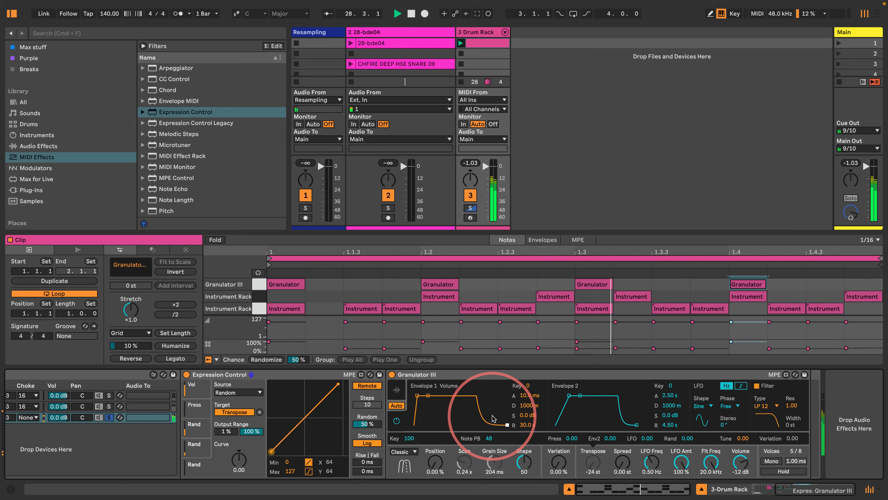
pyautogui.moveTo(417, 395); pyautogui.dragTo(424, 412)
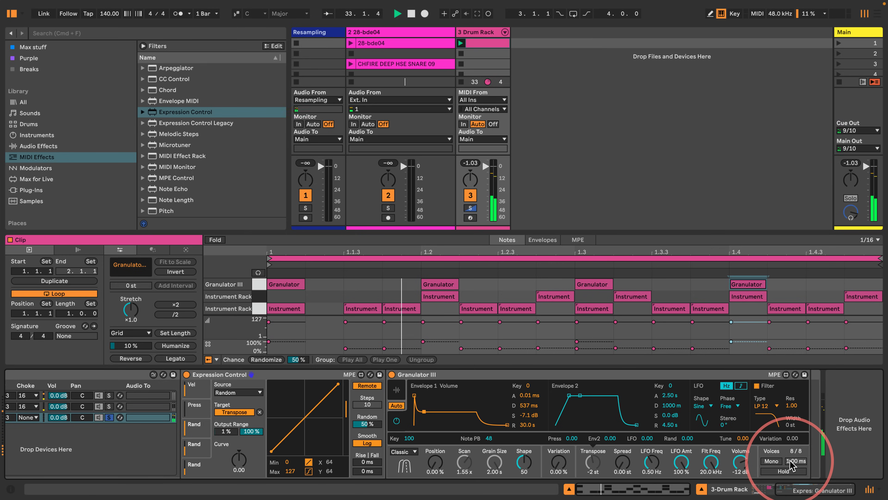
pyautogui.click(765, 405)
pyautogui.click(770, 469)
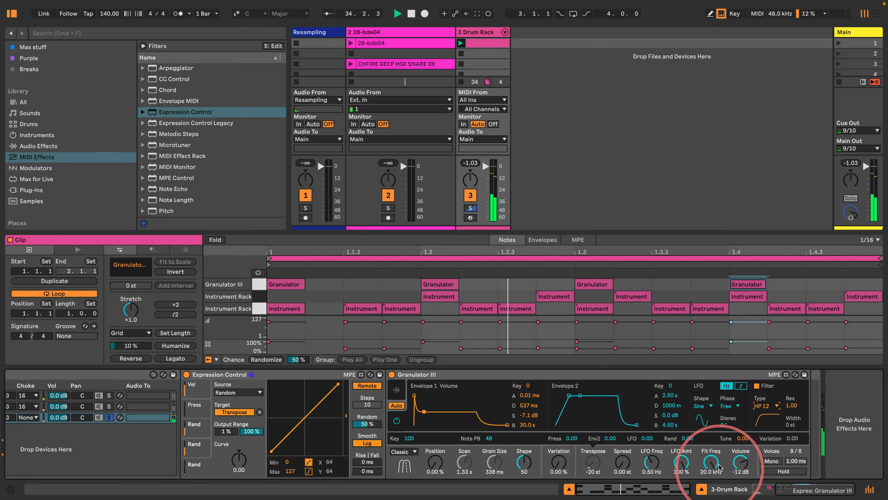
pyautogui.moveTo(719, 466); pyautogui.dragTo(719, 497)
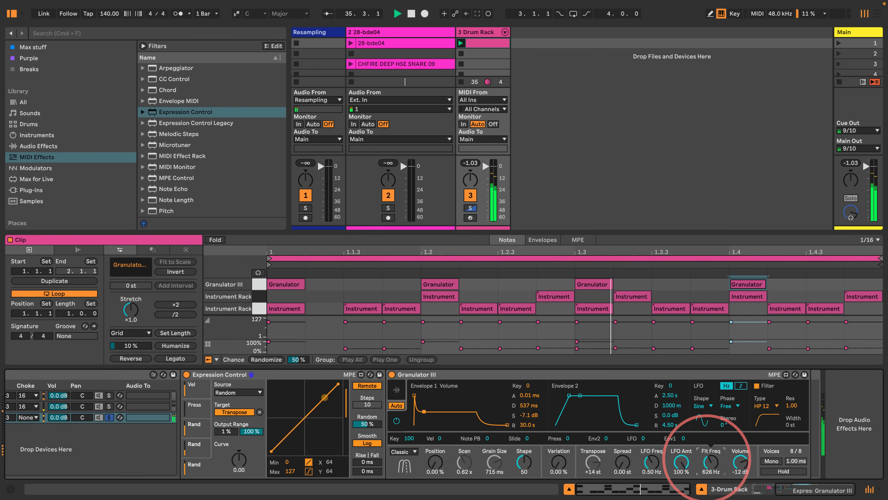
# - Duplicate the Granulator III notes onto the clip's in-between sixteenth steps from 1.1.3 onward, lowering the duplicates' play chance
pyautogui.hscroll(-10, 576, 385)
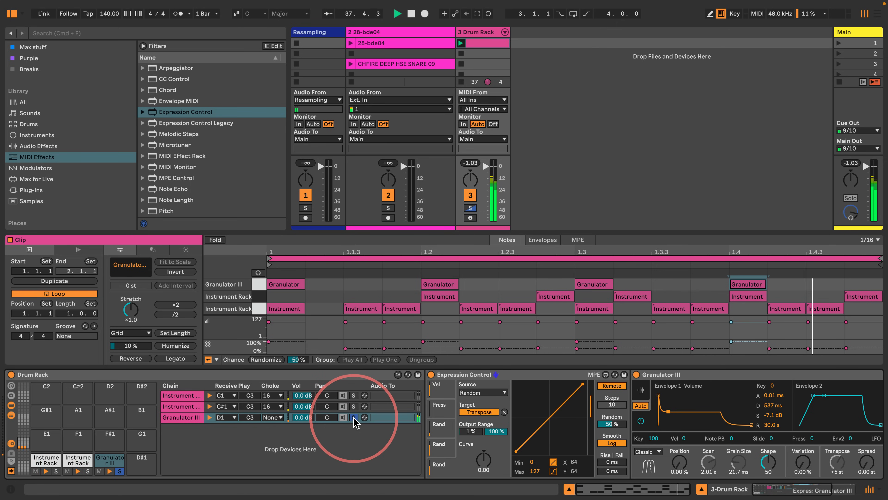
pyautogui.doubleClick(484, 43)
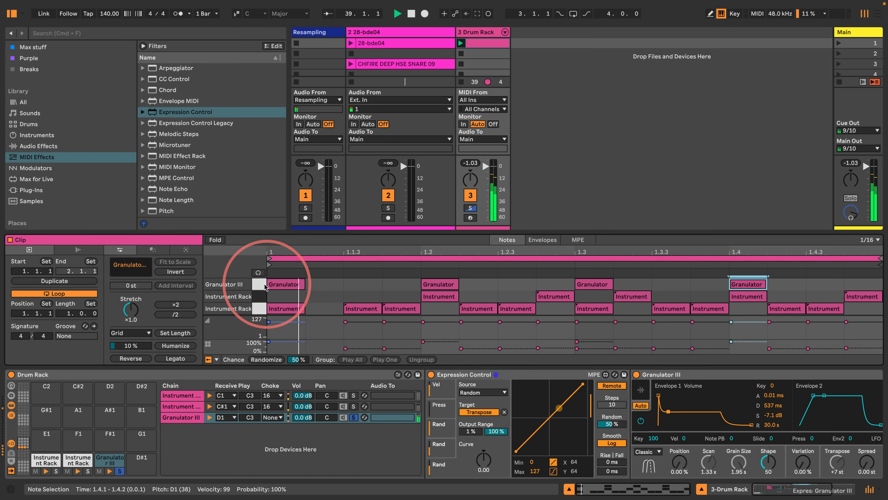
pyautogui.click(265, 286)
pyautogui.moveTo(271, 284); pyautogui.dragTo(814, 291)
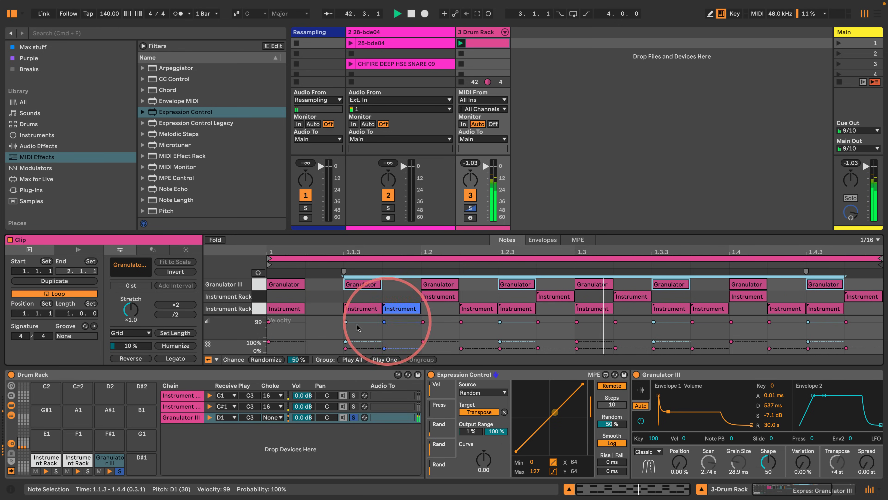
pyautogui.moveTo(346, 341); pyautogui.dragTo(345, 343)
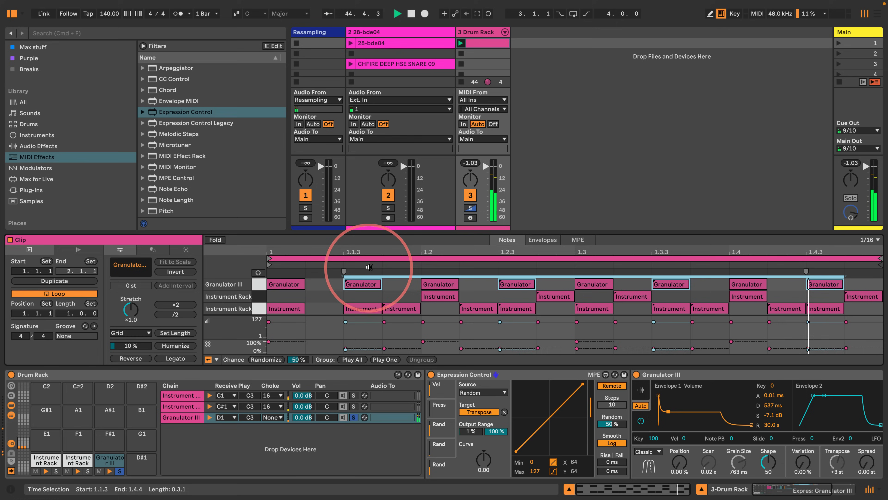
pyautogui.moveTo(366, 284); pyautogui.dragTo(473, 284)
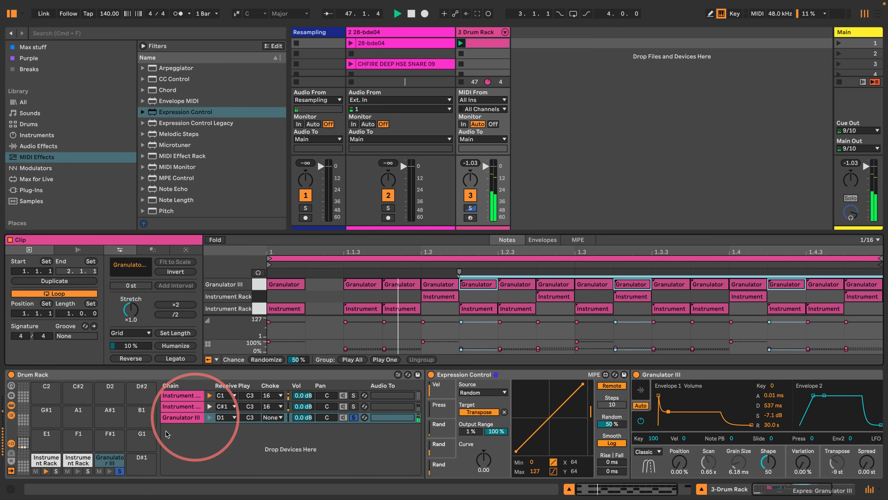
# - Unsolo the Granulator III pad and open the device chain of the Instrument Rack on pad C1
pyautogui.click(119, 471)
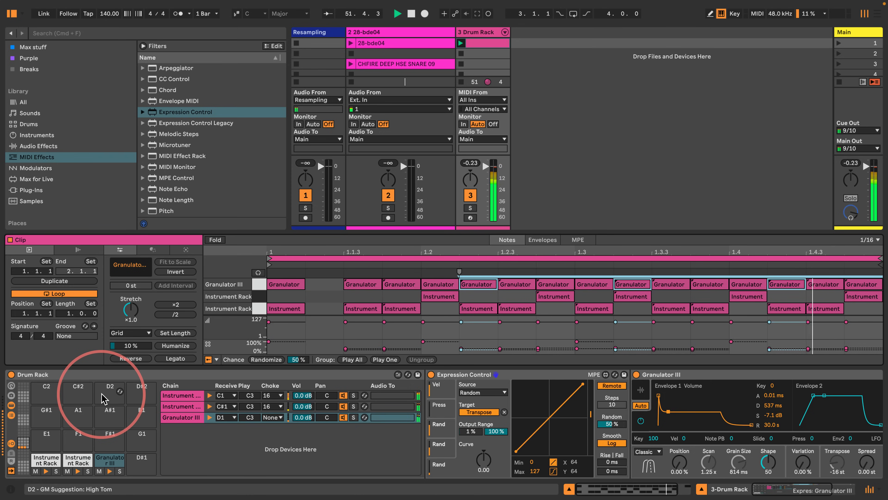
pyautogui.click(40, 462)
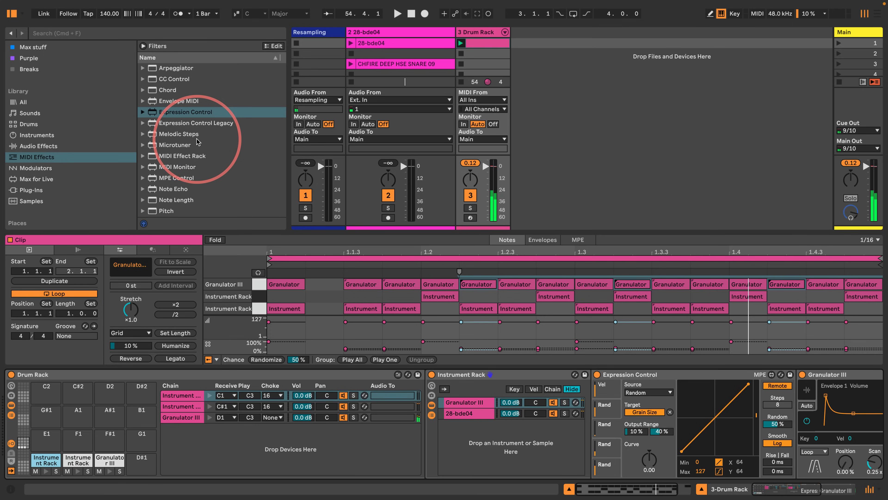
# - Set the song tempo to 90 BPM and start playback
pyautogui.click(107, 15)
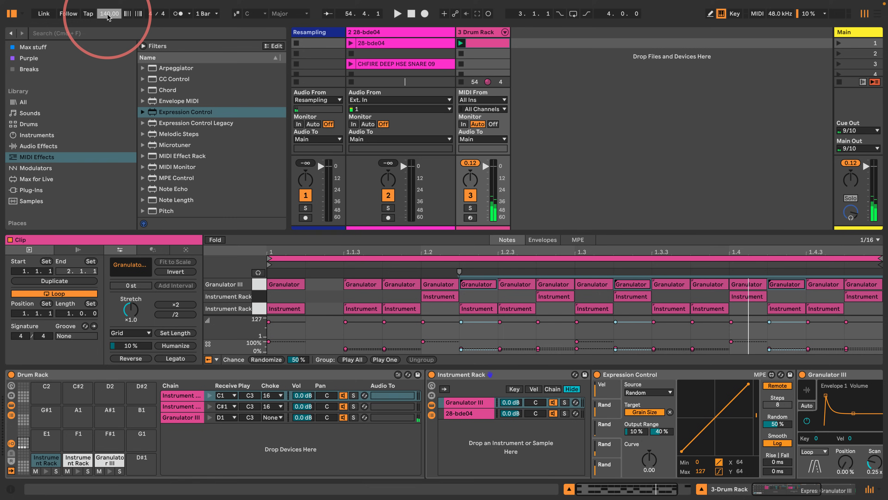
pyautogui.write('90')
pyautogui.press('Return')
pyautogui.press('space')
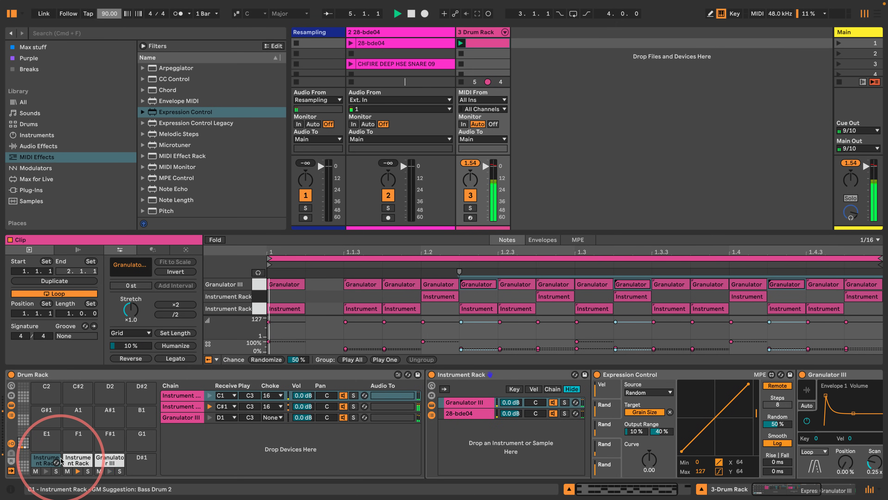
# - Add the Roar audio effect at the end of the Drum Rack track's device chain
pyautogui.hscroll(10, 286, 417)
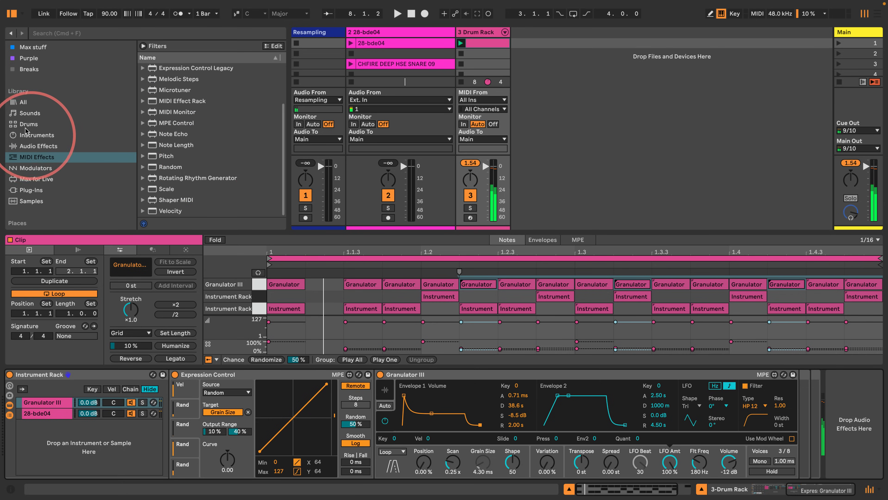
pyautogui.click(37, 135)
pyautogui.scroll(-5, 196, 132)
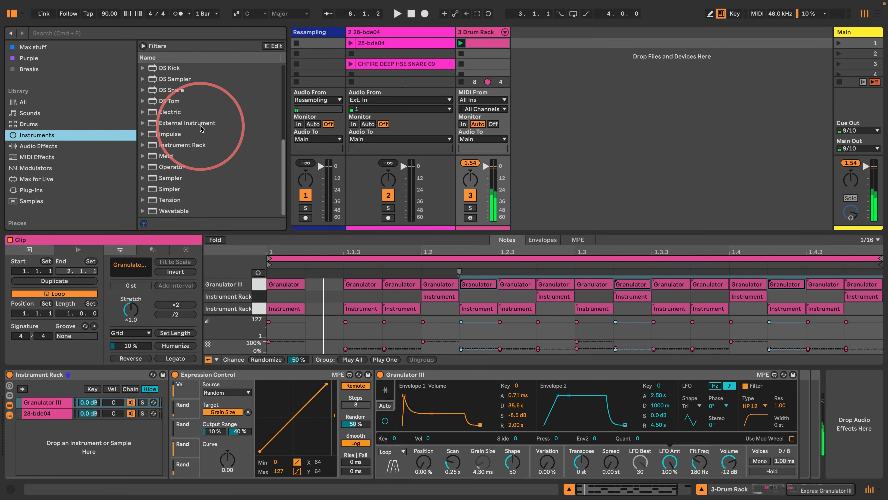
pyautogui.scroll(3, 184, 149)
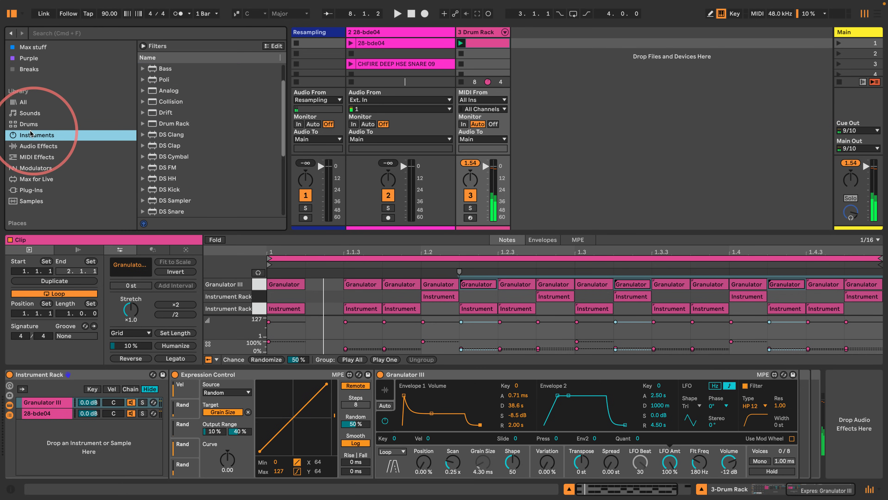
pyautogui.click(39, 146)
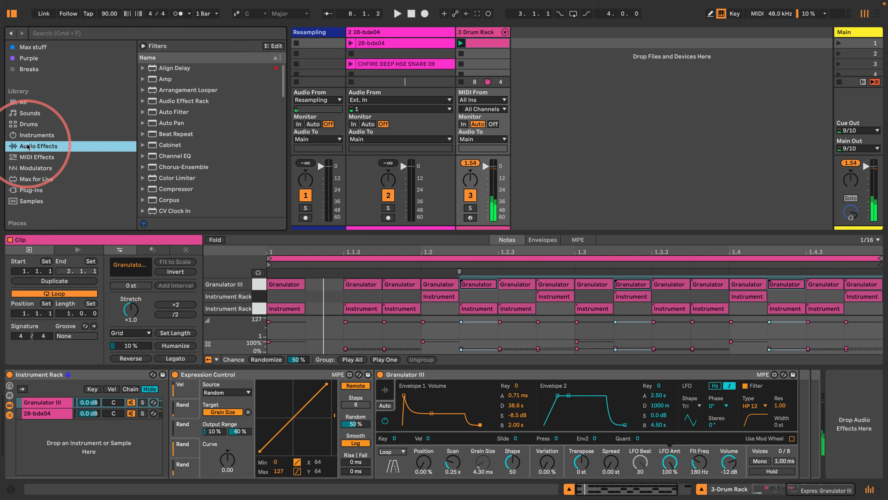
pyautogui.scroll(-10, 207, 156)
pyautogui.scroll(-6, 206, 155)
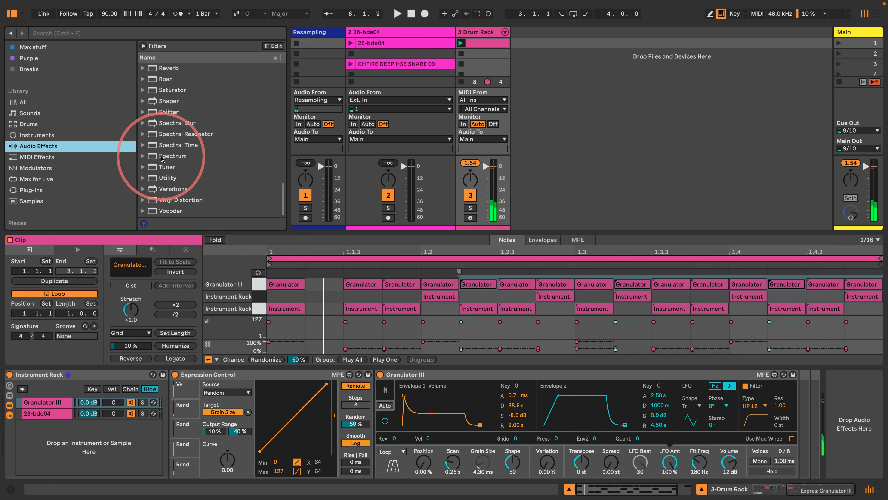
pyautogui.moveTo(155, 97); pyautogui.dragTo(839, 402)
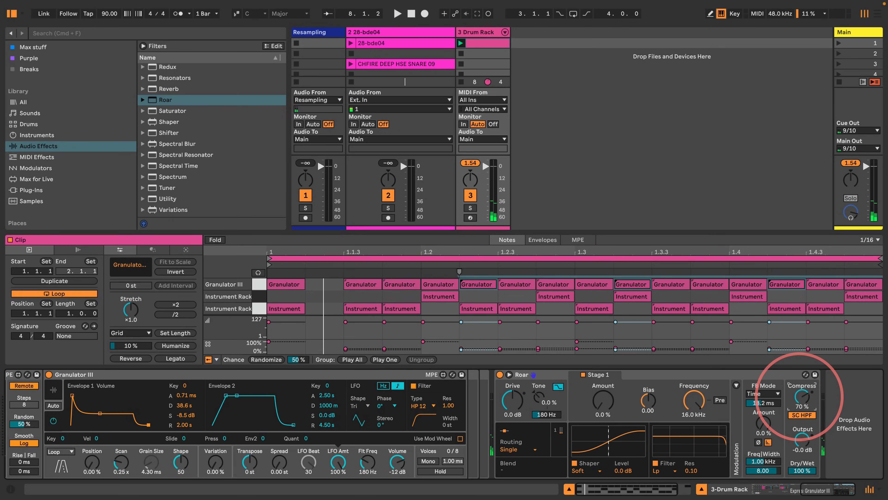
# - With the beat playing, raise Roar's Drive to about 11 dB and set its routing to Multi Band
pyautogui.press('space')
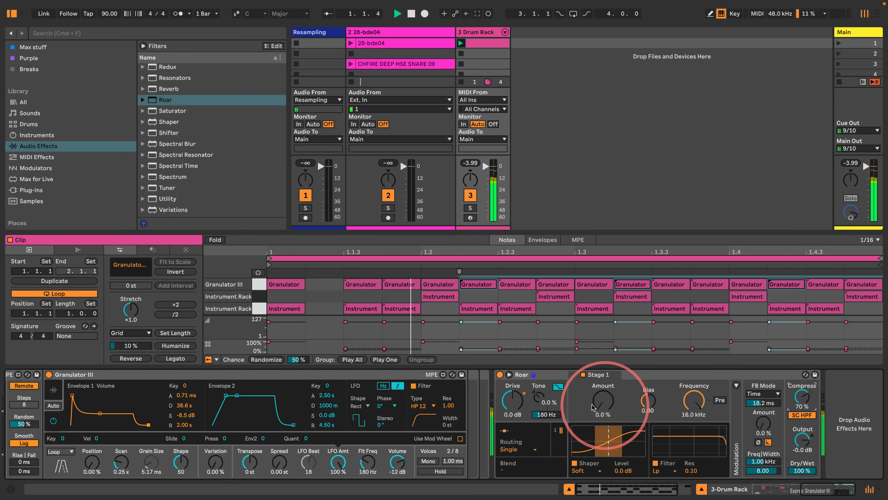
pyautogui.moveTo(498, 407); pyautogui.dragTo(518, 399)
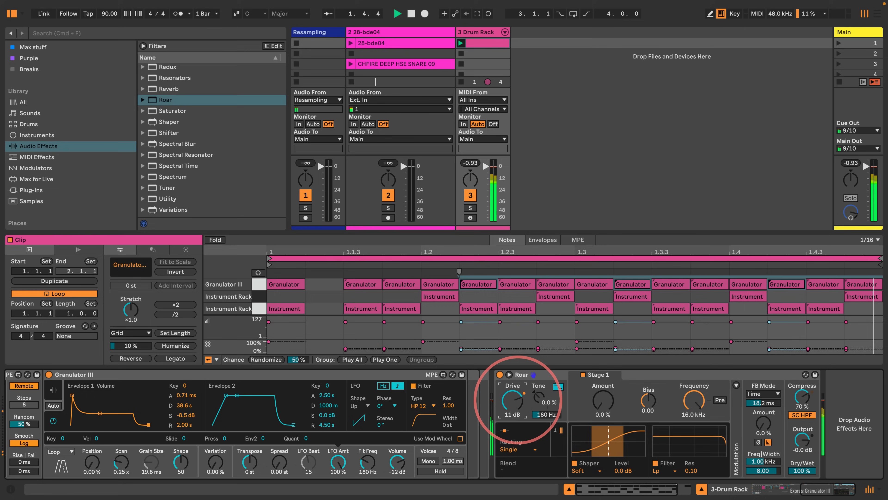
pyautogui.click(514, 448)
pyautogui.click(516, 434)
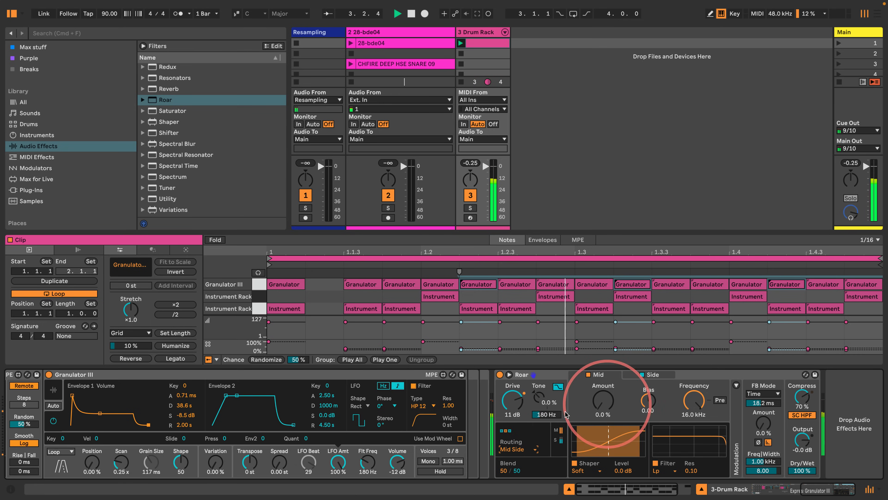
pyautogui.click(517, 449)
pyautogui.click(516, 437)
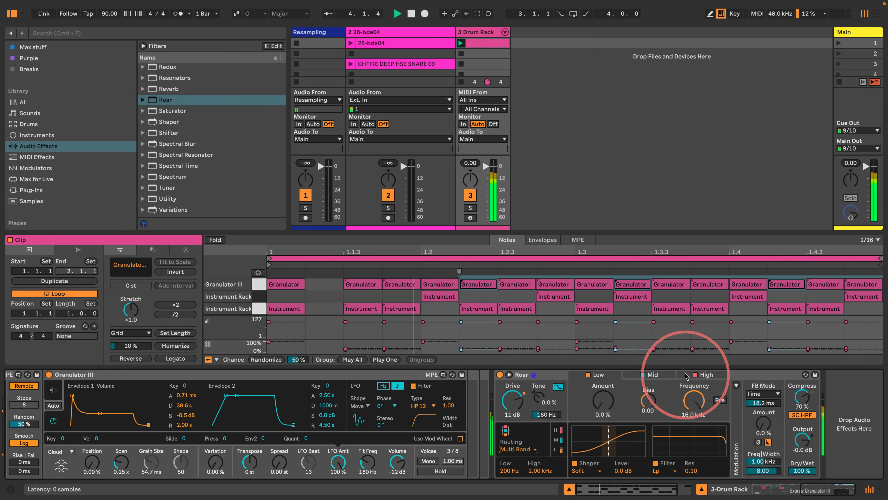
# - Give Roar's High band an Hp filter at about 746 Hz and 39% Amount, and set the Low band's Amount to about 20%
pyautogui.click(703, 374)
pyautogui.click(665, 474)
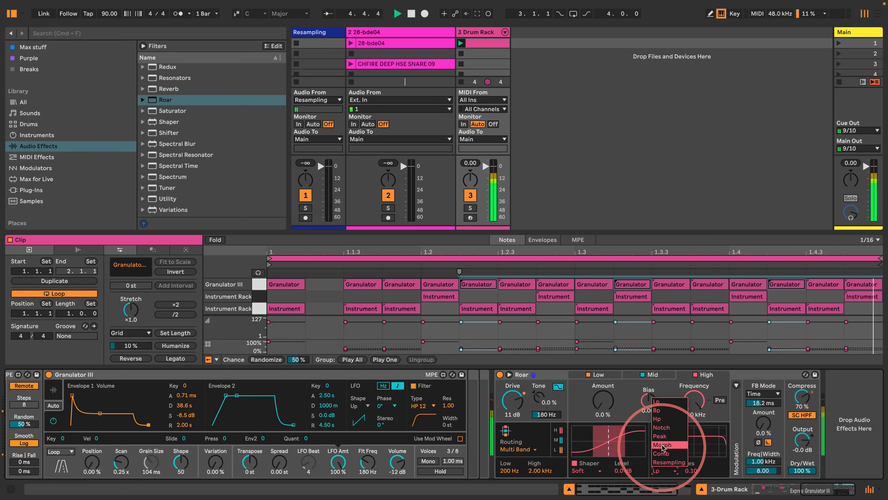
pyautogui.click(667, 421)
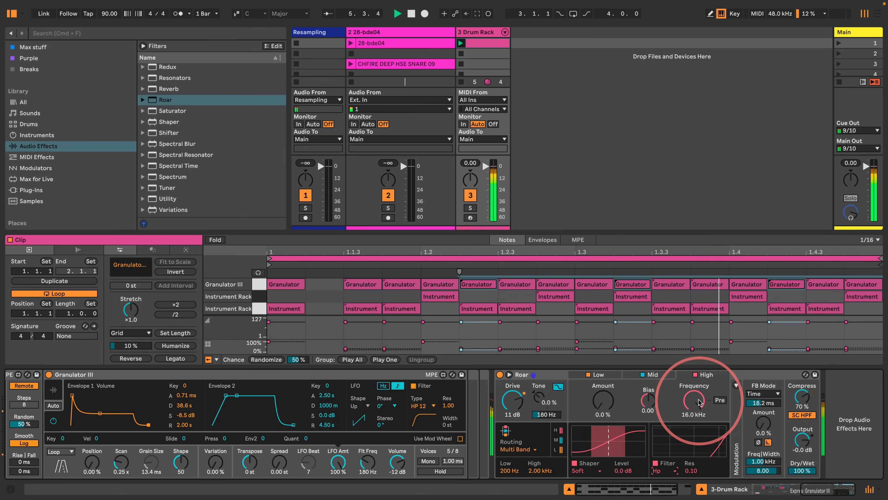
pyautogui.moveTo(694, 400); pyautogui.dragTo(694, 414)
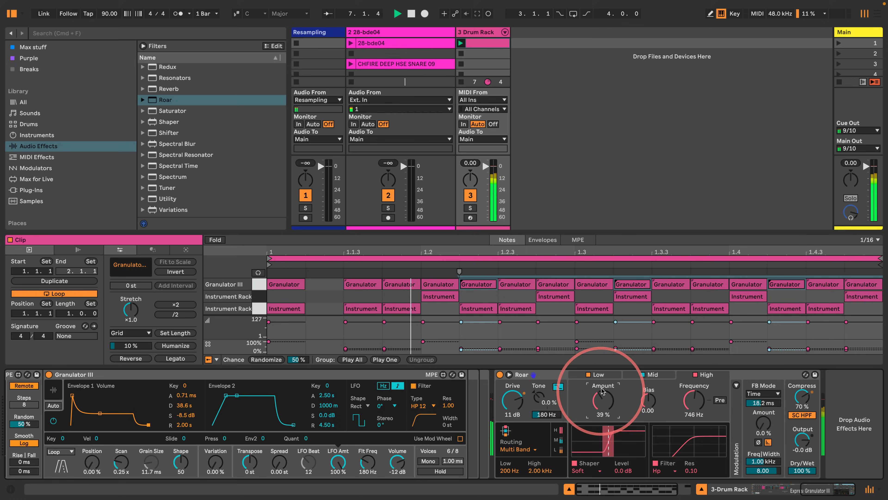
pyautogui.click(595, 375)
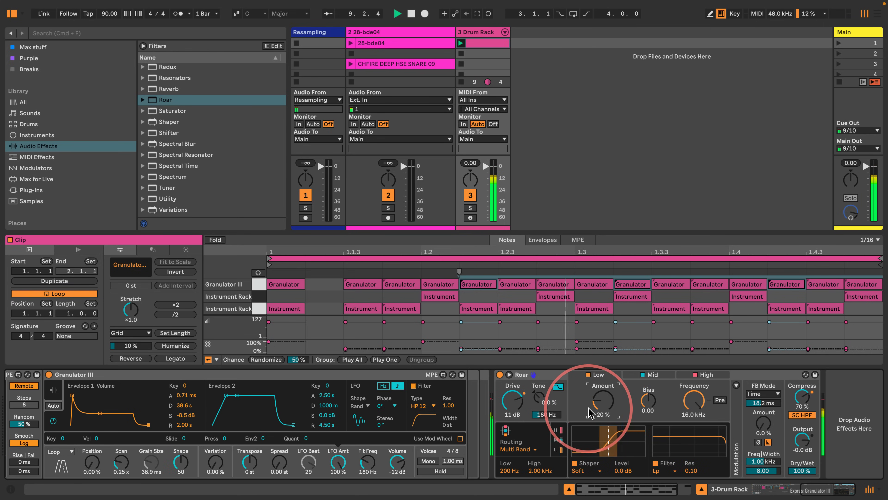
# - Open the device chain of the Granulator III pad in the Drum Rack
pyautogui.hscroll(-15, 588, 409)
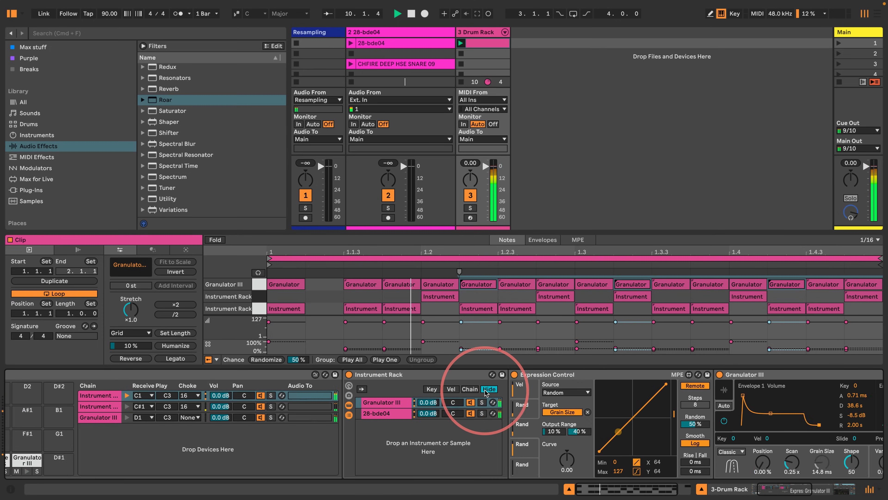
pyautogui.hscroll(-5, 486, 391)
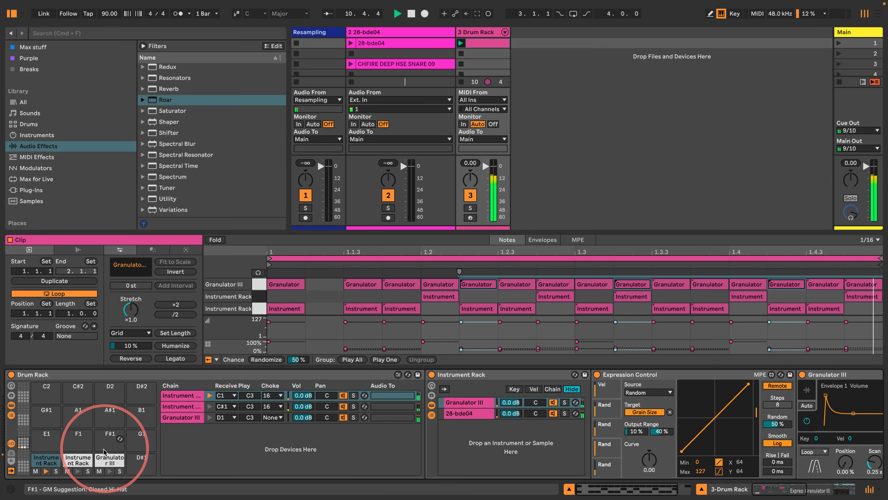
pyautogui.click(110, 460)
pyautogui.hscroll(20, 504, 408)
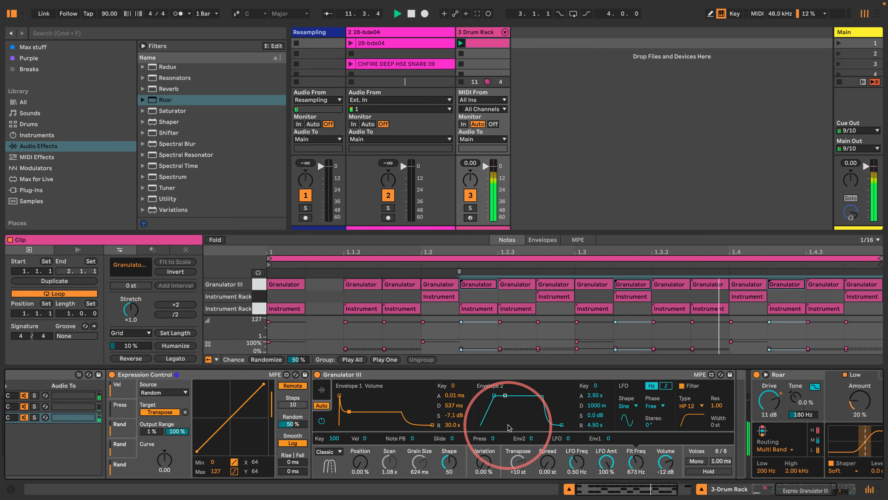
# - Rename the Drum Rack's Granulator III chain to Ride and lower its Envelope 1 sustain to -inf dB with about 2.38 s decay
pyautogui.hscroll(-19, 371, 406)
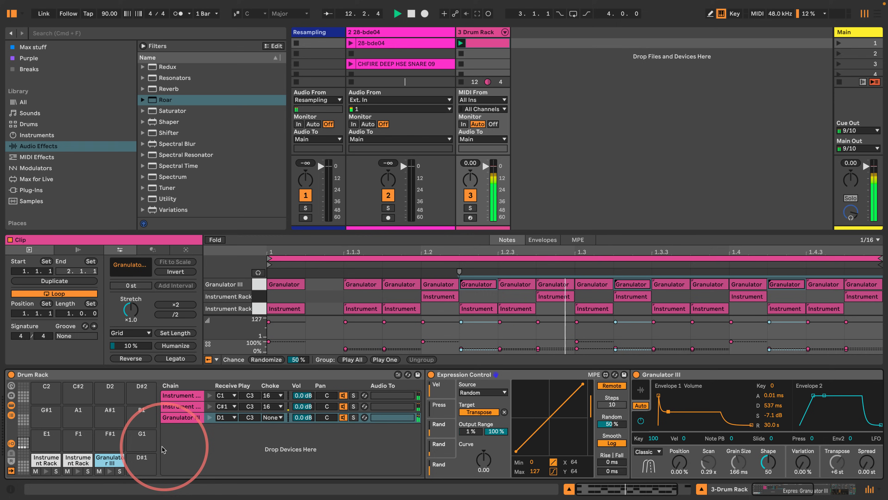
pyautogui.press('super+r')
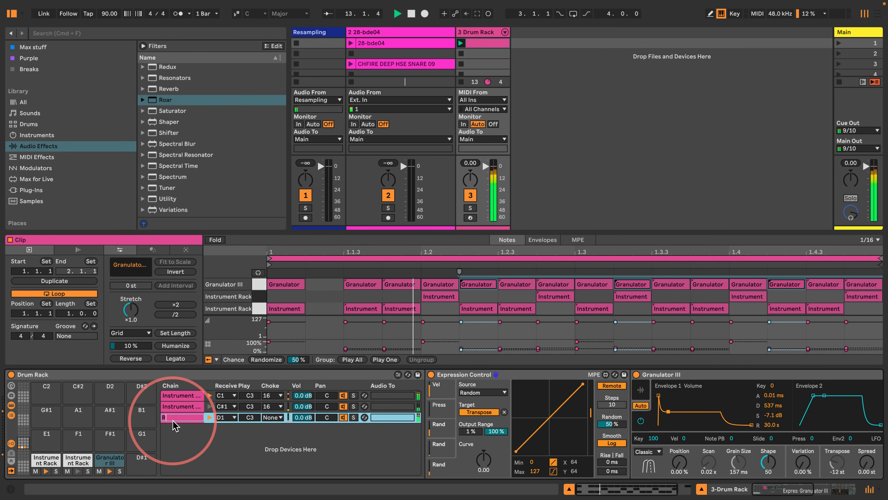
pyautogui.press('Return')
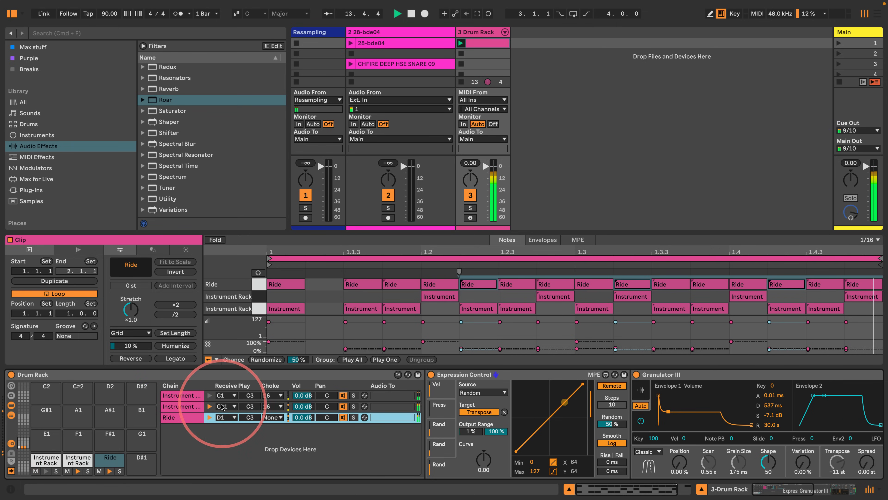
pyautogui.hscroll(15, 682, 403)
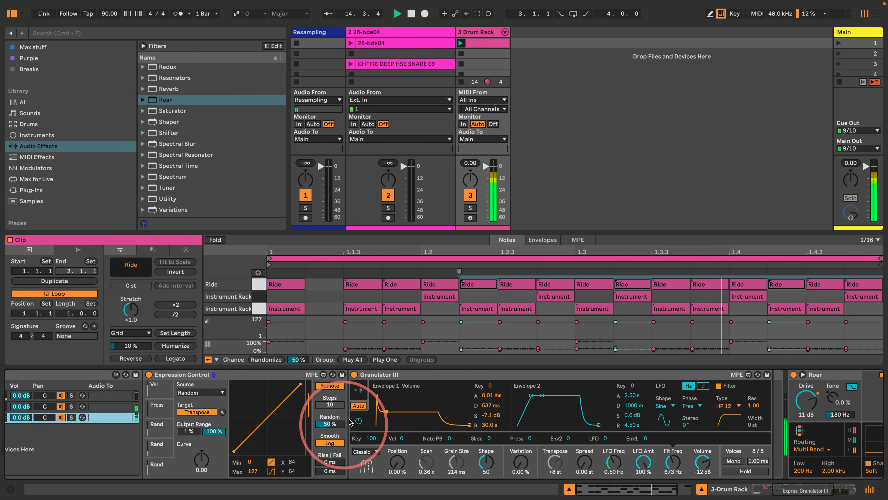
pyautogui.moveTo(386, 411); pyautogui.dragTo(390, 421)
# - In the C1 Instrument Rack's Granulator III, set Envelope 1 to about 16.2 s decay and -inf dB sustain
pyautogui.hscroll(-15, 367, 426)
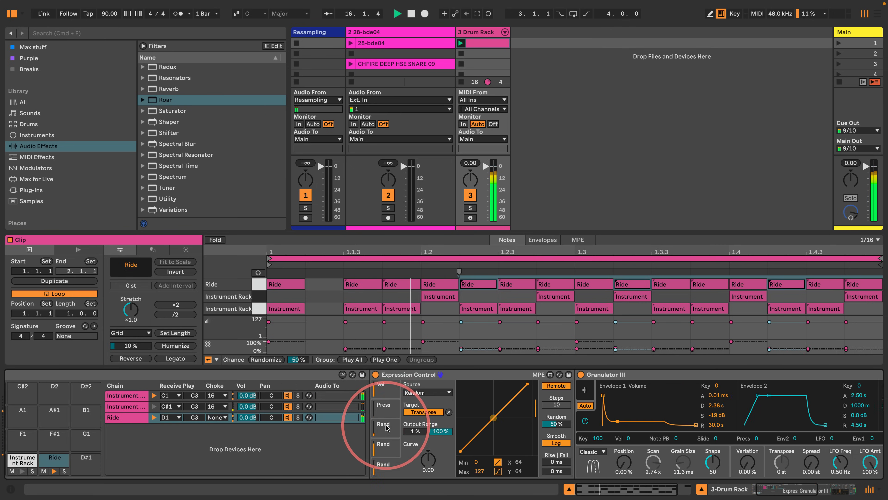
pyautogui.click(198, 395)
pyautogui.hscroll(10, 668, 391)
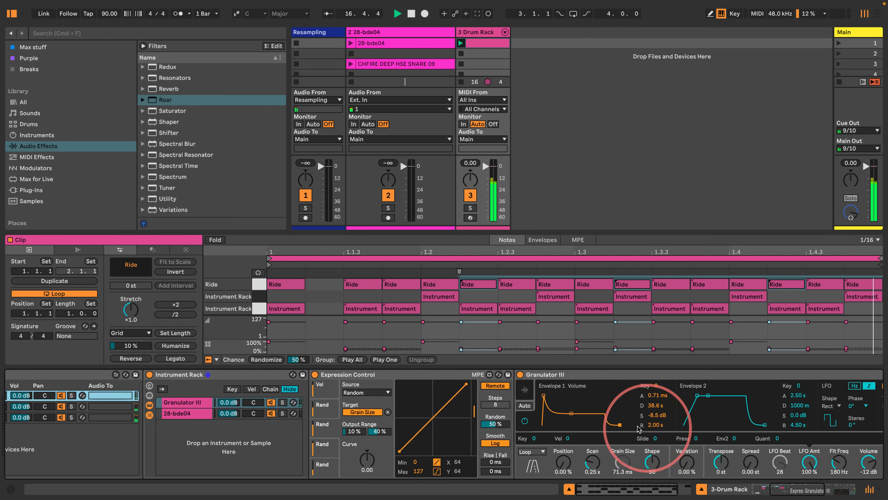
pyautogui.moveTo(570, 415); pyautogui.dragTo(566, 437)
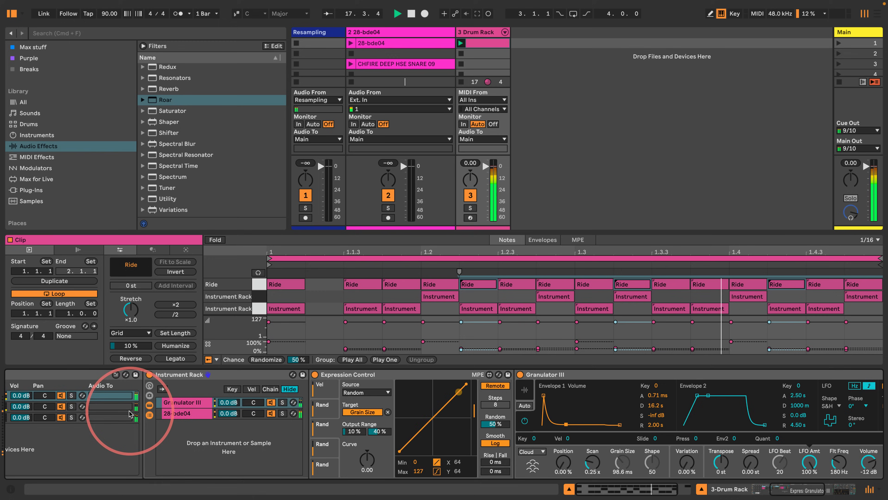
# - In the C#1 Instrument Rack's Granulator III, show the envelopes and set Envelope 1's decay to about 16.2 s
pyautogui.hscroll(-10, 140, 419)
pyautogui.click(84, 406)
pyautogui.hscroll(10, 495, 388)
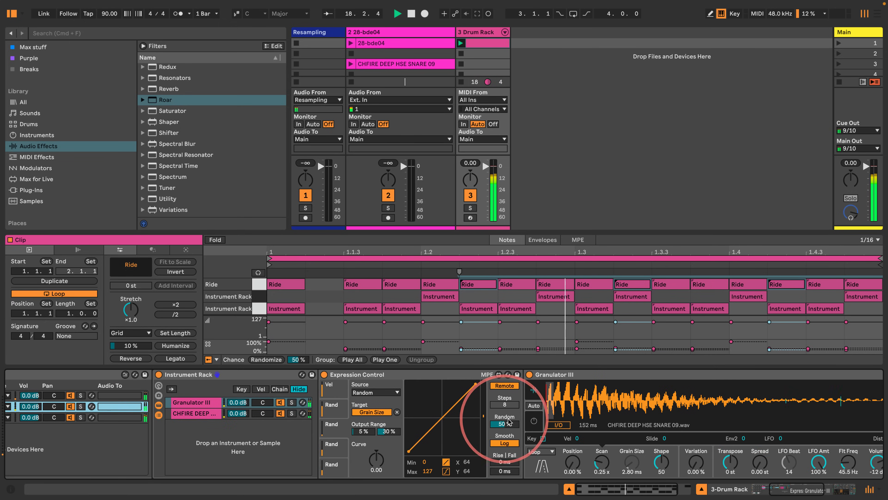
pyautogui.click(533, 422)
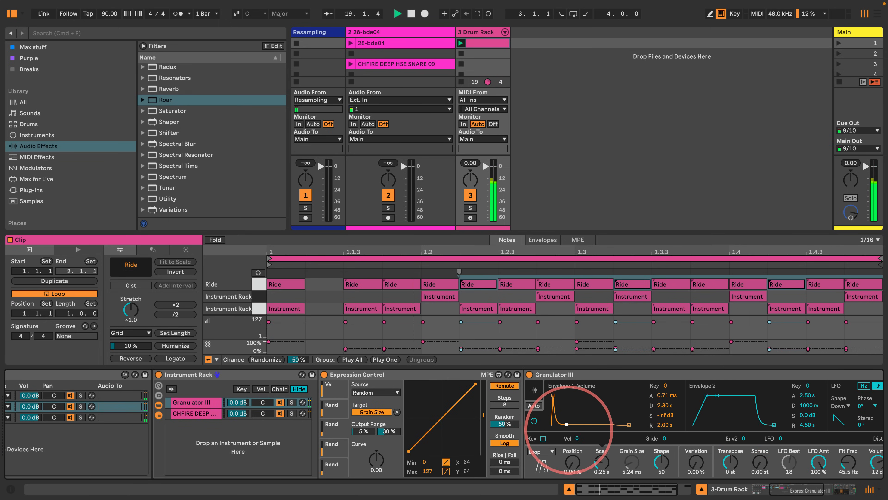
pyautogui.moveTo(569, 424); pyautogui.dragTo(573, 424)
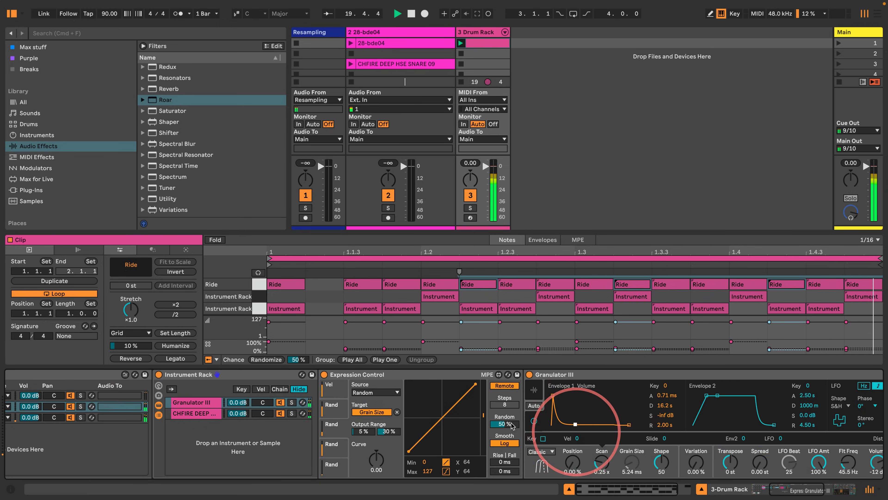
# - Reshape the Ride chain's Granulator III Envelope 1 to about 8.88 s decay, -inf dB sustain and 2.00 s release
pyautogui.hscroll(-5, 349, 420)
pyautogui.click(89, 417)
pyautogui.moveTo(565, 419); pyautogui.dragTo(433, 460)
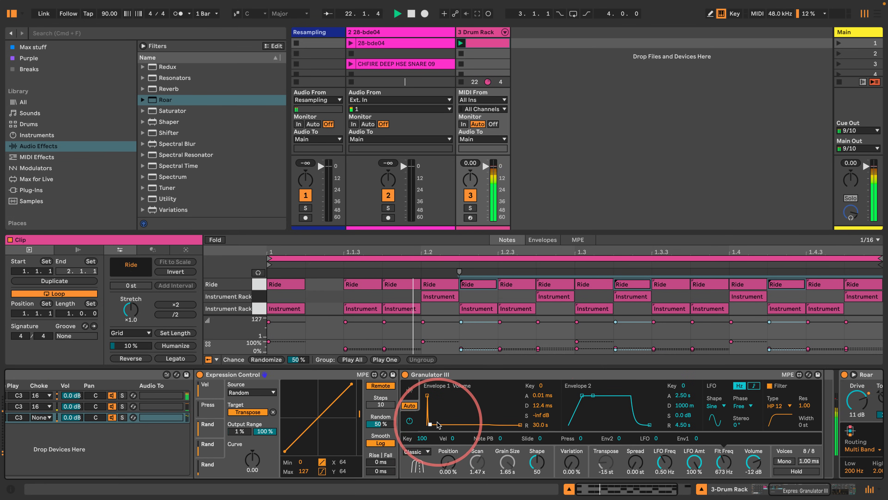
pyautogui.moveTo(430, 425); pyautogui.dragTo(441, 423)
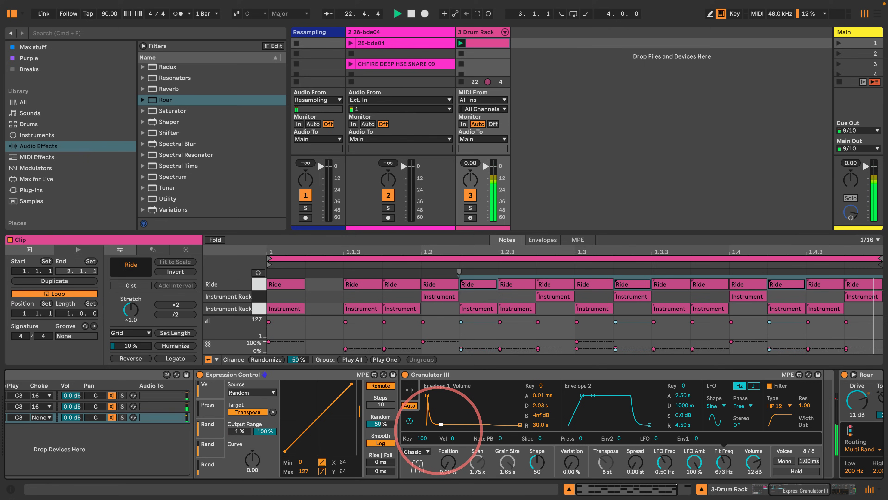
pyautogui.moveTo(542, 425); pyautogui.dragTo(542, 410)
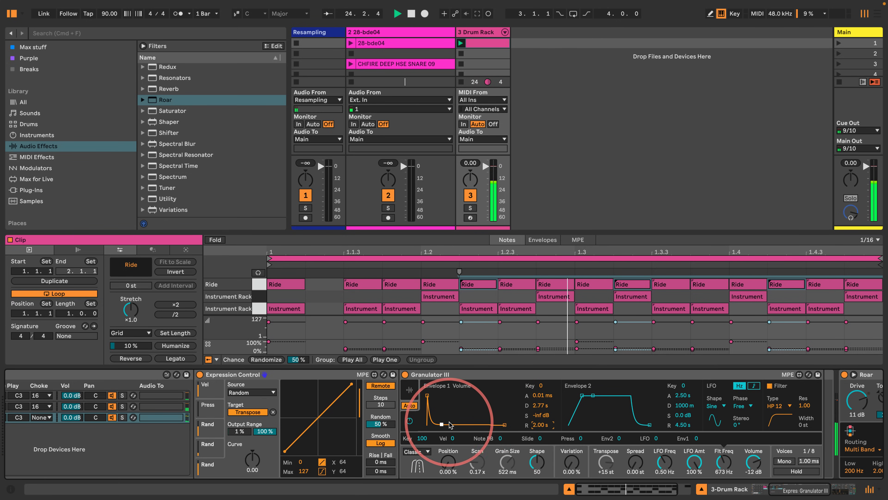
pyautogui.moveTo(440, 425); pyautogui.dragTo(444, 425)
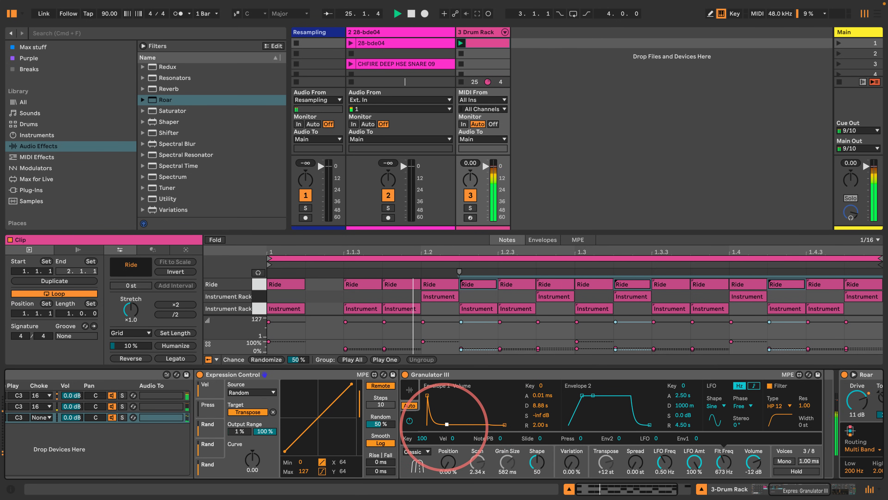
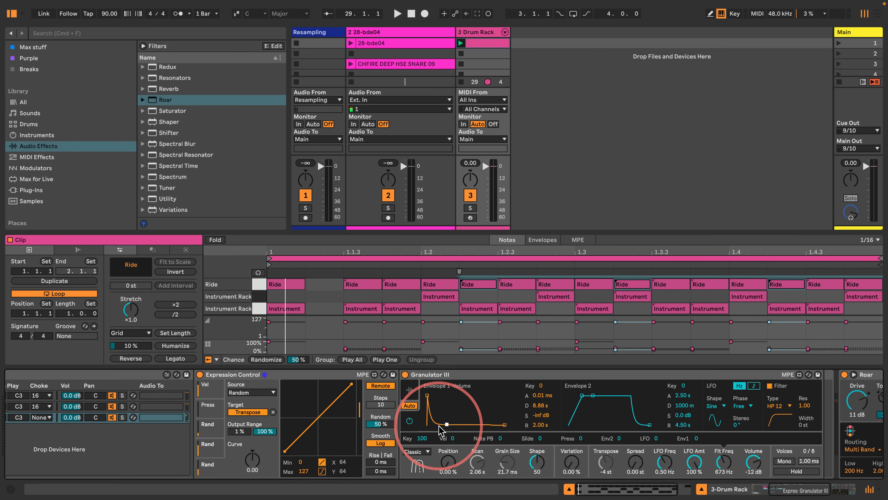
# - Start playback, add the Beat Repeat audio effect after Roar, and set its Chance to 15%
pyautogui.press('space')
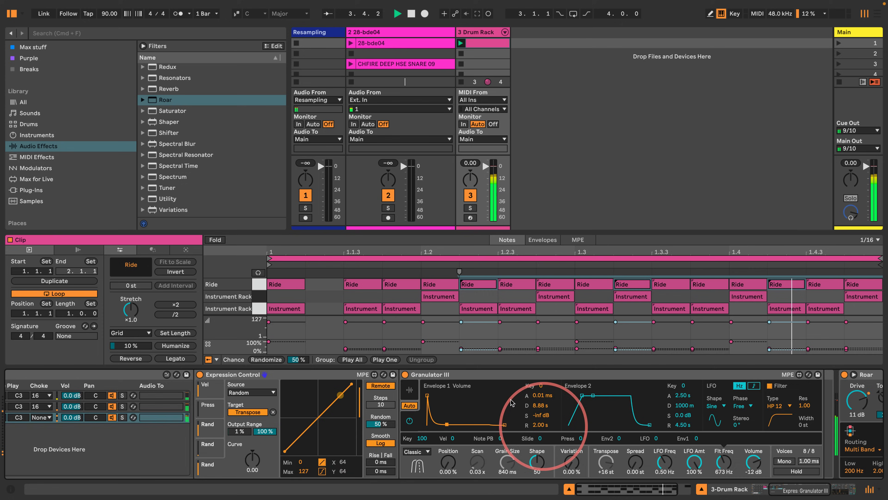
pyautogui.hscroll(10, 454, 420)
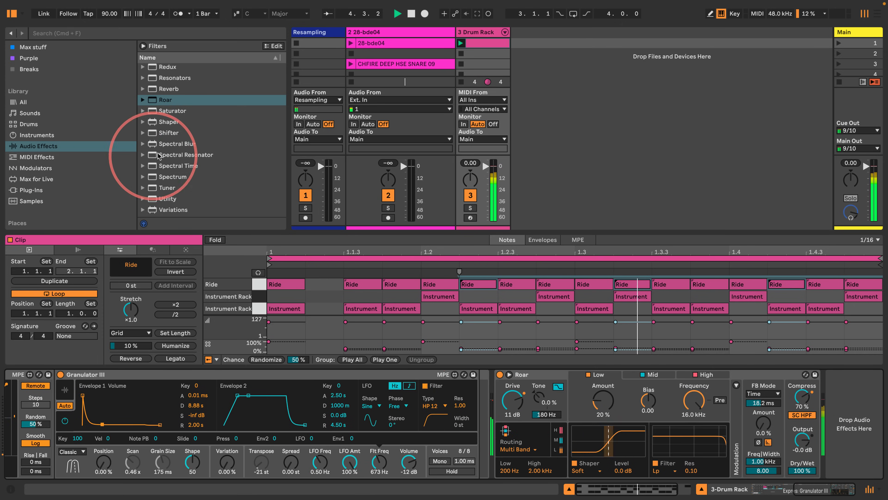
pyautogui.scroll(15, 166, 151)
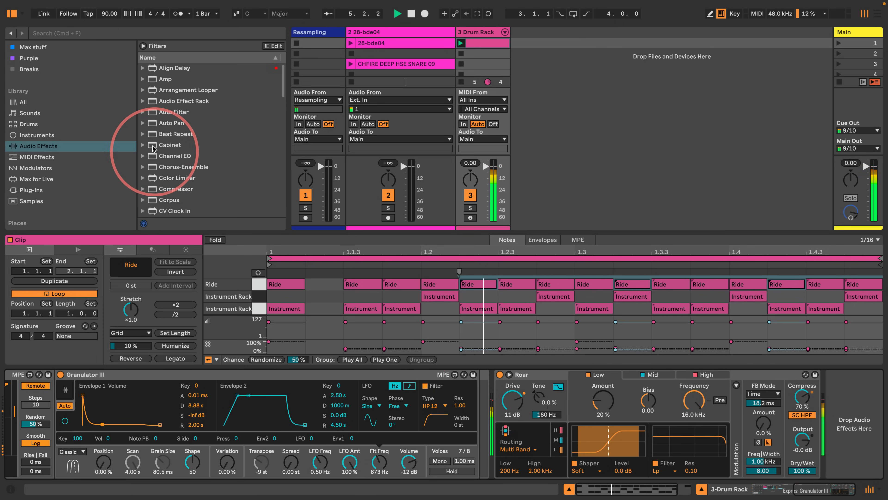
pyautogui.click(172, 134)
pyautogui.press('Return')
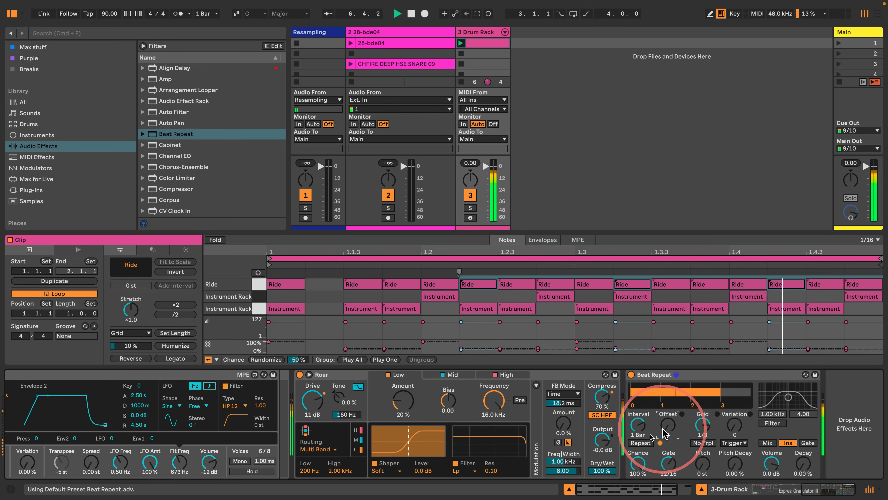
pyautogui.moveTo(628, 457); pyautogui.dragTo(615, 475)
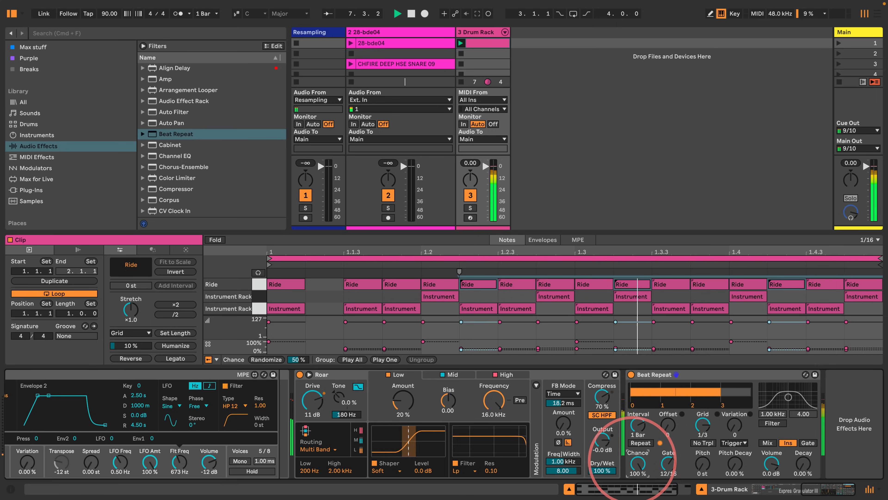
# - Duplicate Beat Repeat and set the copy's Offset to 4/16
pyautogui.click(653, 377)
pyautogui.press('super+d')
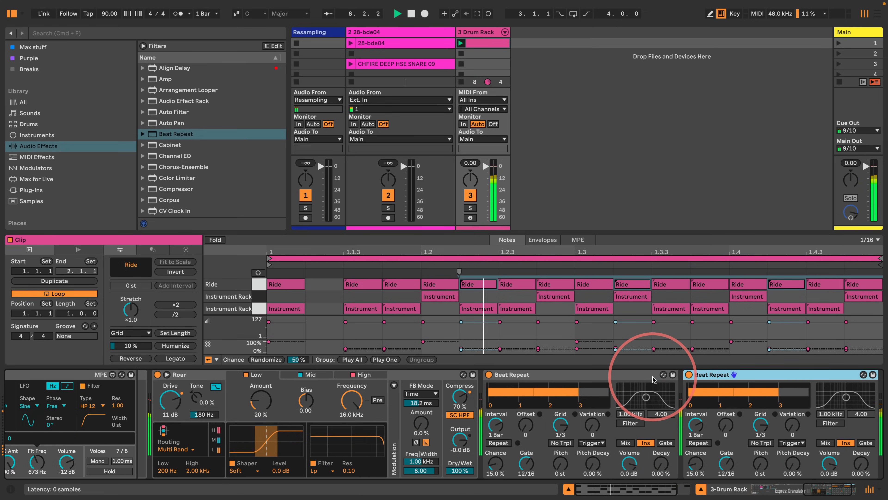
pyautogui.moveTo(666, 428); pyautogui.dragTo(654, 402)
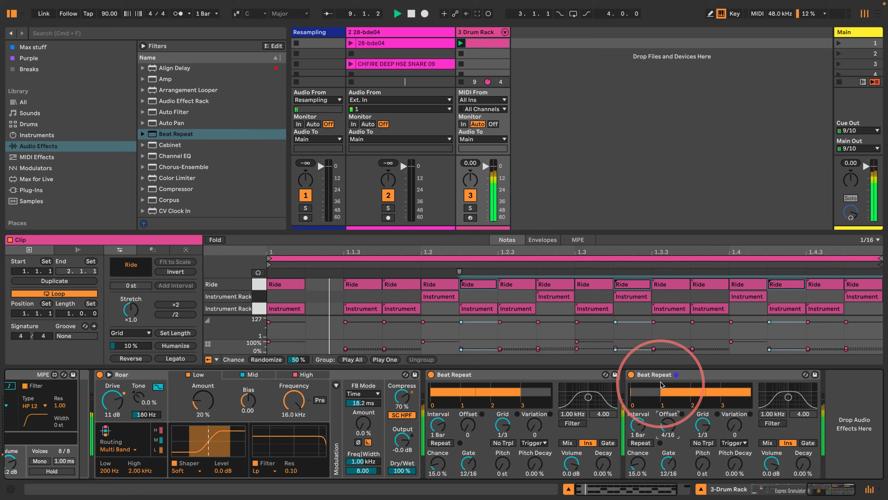
# - Duplicate the second Beat Repeat and give the third one a 1/16 Grid, 12/16 Offset and 4/16 Gate
pyautogui.click(658, 376)
pyautogui.press('super+d')
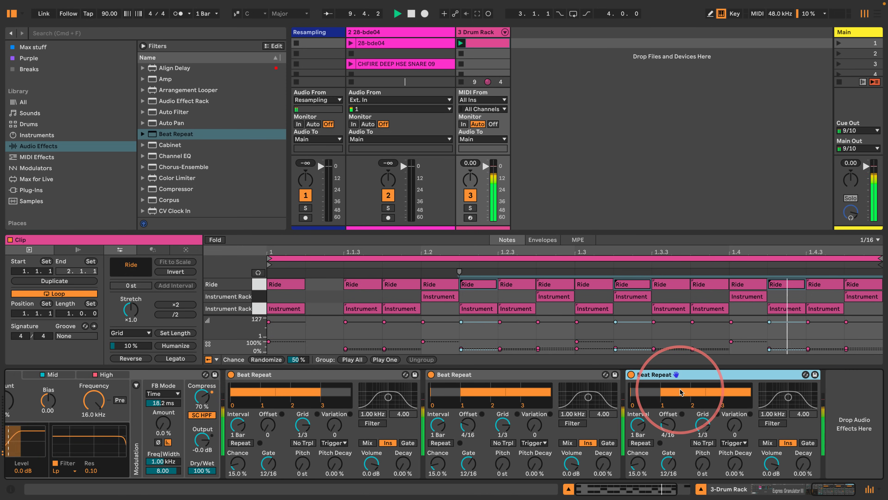
pyautogui.moveTo(703, 425); pyautogui.dragTo(617, 427)
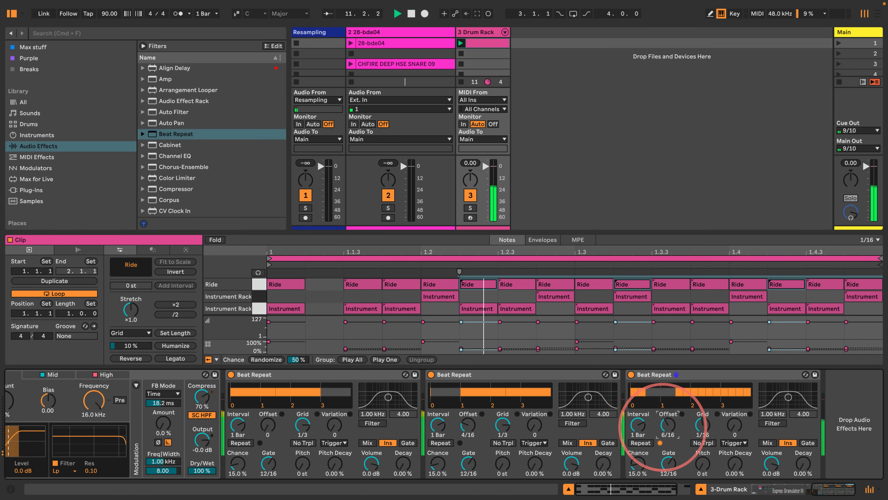
pyautogui.moveTo(663, 425); pyautogui.dragTo(658, 373)
pyautogui.moveTo(666, 455); pyautogui.dragTo(667, 468)
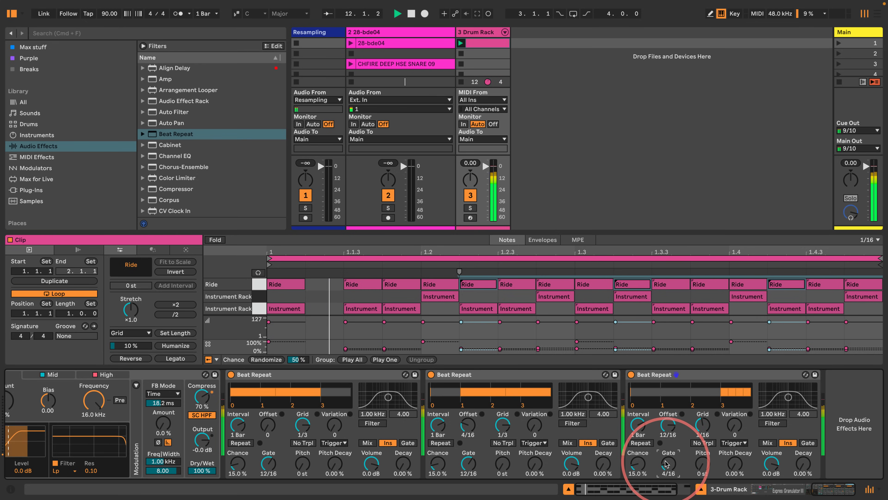
# - Open the C1 pad's Instrument Rack in the Drum Rack and solo its Granulator III chain
pyautogui.hscroll(-10, 479, 446)
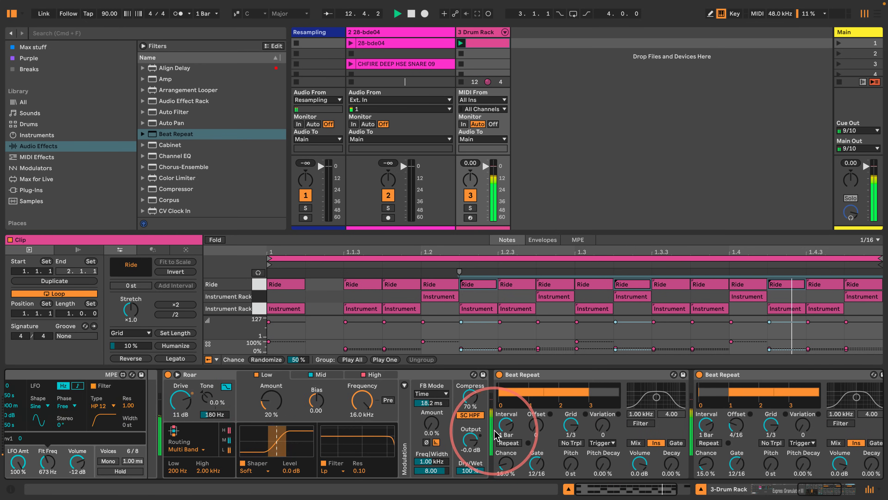
pyautogui.hscroll(-10, 489, 432)
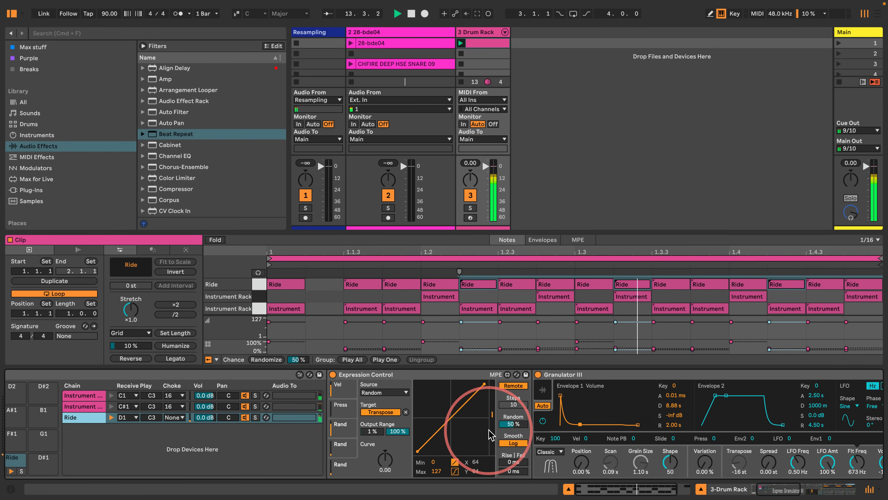
pyautogui.hscroll(-5, 343, 420)
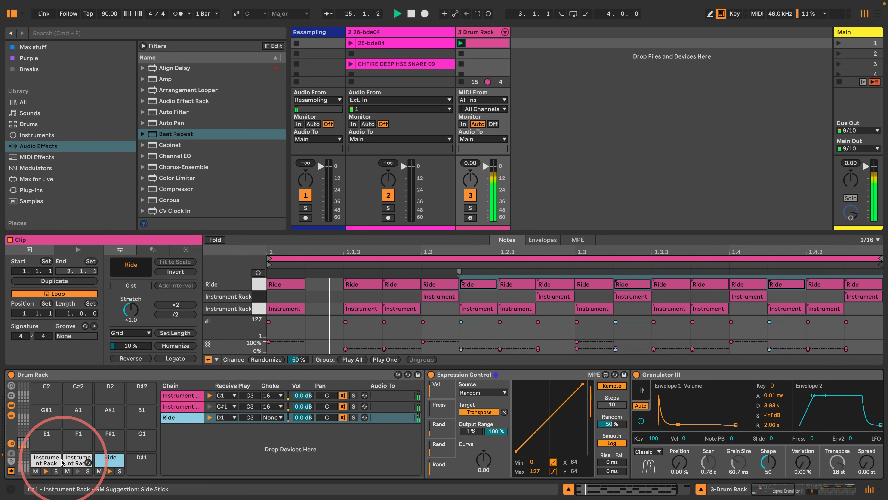
pyautogui.click(46, 460)
pyautogui.hscroll(10, 545, 409)
pyautogui.hscroll(5, 545, 409)
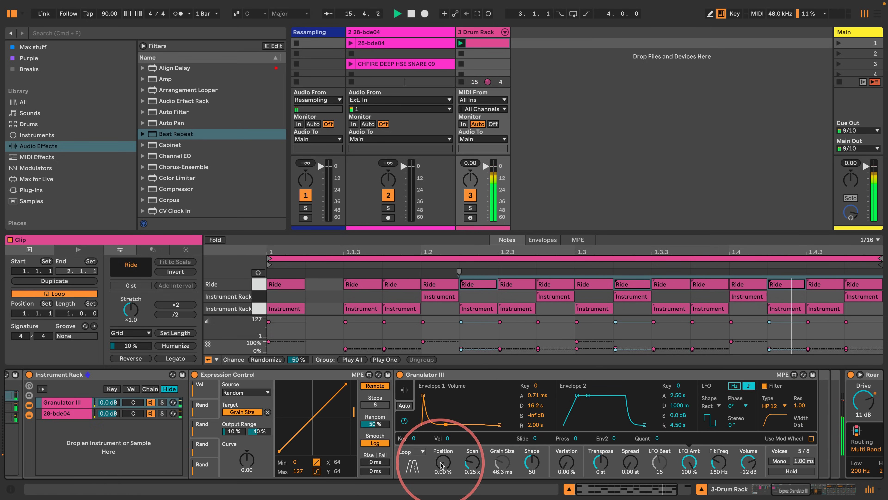
pyautogui.click(161, 402)
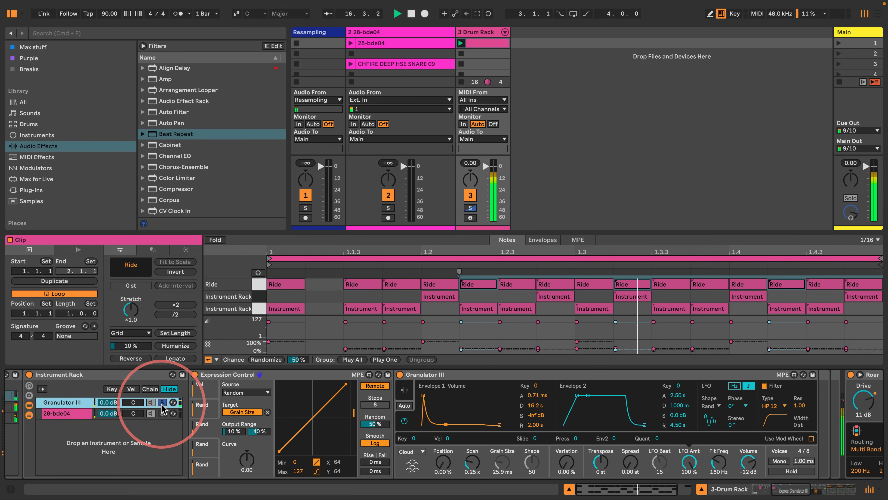
# - Unsolo the nested Granulator III chain, solo the whole C1 Instrument Rack chain instead, and bring its Granulator III into view
pyautogui.hscroll(-10, 162, 407)
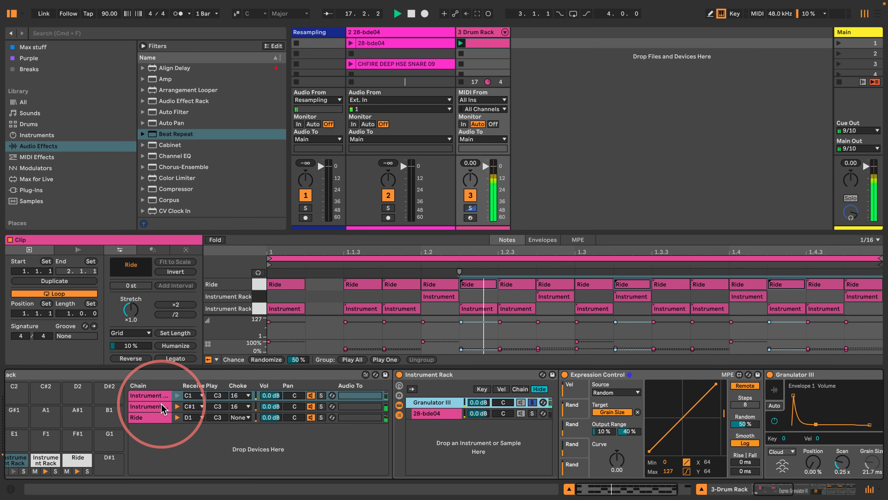
pyautogui.click(594, 387)
pyautogui.click(565, 402)
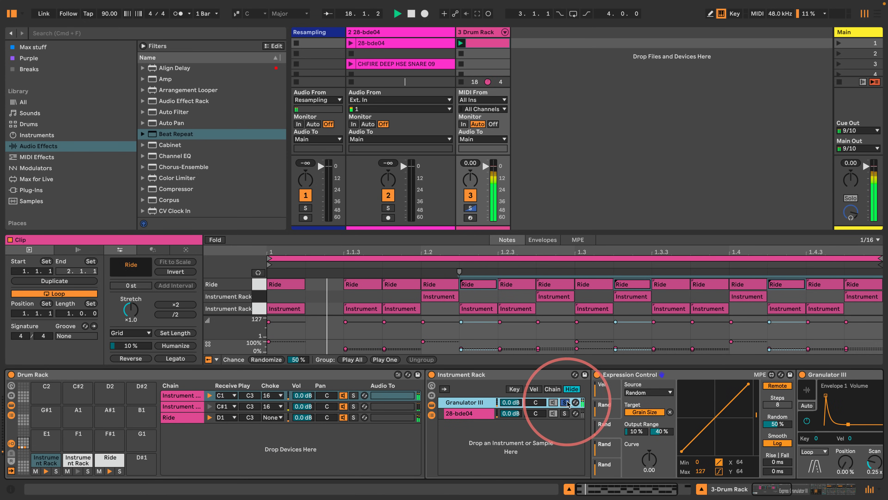
pyautogui.click(214, 397)
pyautogui.click(353, 395)
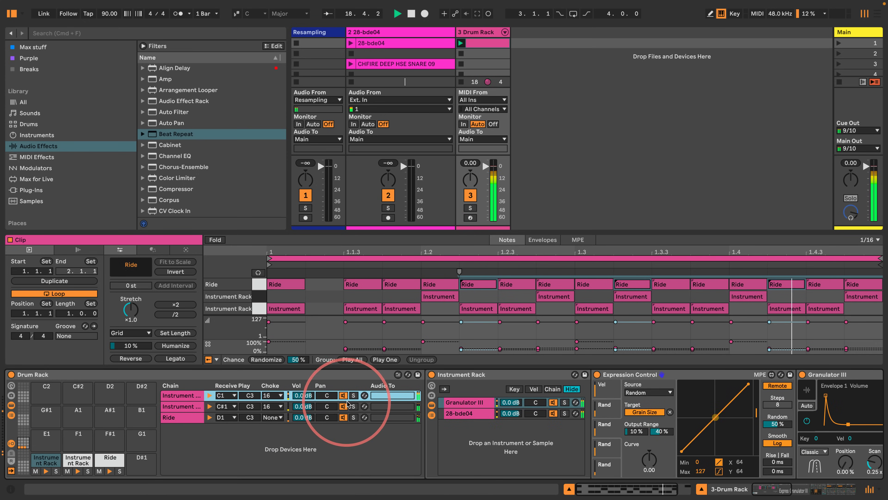
pyautogui.click(41, 461)
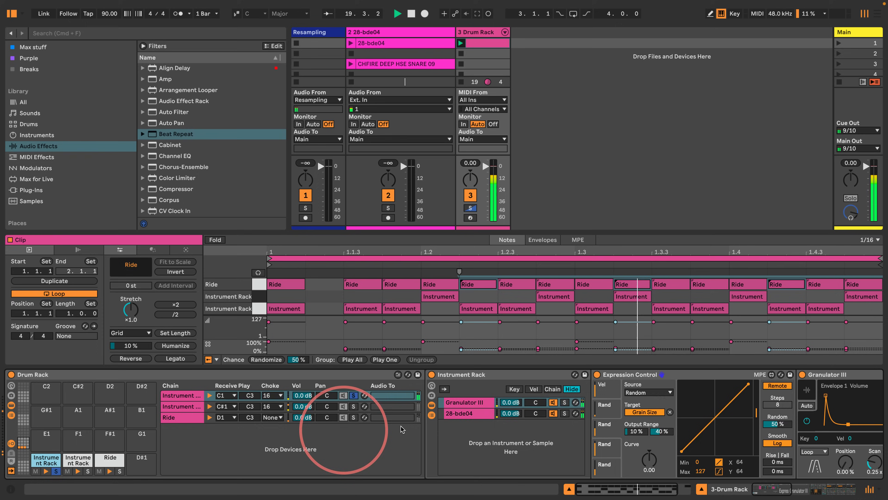
pyautogui.hscroll(10, 590, 416)
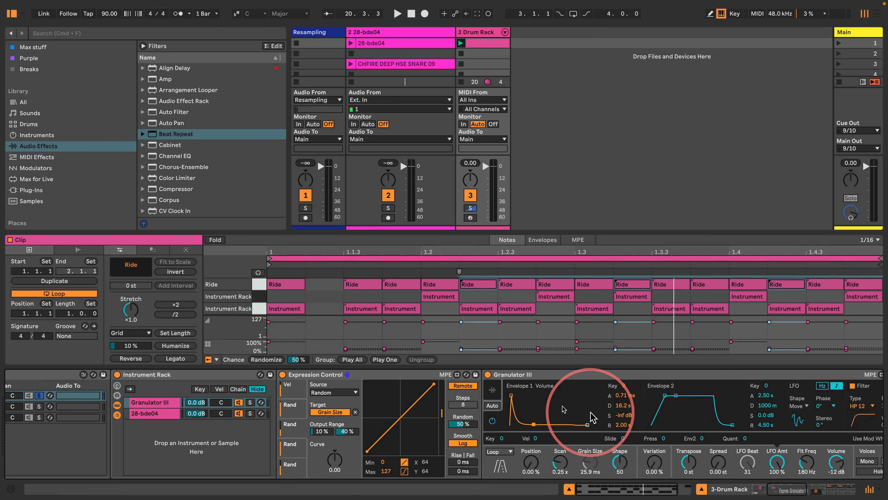
# - Play the clip and examine Granulator III's sample waveform, changing grain mode, and Scan control
pyautogui.hscroll(5, 566, 413)
pyautogui.press('space')
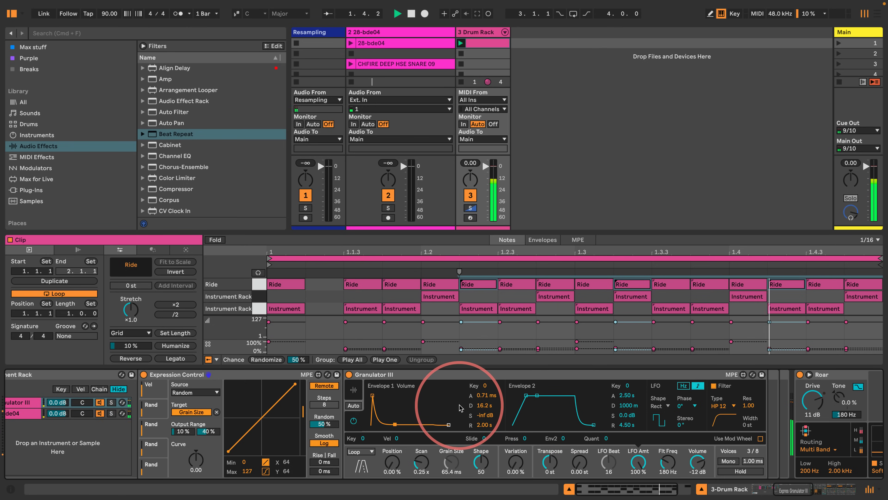
pyautogui.click(353, 390)
pyautogui.click(361, 451)
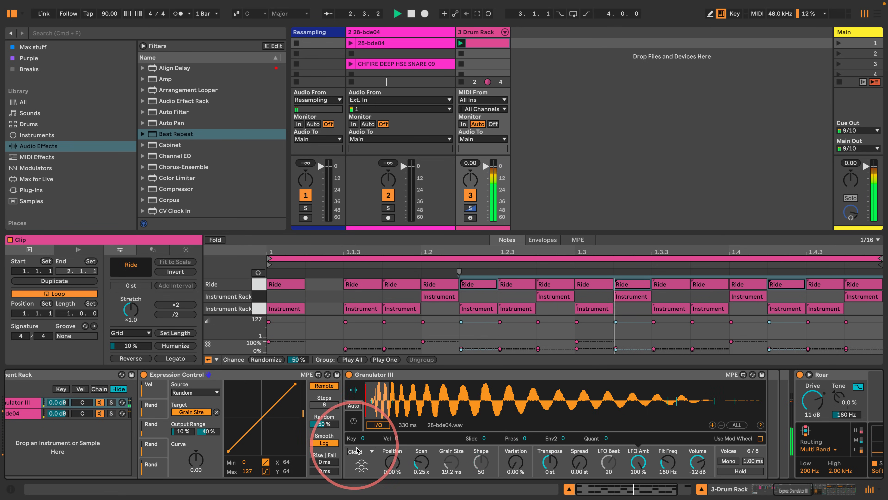
pyautogui.click(363, 460)
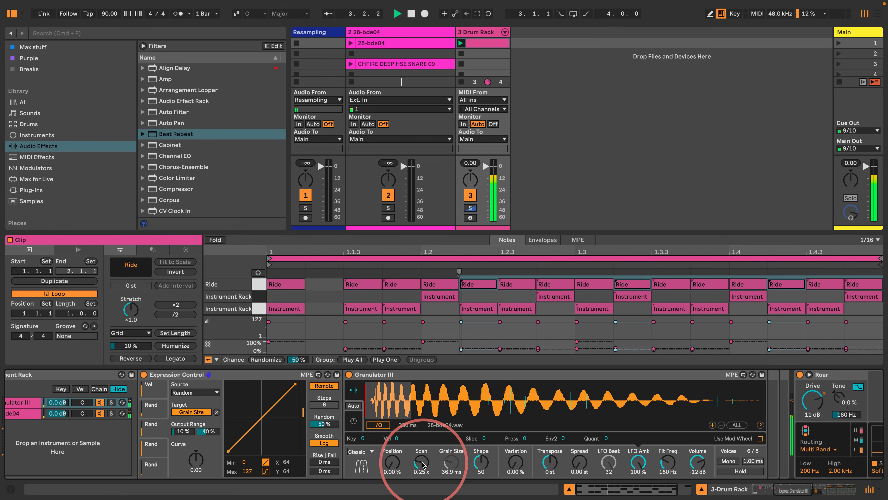
pyautogui.click(419, 466)
pyautogui.moveTo(416, 466)
pyautogui.mouseDown()
pyautogui.moveTo(406, 364)
pyautogui.moveTo(416, 474)
pyautogui.moveTo(420, 464)
pyautogui.moveTo(403, 471)
pyautogui.mouseUp()
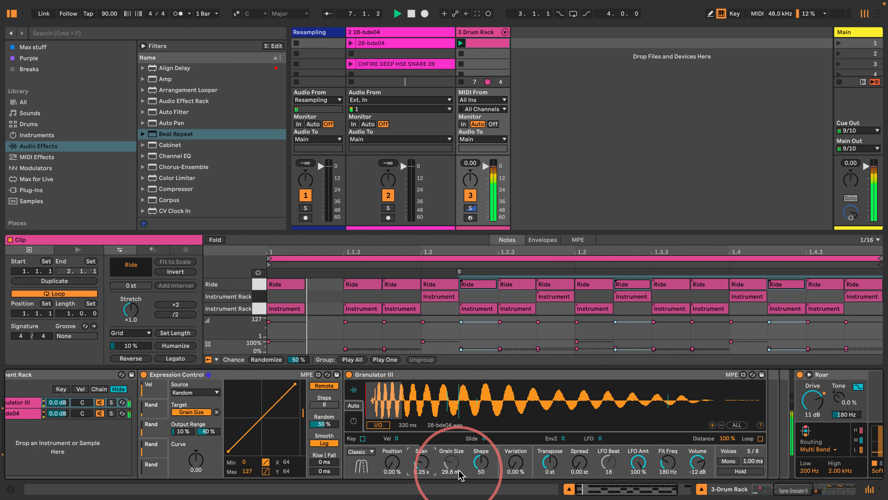
# - Raise Granulator III's Variation to 4.52% and set the LFO modulation amount for Position to 100
pyautogui.moveTo(515, 462); pyautogui.dragTo(515, 453)
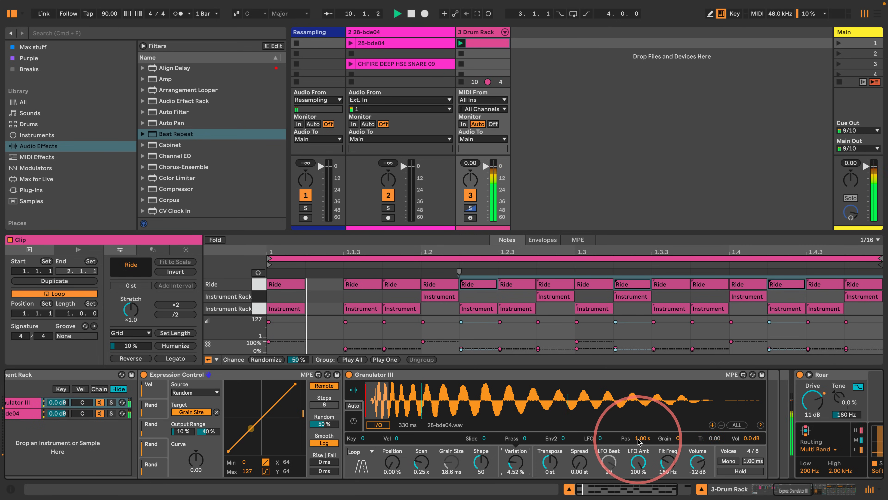
pyautogui.click(392, 461)
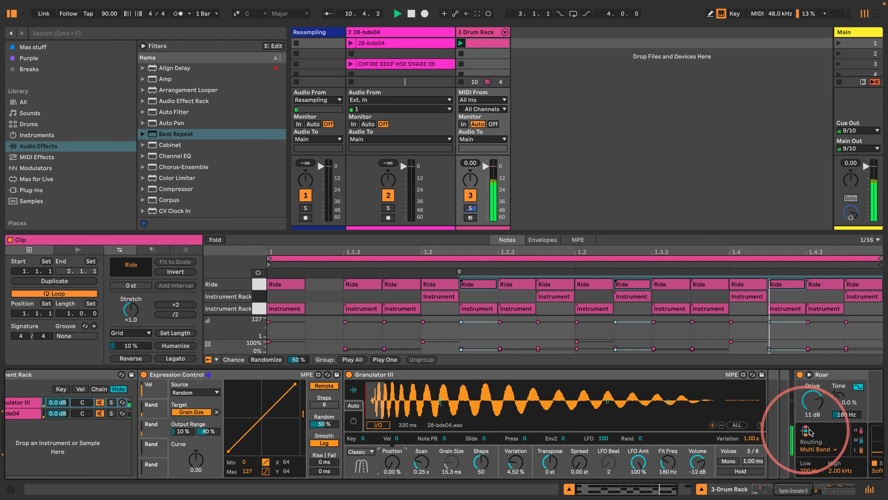
pyautogui.click(354, 421)
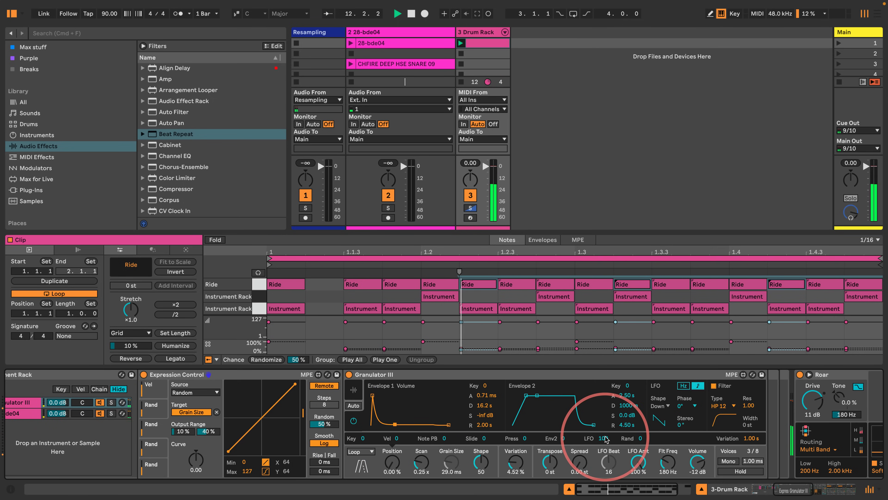
# - Set the Stereo offset of Granulator III's LFO to 45°
pyautogui.moveTo(681, 425); pyautogui.dragTo(681, 334)
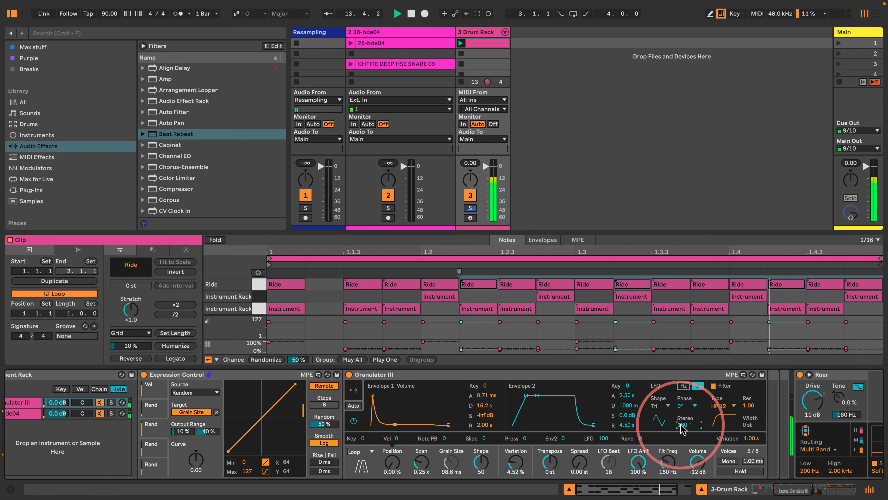
pyautogui.moveTo(682, 424); pyautogui.dragTo(686, 487)
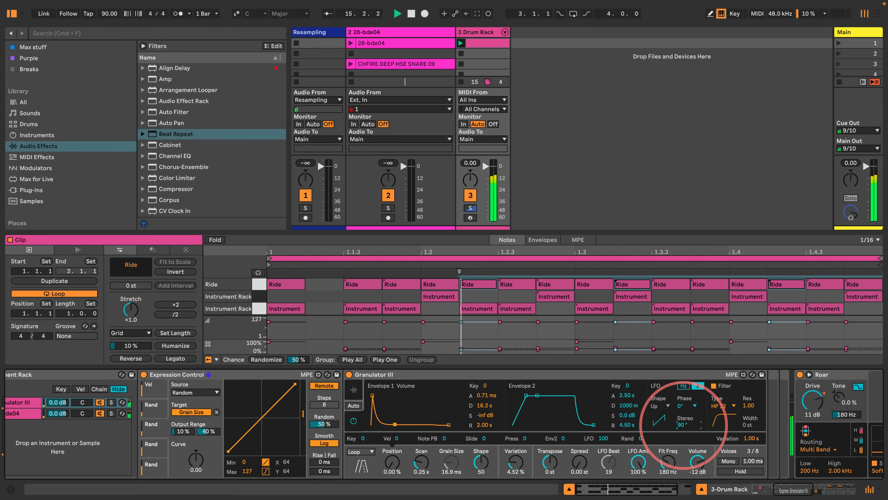
pyautogui.moveTo(684, 425); pyautogui.dragTo(680, 424)
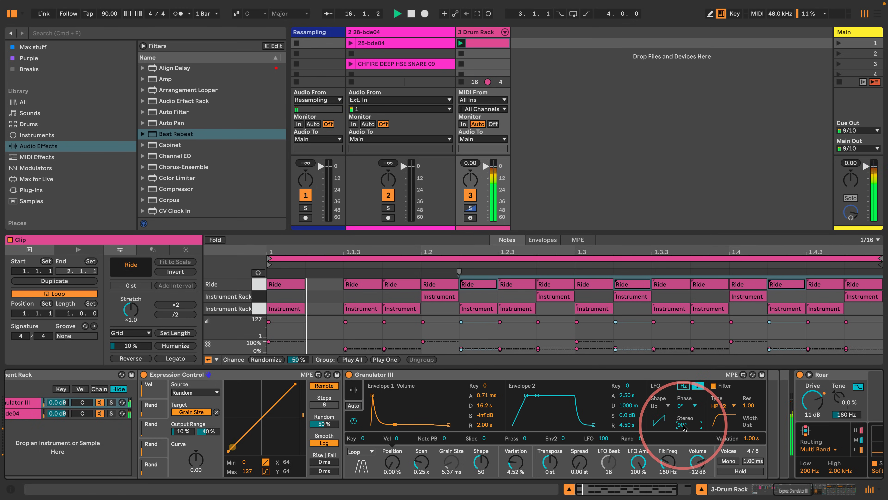
pyautogui.press('Return')
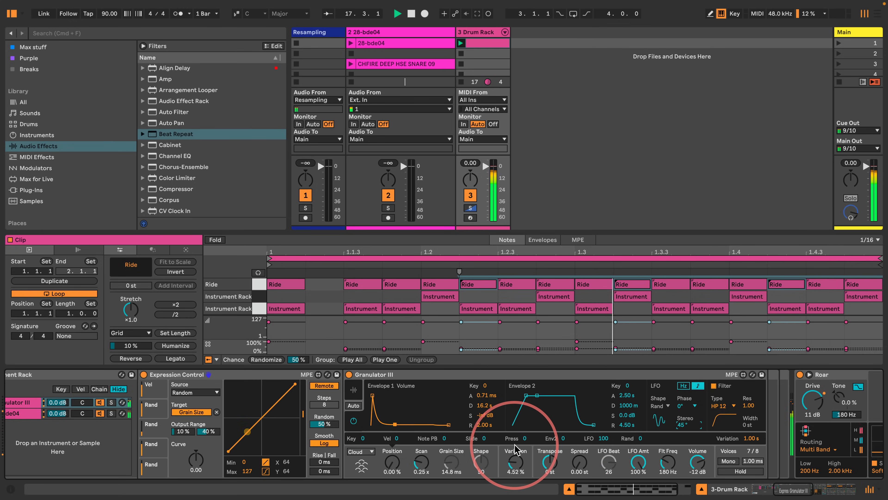
# - Try Granulator III's Variation at 100% and bring it down to 0.22%
pyautogui.moveTo(515, 448); pyautogui.dragTo(520, 342)
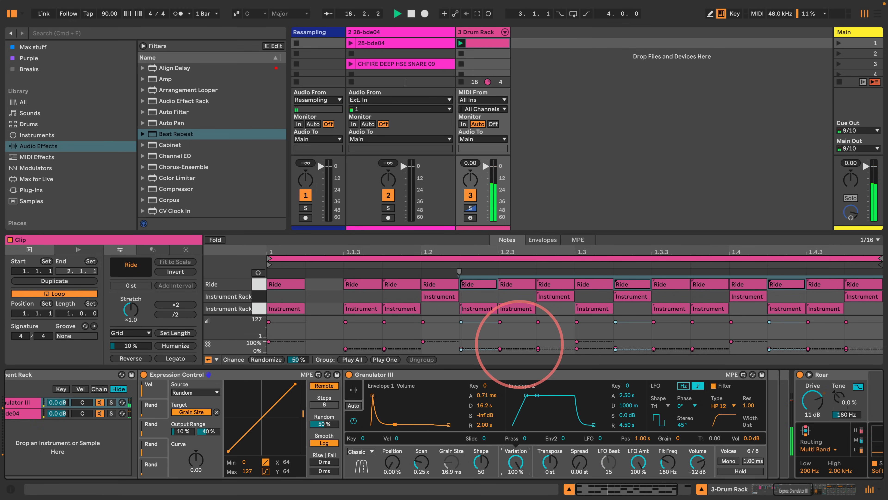
pyautogui.click(517, 463)
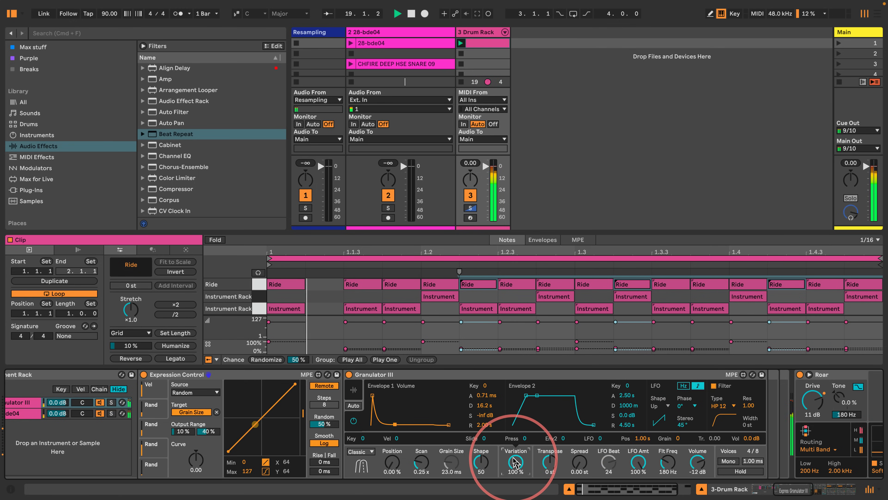
pyautogui.moveTo(515, 463); pyautogui.dragTo(514, 480)
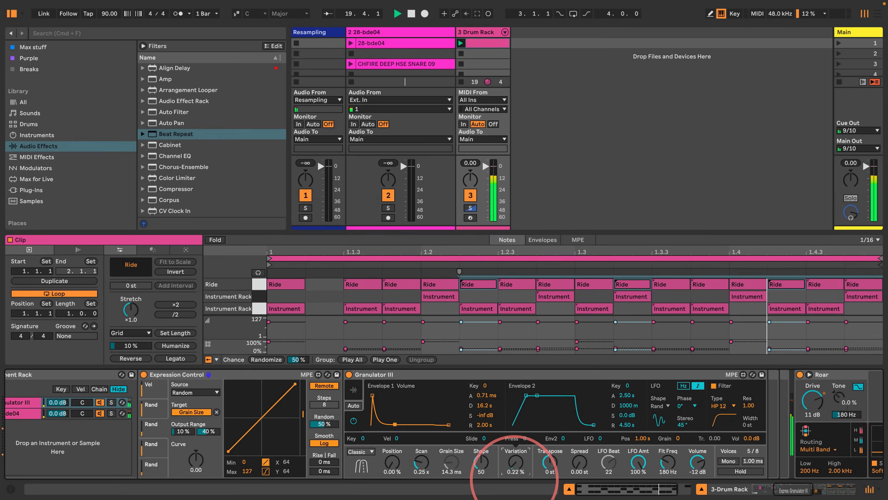
# - Change Expression Control's first slot from Velocity to Random, map it to Granulator III's Variation in Remote mode, and audition it
pyautogui.click(149, 385)
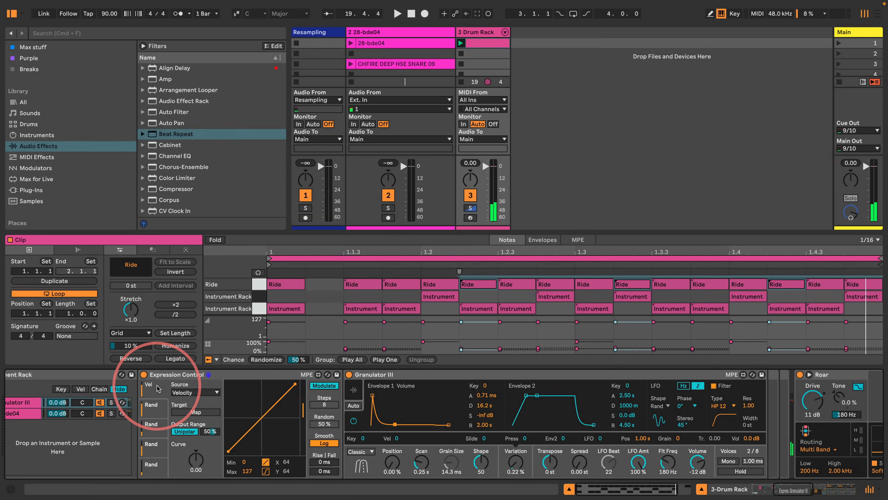
pyautogui.click(196, 393)
pyautogui.click(207, 424)
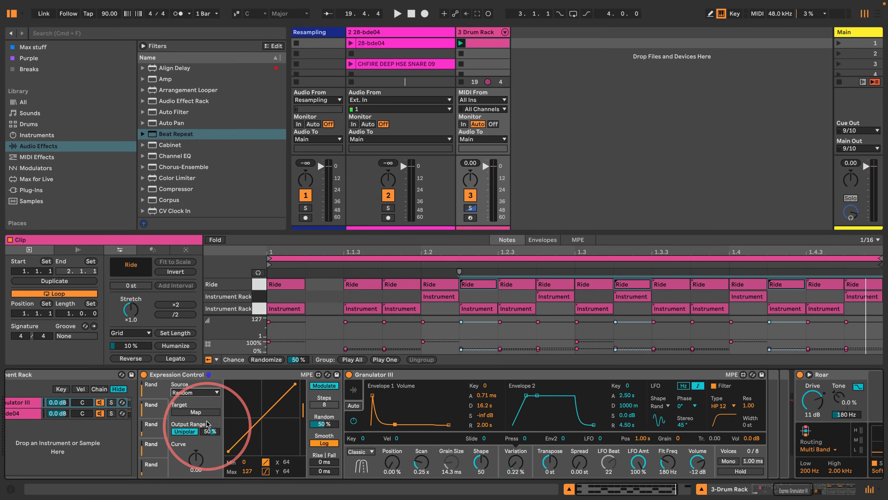
pyautogui.click(510, 459)
pyautogui.click(317, 387)
pyautogui.press('space')
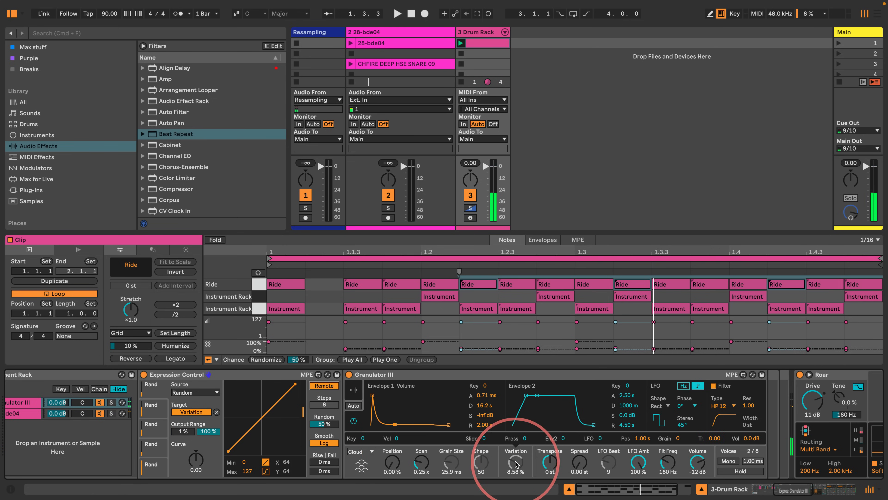
# - Unmap Variation from Expression Control's first slot and raise the Variation value manually to 36.8%
pyautogui.click(217, 411)
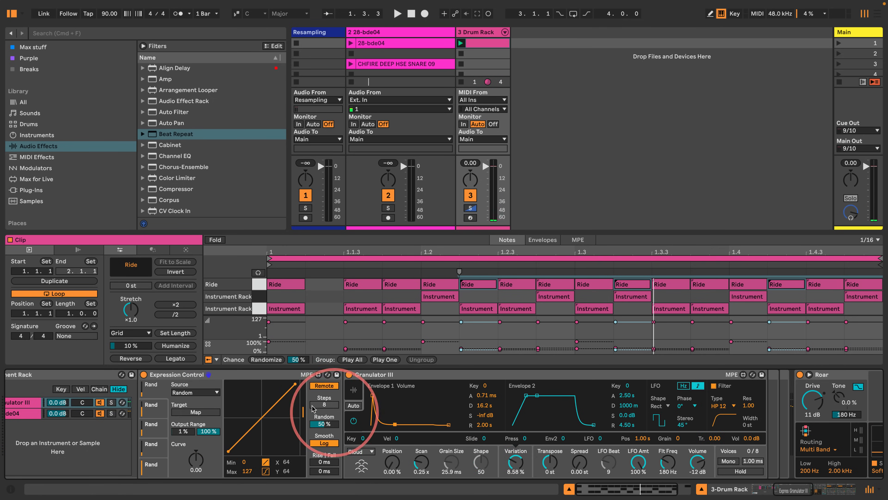
pyautogui.moveTo(515, 459); pyautogui.dragTo(473, 457)
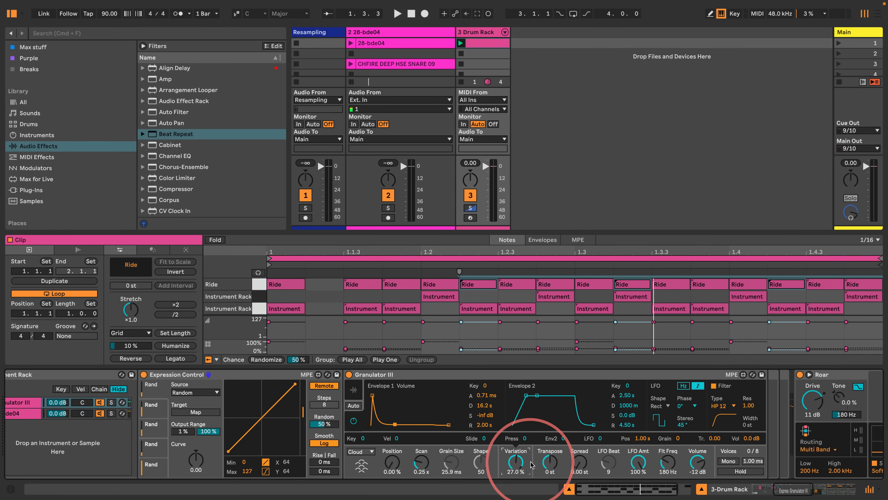
pyautogui.click(314, 386)
pyautogui.moveTo(515, 459); pyautogui.dragTo(516, 431)
# - Delete the Expression Control in front of Granulator III and set Variation to 8.04%
pyautogui.click(176, 373)
pyautogui.press('Delete')
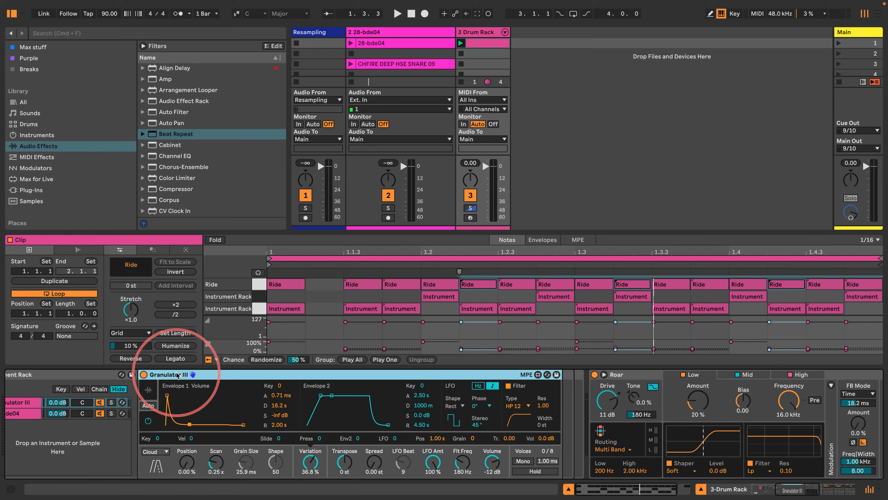
pyautogui.moveTo(310, 462); pyautogui.dragTo(308, 463)
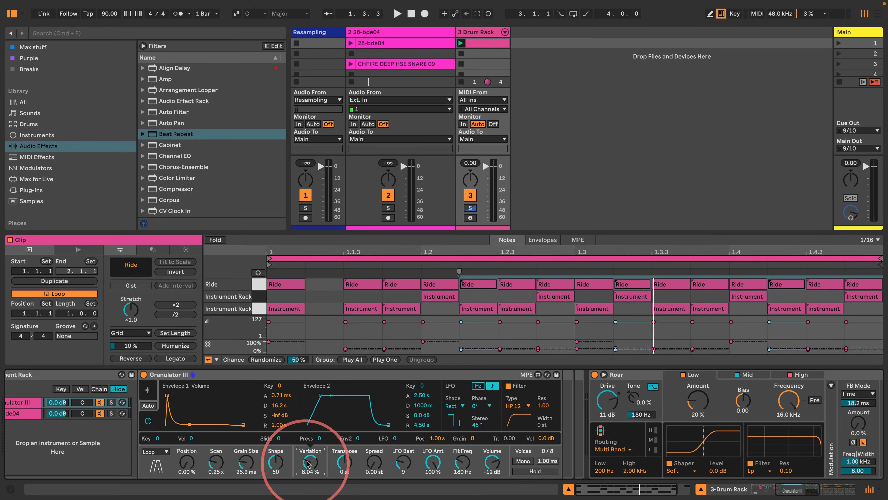
# - Insert a fresh Expression Control before Granulator III, delete it, and undo back to the original configured device
pyautogui.click(33, 170)
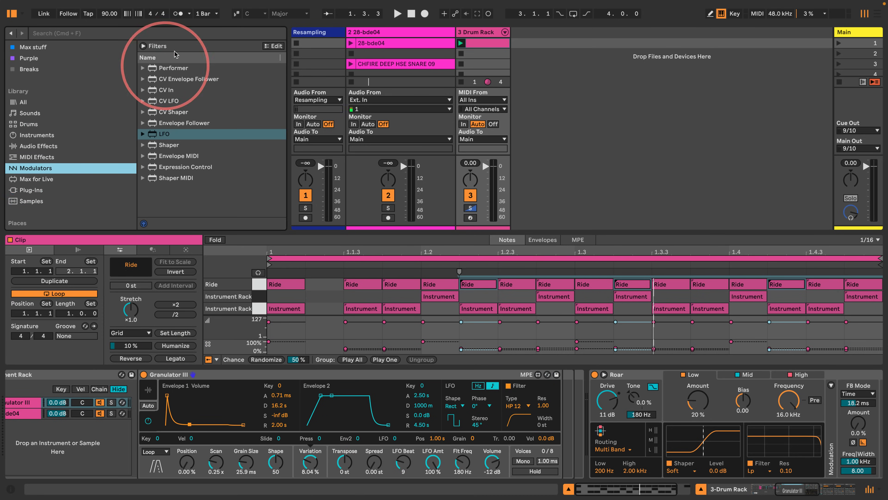
pyautogui.click(36, 157)
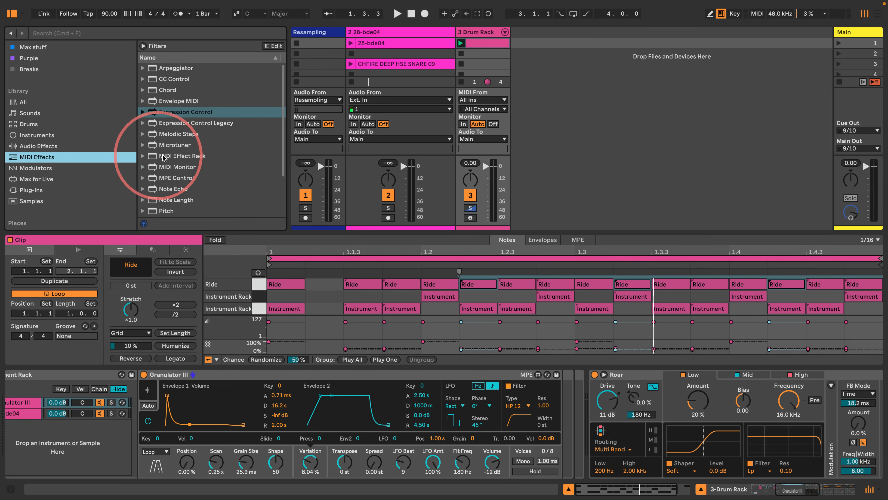
pyautogui.moveTo(165, 112); pyautogui.dragTo(143, 399)
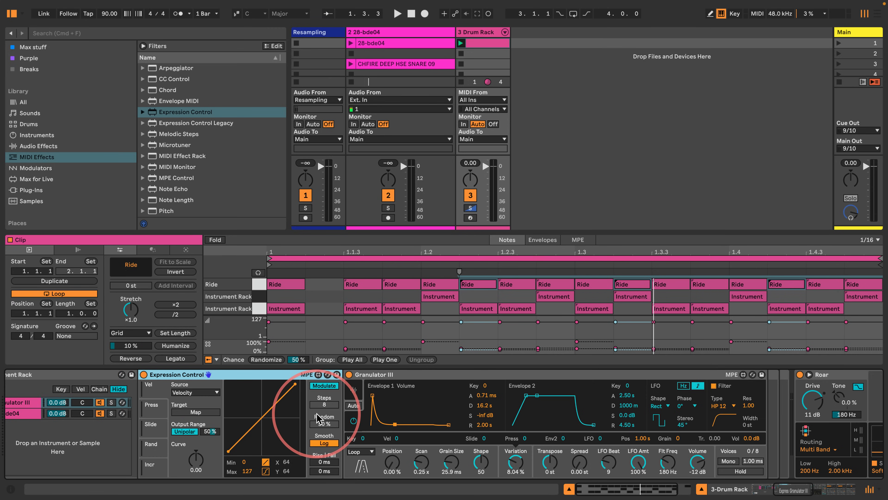
pyautogui.press('Delete')
pyautogui.press('super+z')
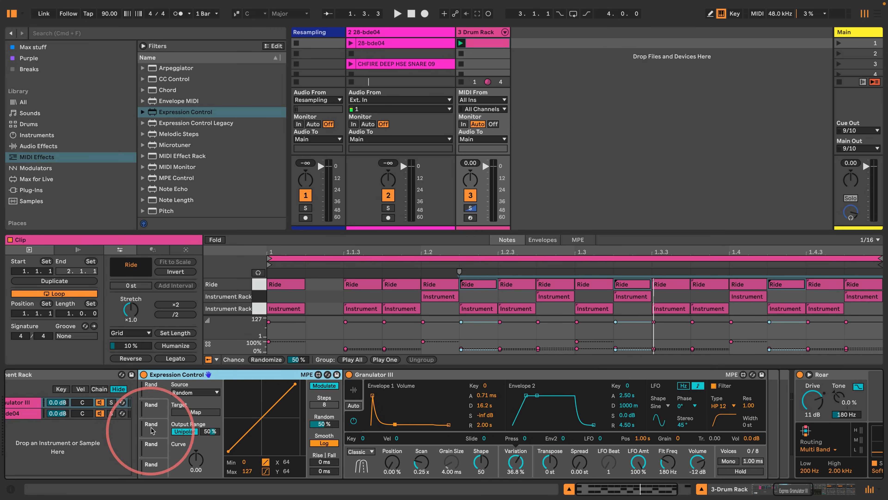
# - Map Expression Control's first Random slot to Granulator III's Variation in Remote mode, with a 1% to 20% output range
pyautogui.click(151, 409)
pyautogui.click(152, 424)
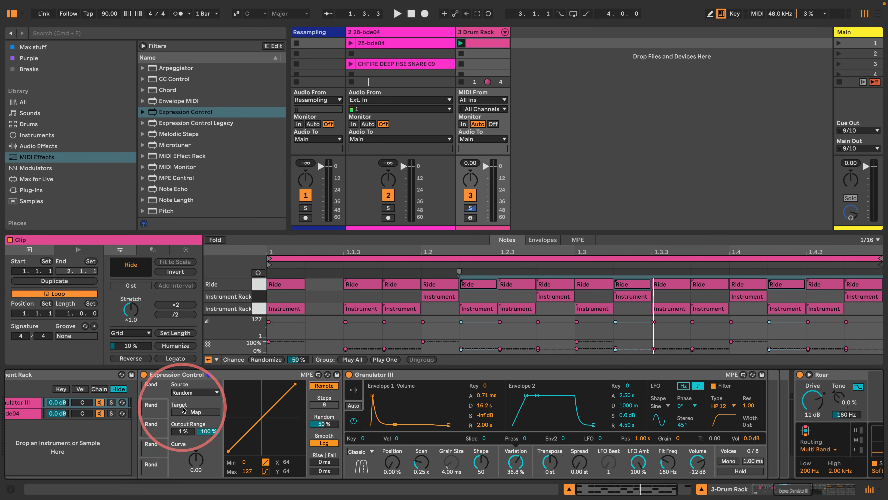
pyautogui.click(196, 412)
pyautogui.click(516, 462)
pyautogui.press('space')
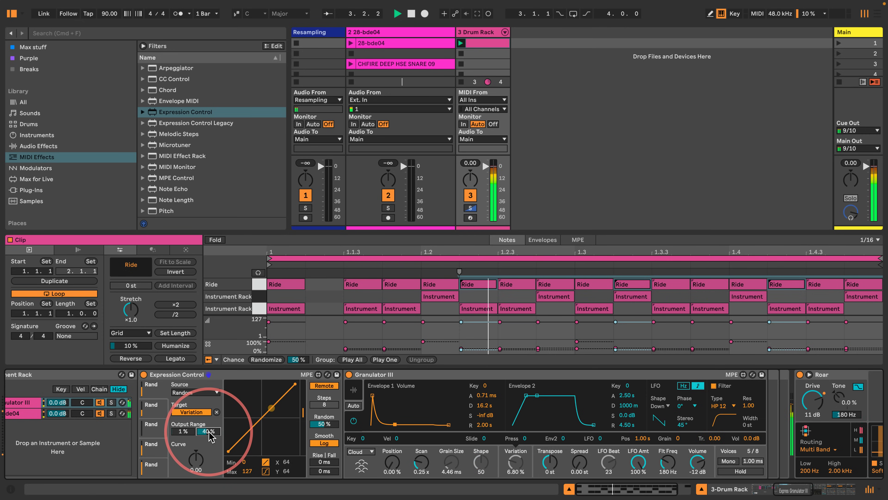
pyautogui.moveTo(209, 431); pyautogui.dragTo(208, 442)
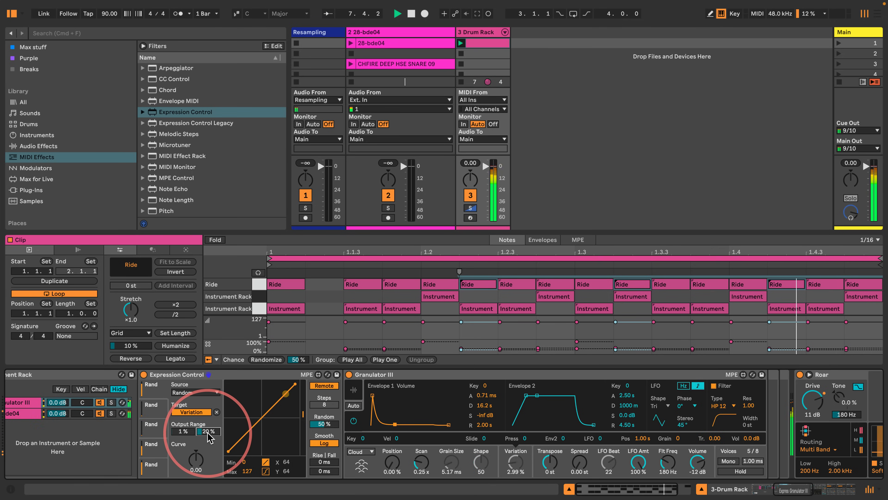
# - Unsolo the C1 Instrument Rack, solo the C#1 one instead, and play it with its Expression Control and Granulator III in view
pyautogui.hscroll(-10, 245, 416)
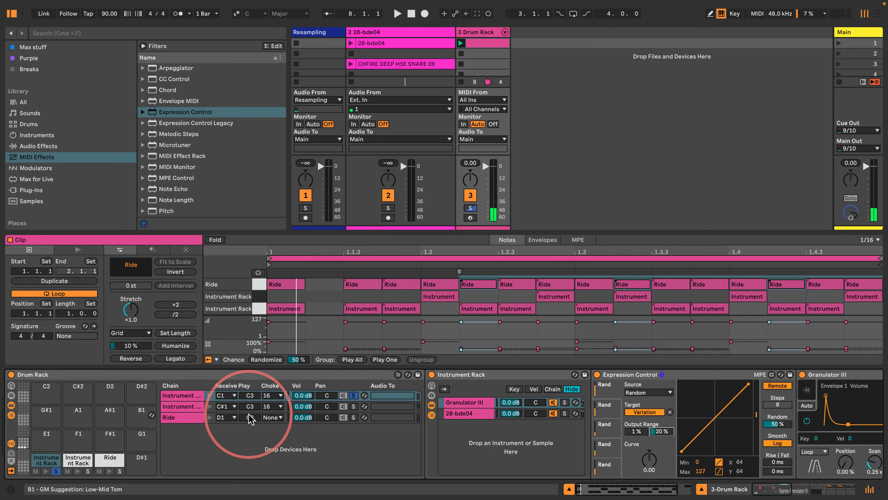
pyautogui.click(353, 395)
pyautogui.click(80, 461)
pyautogui.click(88, 471)
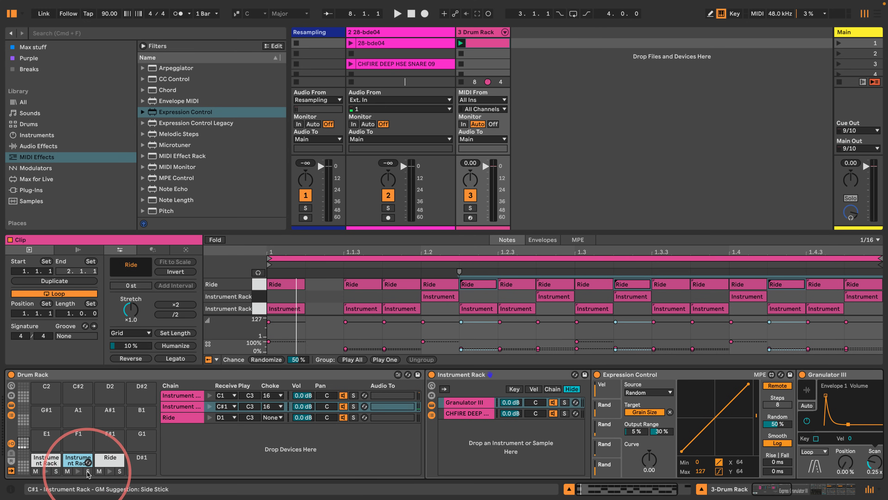
pyautogui.hscroll(10, 446, 421)
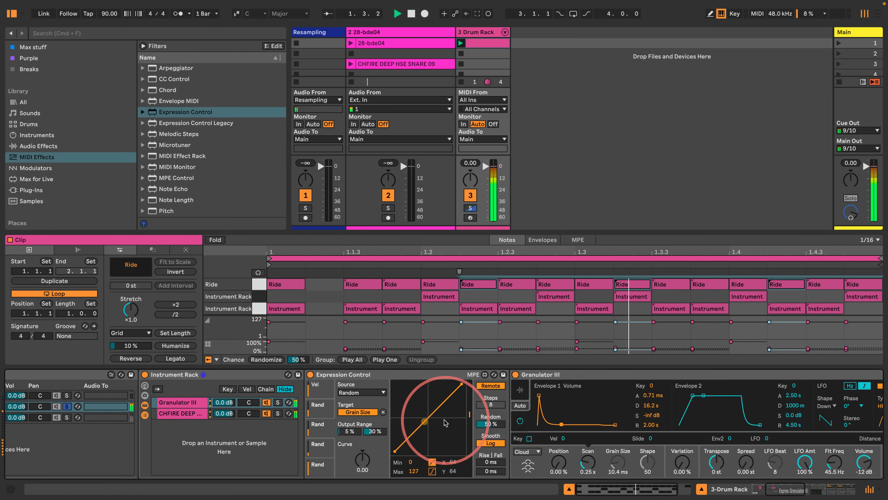
pyautogui.hscroll(2, 447, 424)
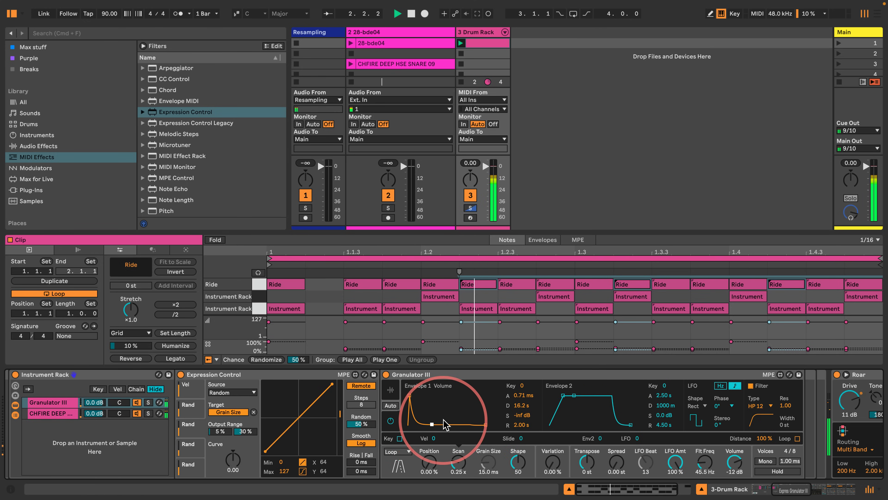
# - Set the first slot of the C#1 rack's Expression Control to Random and map it to Granulator III's Variation in Remote mode
pyautogui.click(242, 392)
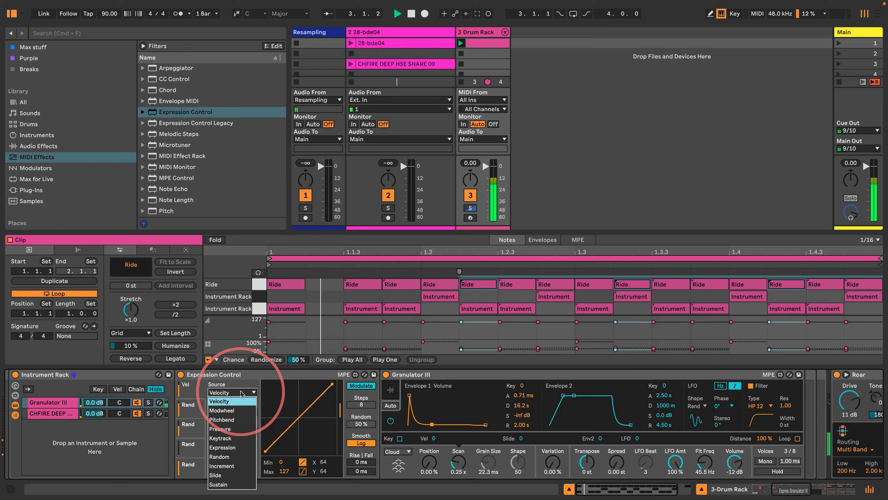
pyautogui.click(224, 456)
pyautogui.click(361, 385)
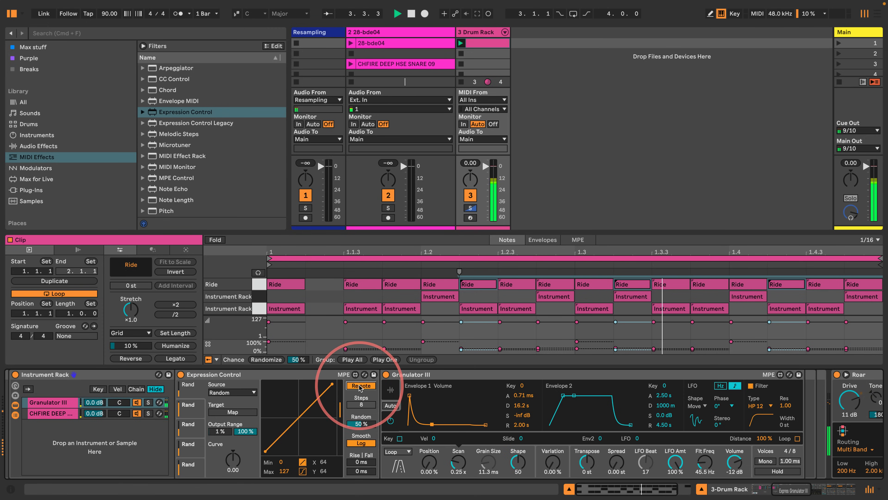
pyautogui.click(219, 412)
pyautogui.click(553, 461)
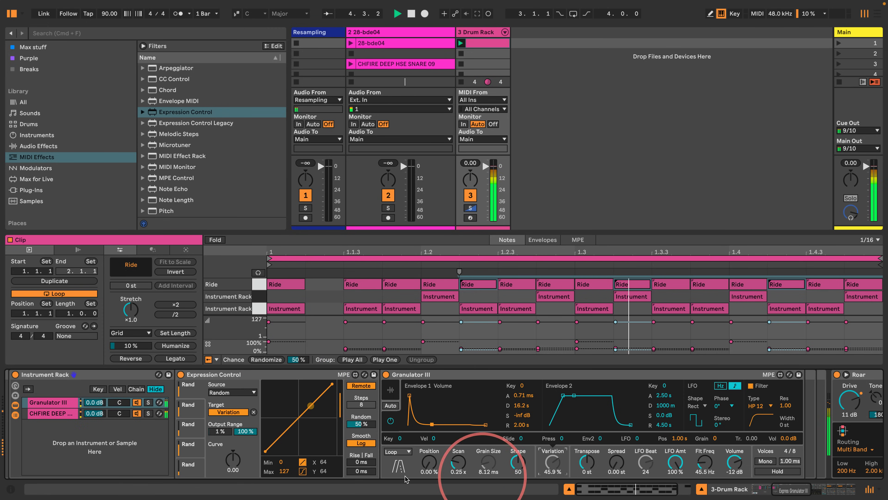
# - Set the C#1 rack's Variation output maximum to 20%, and play the beat while viewing its snare sample and Granulator III chains
pyautogui.write('20')
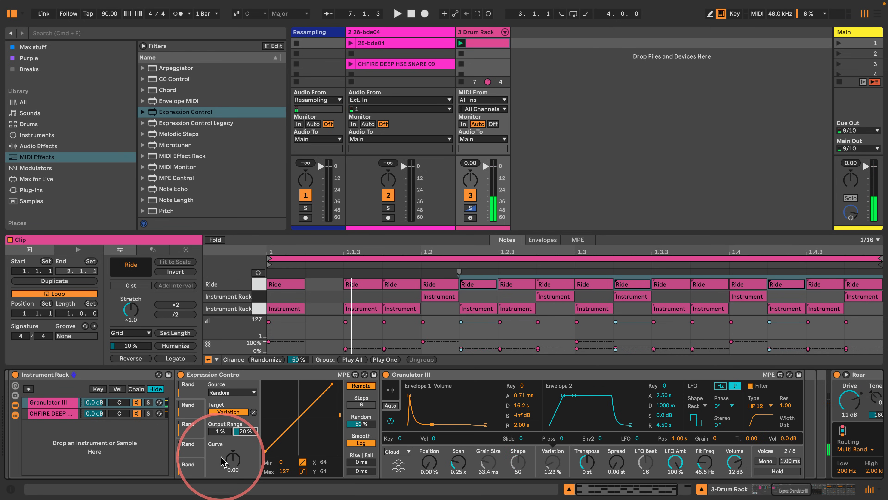
pyautogui.click(51, 413)
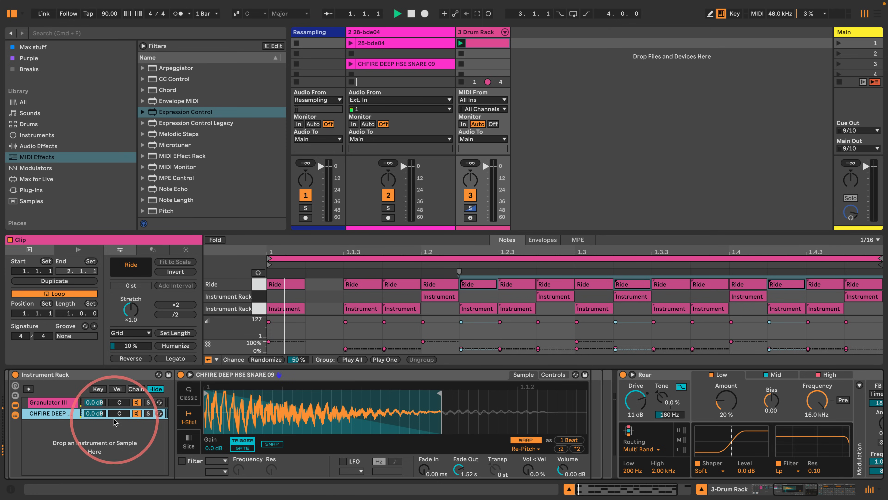
pyautogui.press('space')
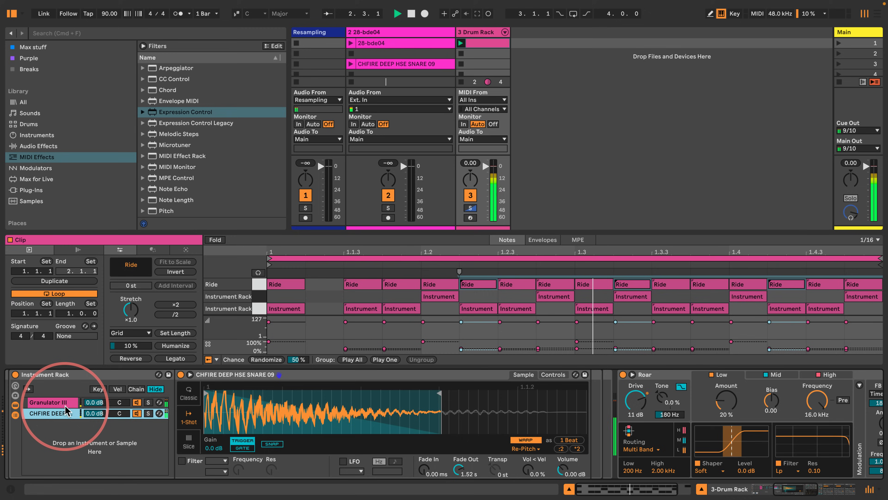
pyautogui.click(56, 402)
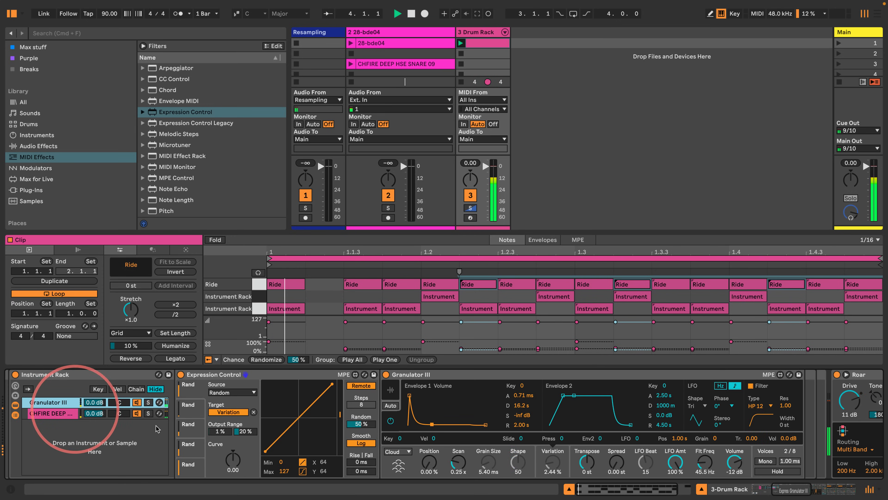
# - Unsolo the C#1 Instrument Rack, play the full beat, and bring up the Ride chain's Expression Control and Granulator III
pyautogui.hscroll(-10, 210, 451)
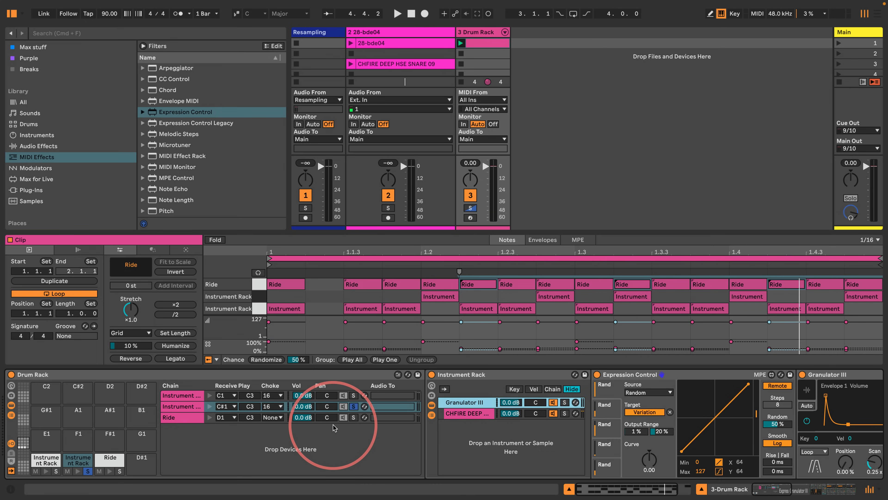
pyautogui.press('space')
pyautogui.click(354, 406)
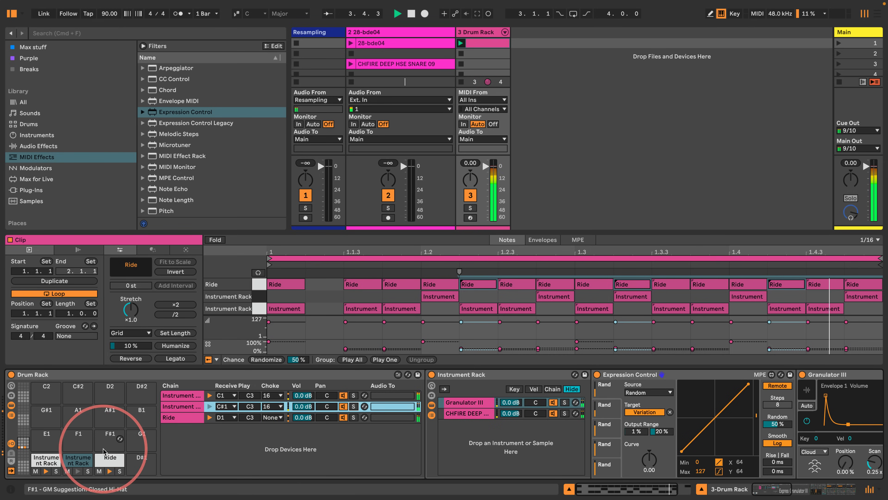
pyautogui.click(101, 460)
pyautogui.click(267, 461)
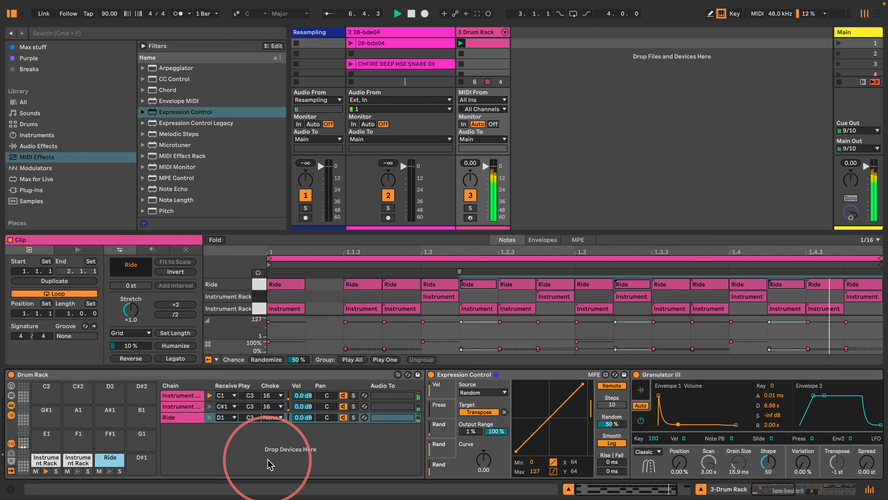
pyautogui.hscroll(10, 267, 461)
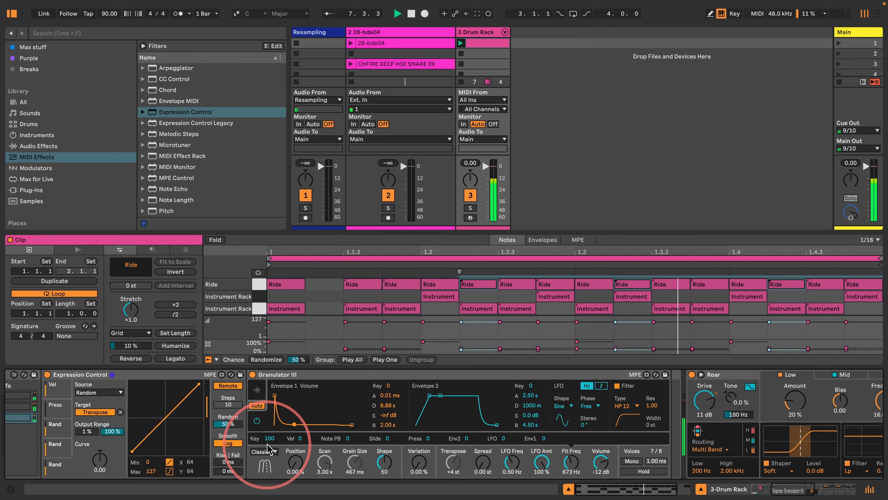
# - Try playing the beat at a tempo of 160 BPM
pyautogui.click(105, 14)
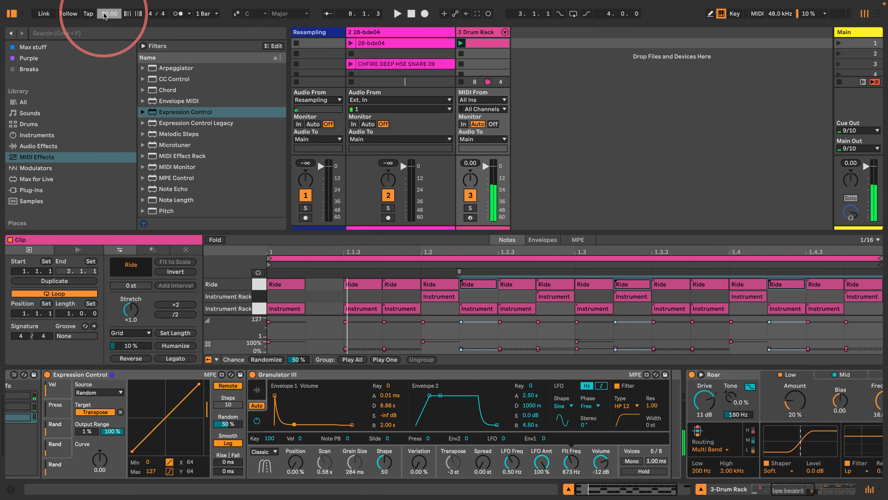
pyautogui.write('160')
pyautogui.press('Return')
pyautogui.press('space')
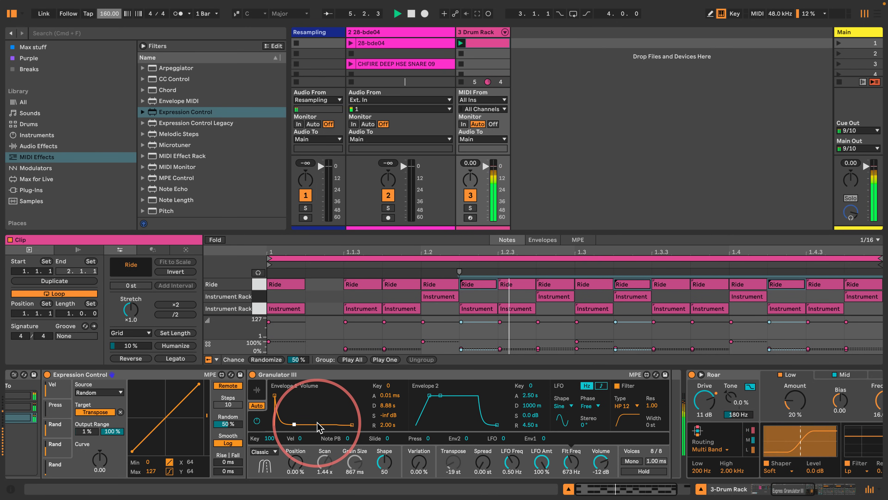
# - Show the Drum Rack's macro controls, stop playback, and set the tempo to 90 BPM
pyautogui.hscroll(-10, 317, 426)
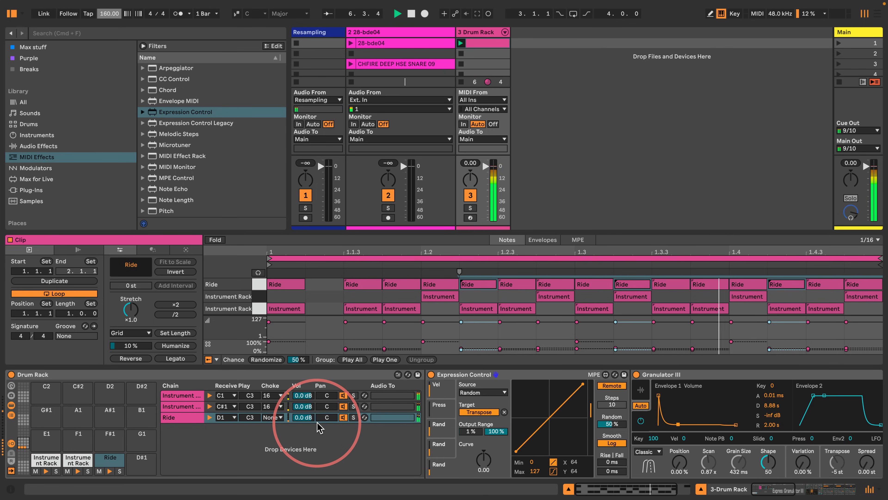
pyautogui.click(11, 385)
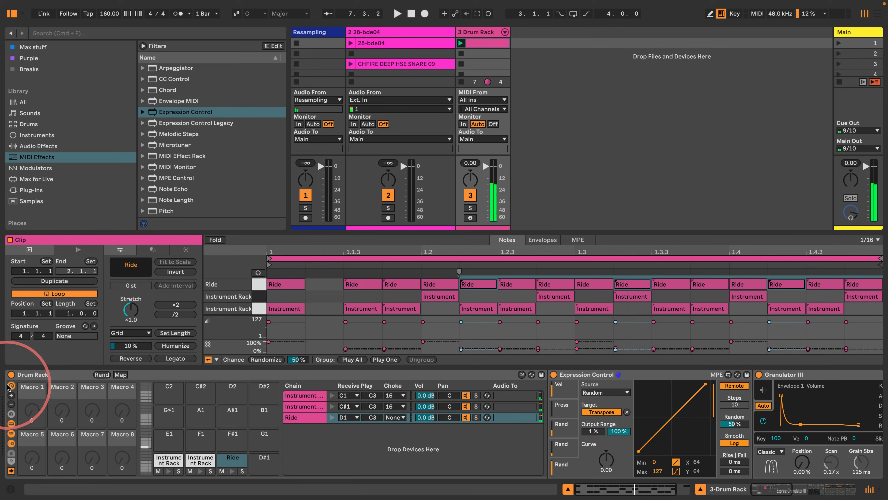
pyautogui.click(108, 15)
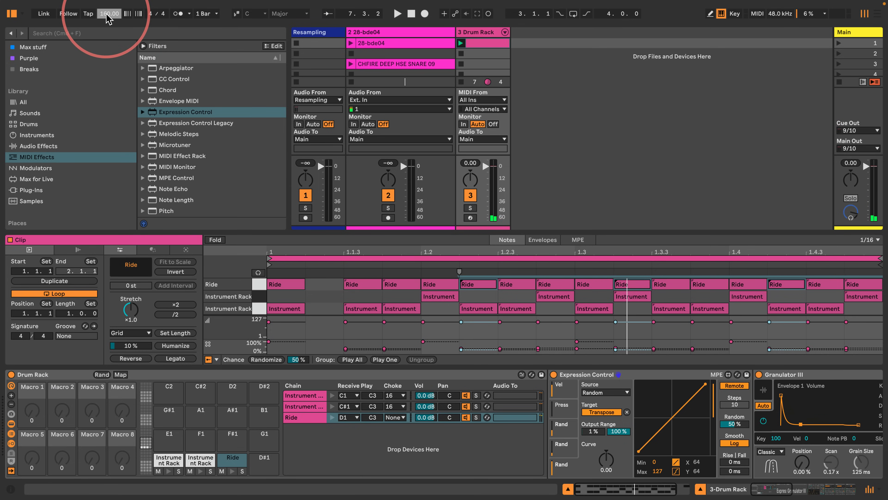
pyautogui.write('90')
pyautogui.press('Return')
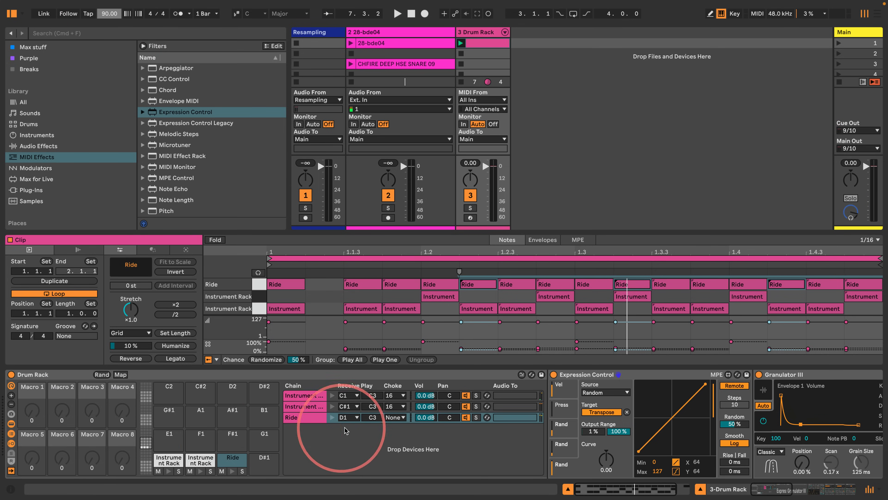
# - Set the Envelope 1 attack of the C1 rack's Granulator III to 0.00 ms
pyautogui.hscroll(3, 682, 428)
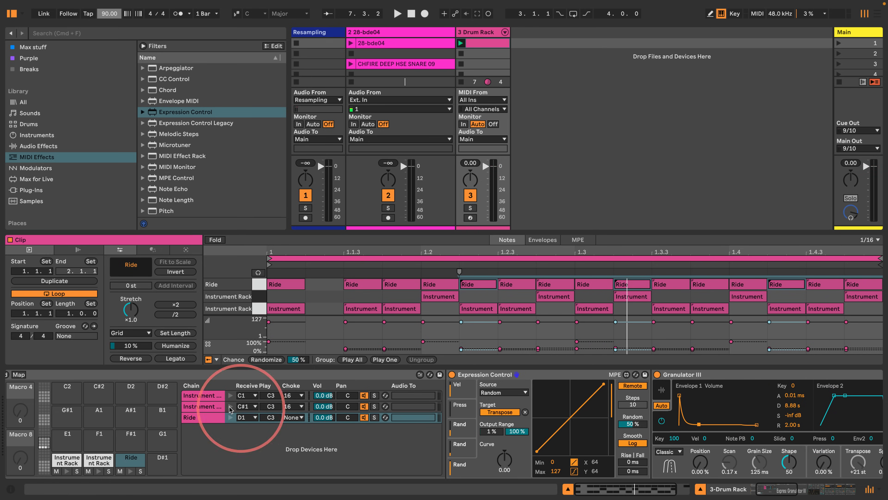
pyautogui.click(59, 460)
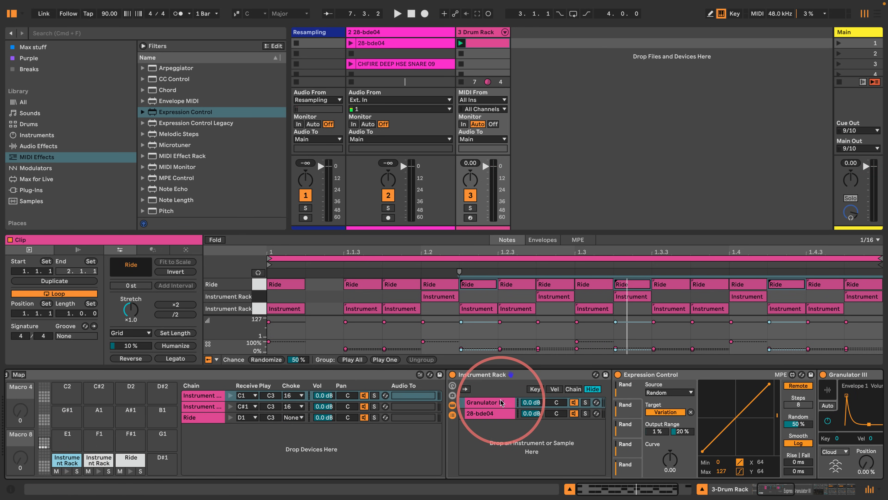
pyautogui.hscroll(8, 712, 411)
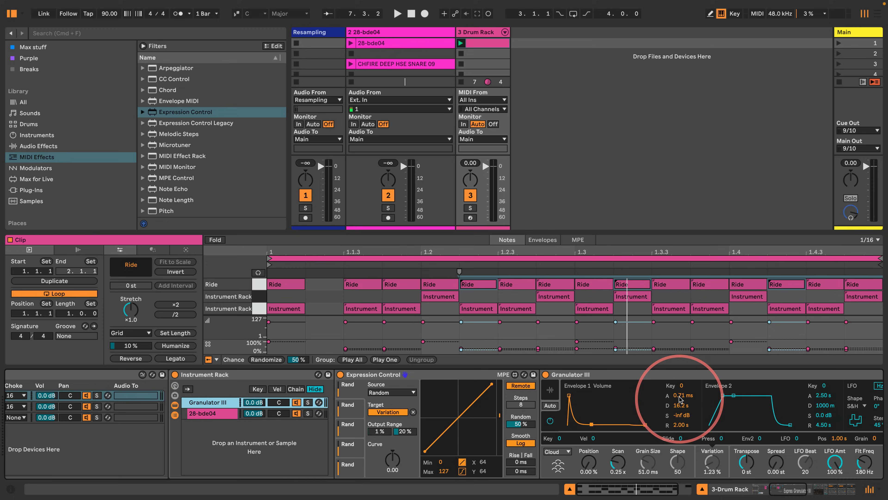
pyautogui.moveTo(682, 396); pyautogui.dragTo(682, 398)
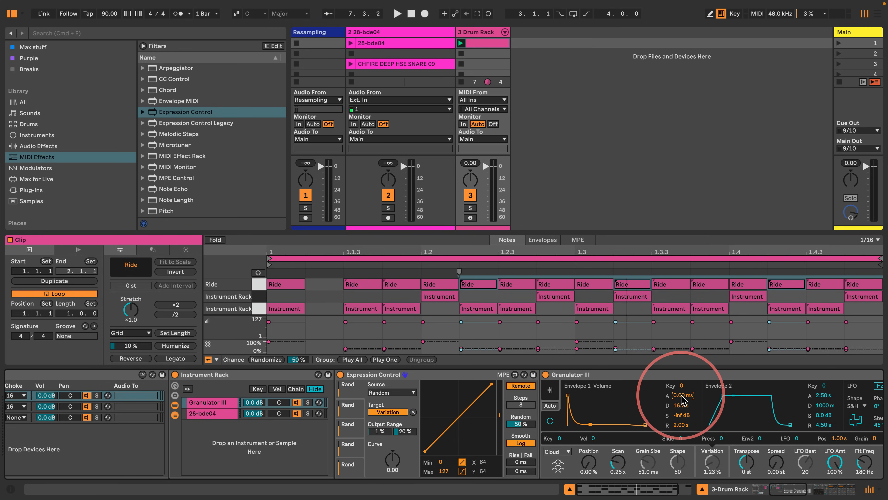
# - Show the C1 Instrument Rack's macros and map Granulator III's Envelope 1 Decay and Release both to Macro 1
pyautogui.rightClick(680, 407)
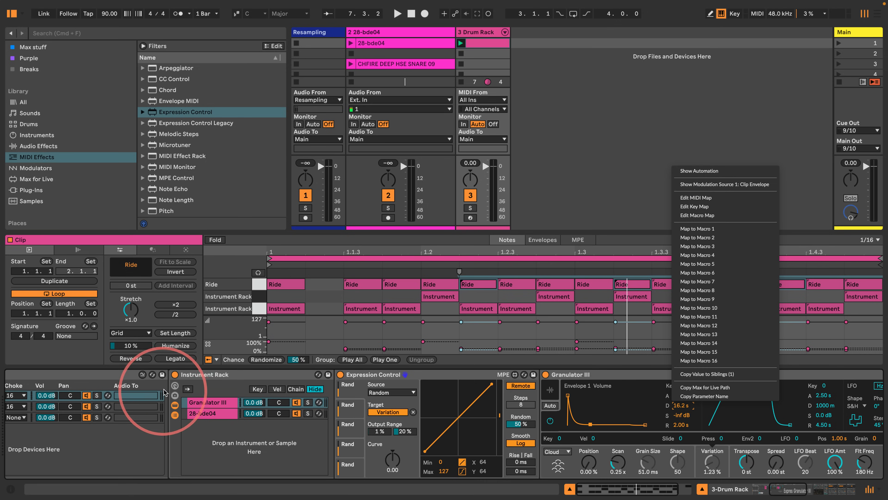
pyautogui.click(175, 386)
pyautogui.click(174, 386)
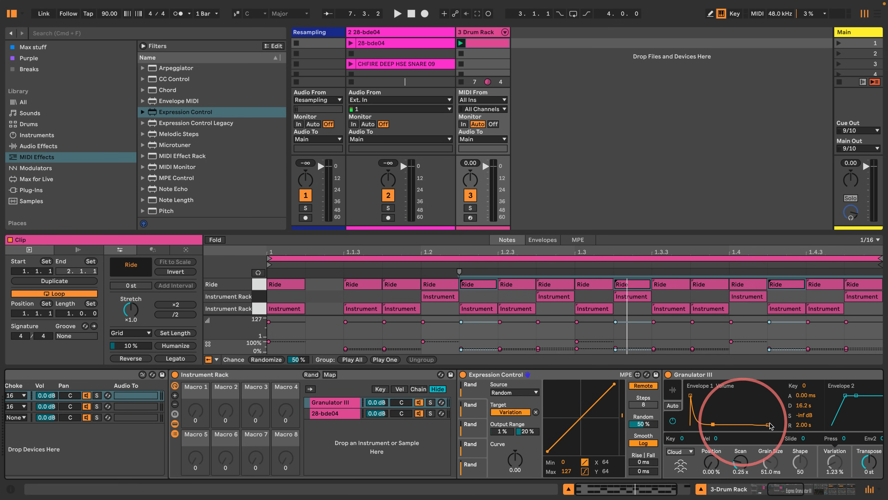
pyautogui.rightClick(802, 407)
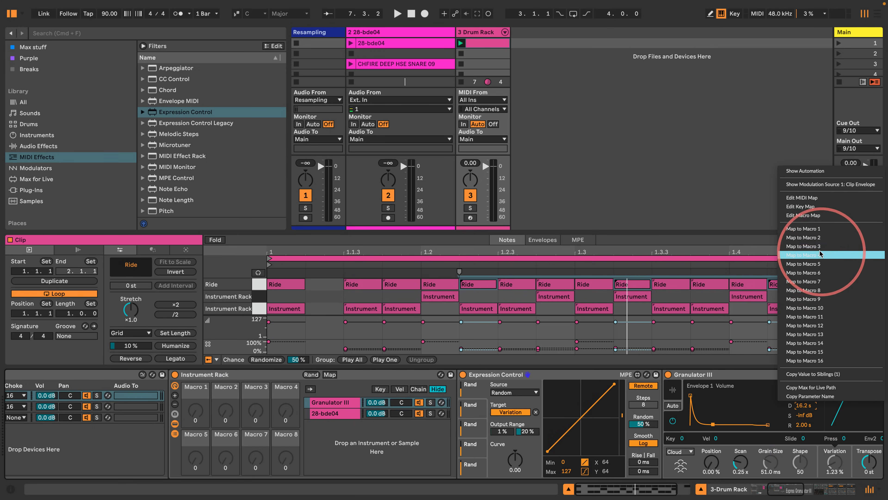
pyautogui.click(790, 228)
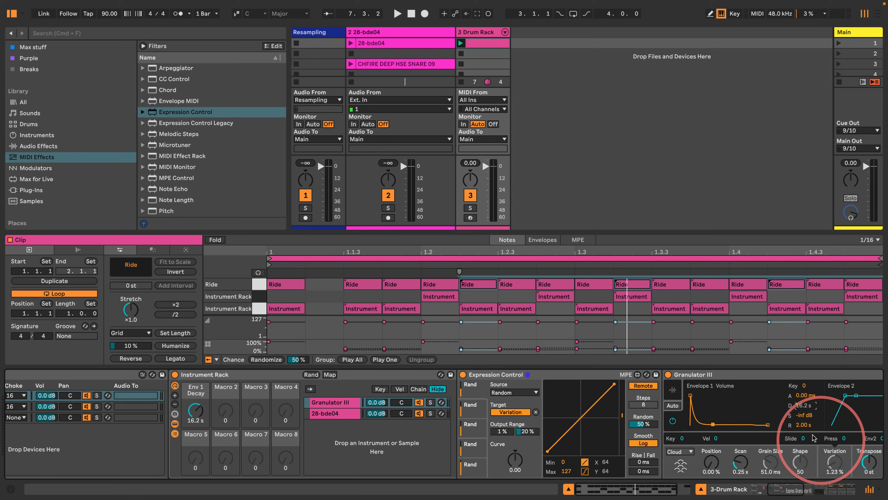
pyautogui.rightClick(803, 424)
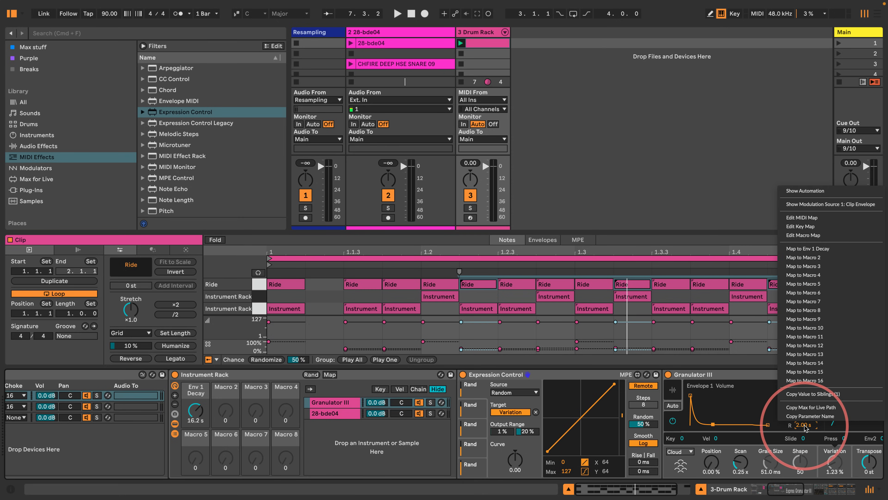
pyautogui.click(804, 248)
# - Lower the C1 rack's Macro 1 to 0 while auditioning the shortened decay and release in the beat
pyautogui.moveTo(194, 413); pyautogui.dragTo(194, 451)
pyautogui.press('space')
pyautogui.moveTo(194, 416); pyautogui.dragTo(194, 425)
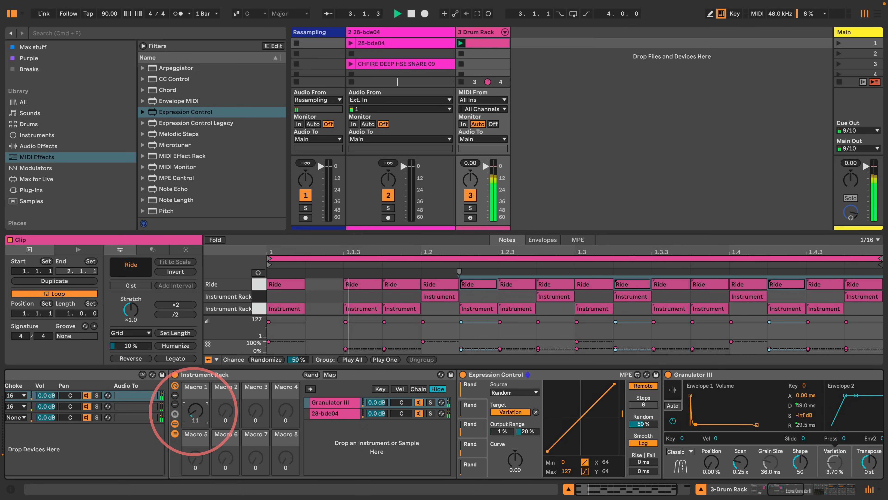
pyautogui.moveTo(195, 425); pyautogui.dragTo(195, 434)
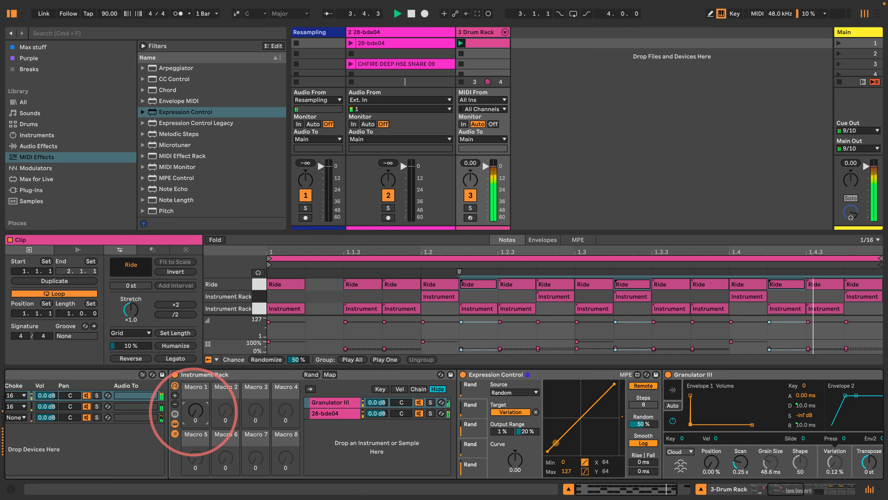
pyautogui.press('space')
# - Map the C#1 rack's Granulator III Envelope 1 Decay and Release to Macro 1, lower it to 0, and play the beat
pyautogui.hscroll(-5, 206, 411)
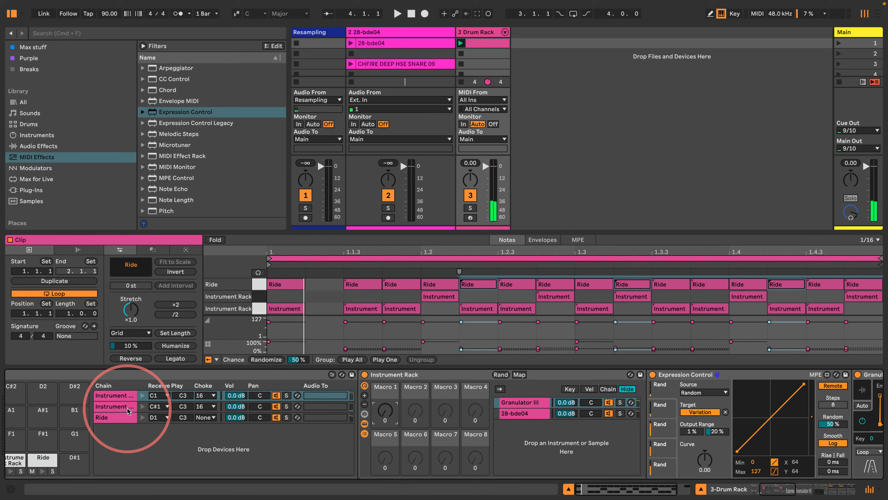
pyautogui.click(115, 406)
pyautogui.click(521, 402)
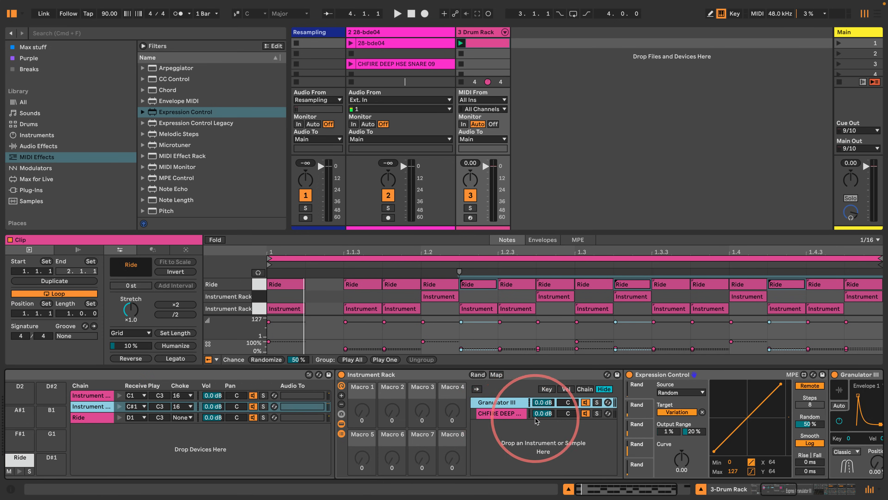
pyautogui.rightClick(853, 406)
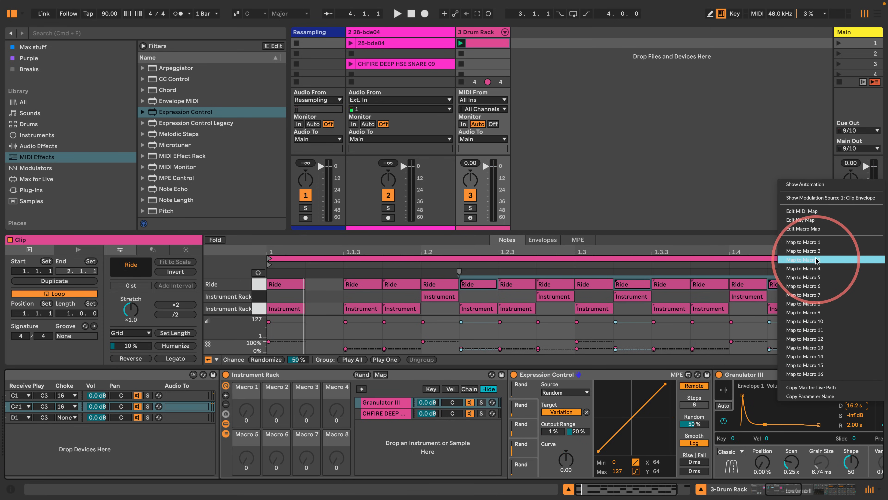
pyautogui.click(832, 242)
pyautogui.rightClick(855, 424)
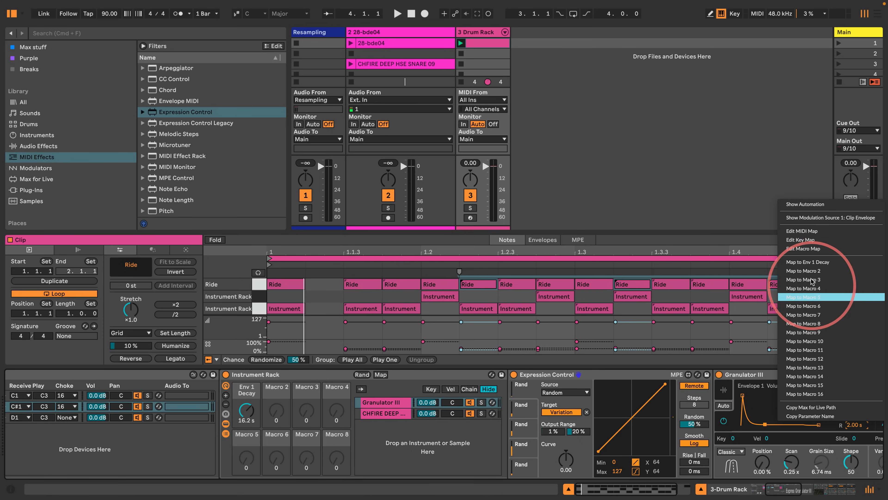
pyautogui.click(814, 261)
pyautogui.moveTo(245, 410); pyautogui.dragTo(246, 441)
pyautogui.press('space')
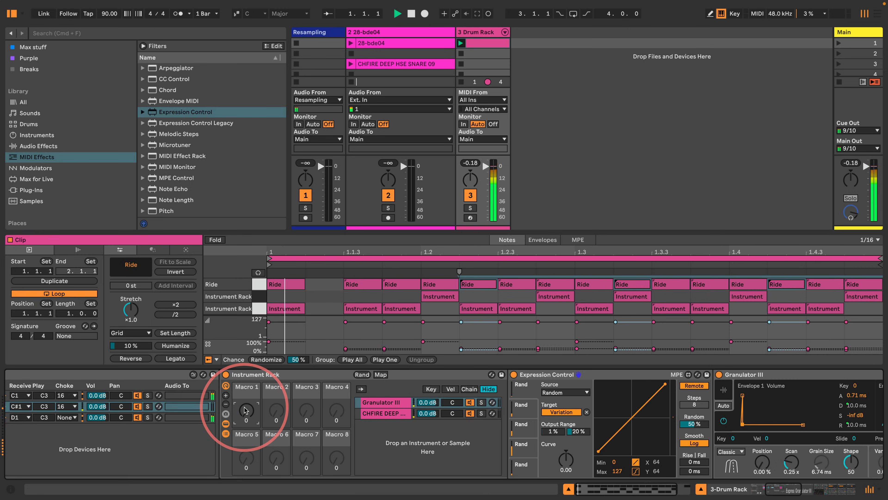
# - Group the Ride chain's Expression Control and Granulator III into an Instrument Rack and display Granulator III's envelopes
pyautogui.hscroll(-5, 226, 413)
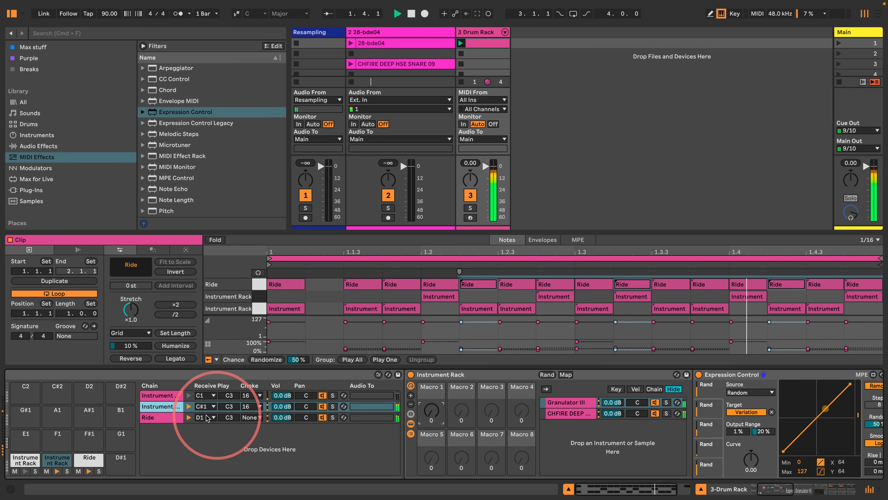
pyautogui.click(169, 420)
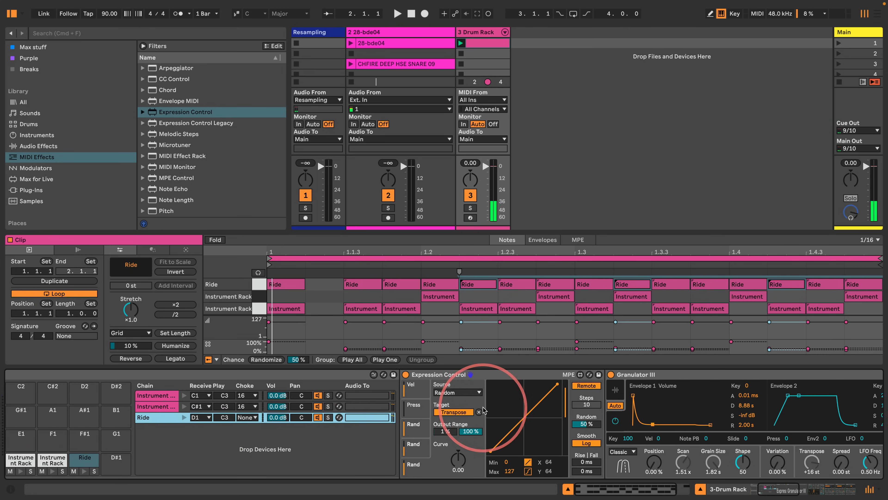
pyautogui.hscroll(3, 485, 411)
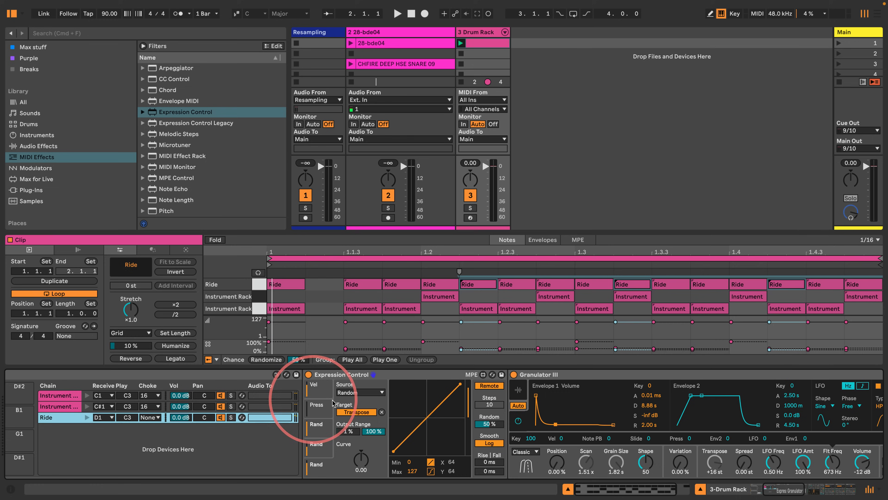
pyautogui.click(548, 378)
pyautogui.keyDown('shift'); pyautogui.click(312, 377); pyautogui.keyUp('shift')
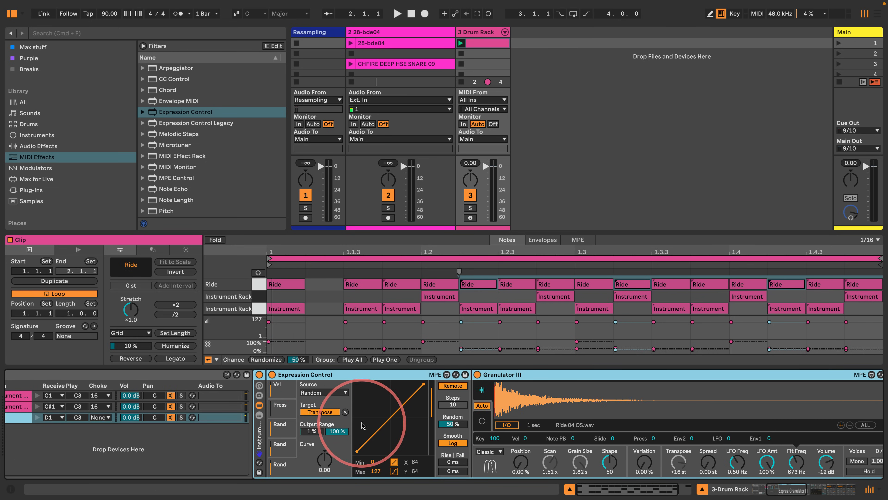
pyautogui.click(481, 421)
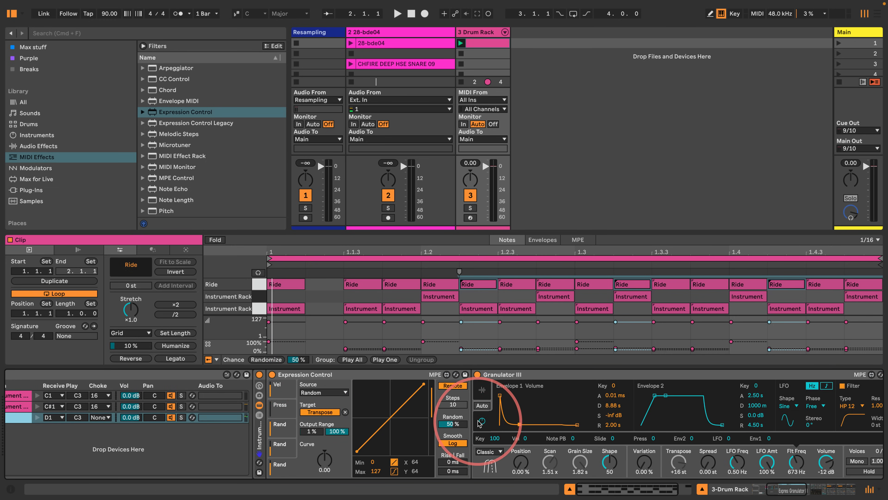
# - Show the Ride Instrument Rack's macros, map Granulator III's Envelope 1 Decay and Release to Macro 1, and reset it to 0
pyautogui.click(268, 395)
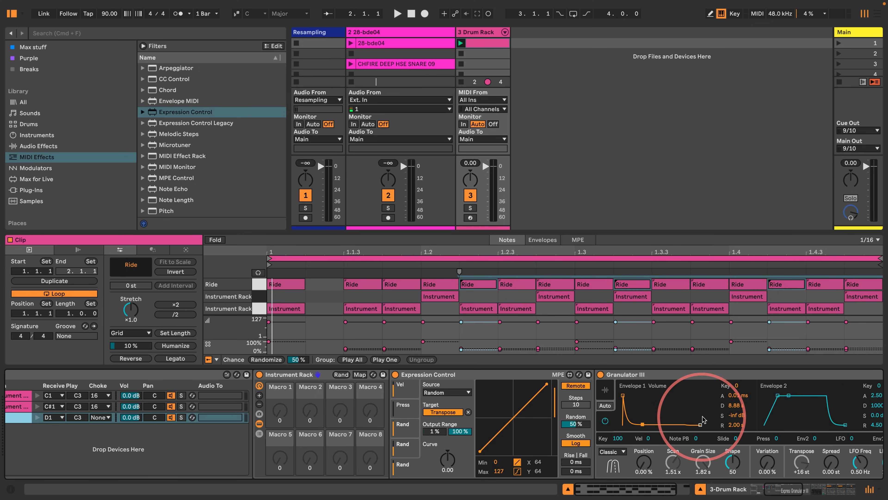
pyautogui.rightClick(736, 407)
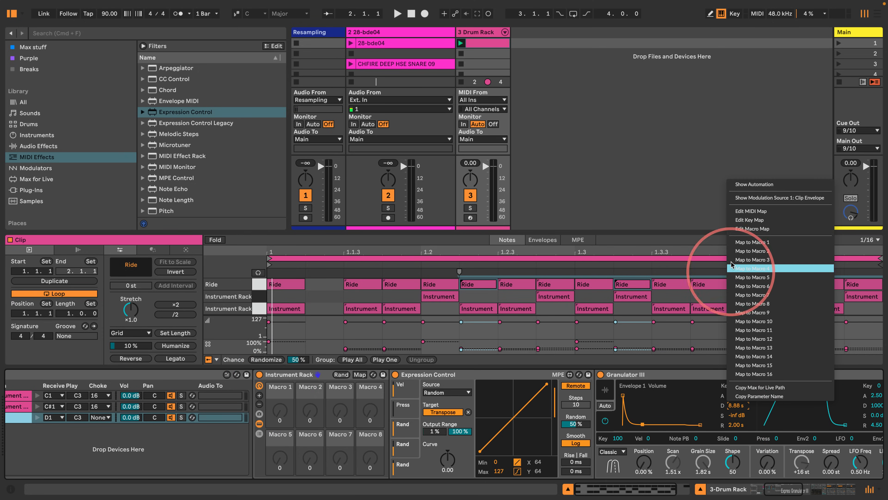
pyautogui.click(769, 265)
pyautogui.rightClick(734, 424)
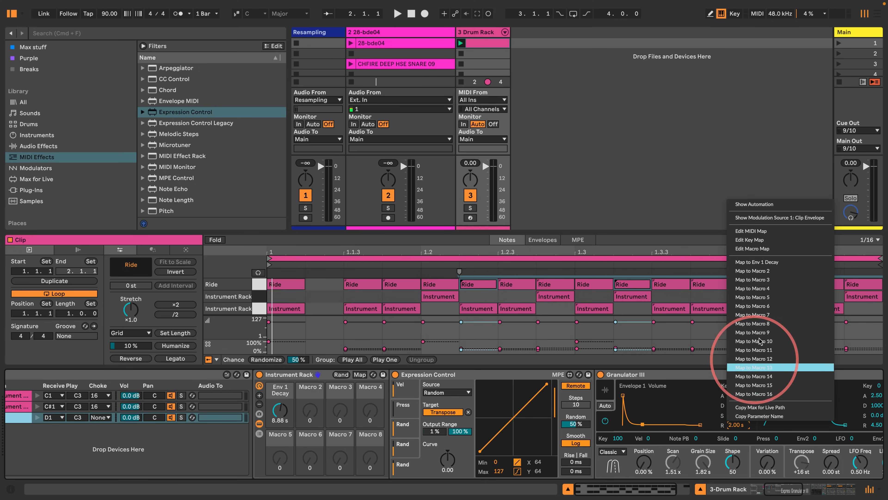
pyautogui.click(766, 261)
pyautogui.doubleClick(280, 411)
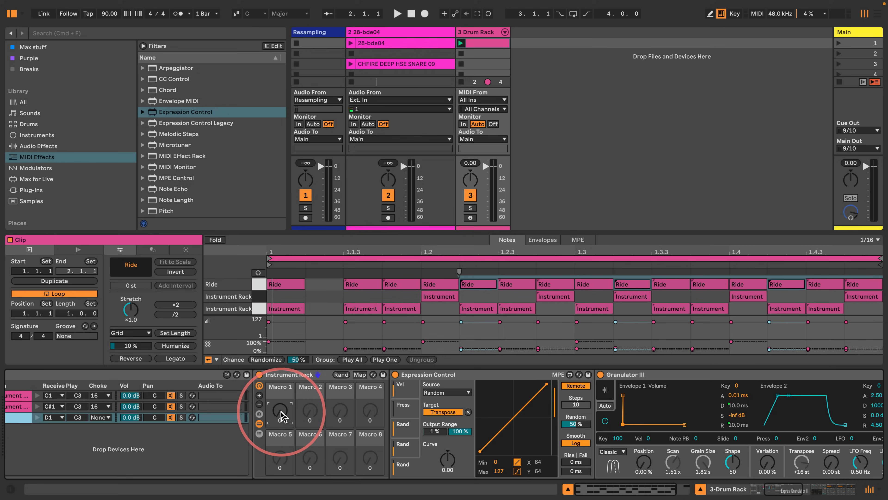
# - Map Macro 1 of the Ride, C#1 and C1 Instrument Racks to the Drum Rack's Macro 1
pyautogui.rightClick(281, 411)
pyautogui.click(310, 120)
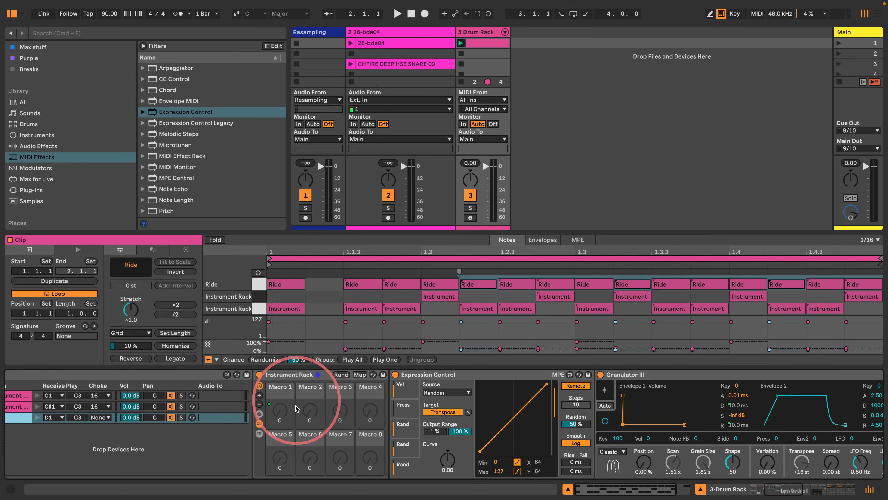
pyautogui.hscroll(-10, 294, 406)
pyautogui.click(294, 408)
pyautogui.rightClick(562, 375)
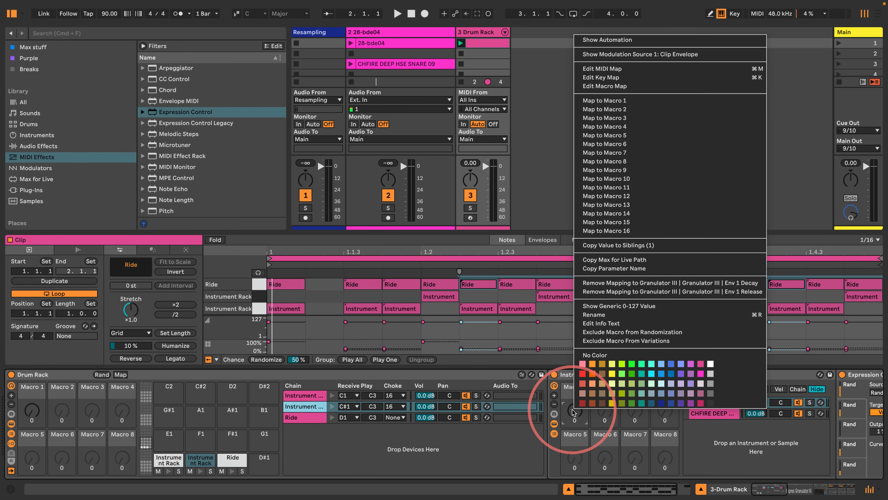
pyautogui.click(595, 116)
pyautogui.click(303, 395)
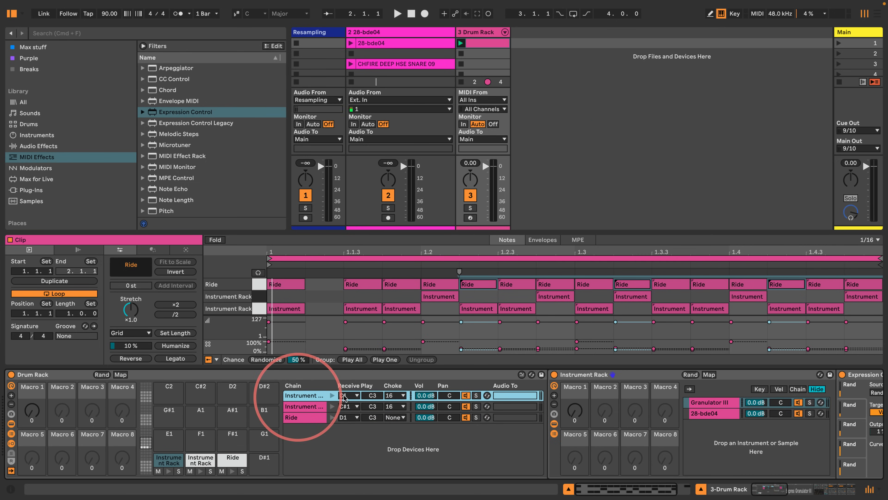
pyautogui.rightClick(581, 415)
pyautogui.click(616, 119)
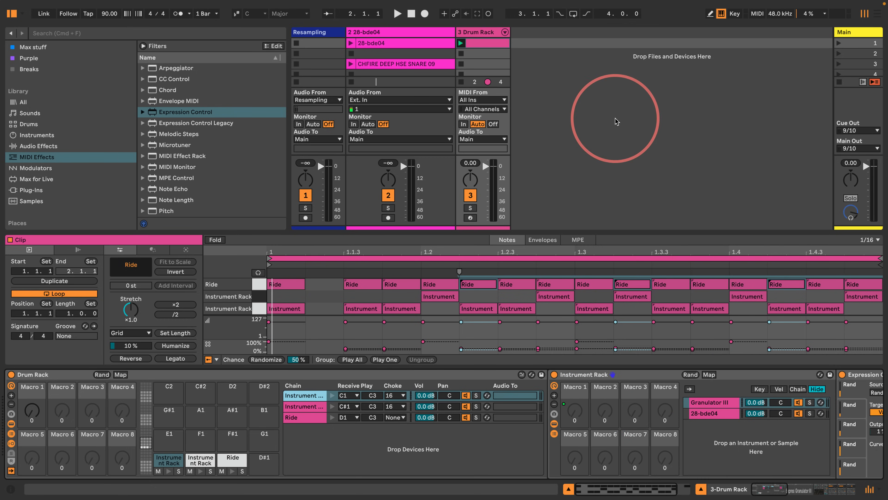
# - Play the beat while raising the Drum Rack's Decay macro from 0 to 127, and return it to 0
pyautogui.press('space')
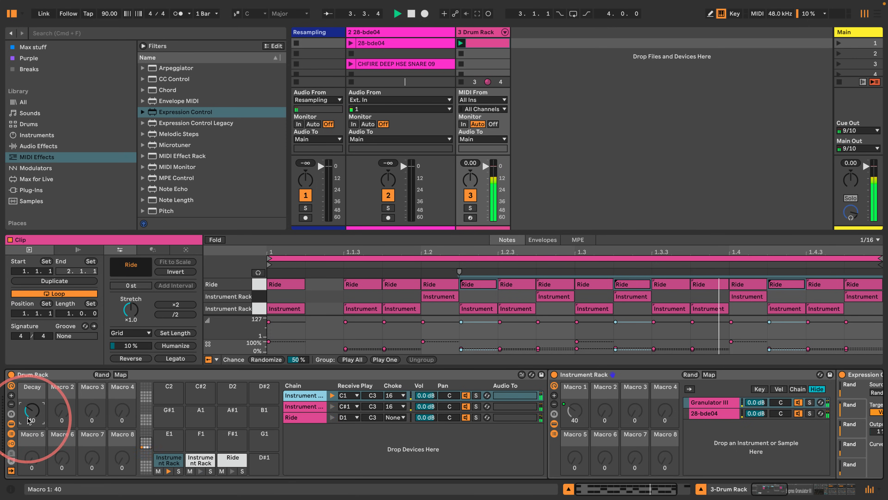
pyautogui.moveTo(31, 415); pyautogui.dragTo(31, 409)
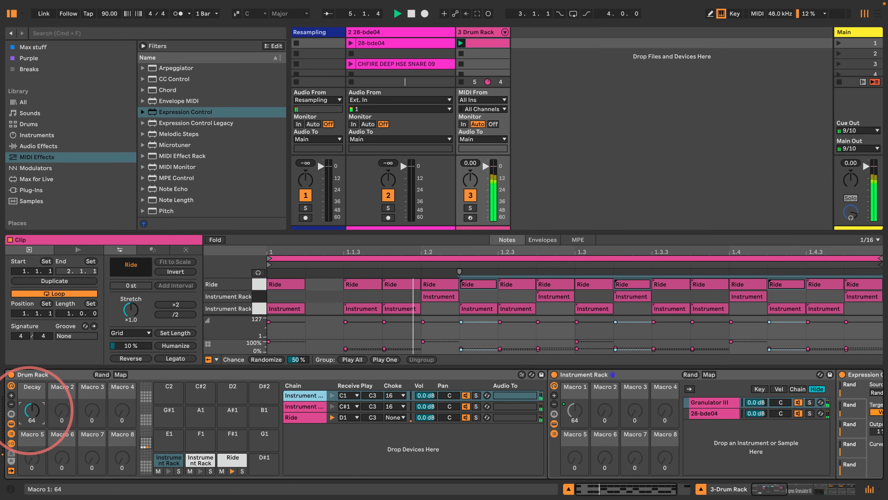
pyautogui.moveTo(31, 409); pyautogui.dragTo(31, 395)
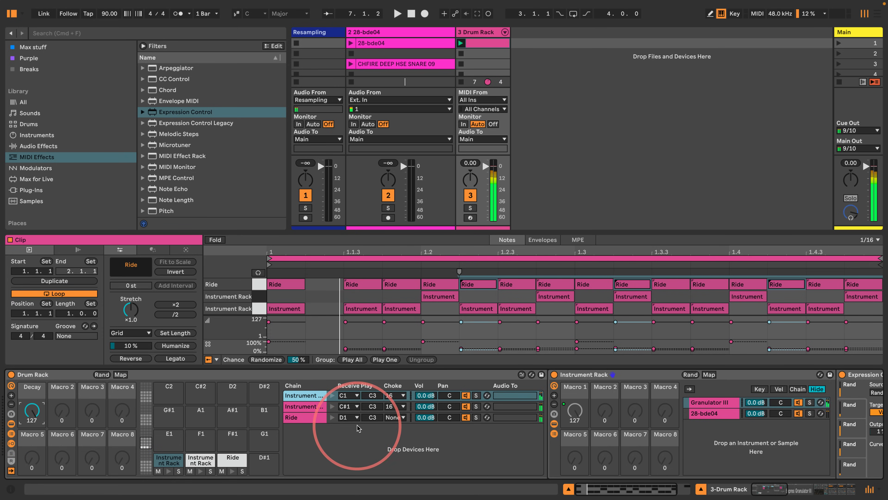
pyautogui.moveTo(30, 411); pyautogui.dragTo(31, 414)
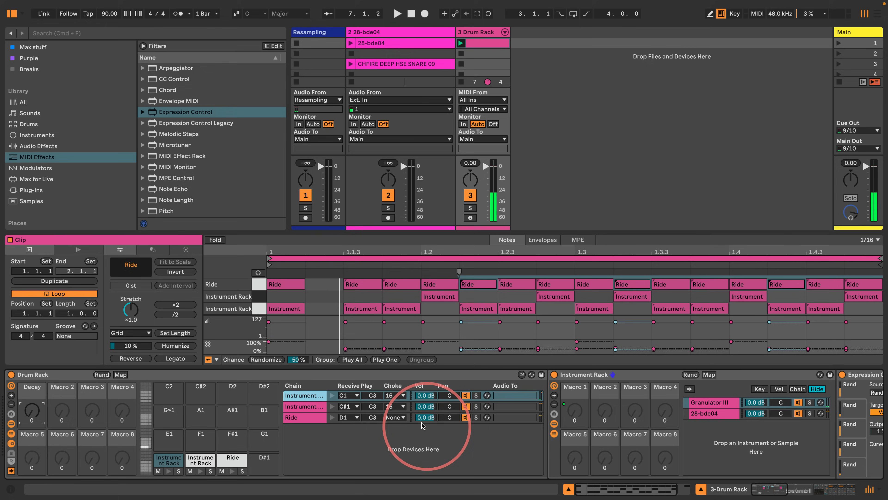
# - Assign the Ride chain to Choke group 16 and raise the Drum Rack's Decay macro to 69 while auditioning the beat
pyautogui.click(395, 418)
pyautogui.click(389, 408)
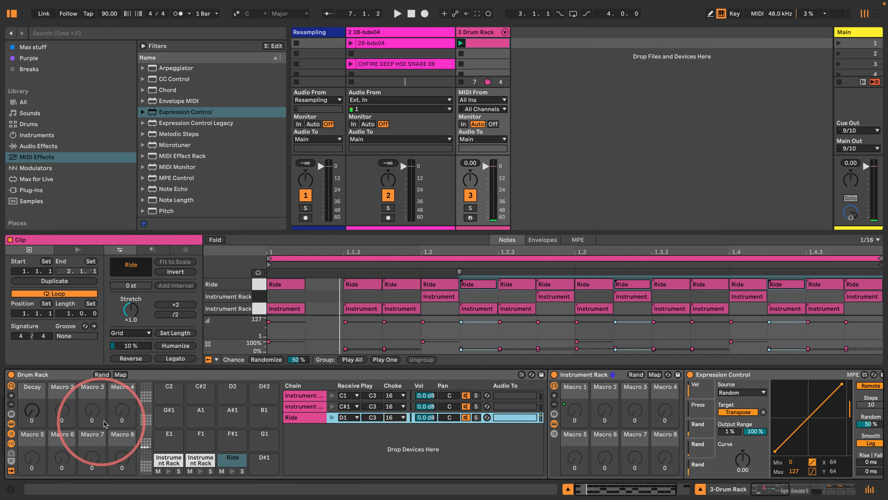
pyautogui.moveTo(32, 413); pyautogui.dragTo(31, 396)
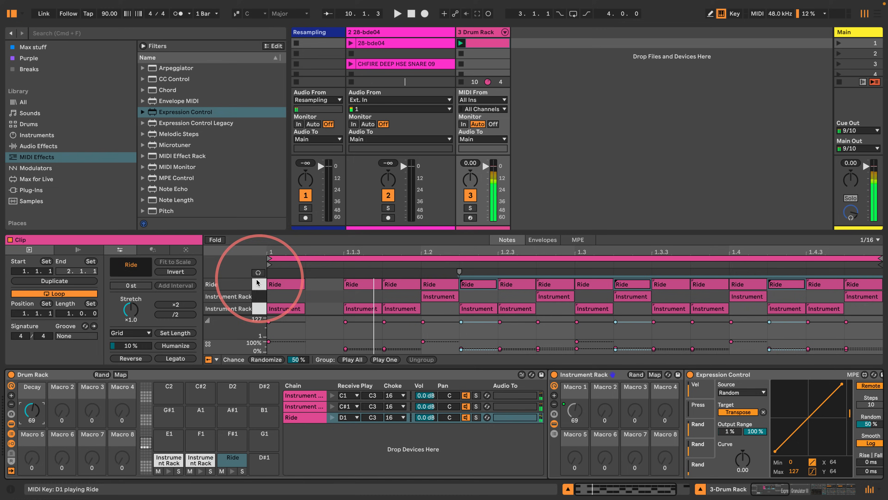
# - Delete the off-beat Ride notes from the clip, keeping only those on beats 1, 1.2, 1.3 and 1.4
pyautogui.moveTo(353, 294); pyautogui.dragTo(390, 283)
pyautogui.press('Delete')
pyautogui.click(487, 301)
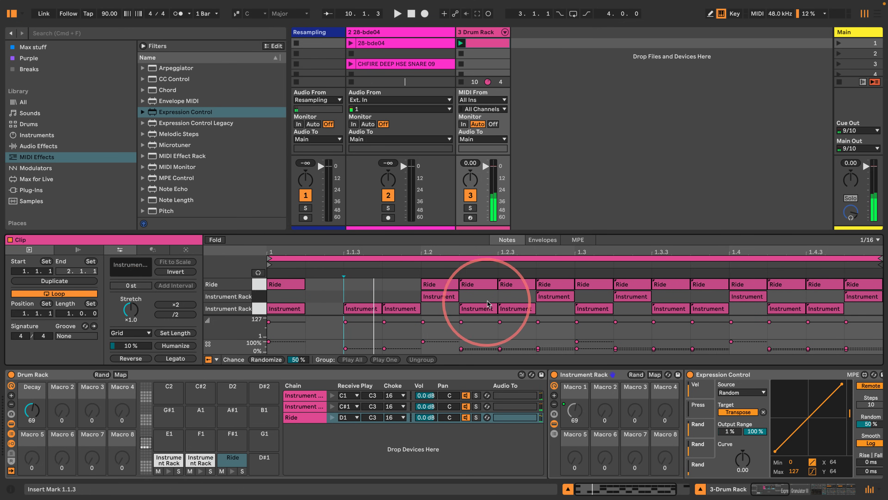
pyautogui.press('Delete')
pyautogui.moveTo(487, 296); pyautogui.dragTo(543, 283)
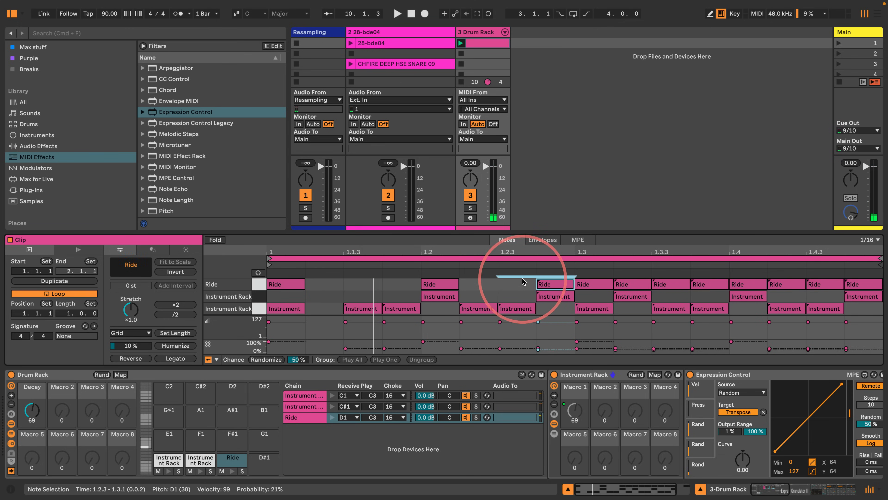
pyautogui.press('Delete')
pyautogui.moveTo(719, 296); pyautogui.dragTo(634, 284)
pyautogui.press('Delete')
pyautogui.press('Delete')
pyautogui.moveTo(771, 297); pyautogui.dragTo(818, 284)
pyautogui.press('Delete')
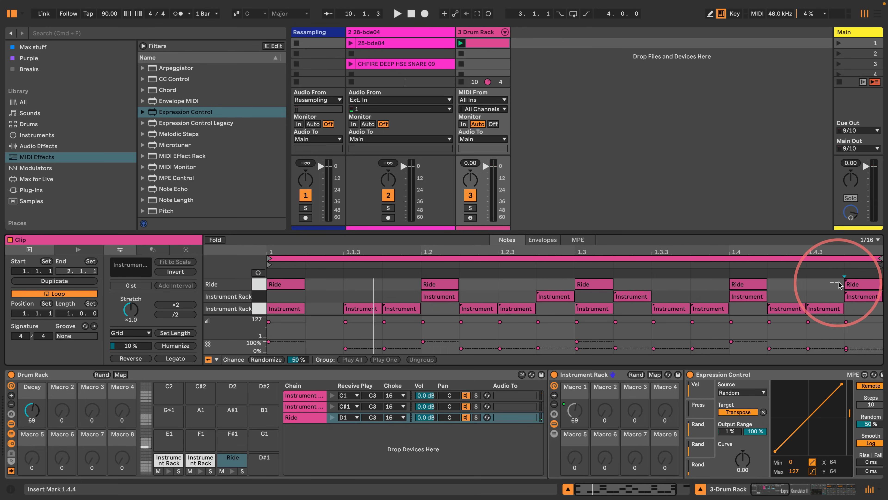
pyautogui.click(850, 284)
pyautogui.press('Delete')
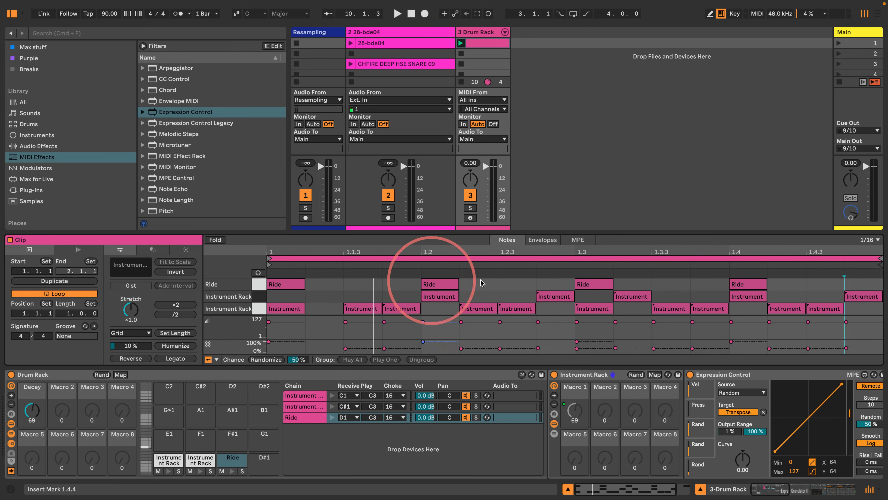
# - Shift all remaining Ride notes two sixteenths later so the first one starts at 1.1.3, and play the clip
pyautogui.click(259, 284)
pyautogui.press('Right')
pyautogui.press('Right')
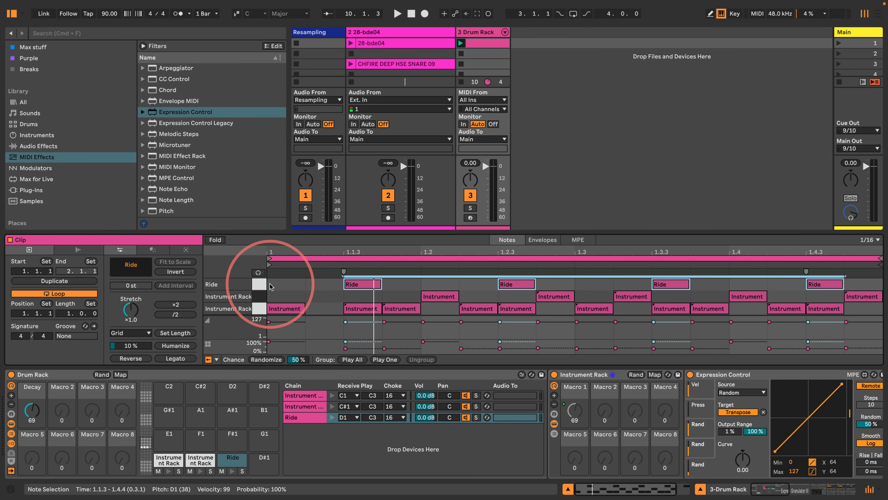
pyautogui.press('space')
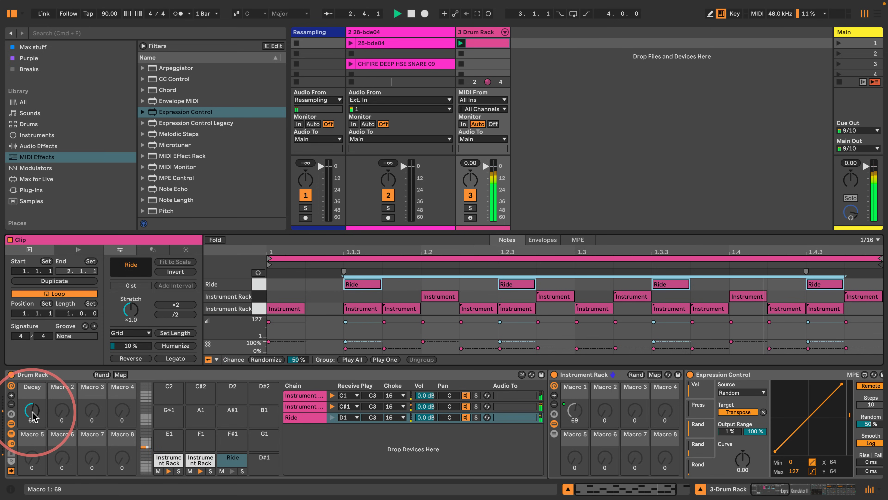
# - Set the C1 chain's Granulator III Transpose to +7 st and copy the value to its sibling devices
pyautogui.click(304, 395)
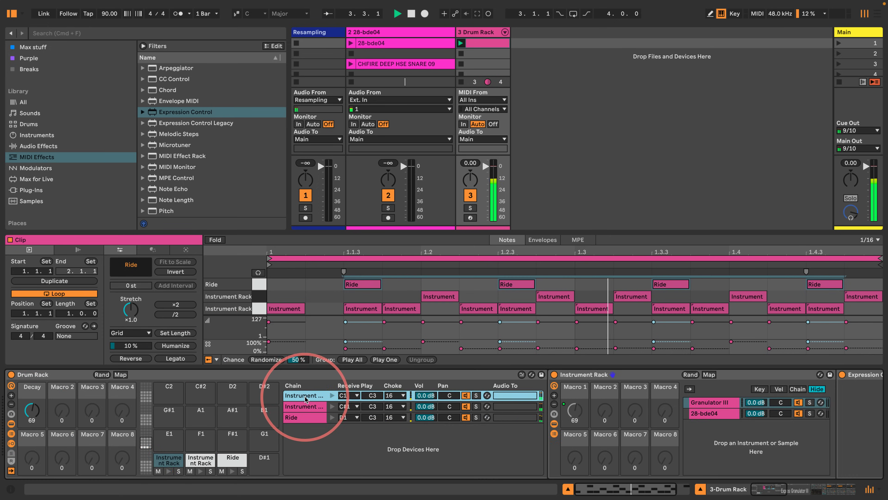
pyautogui.hscroll(5, 561, 385)
pyautogui.hscroll(10, 560, 413)
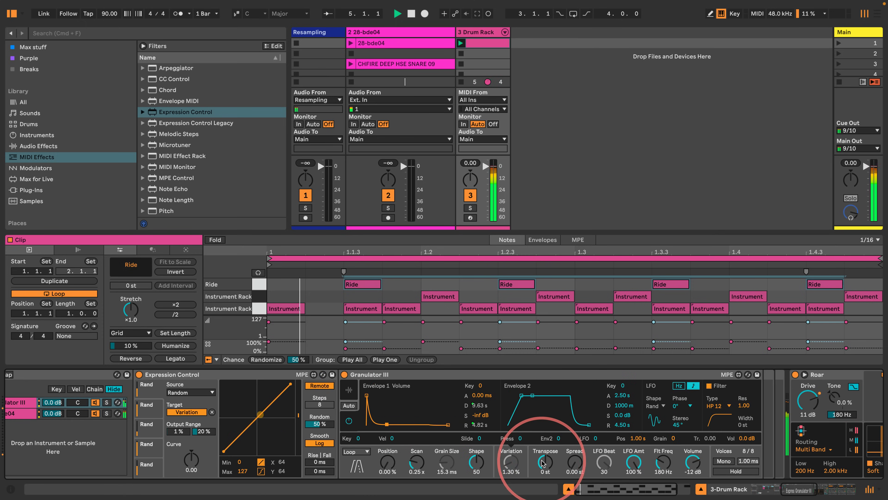
pyautogui.moveTo(545, 463); pyautogui.dragTo(545, 452)
pyautogui.rightClick(542, 454)
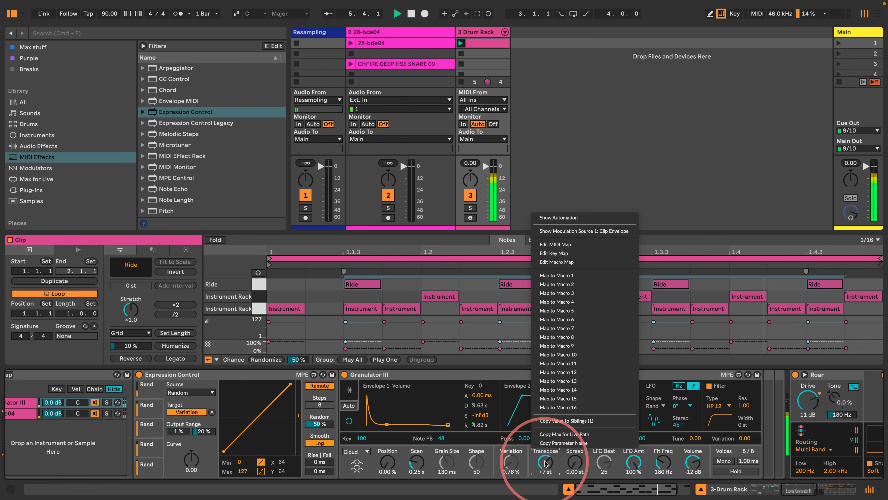
pyautogui.click(560, 420)
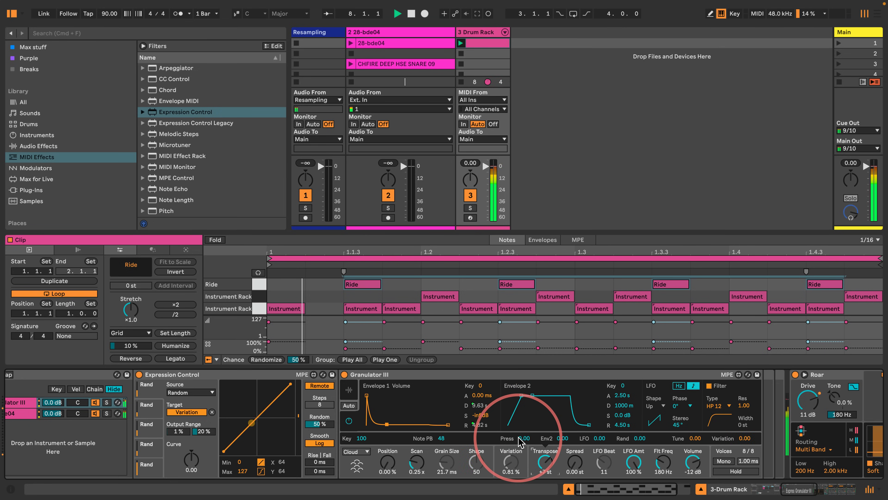
# - Audition the beat while sweeping the Drum Rack's Decay macro up to 127 and back down to 24
pyautogui.hscroll(-10, 502, 431)
pyautogui.hscroll(-10, 501, 431)
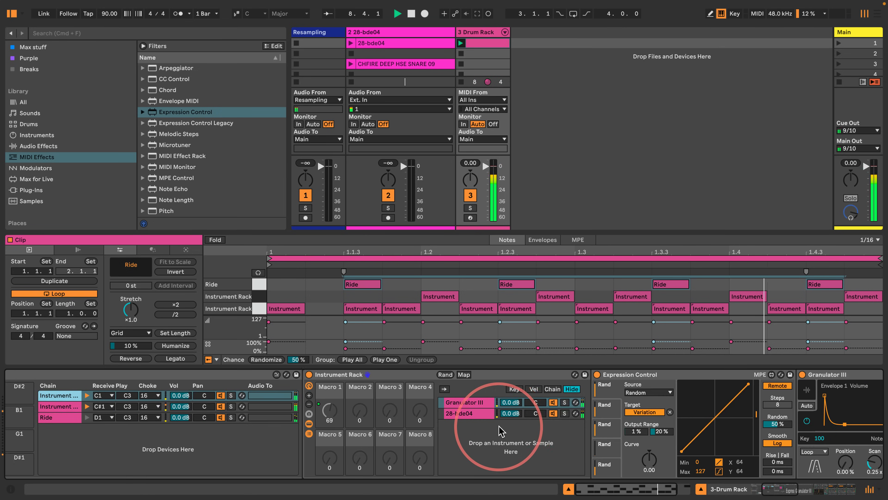
pyautogui.moveTo(32, 409); pyautogui.dragTo(30, 362)
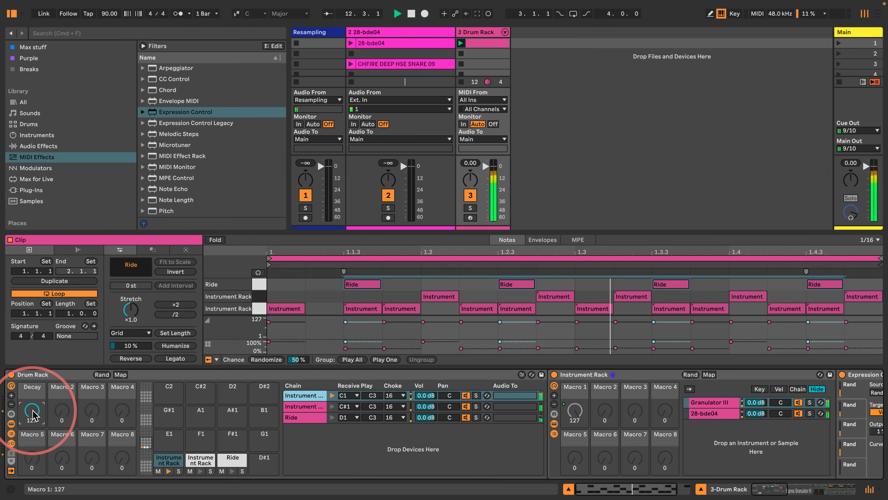
pyautogui.moveTo(33, 410)
pyautogui.mouseDown()
pyautogui.moveTo(33, 425)
pyautogui.moveTo(31, 414)
pyautogui.mouseUp()
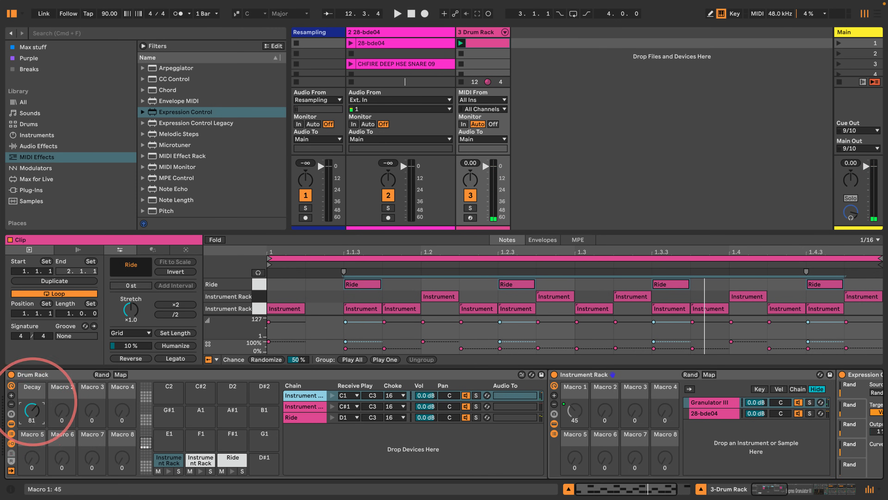
pyautogui.press('space')
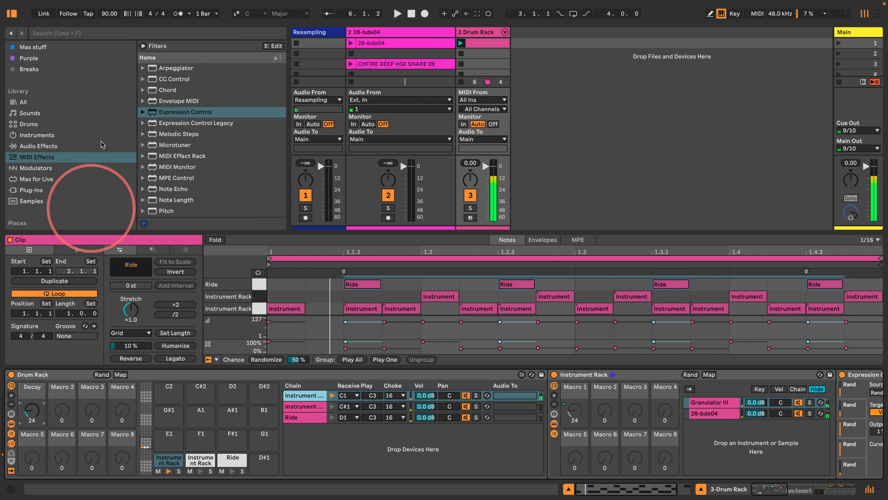
# - Set the song tempo to 160 BPM and raise the Drum Rack's Decay macro to 37 during playback
pyautogui.click(109, 14)
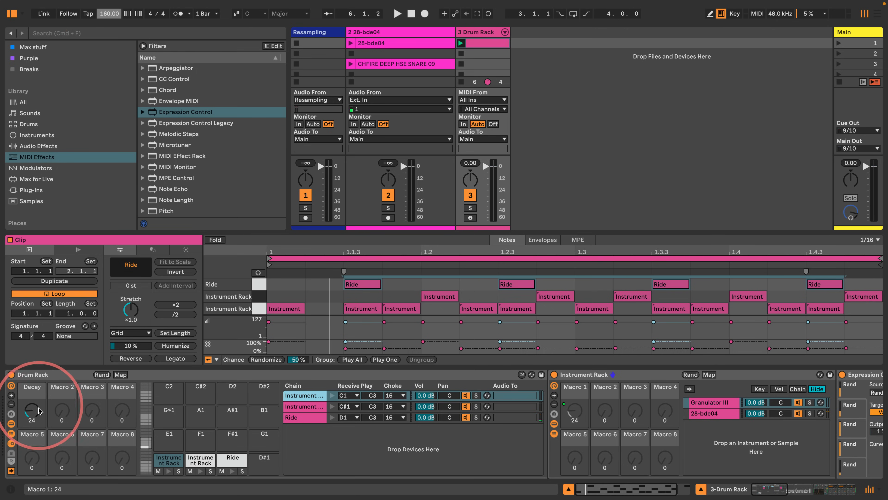
pyautogui.press('space')
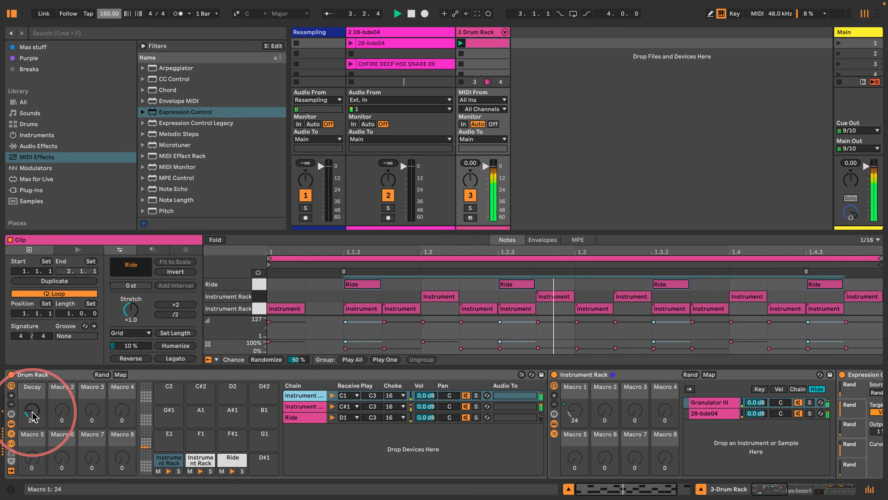
pyautogui.moveTo(34, 417); pyautogui.dragTo(34, 414)
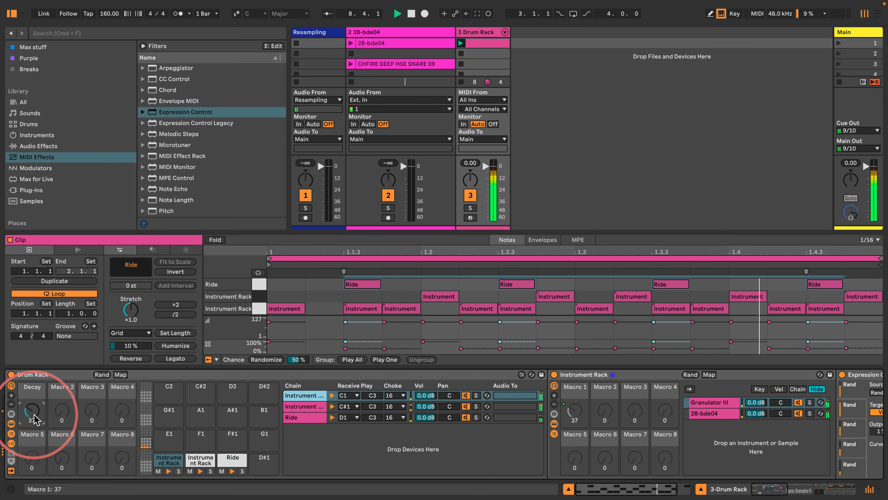
# - In the C1 chain, turn off Warp for the 28-bde04 sample and set its Simpler Transpose to +4 st
pyautogui.hscroll(4, 257, 428)
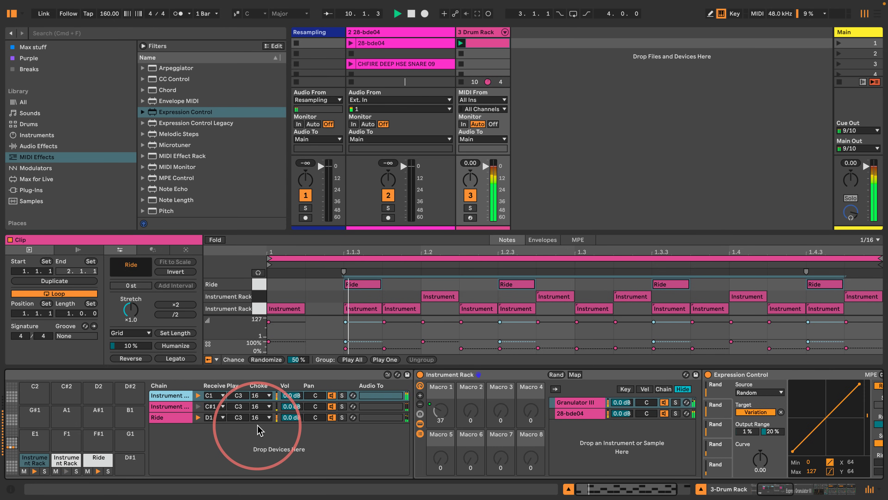
pyautogui.hscroll(12, 259, 430)
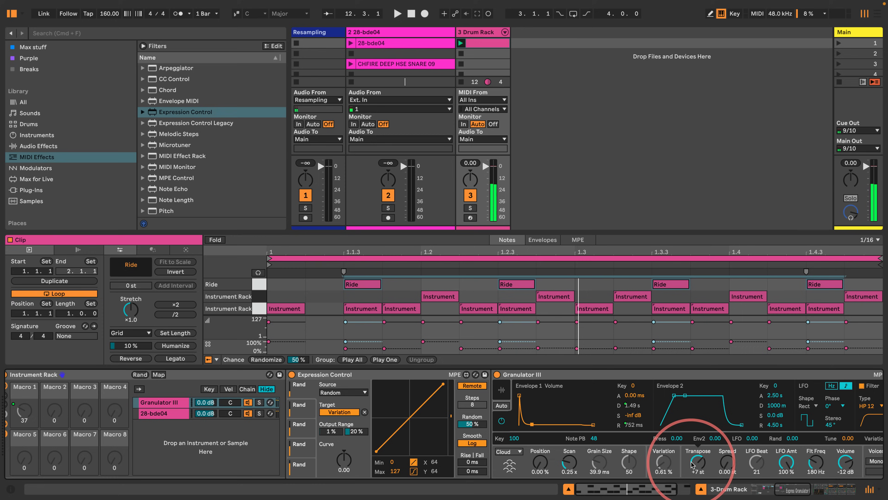
pyautogui.click(147, 413)
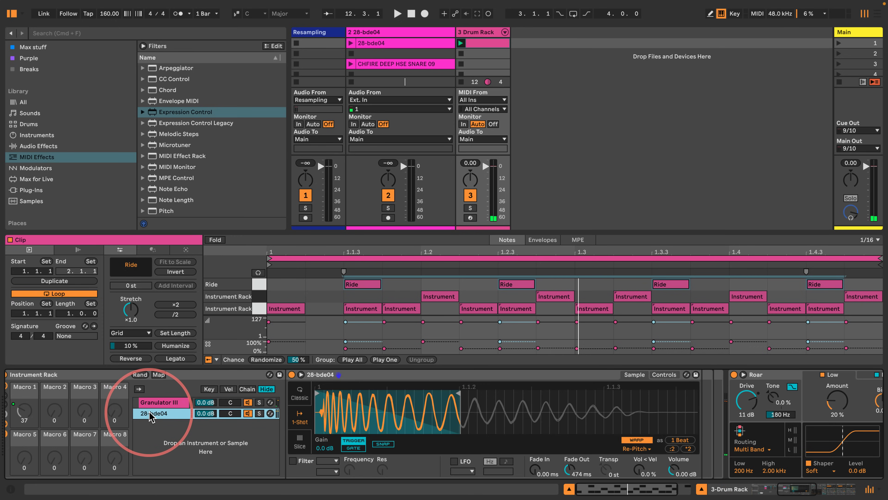
pyautogui.click(664, 374)
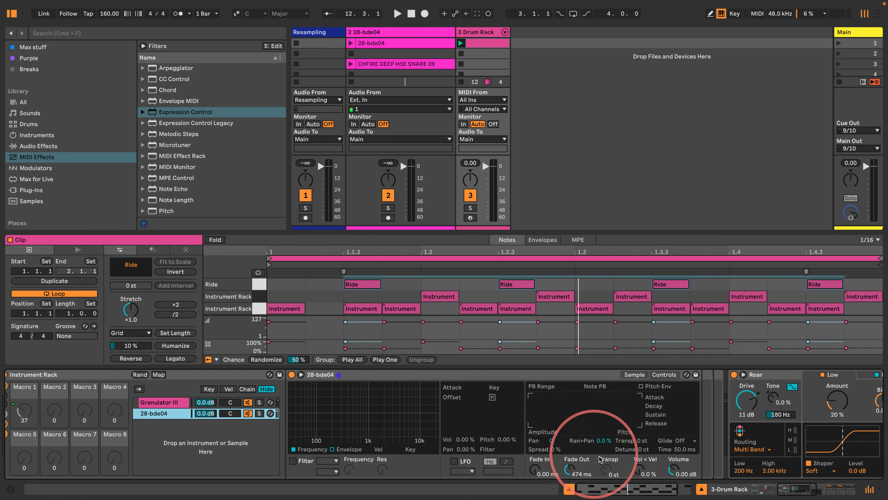
pyautogui.click(634, 374)
pyautogui.click(637, 440)
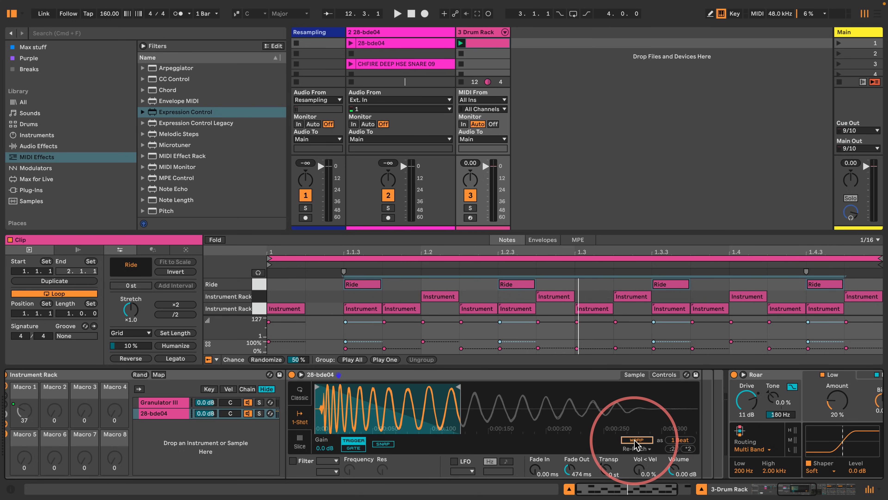
pyautogui.click(656, 376)
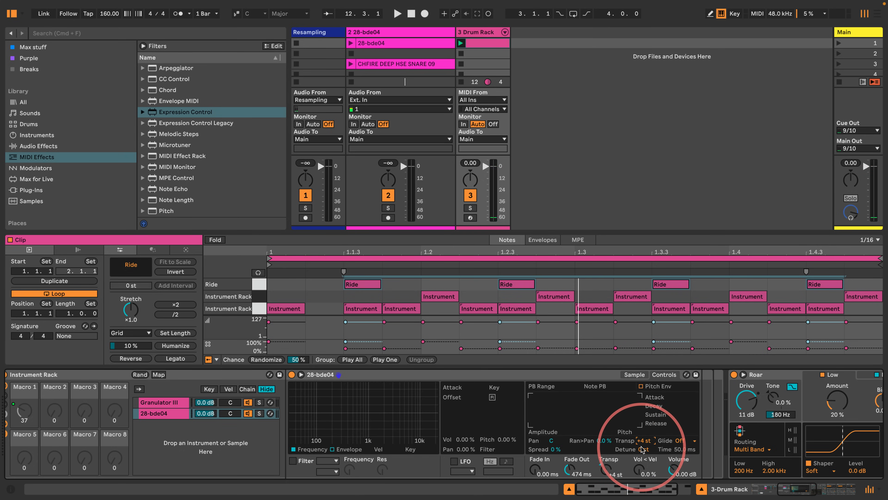
# - In the C#1 chain, set the CHFIRE DEEP HSE SNARE 09 Simpler's Transpose to +7 st
pyautogui.hscroll(-10, 413, 421)
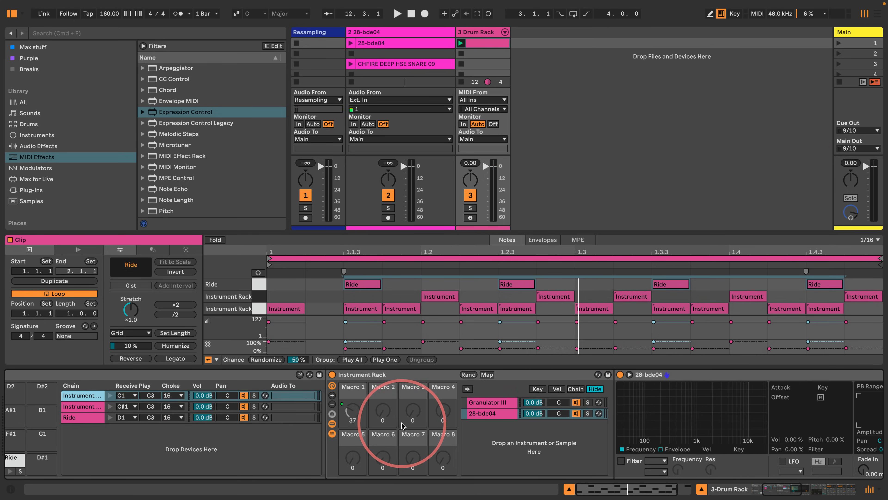
pyautogui.click(160, 406)
pyautogui.hscroll(10, 493, 420)
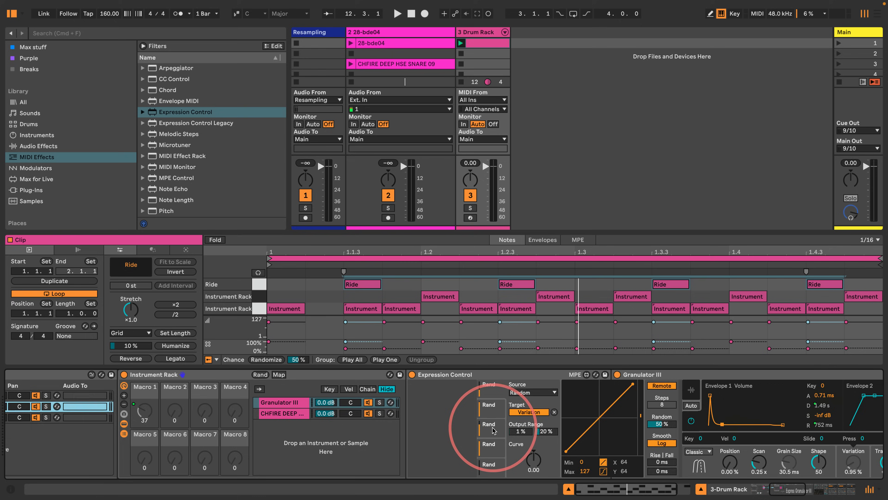
pyautogui.click(128, 413)
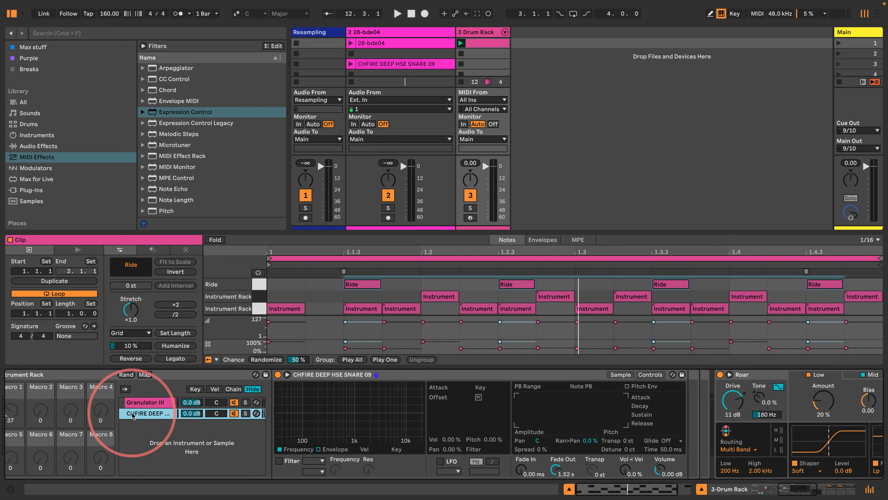
pyautogui.hscroll(3, 511, 430)
pyautogui.click(545, 375)
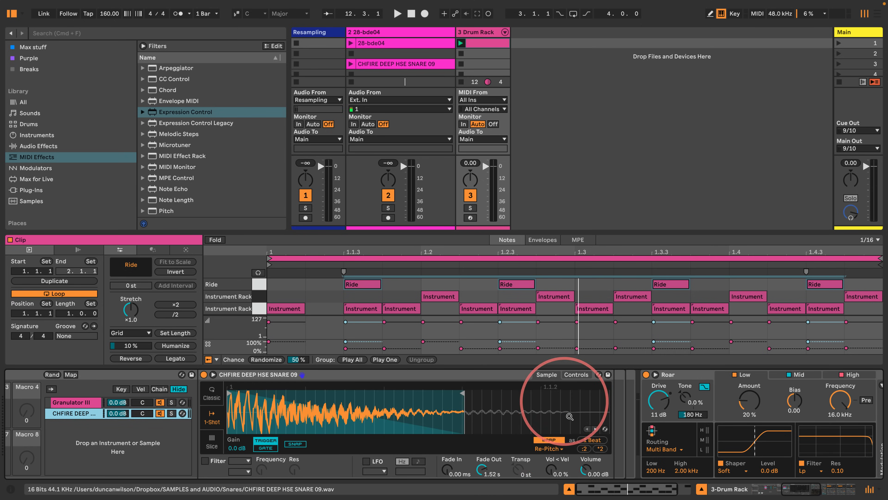
pyautogui.click(568, 375)
pyautogui.moveTo(555, 444); pyautogui.dragTo(556, 438)
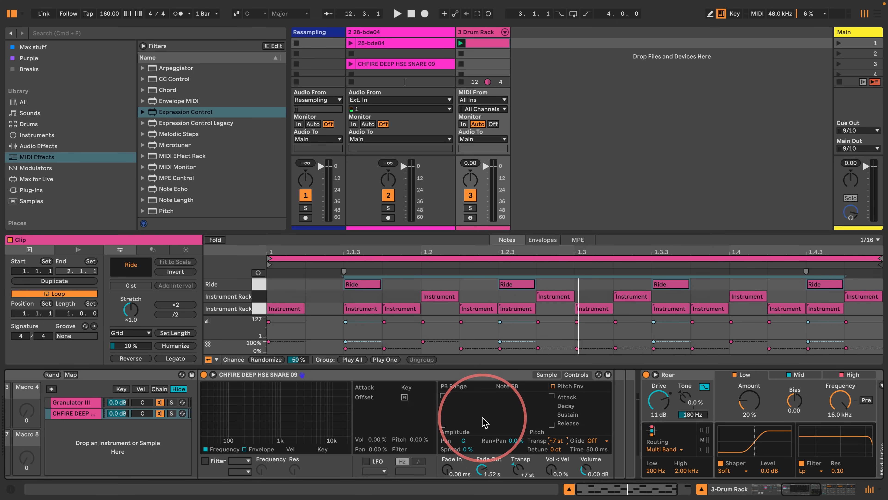
# - Play the beat, select the C1 pad and raise the Drum Rack's Decay macro to 47
pyautogui.press('space')
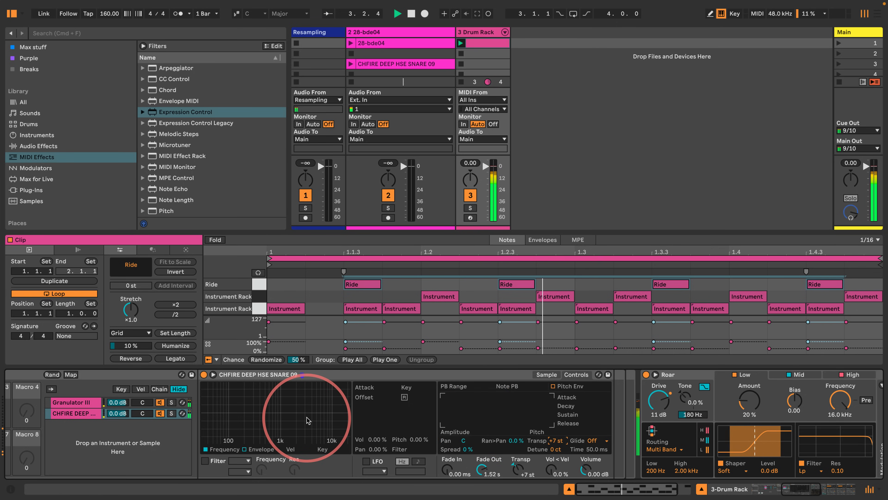
pyautogui.hscroll(-10, 309, 422)
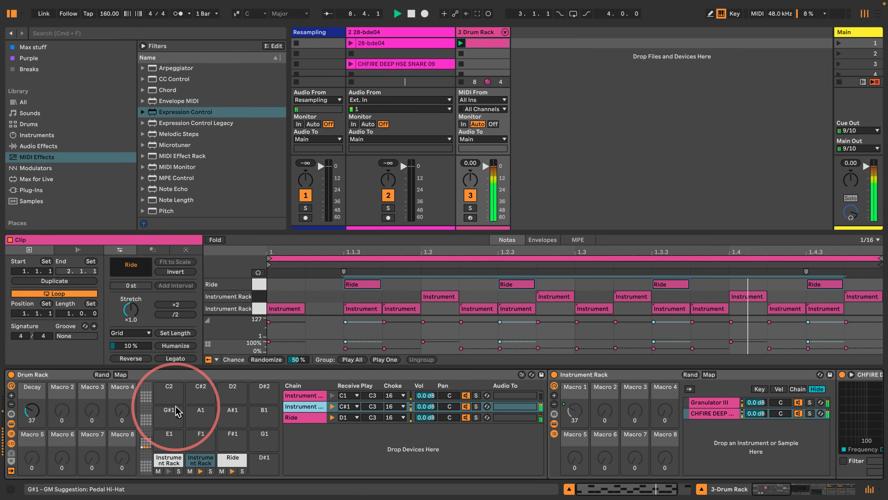
pyautogui.click(162, 463)
pyautogui.moveTo(32, 426); pyautogui.dragTo(32, 420)
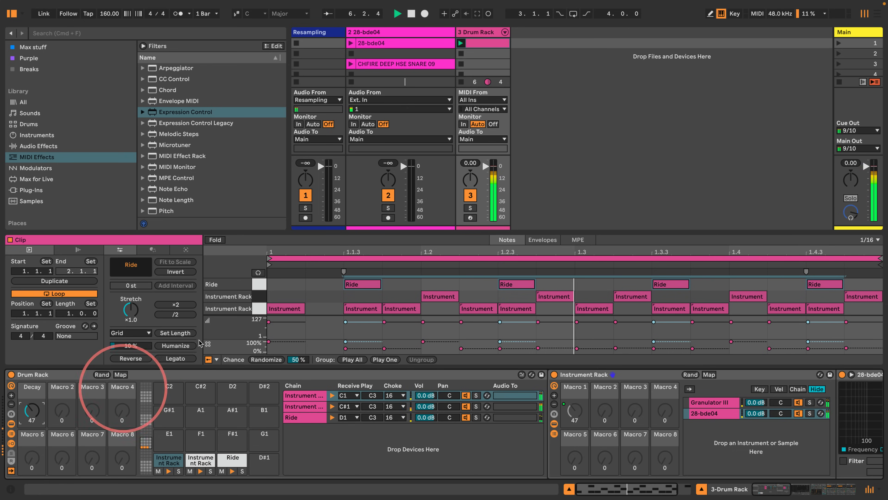
# - Duplicate the Drum Rack clip into scene 3 and lower the chance of every note after the first to 0%
pyautogui.moveTo(232, 231); pyautogui.dragTo(234, 179)
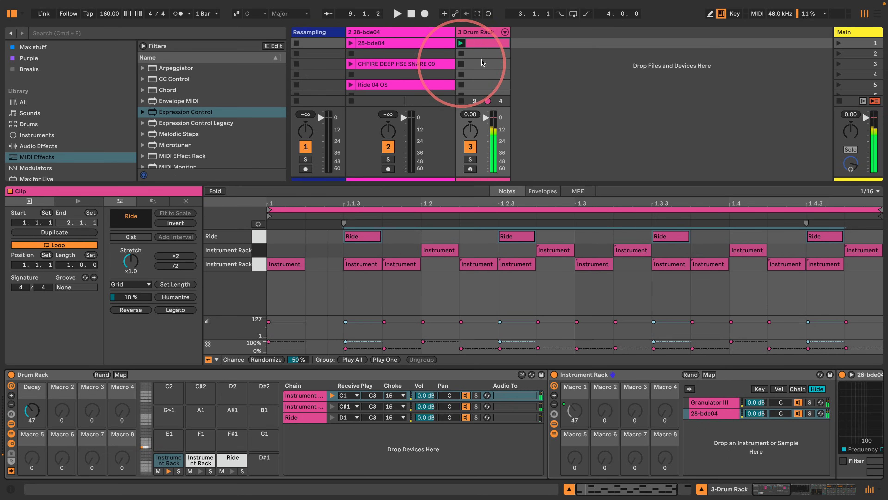
pyautogui.moveTo(480, 45); pyautogui.dragTo(481, 67)
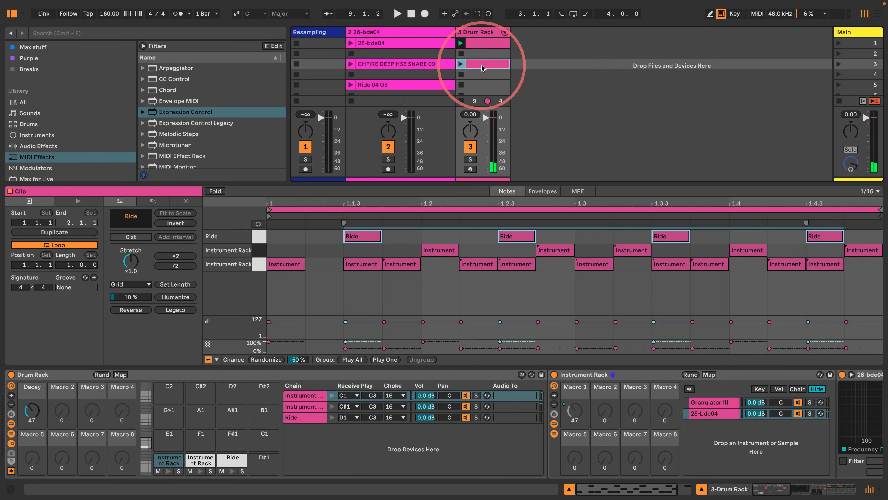
pyautogui.moveTo(327, 294); pyautogui.dragTo(871, 234)
pyautogui.moveTo(345, 342); pyautogui.dragTo(345, 351)
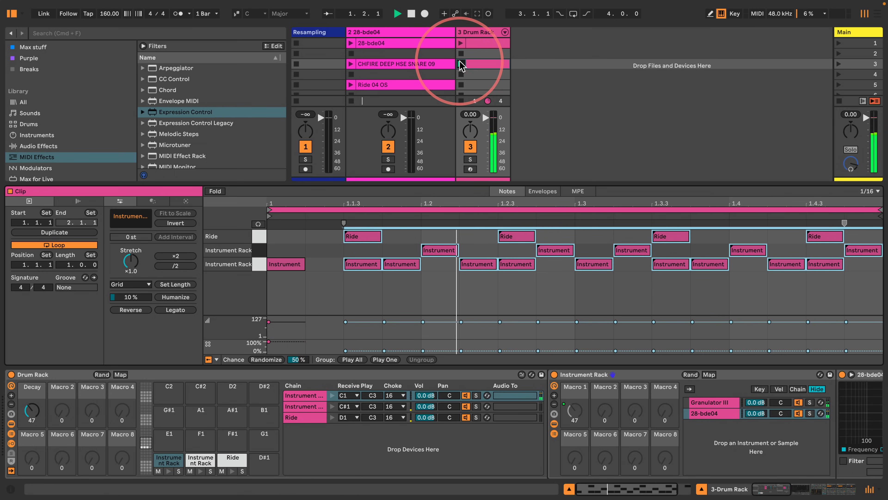
# - Launch the duplicated clip in scene 3 and raise the Drum Rack's Decay macro to 88
pyautogui.click(461, 64)
pyautogui.moveTo(32, 410); pyautogui.dragTo(31, 402)
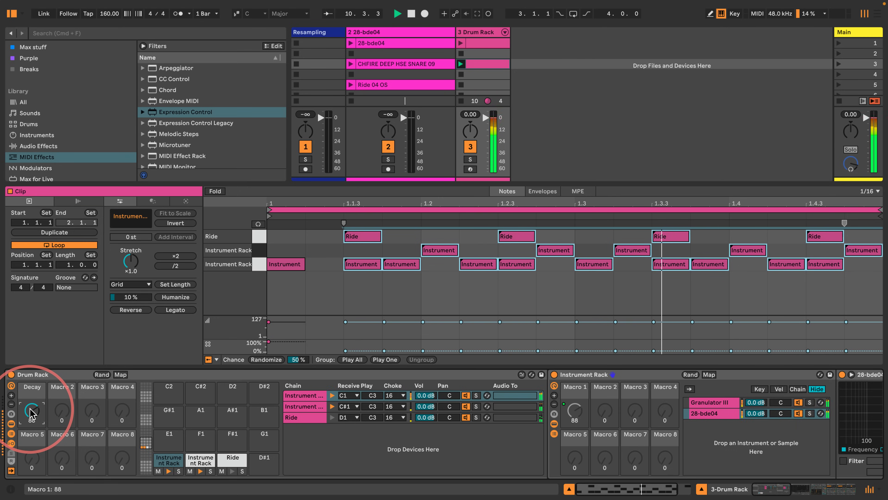
# - Set the LFO modulation of Transpose to 24.00 in the C1 chain's Granulator III
pyautogui.hscroll(5, 374, 438)
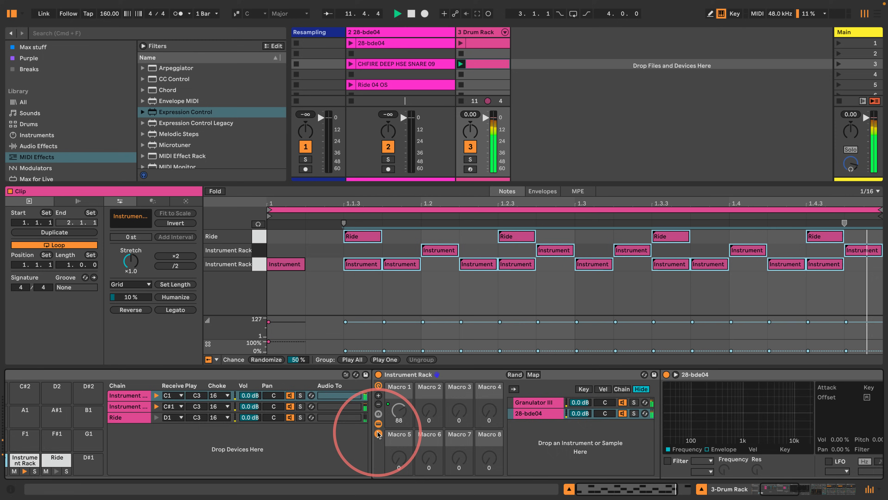
pyautogui.click(203, 405)
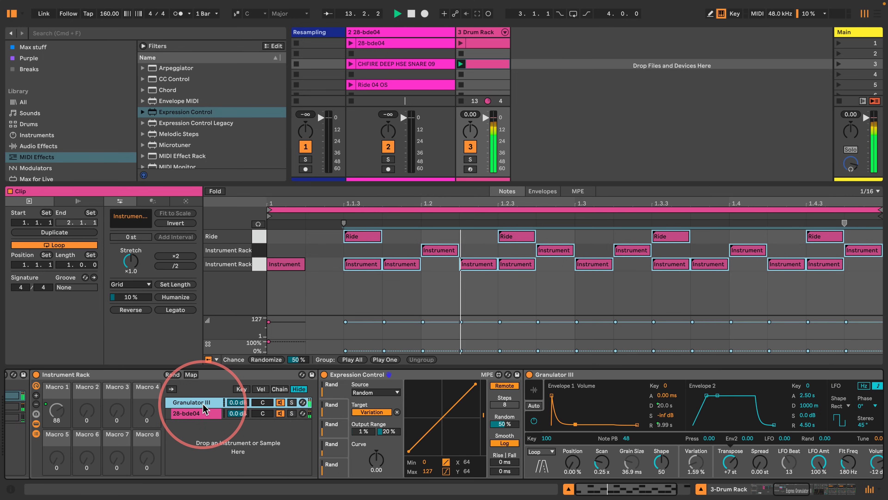
pyautogui.hscroll(7, 546, 381)
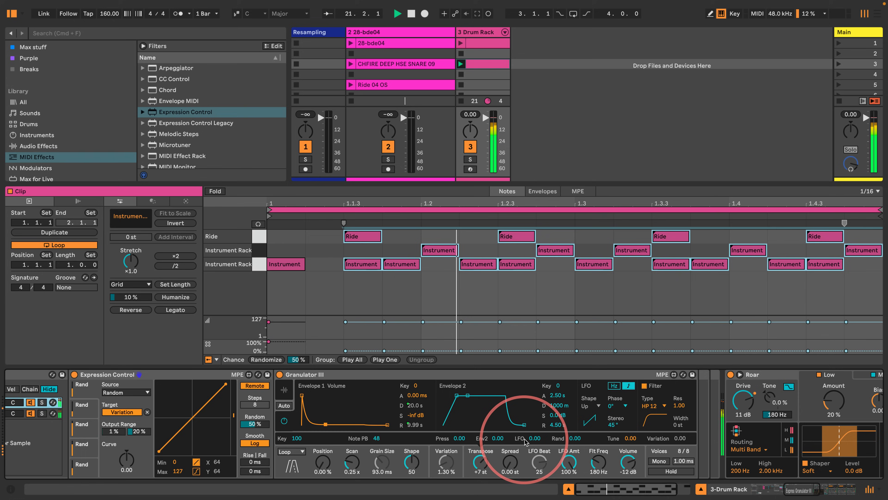
pyautogui.moveTo(536, 439); pyautogui.dragTo(536, 428)
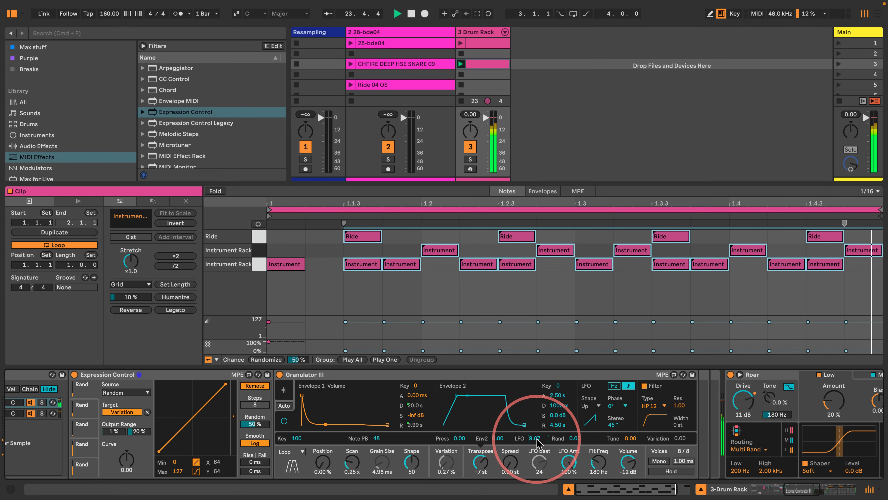
pyautogui.moveTo(537, 439); pyautogui.dragTo(538, 374)
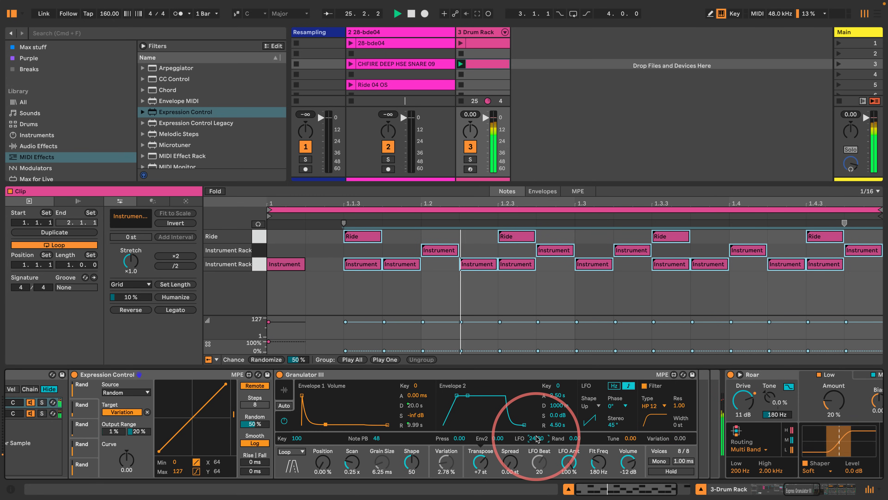
# - Set the LFO modulation of Transpose to -24.00 in the C#1 chain's Granulator III
pyautogui.hscroll(-8, 397, 377)
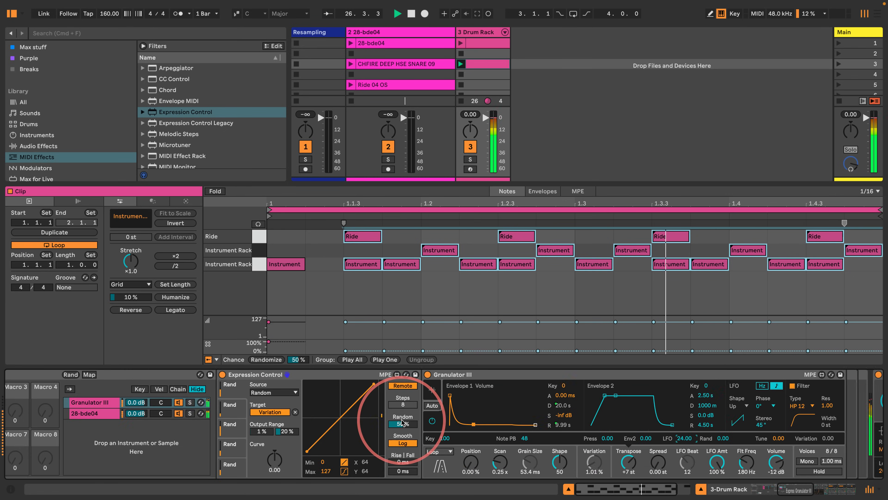
pyautogui.hscroll(-6, 396, 422)
pyautogui.click(90, 406)
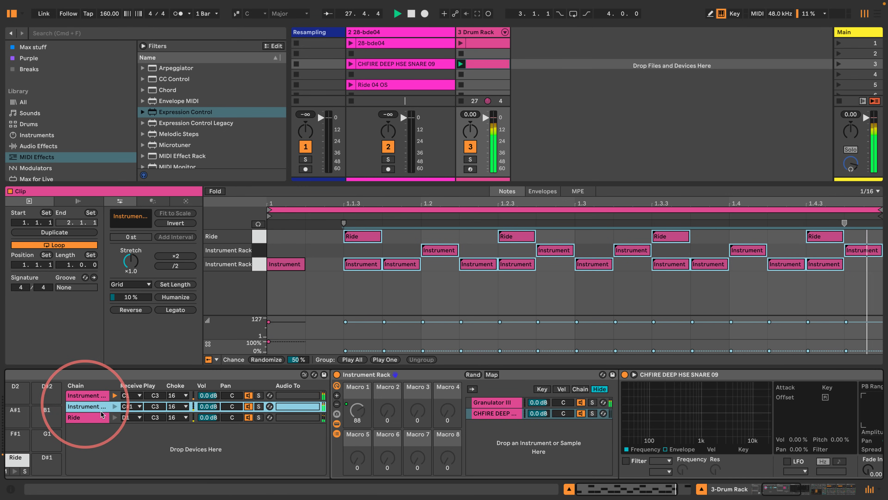
pyautogui.click(498, 401)
pyautogui.hscroll(14, 643, 378)
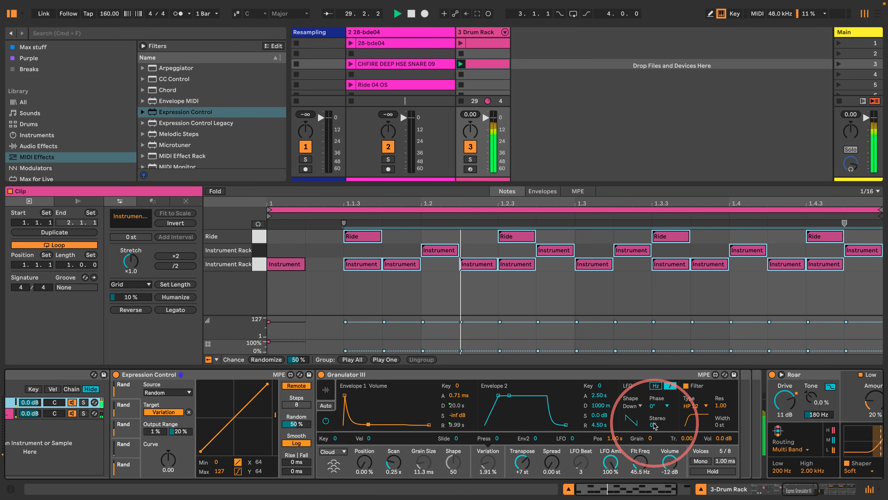
pyautogui.click(536, 452)
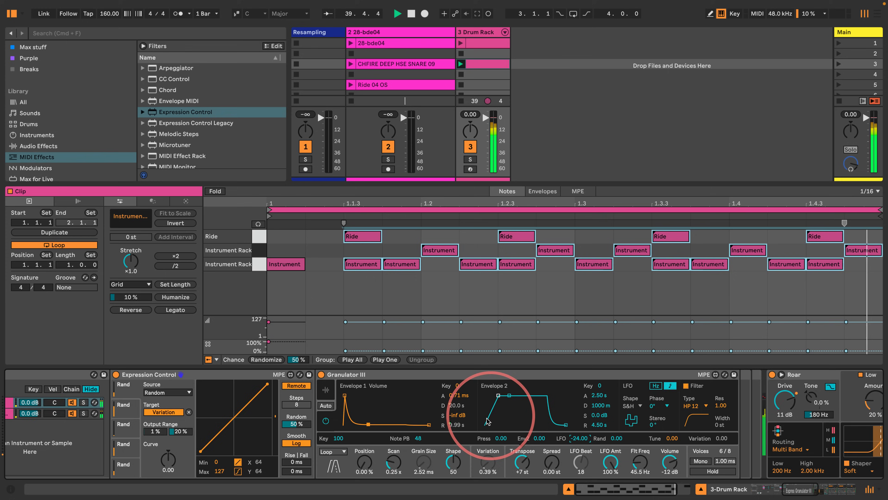
# - Check the Transpose modulation settings in the Ride chain's Expression Control and Granulator III
pyautogui.hscroll(-15, 489, 420)
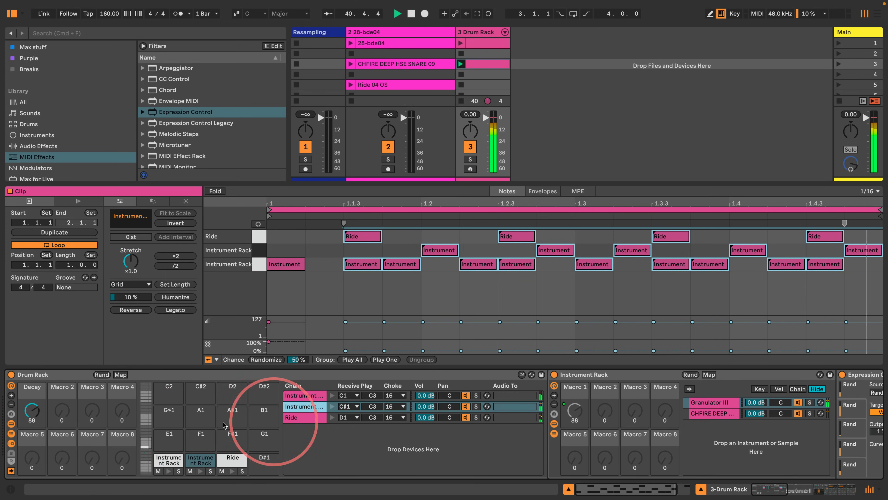
pyautogui.click(227, 459)
pyautogui.hscroll(8, 551, 423)
pyautogui.hscroll(6, 550, 424)
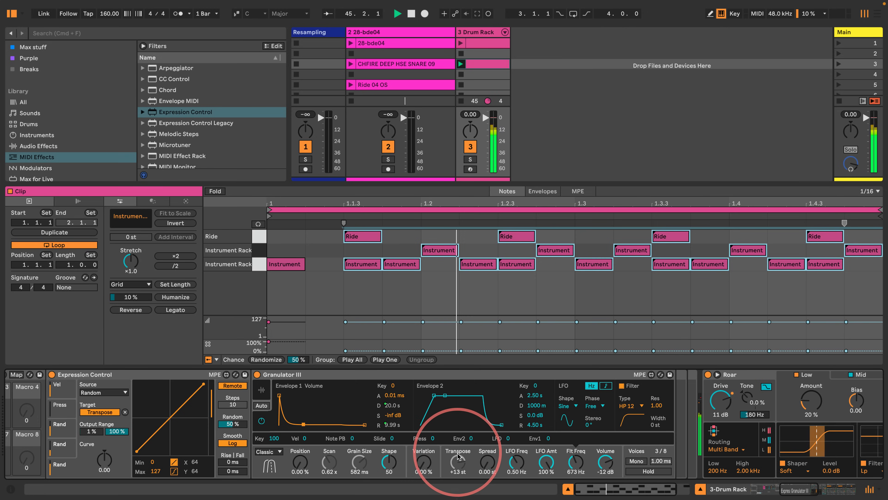
pyautogui.hscroll(-3, 455, 454)
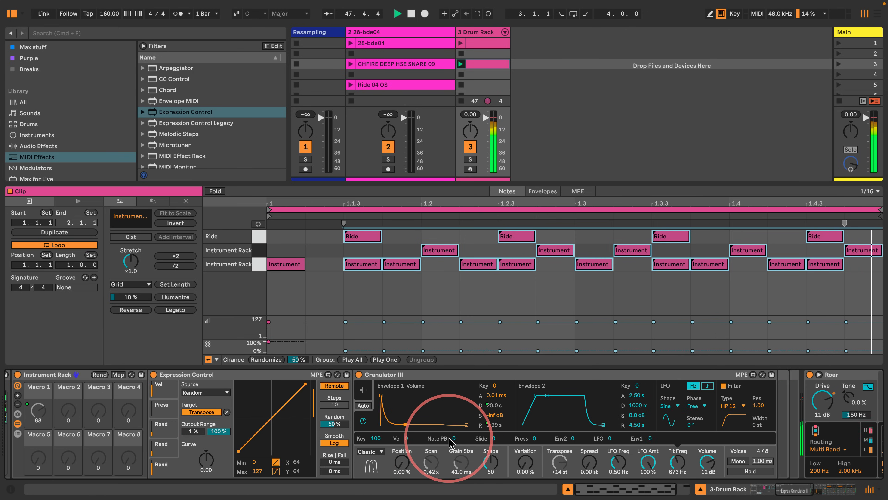
pyautogui.hscroll(-15, 451, 443)
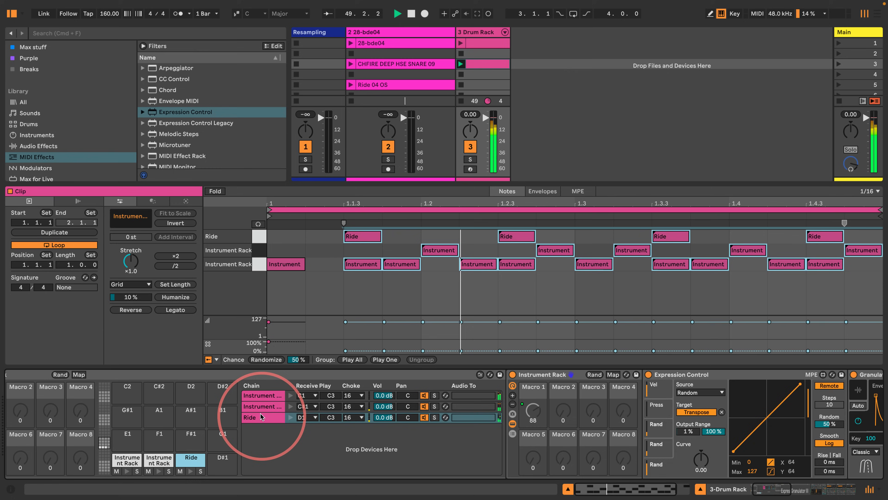
# - In the C#1 chain's Granulator III, reset the Transpose LFO modulation to 0.00 and set its Rand modulation to 12.00
pyautogui.click(256, 406)
pyautogui.hscroll(15, 563, 440)
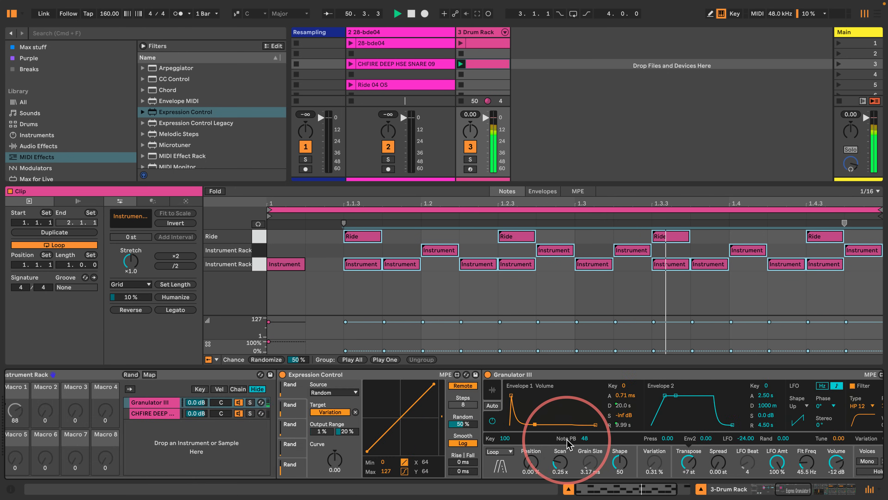
pyautogui.hscroll(7, 568, 444)
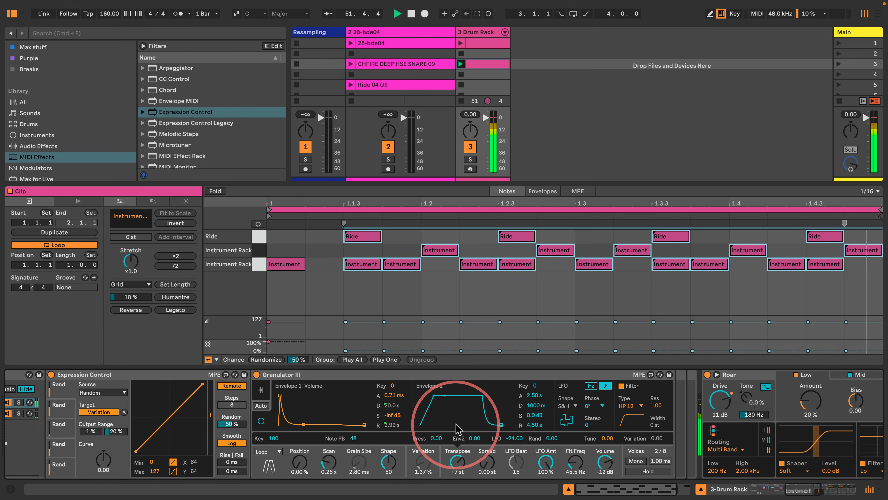
pyautogui.hscroll(1, 458, 429)
pyautogui.hscroll(1, 458, 428)
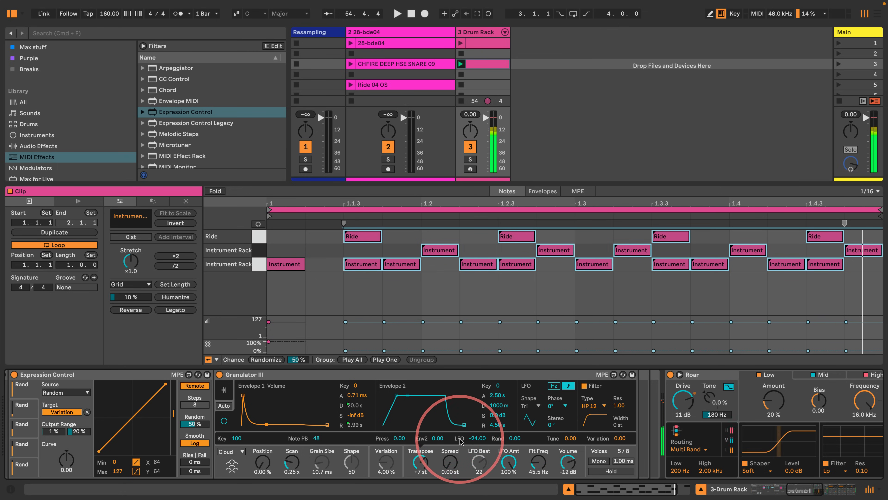
pyautogui.moveTo(518, 441); pyautogui.dragTo(554, 173)
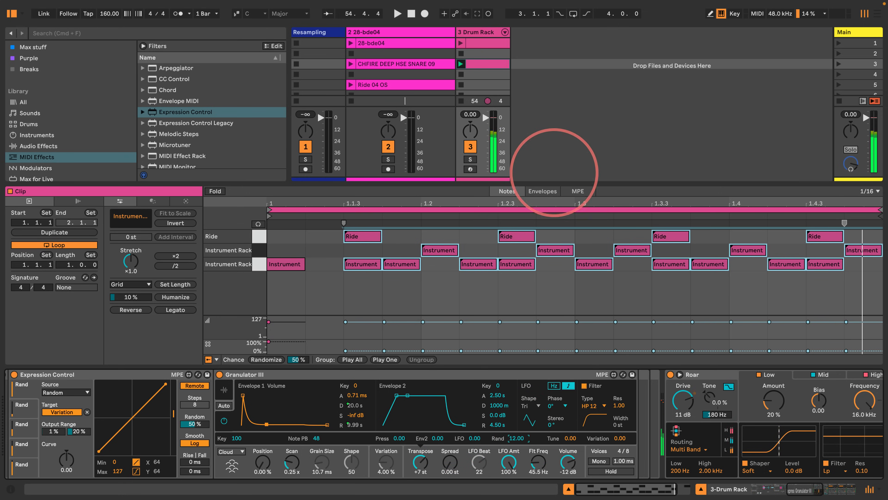
# - In the C1 chain's Granulator III, reset the Transpose LFO modulation to 0.00 and set its Rand modulation to 12.00
pyautogui.press('space')
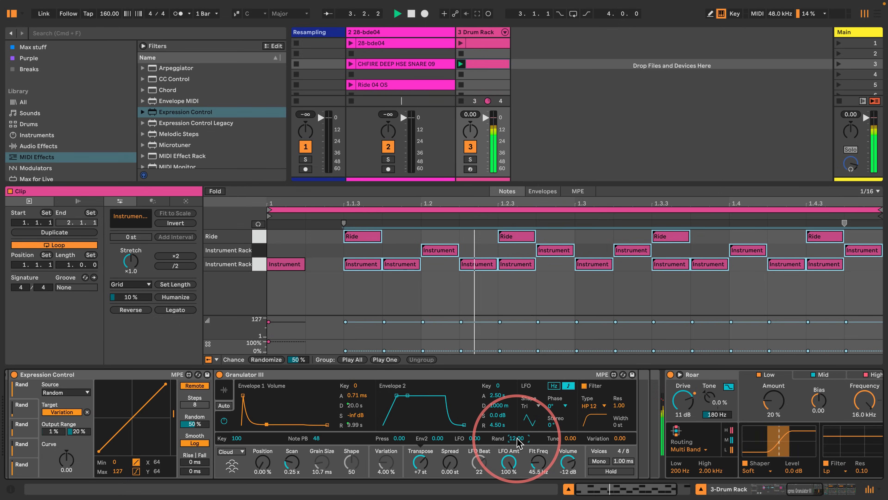
pyautogui.hscroll(-10, 457, 419)
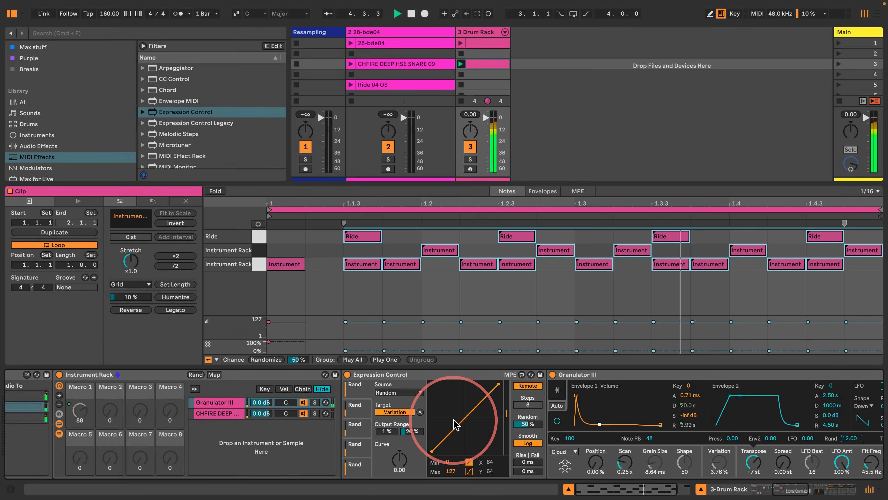
pyautogui.hscroll(-10, 455, 424)
pyautogui.click(249, 395)
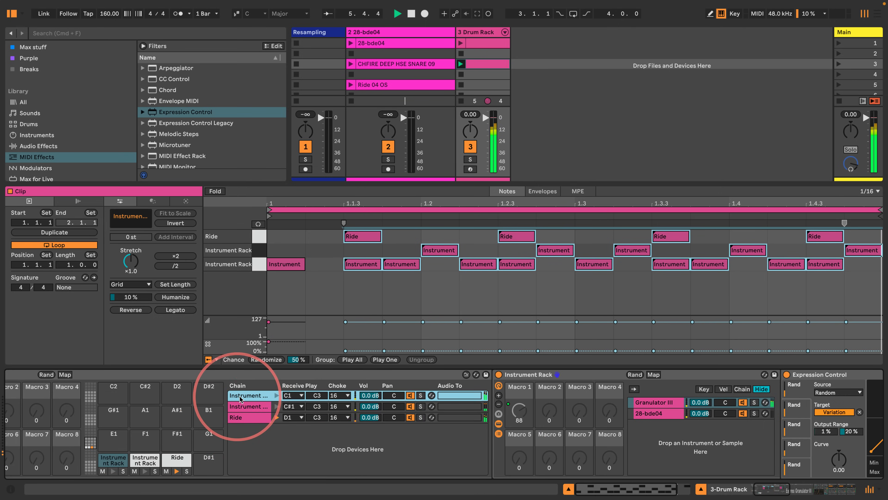
pyautogui.hscroll(15, 664, 426)
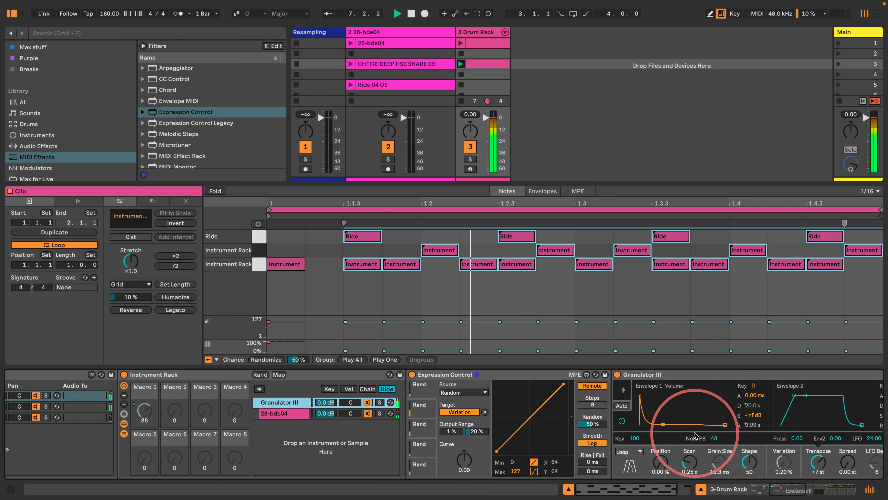
pyautogui.hscroll(5, 692, 436)
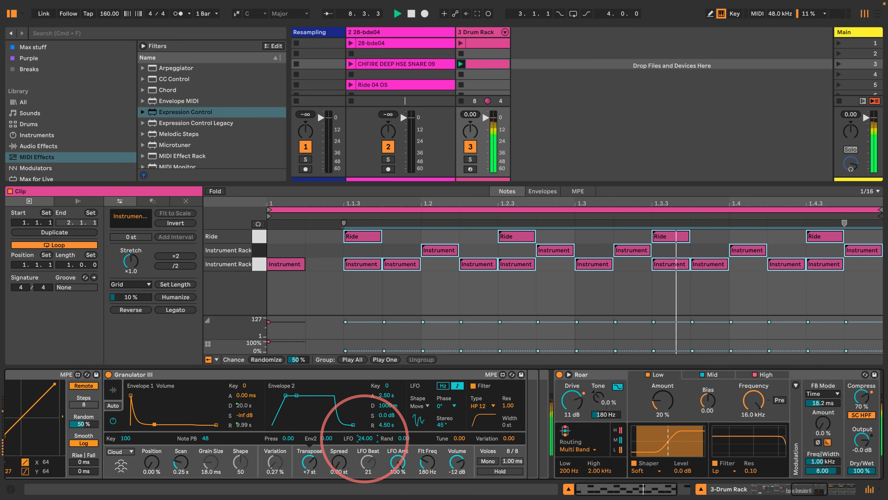
pyautogui.moveTo(401, 440); pyautogui.dragTo(444, 260)
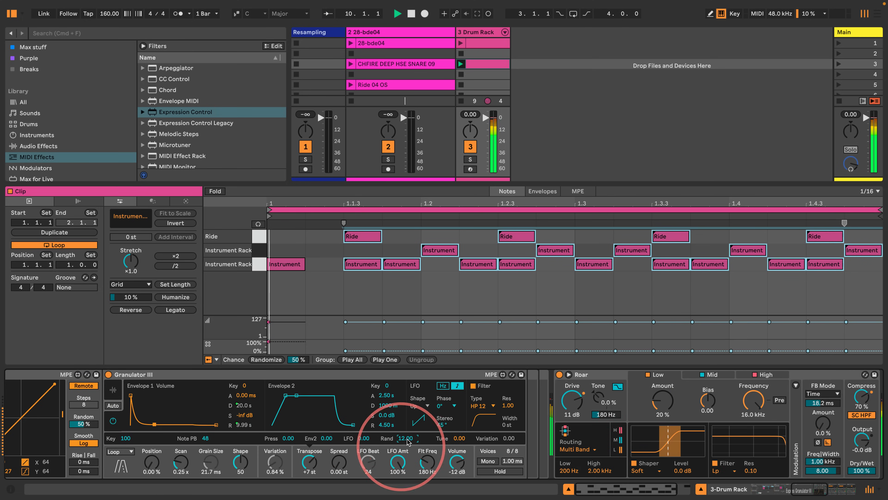
pyautogui.hscroll(-6, 402, 441)
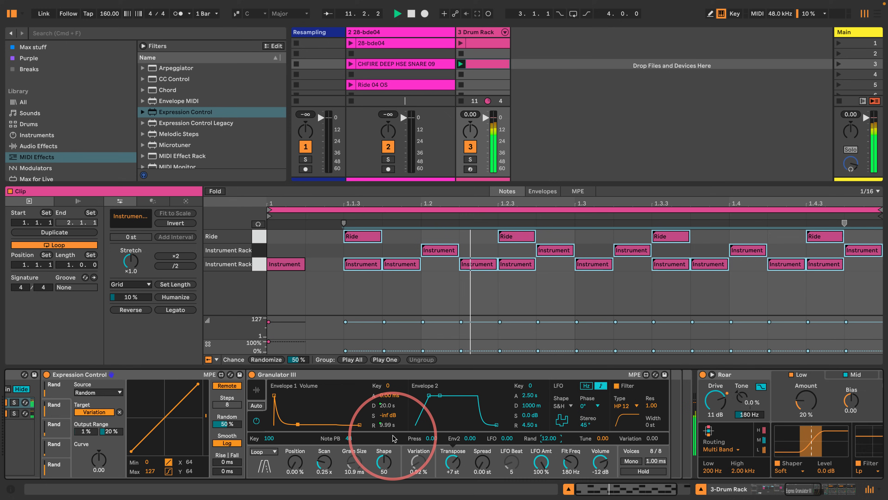
pyautogui.press('space')
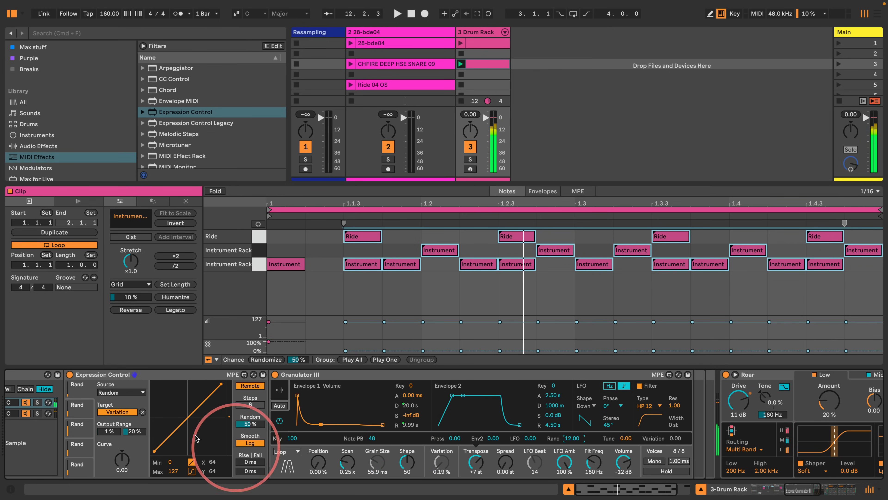
# - Add a second Expression Control before the C1 chain's Granulator III, remotely mapping a Random source to LFO > Pitch at 1 to 100%
pyautogui.moveTo(155, 112); pyautogui.dragTo(280, 402)
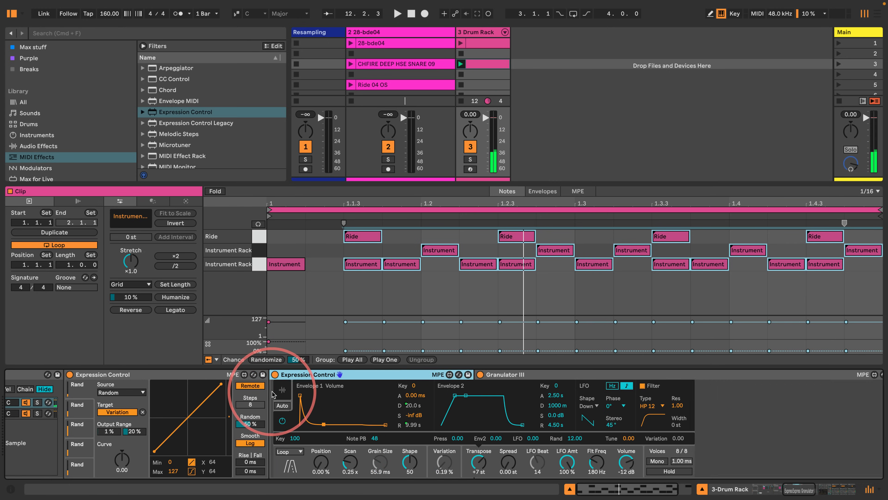
pyautogui.click(189, 392)
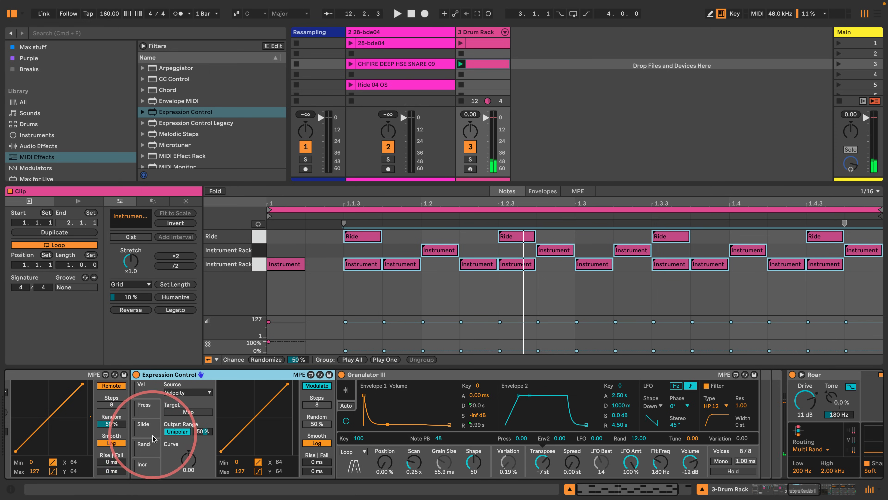
pyautogui.click(189, 420)
pyautogui.click(317, 385)
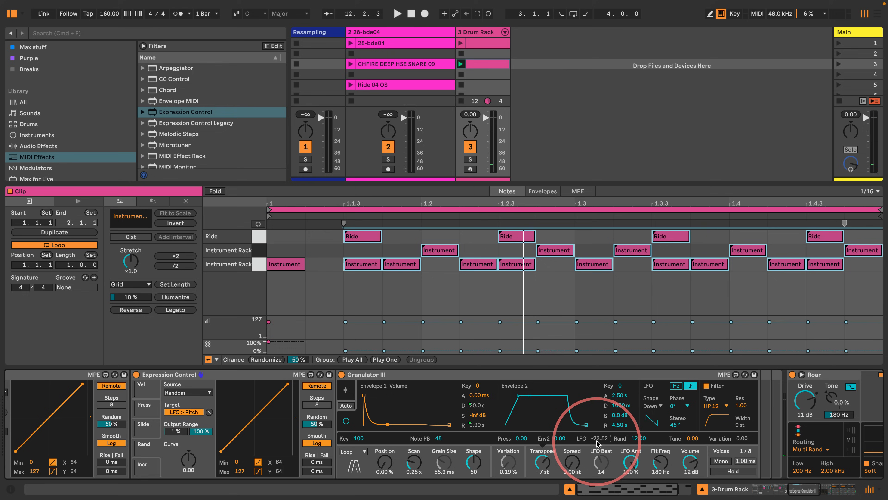
# - In the C#1 chain, insert a second Expression Control between the existing one and Granulator III during playback
pyautogui.press('space')
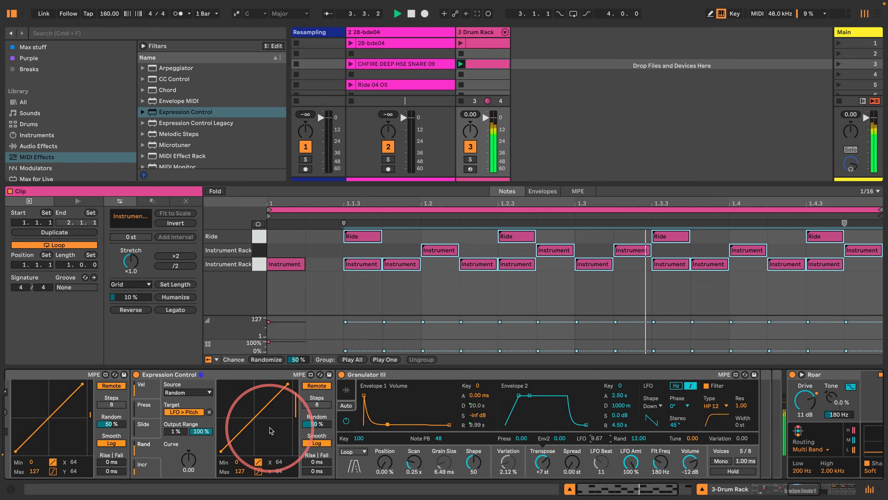
pyautogui.hscroll(-10, 252, 423)
pyautogui.hscroll(-10, 259, 426)
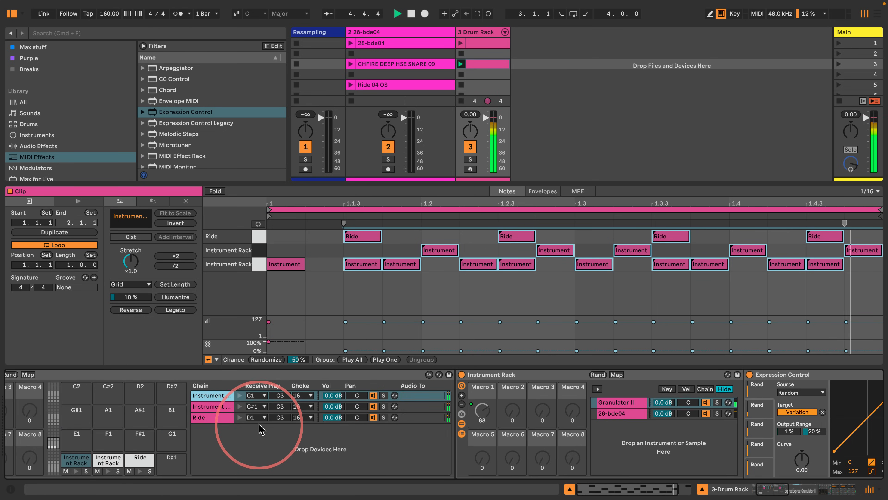
pyautogui.click(209, 406)
pyautogui.hscroll(15, 546, 420)
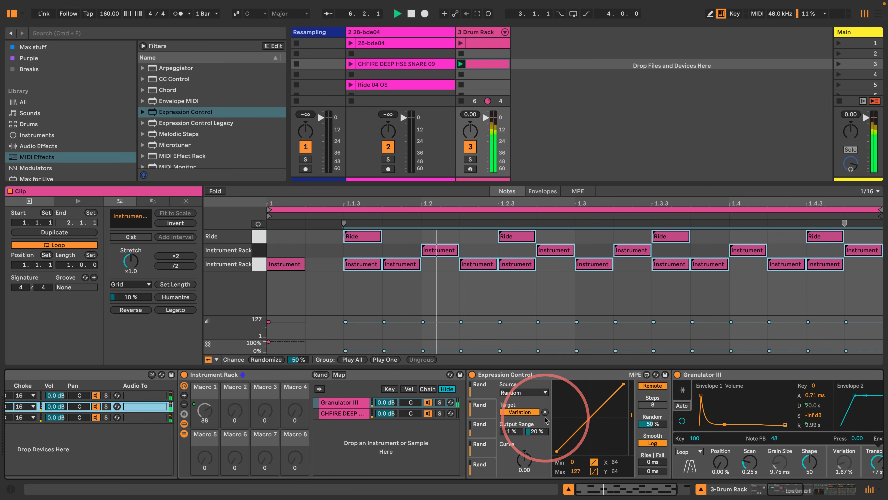
pyautogui.hscroll(3, 547, 422)
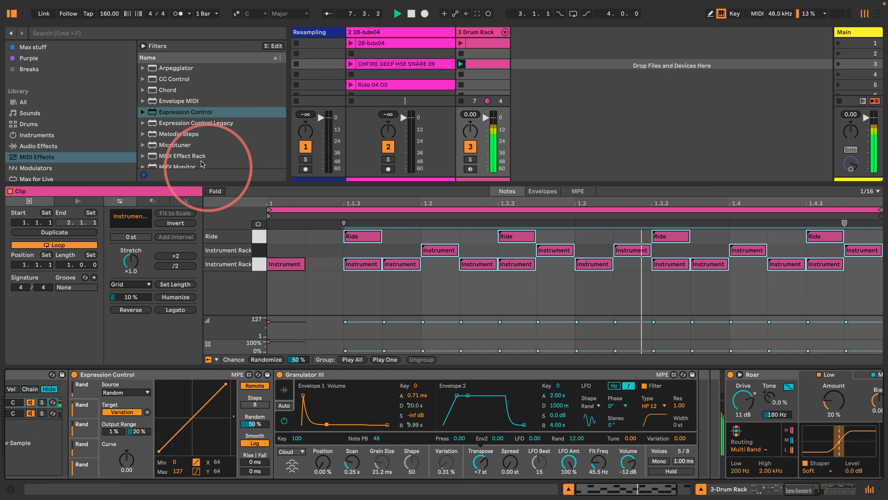
pyautogui.moveTo(154, 111); pyautogui.dragTo(276, 416)
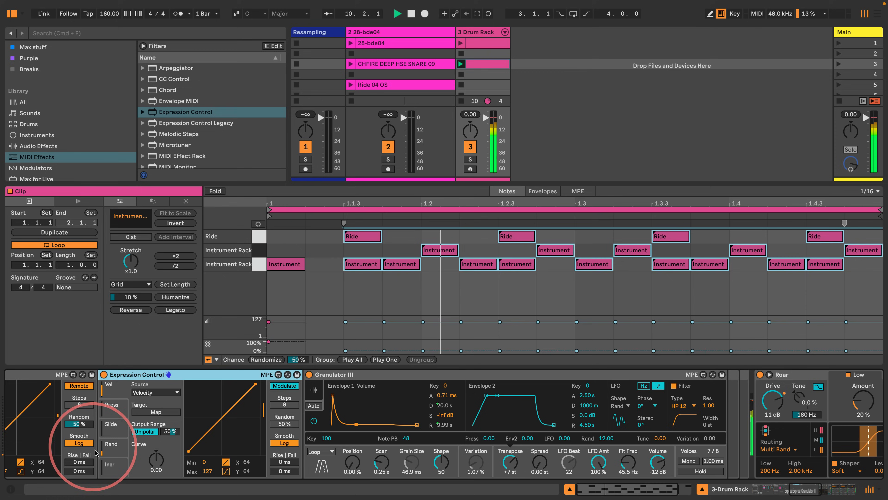
# - Set the new Expression Control's source to Random in Remote mode and map it to Granulator III's LFO > Pitch at 1 to 100%
pyautogui.click(116, 447)
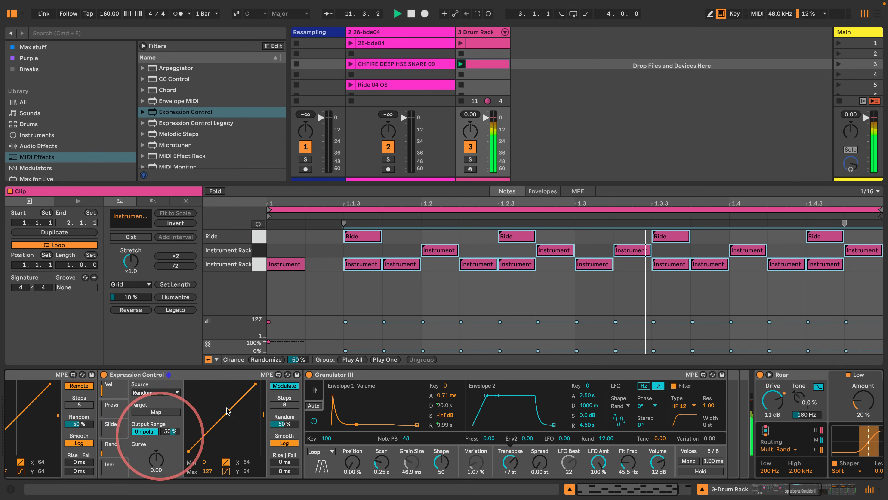
pyautogui.click(284, 385)
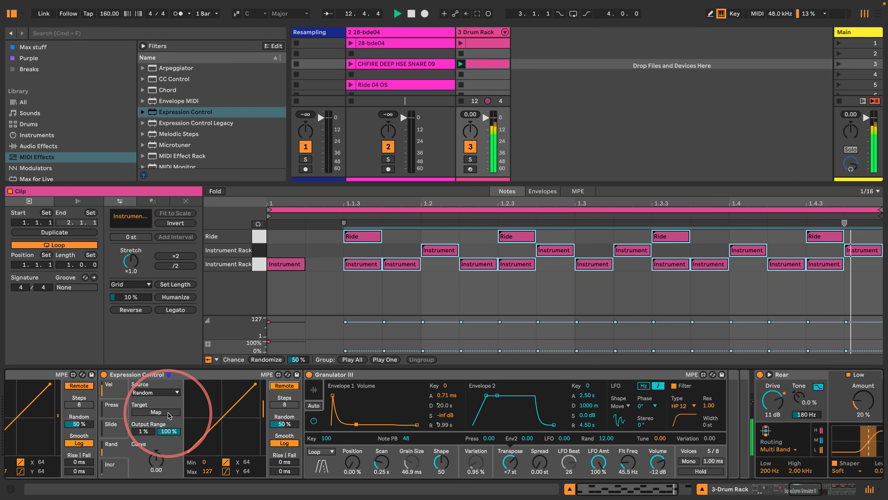
pyautogui.click(564, 438)
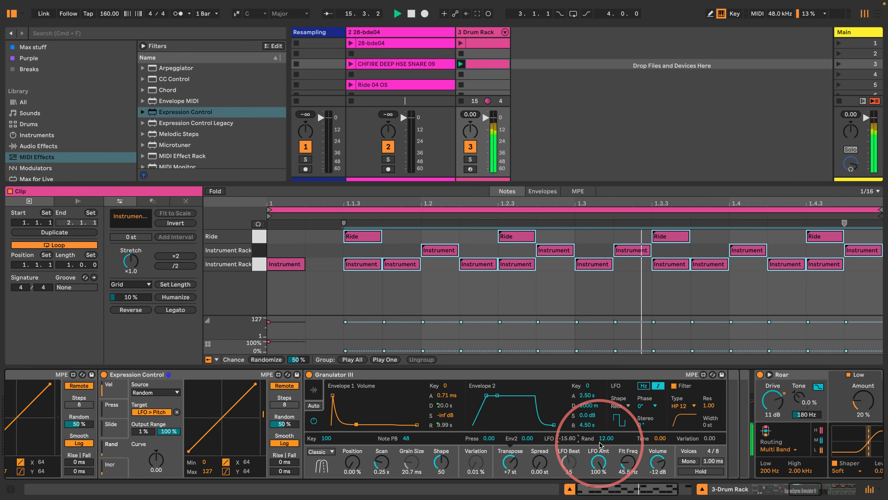
# - Reset the Transpose Rand modulation to 0.00 in the C#1 chain's Granulator III and copy the value to its siblings
pyautogui.moveTo(606, 438)
pyautogui.mouseDown()
pyautogui.moveTo(604, 487)
pyautogui.moveTo(599, 426)
pyautogui.moveTo(600, 438)
pyautogui.mouseUp()
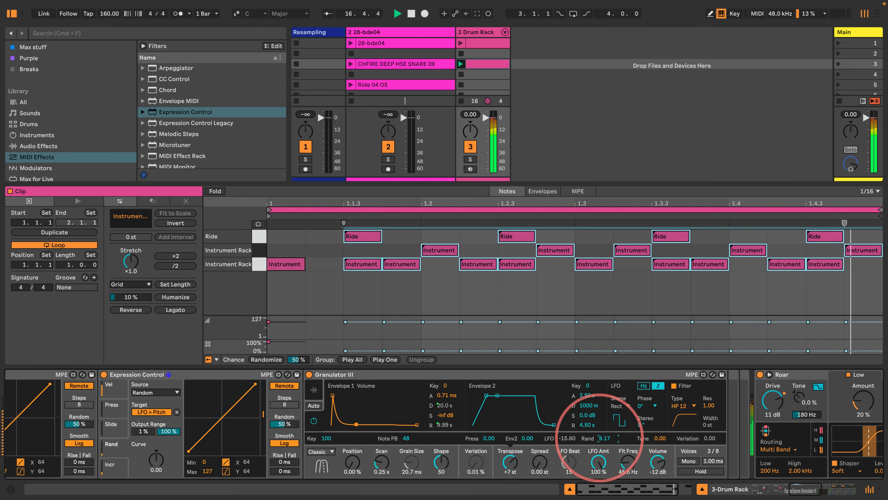
pyautogui.doubleClick(603, 439)
pyautogui.rightClick(603, 442)
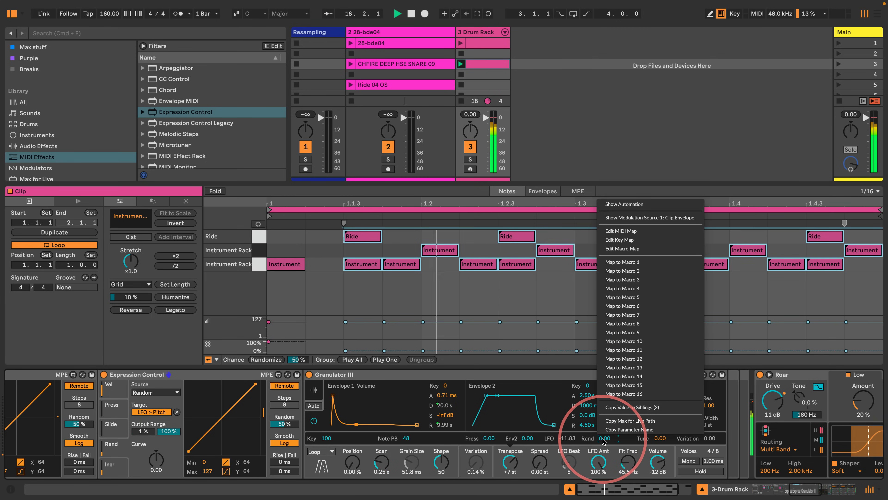
pyautogui.click(609, 403)
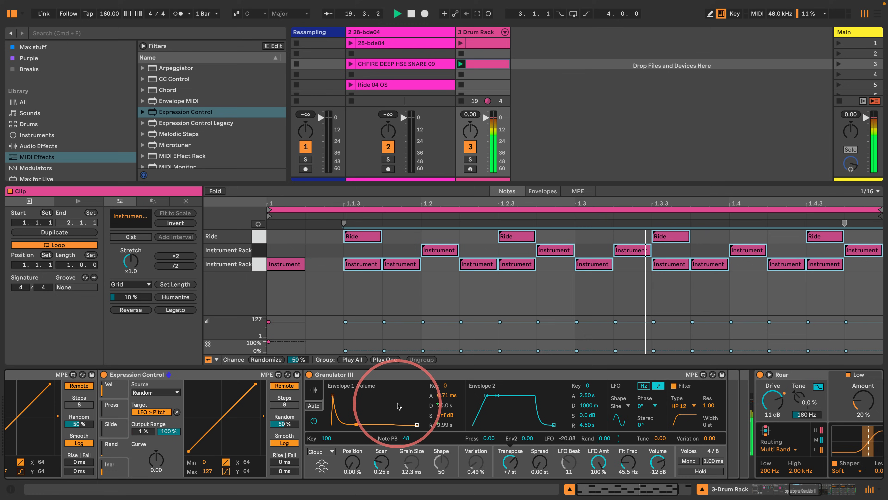
# - Set the Drum Rack's Decay macro to 43 and audition the first clip on the Drum Rack track
pyautogui.hscroll(-5, 400, 406)
pyautogui.hscroll(-15, 400, 407)
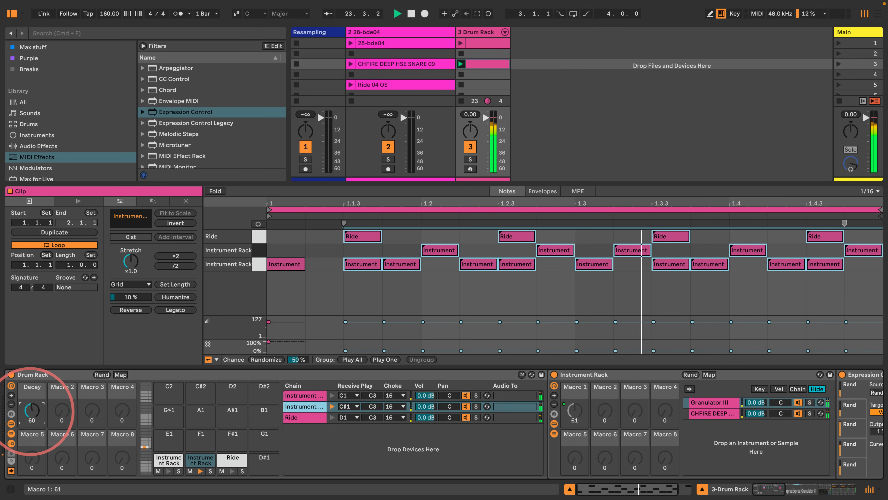
pyautogui.moveTo(31, 413)
pyautogui.mouseDown()
pyautogui.moveTo(31, 431)
pyautogui.moveTo(32, 408)
pyautogui.mouseUp()
pyautogui.click(461, 43)
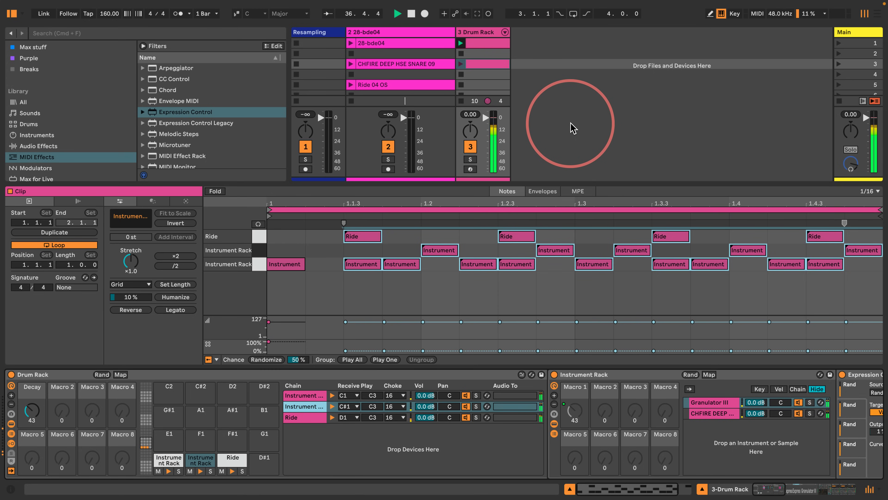
pyautogui.press('space')
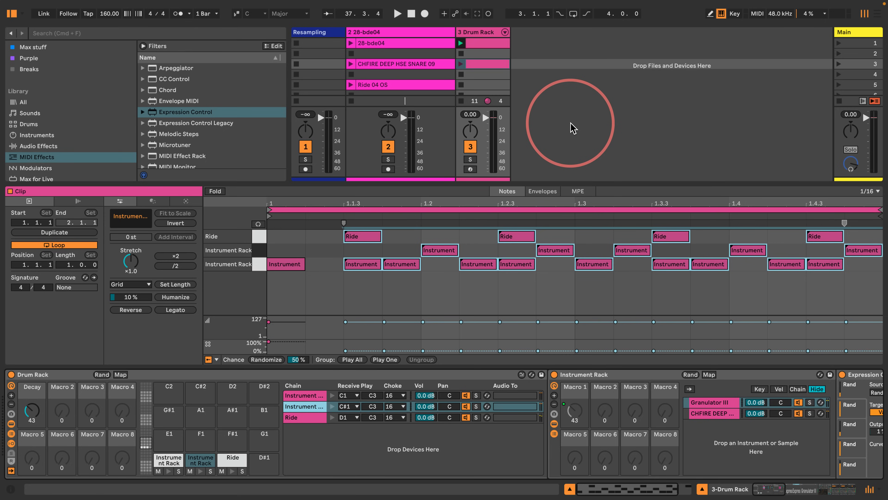
# - Play the first Drum Rack clip while raising the Decay macro to 64, and stop playback
pyautogui.press('space')
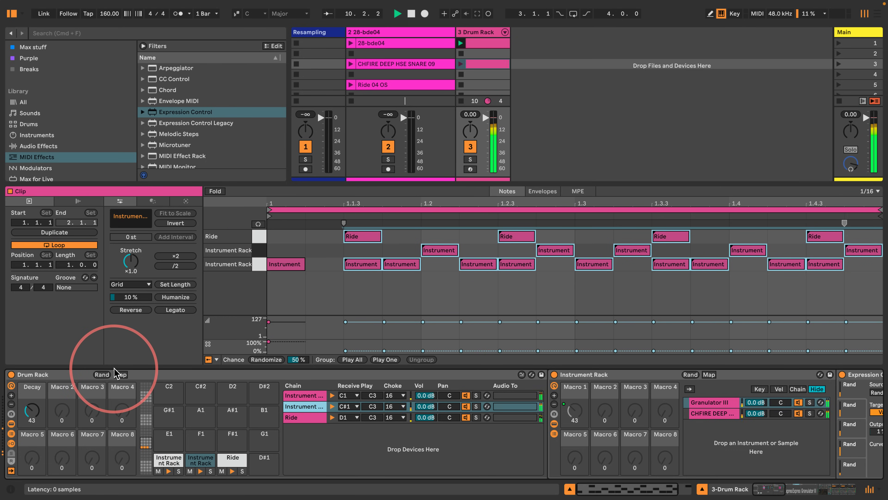
pyautogui.moveTo(32, 407); pyautogui.dragTo(32, 413)
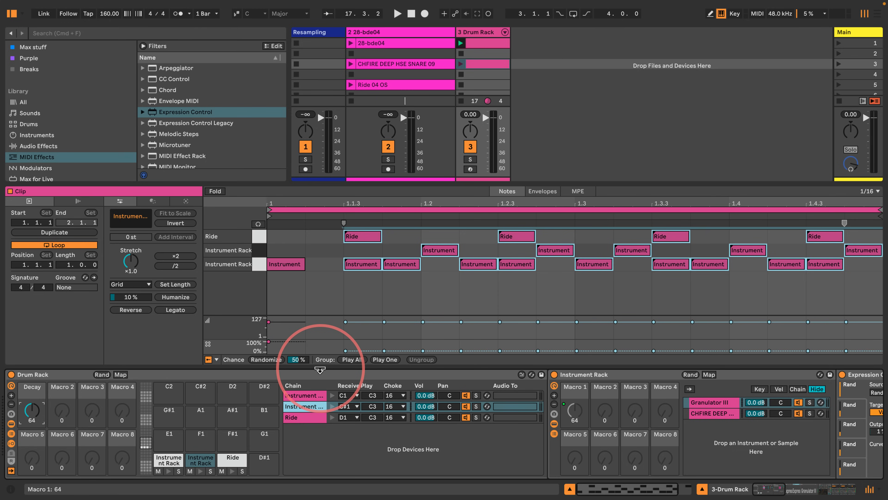
pyautogui.press('space')
pyautogui.press('space')
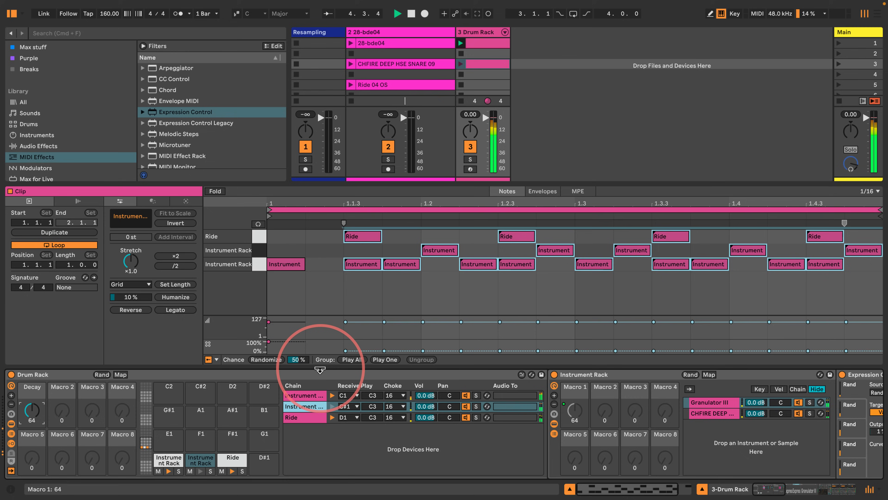
pyautogui.press('space')
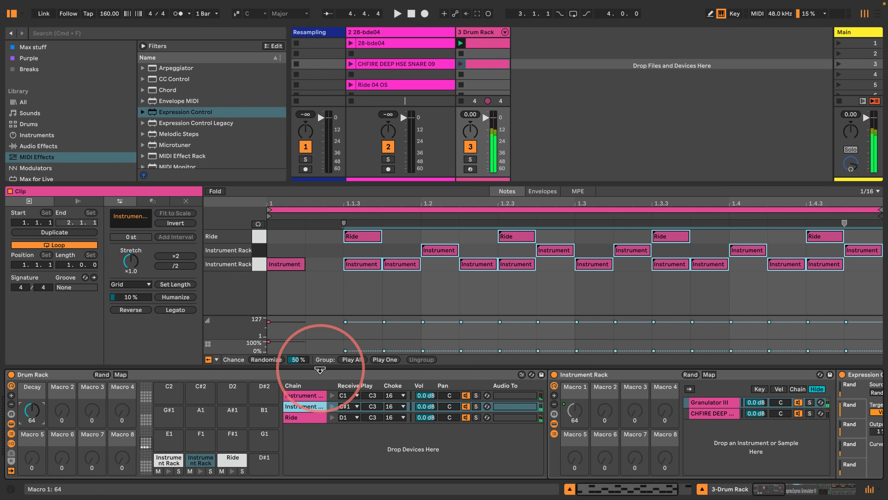